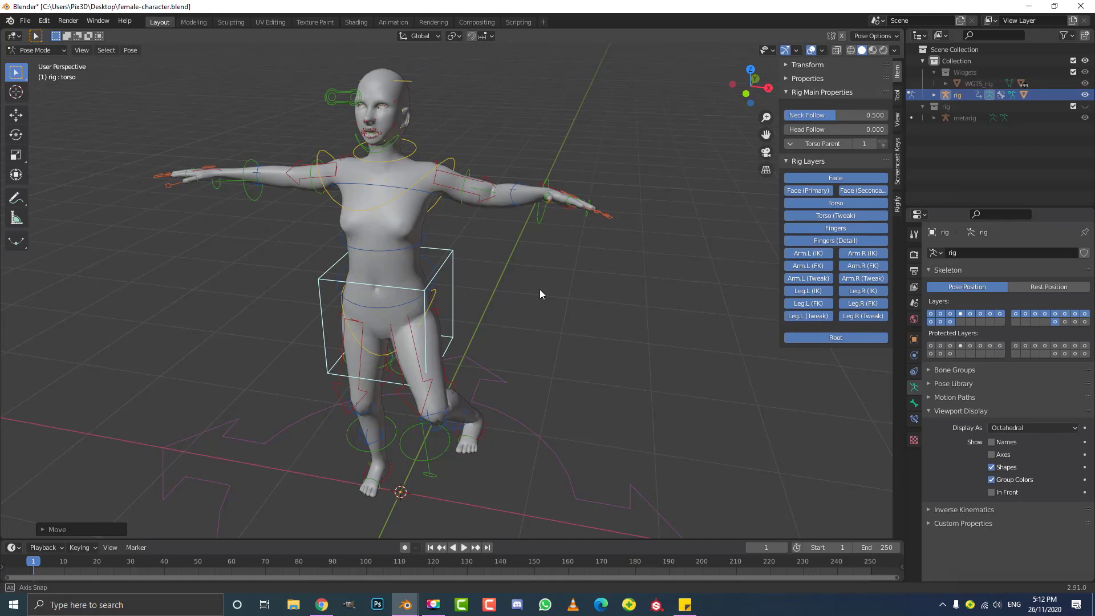
# - Examine the rigged female character and its control shapes from several angles
pyautogui.scroll(3, 568, 208)
pyautogui.moveTo(573, 186); pyautogui.dragTo(594, 204, button='middle')
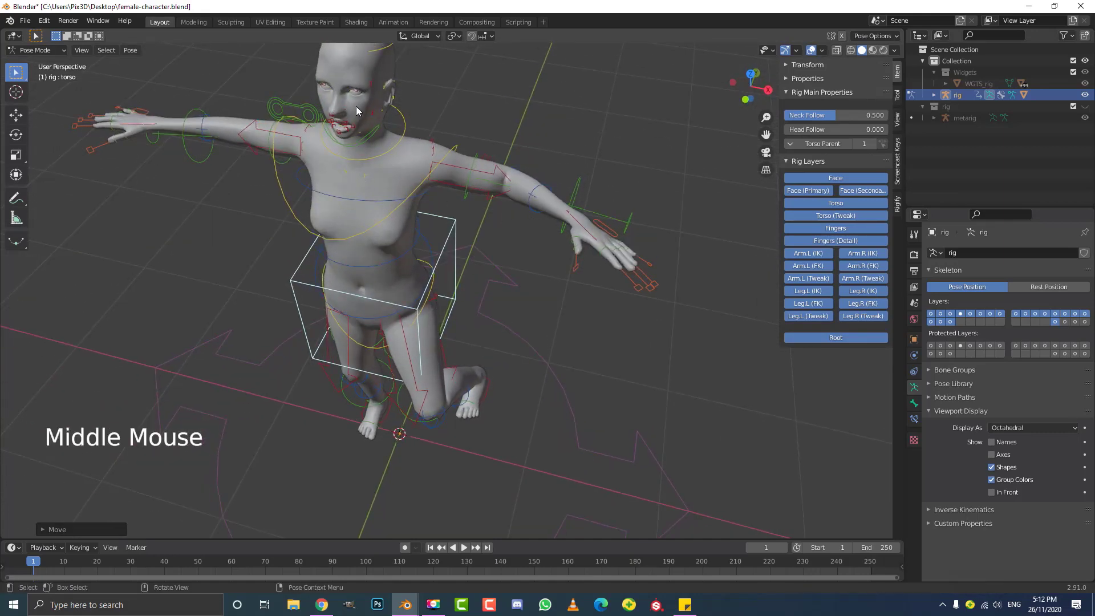
pyautogui.scroll(2, 638, 224)
pyautogui.moveTo(638, 224); pyautogui.dragTo(646, 302, button='middle')
pyautogui.moveTo(388, 264); pyautogui.dragTo(422, 217, button='middle')
pyautogui.scroll(-1, 422, 217)
pyautogui.scroll(-1, 439, 244)
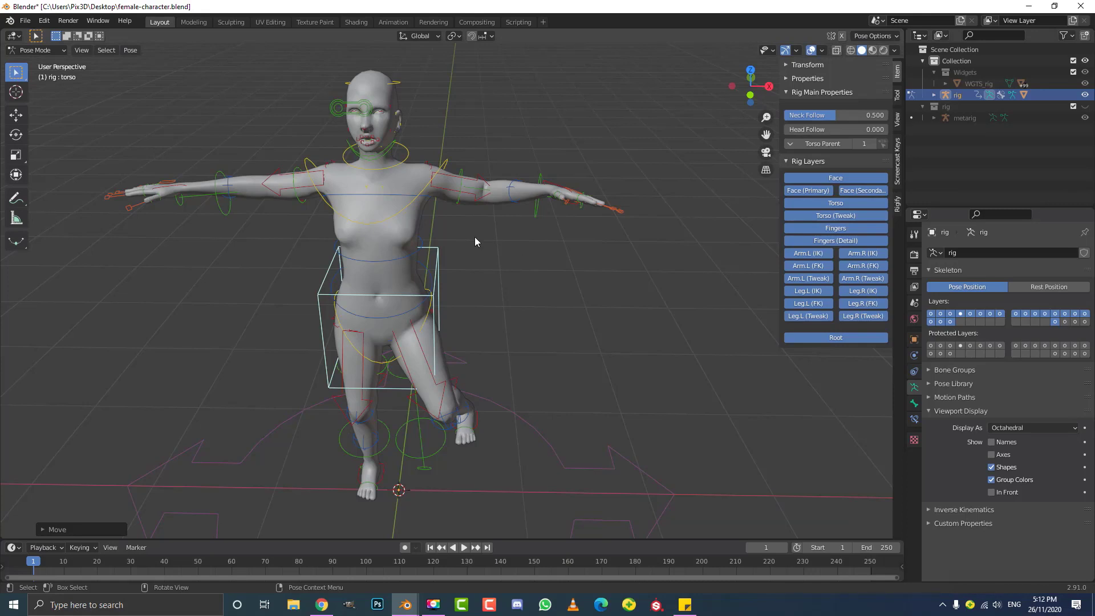
# - Move the rig's torso control freely from a side view to shift the character's body pose
pyautogui.click(442, 255)
pyautogui.moveTo(442, 254); pyautogui.dragTo(489, 293, button='middle')
pyautogui.press('g')
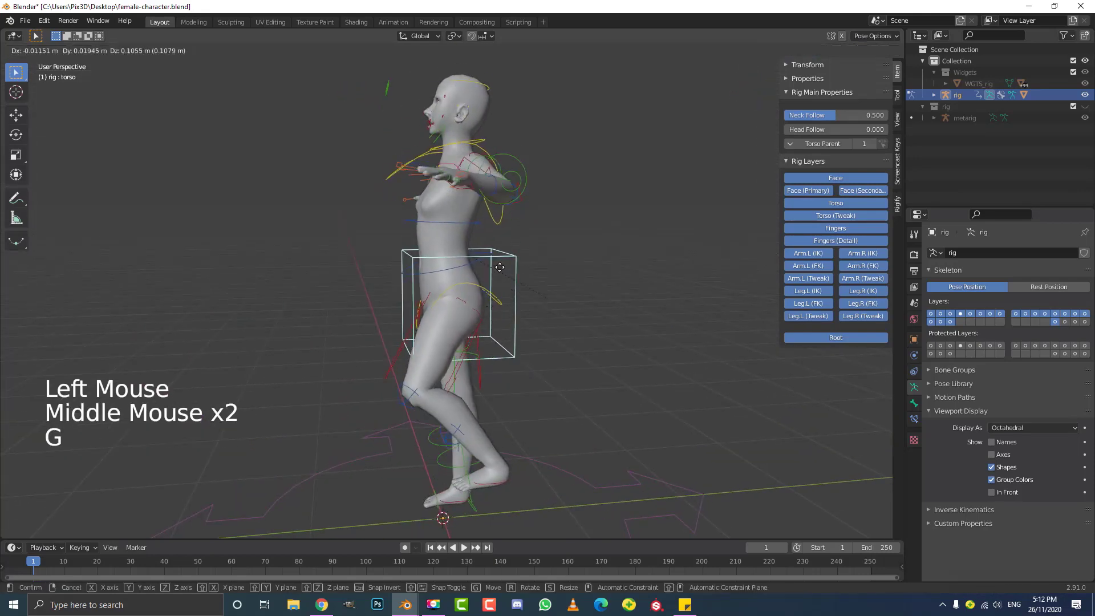
pyautogui.click(423, 330)
pyautogui.moveTo(422, 329); pyautogui.dragTo(527, 334, button='middle')
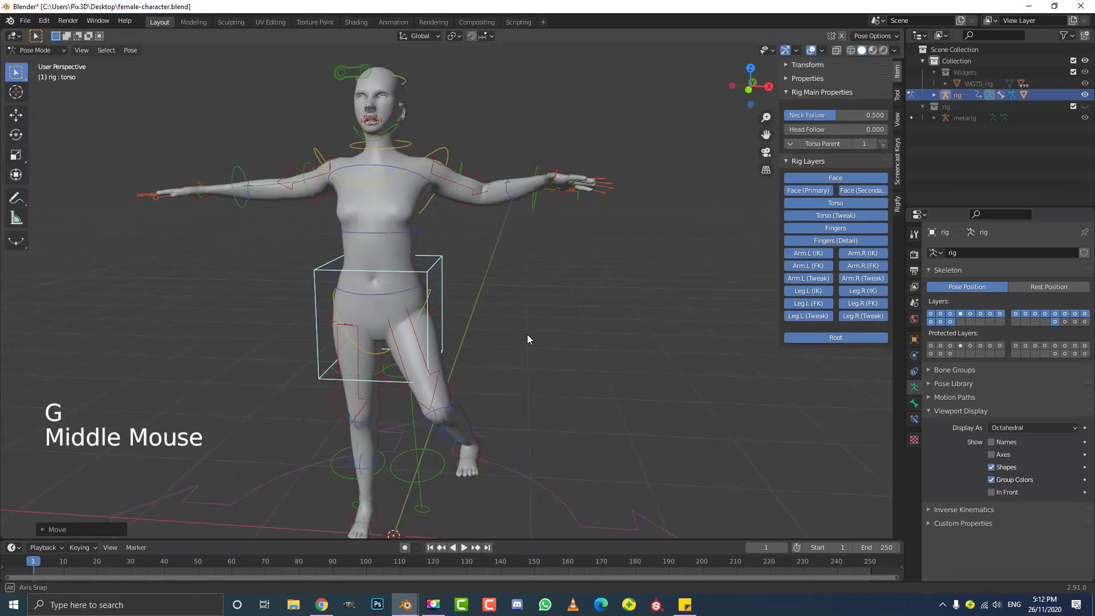
pyautogui.scroll(-1, 527, 334)
pyautogui.scroll(1, 449, 395)
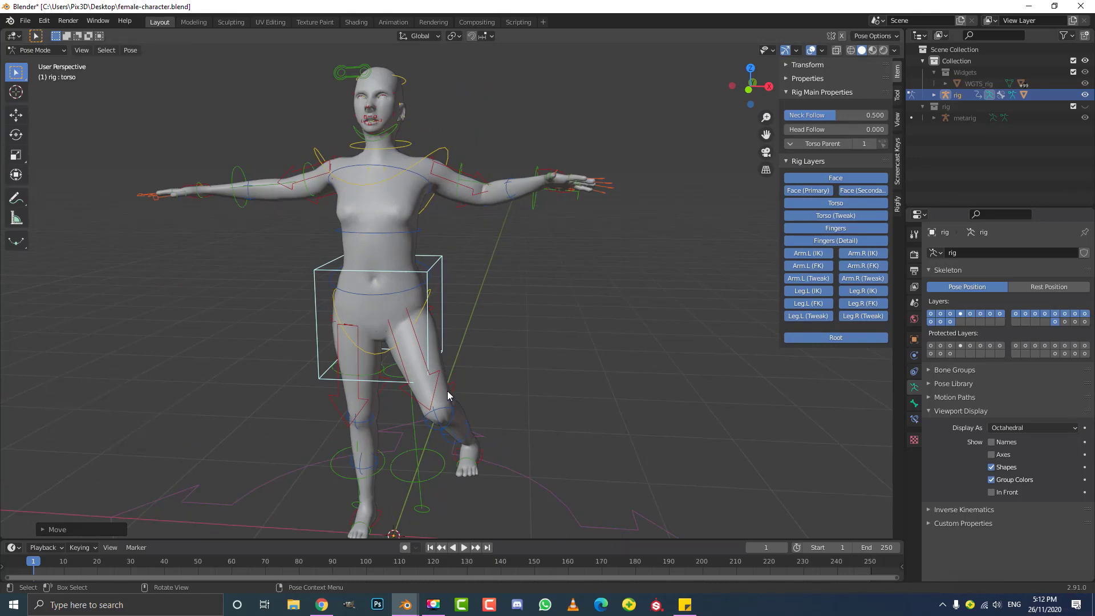
pyautogui.moveTo(435, 368); pyautogui.dragTo(417, 174, button='middle')
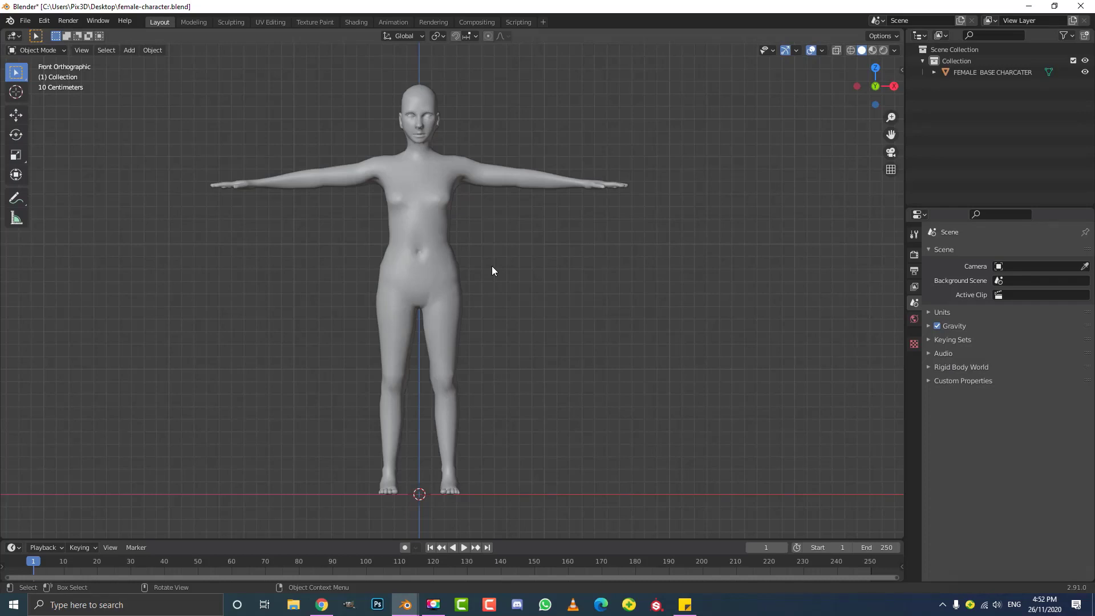
# - Examine the unrigged female base character from several angles, finishing in the front view with nothing selected
pyautogui.moveTo(525, 211); pyautogui.dragTo(511, 254, button='middle')
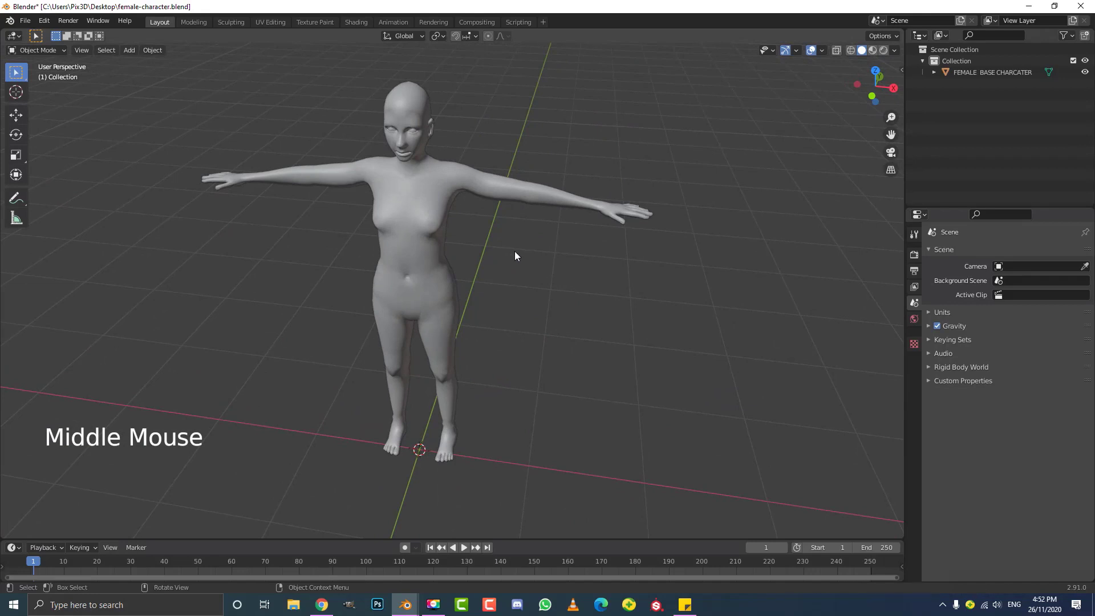
pyautogui.click(425, 206)
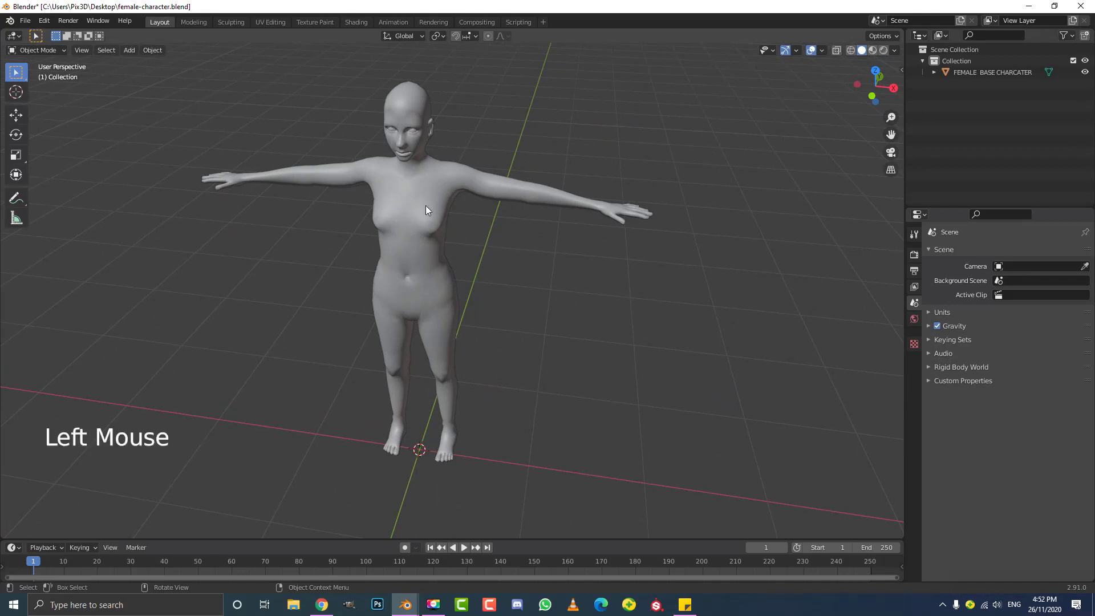
pyautogui.moveTo(426, 205); pyautogui.dragTo(439, 246, button='middle')
pyautogui.press('g')
pyautogui.rightClick(447, 203)
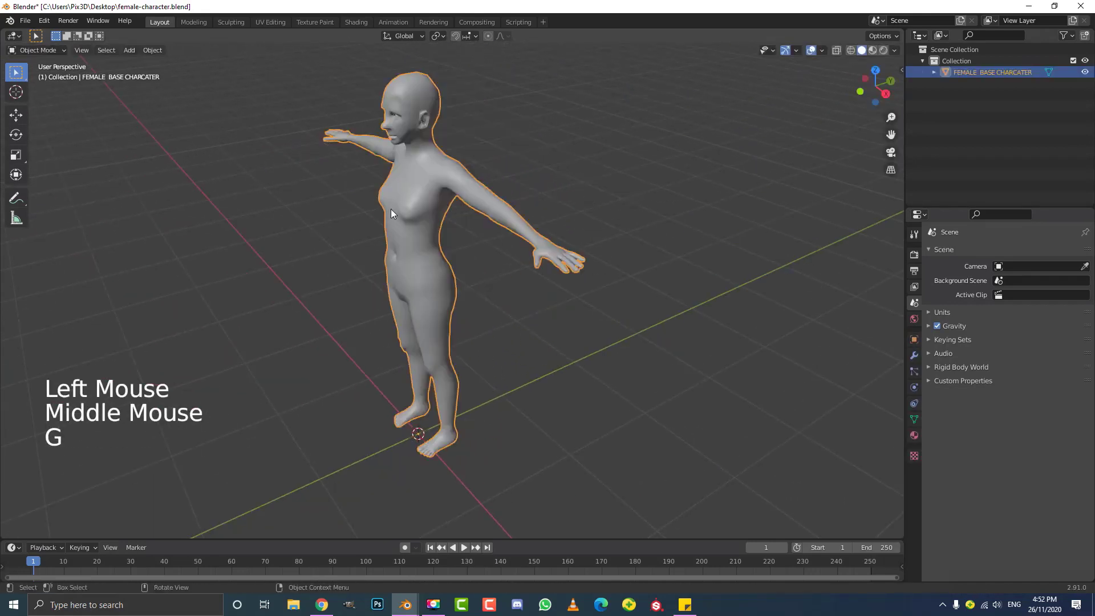
pyautogui.moveTo(391, 209); pyautogui.dragTo(433, 204, button='middle')
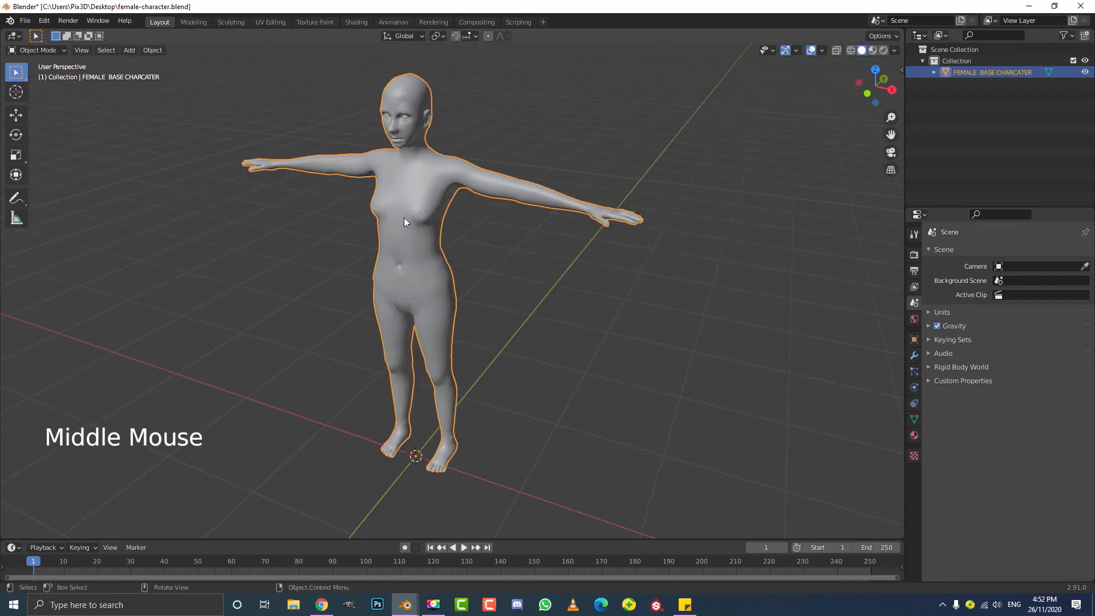
pyautogui.press('KP_1')
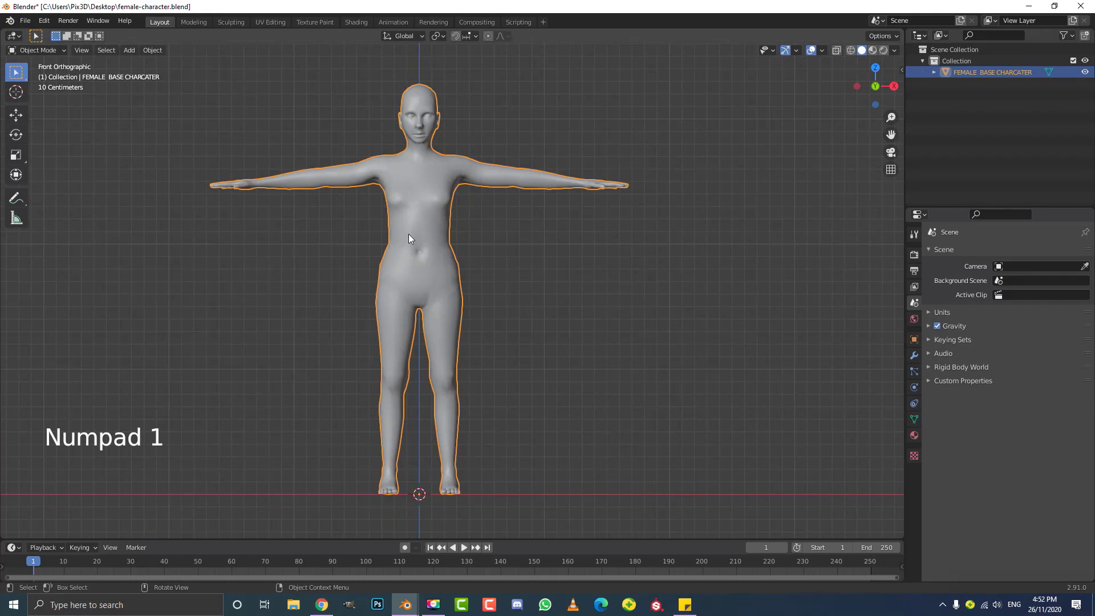
pyautogui.hotkey('alt', 'a')
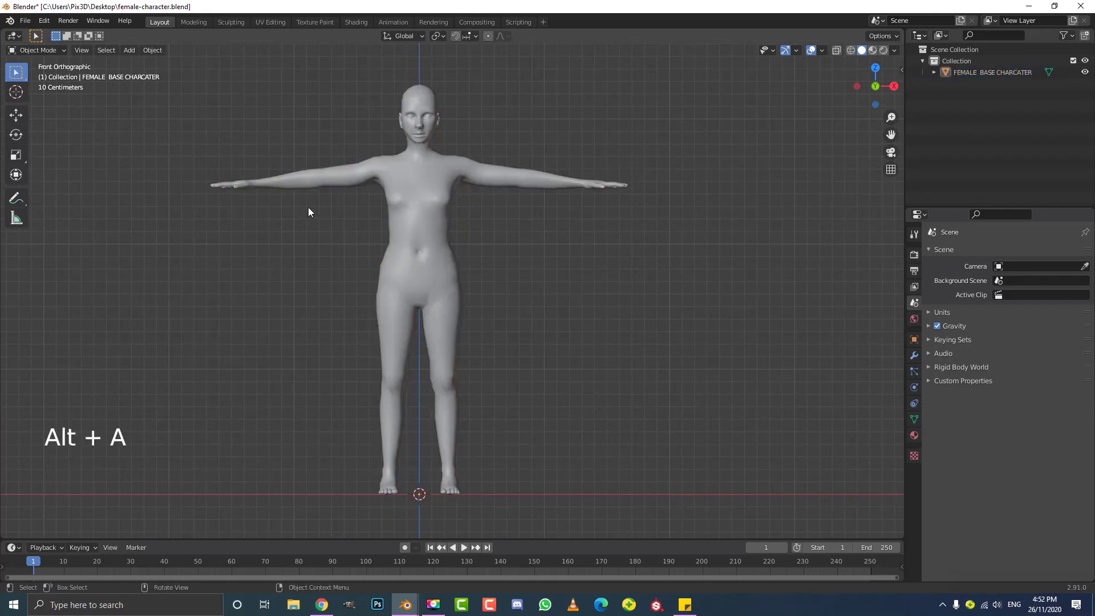
# - Check the Rigging: Rigify add-on in the add-on preferences, closing the preferences when finished
pyautogui.hotkey('shift', 'a')
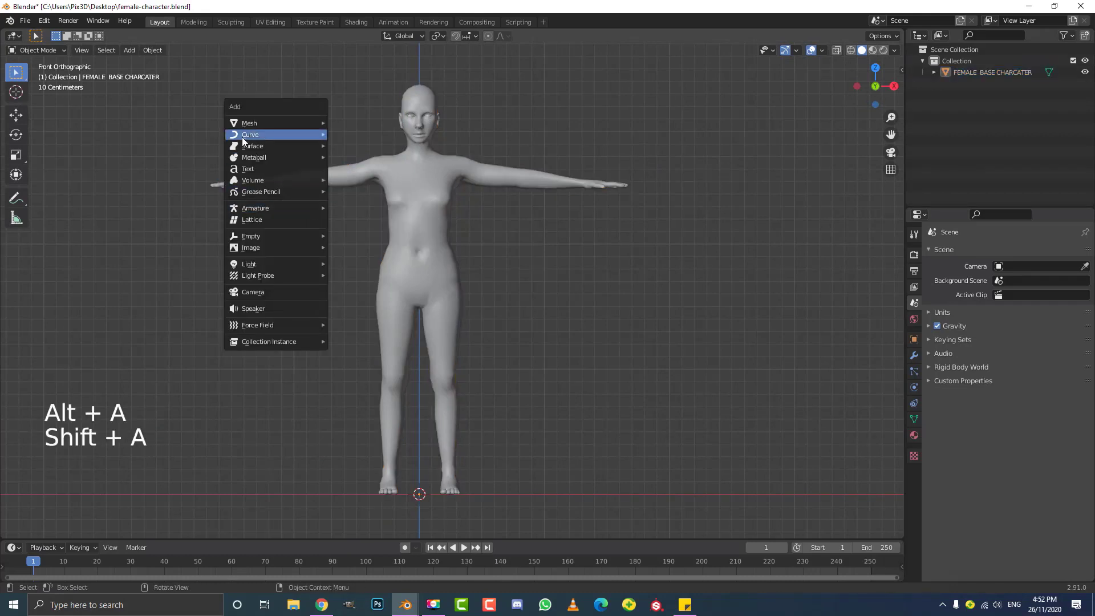
pyautogui.moveTo(252, 214)
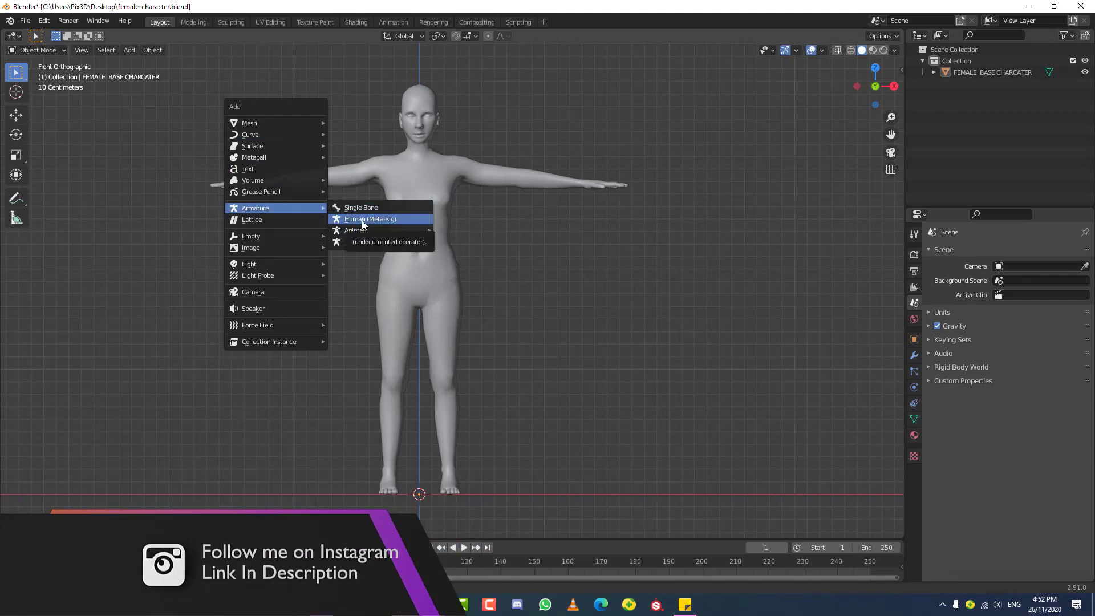
pyautogui.click(40, 21)
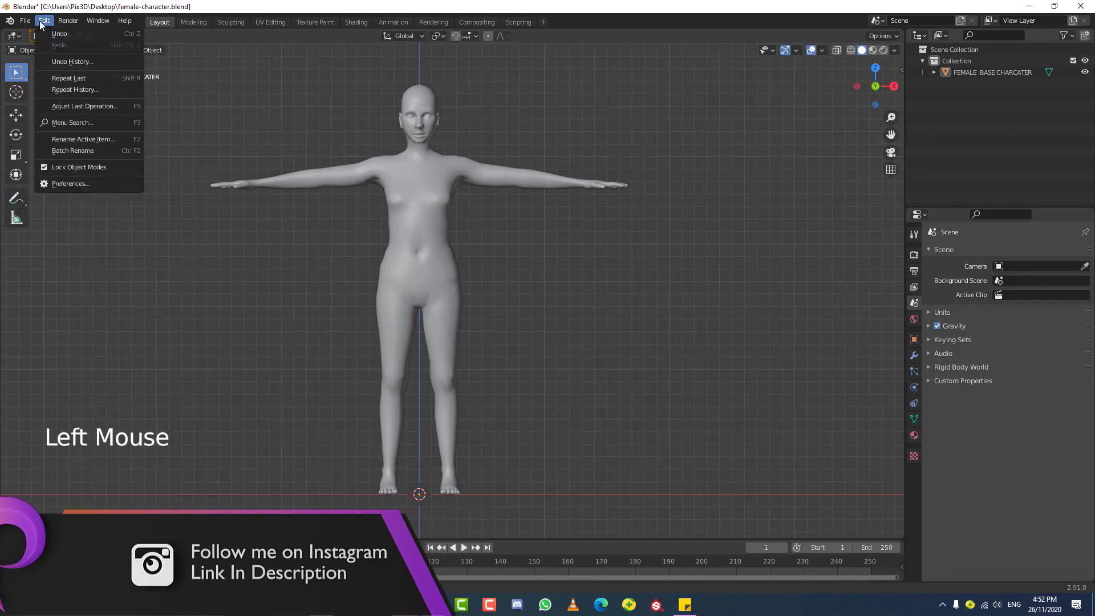
pyautogui.click(66, 186)
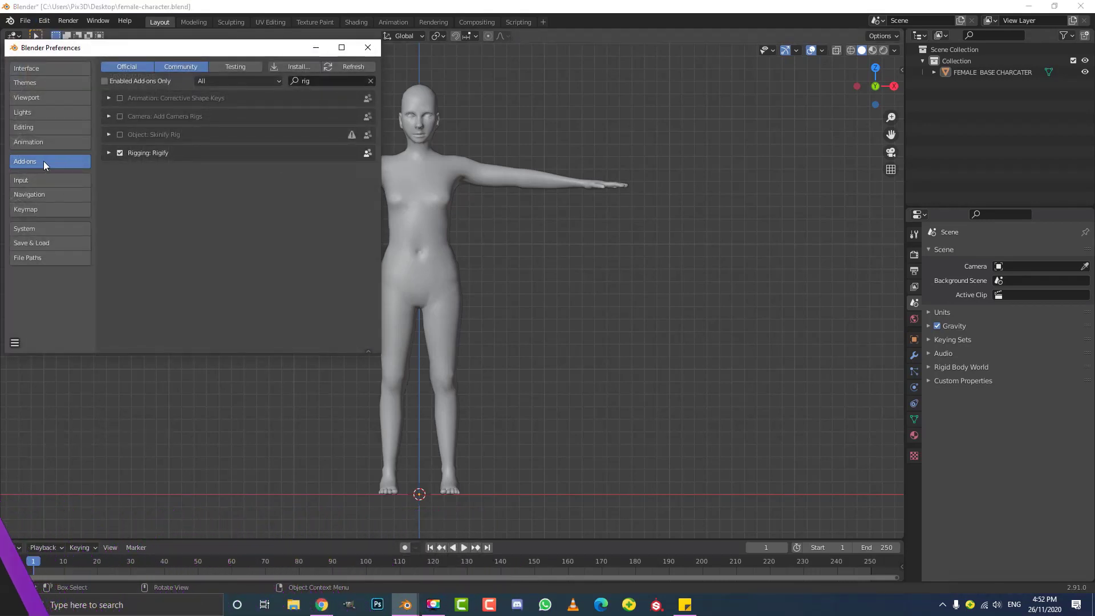
pyautogui.click(324, 81)
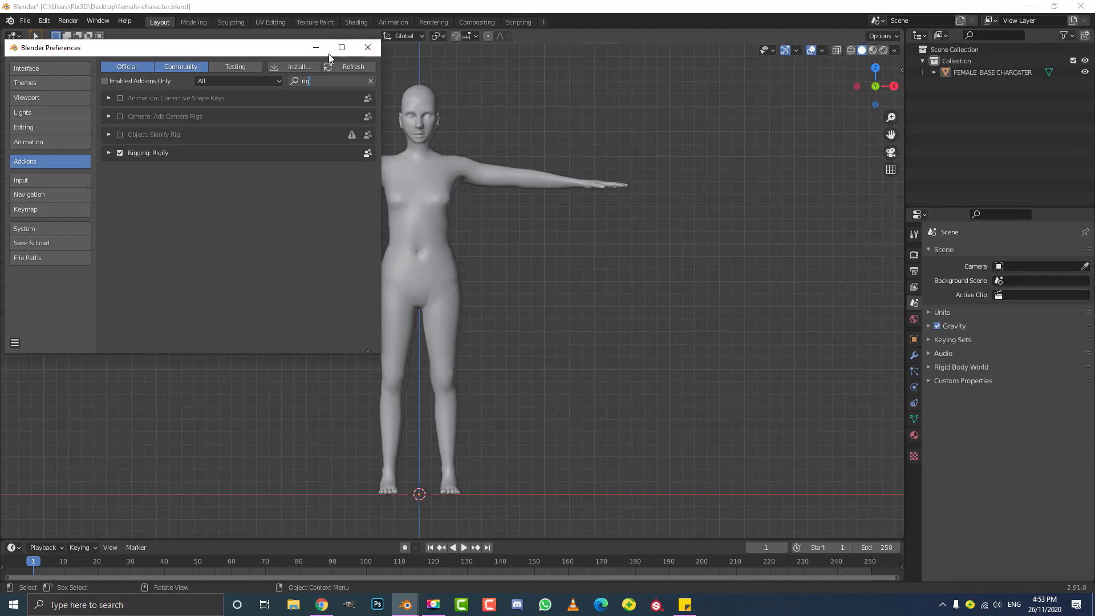
pyautogui.click(368, 47)
pyautogui.click(363, 197)
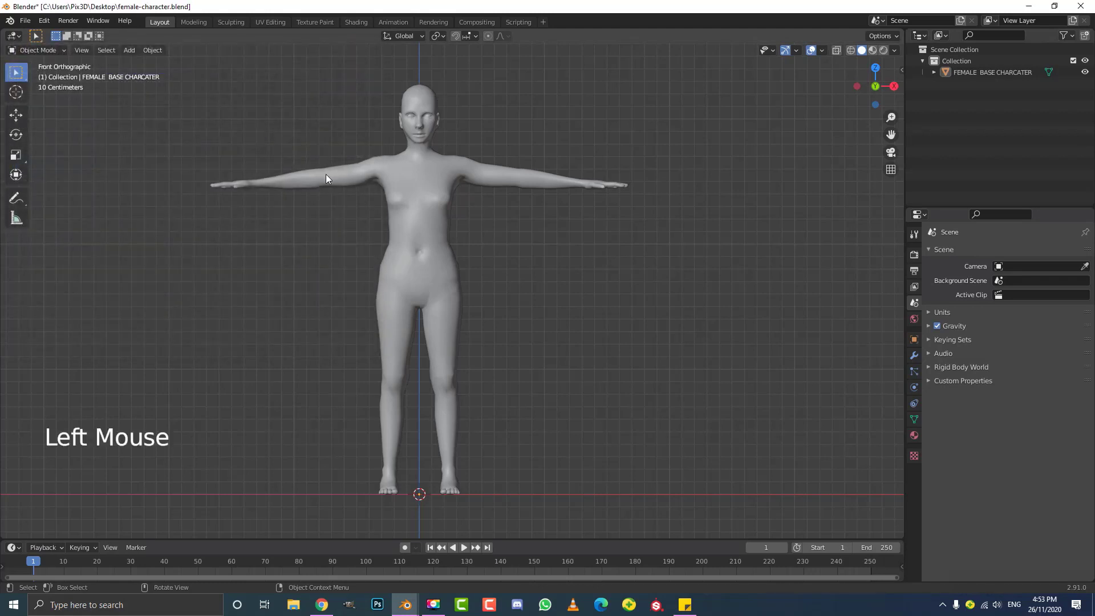
# - Add a Human (Meta-Rig) armature to the scene and display the viewport in wireframe
pyautogui.hotkey('shift', 'a')
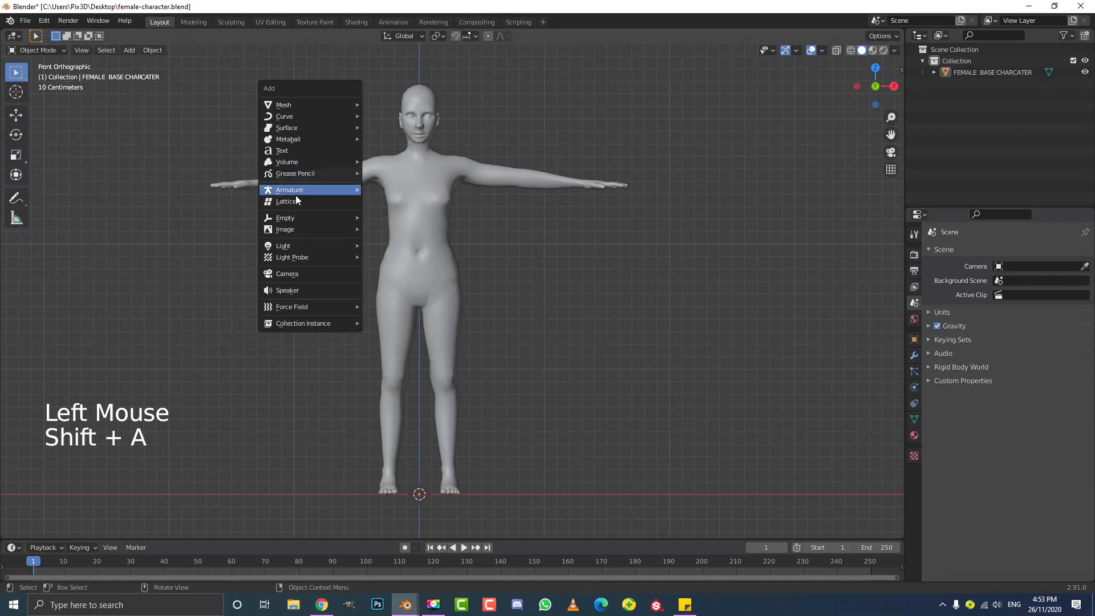
pyautogui.moveTo(305, 191)
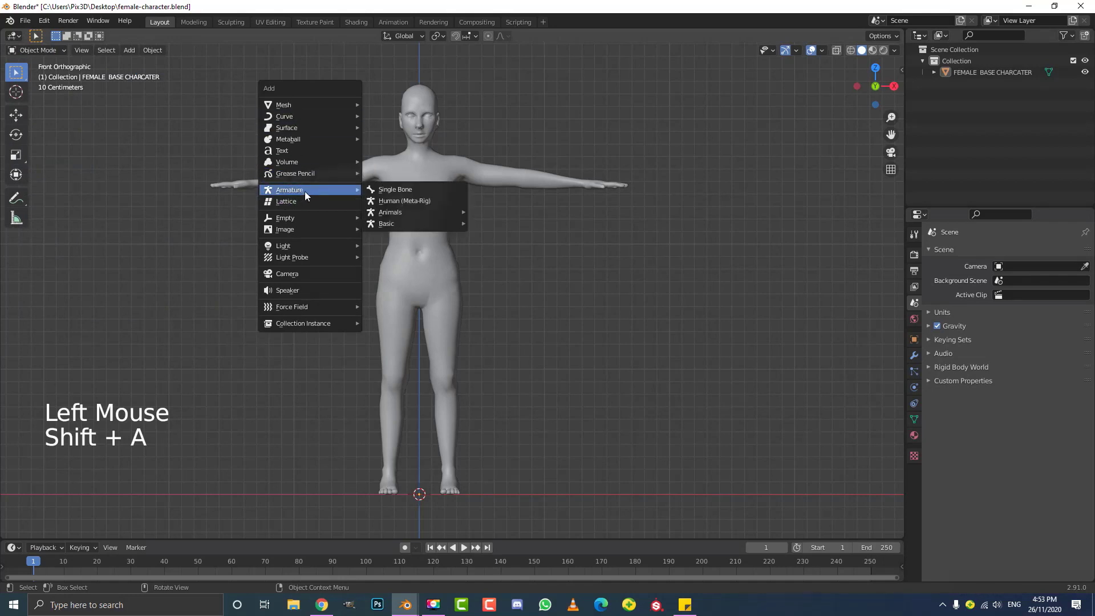
pyautogui.click(412, 200)
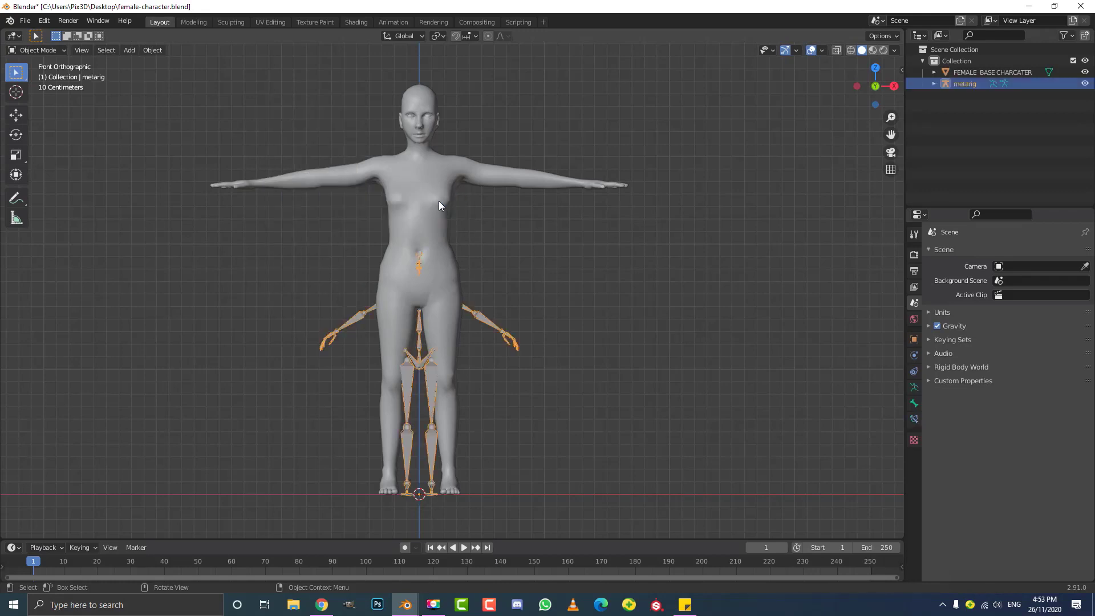
pyautogui.scroll(2, 439, 225)
pyautogui.press('z')
pyautogui.click(342, 222)
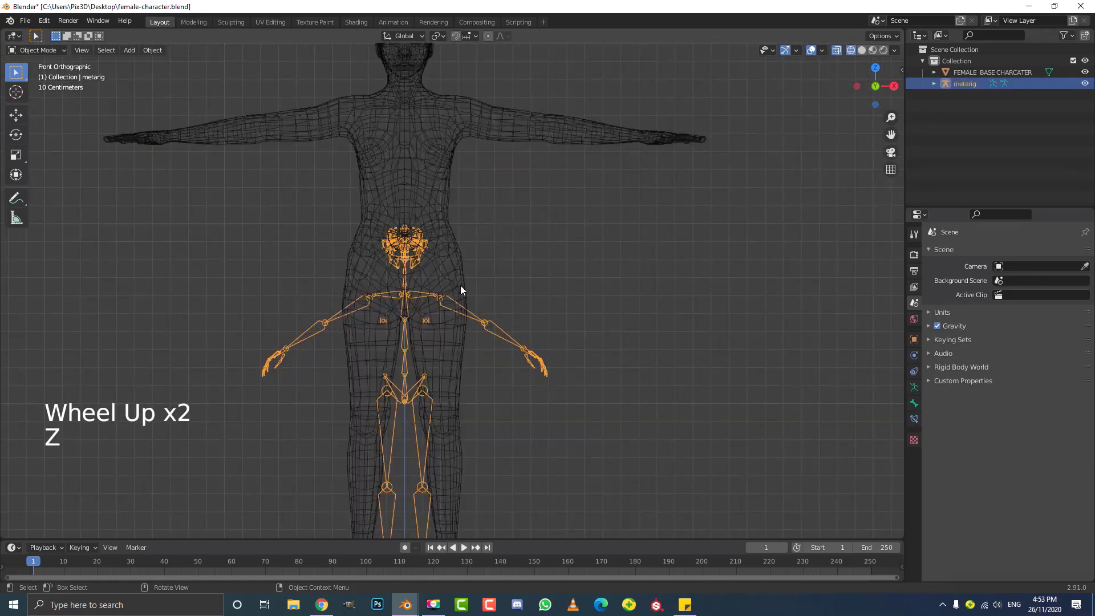
# - Add a Basic Human (Meta-Rig) armature and scale it up by about 1.70 toward the character's size
pyautogui.moveTo(420, 268); pyautogui.dragTo(338, 218, button='middle')
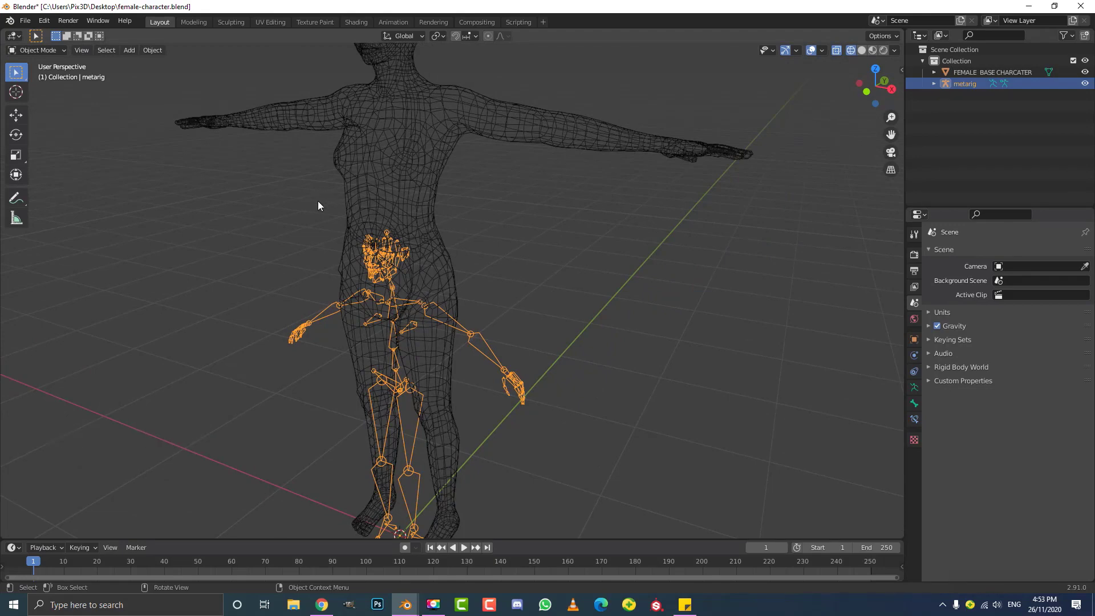
pyautogui.moveTo(317, 201); pyautogui.dragTo(317, 203, button='middle')
pyautogui.hotkey('shift', 'a')
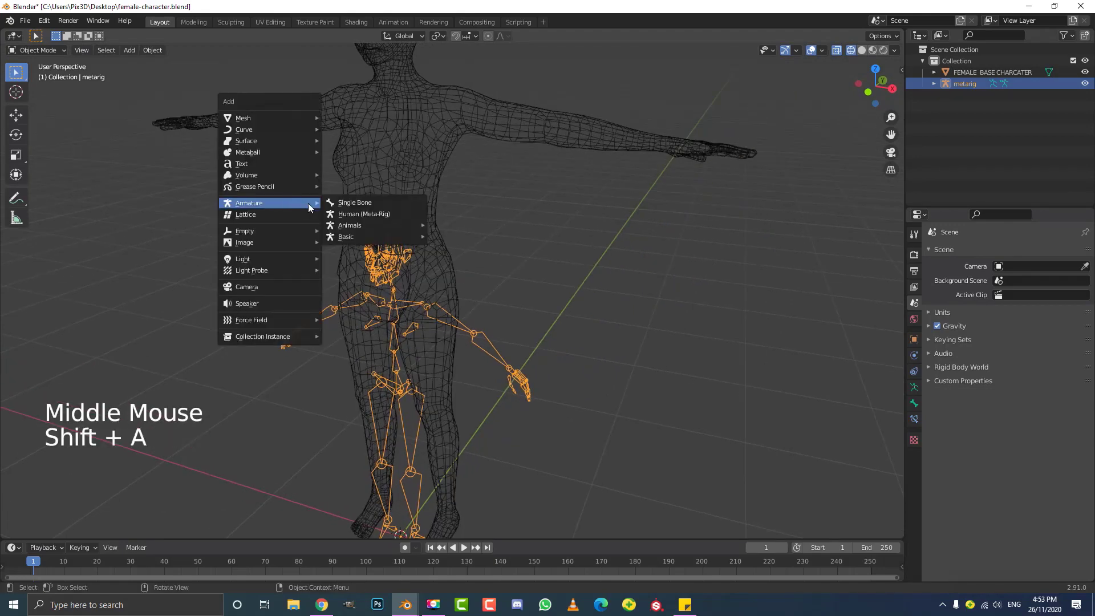
pyautogui.moveTo(337, 237)
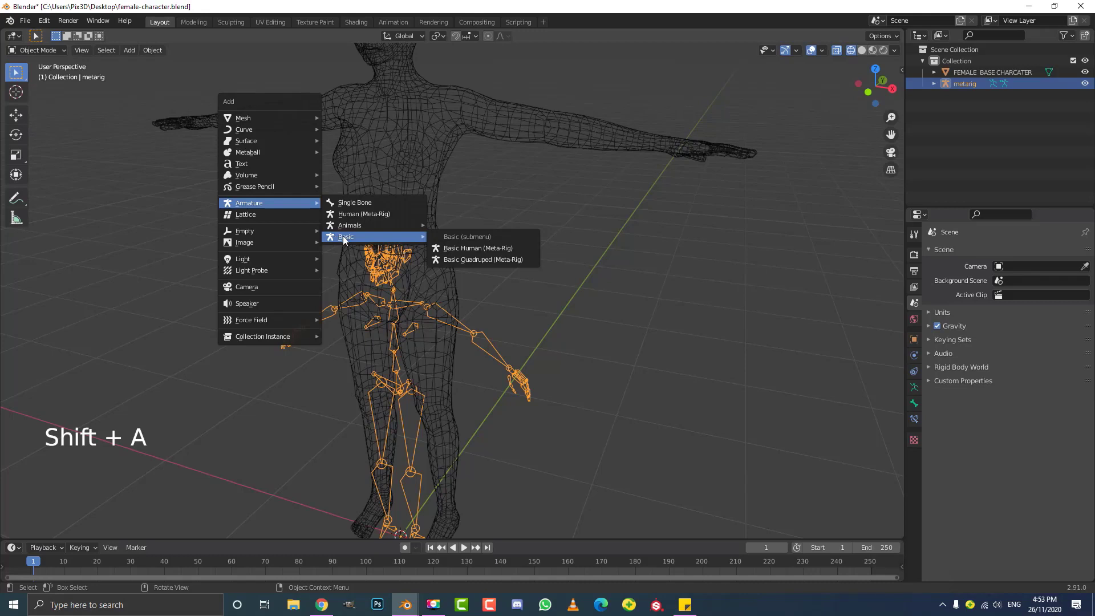
pyautogui.click(493, 249)
pyautogui.scroll(-2, 473, 292)
pyautogui.keyDown('shift'); pyautogui.moveTo(473, 293); pyautogui.dragTo(473, 273, button='middle'); pyautogui.keyUp('shift')
pyautogui.press('s')
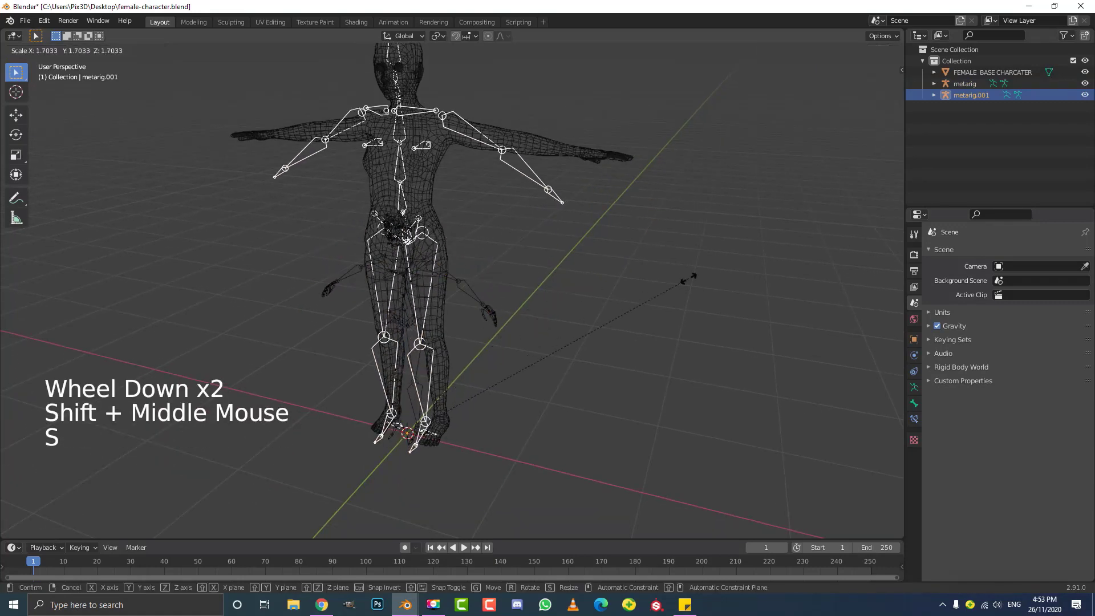
pyautogui.click(688, 277)
# - Inspect the scaled Basic Human meta-rig against the character's head and hands, and delete it
pyautogui.keyDown('shift'); pyautogui.moveTo(519, 135); pyautogui.dragTo(479, 203, button='middle'); pyautogui.keyUp('shift')
pyautogui.scroll(2, 479, 202)
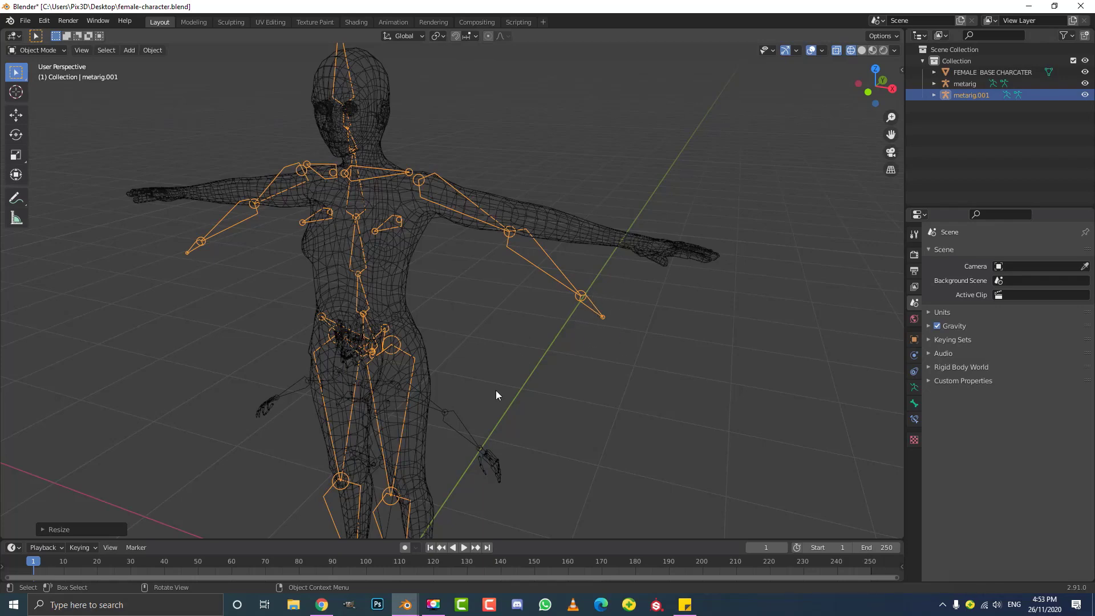
pyautogui.moveTo(385, 362); pyautogui.dragTo(480, 351, button='middle')
pyautogui.moveTo(553, 425); pyautogui.dragTo(531, 392, button='middle')
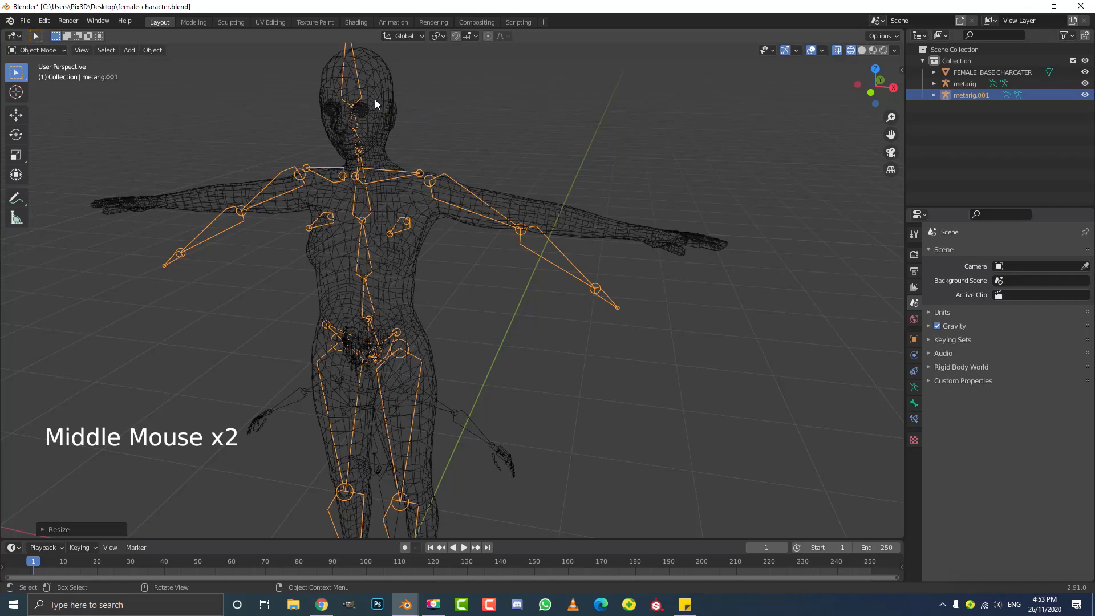
pyautogui.press('x')
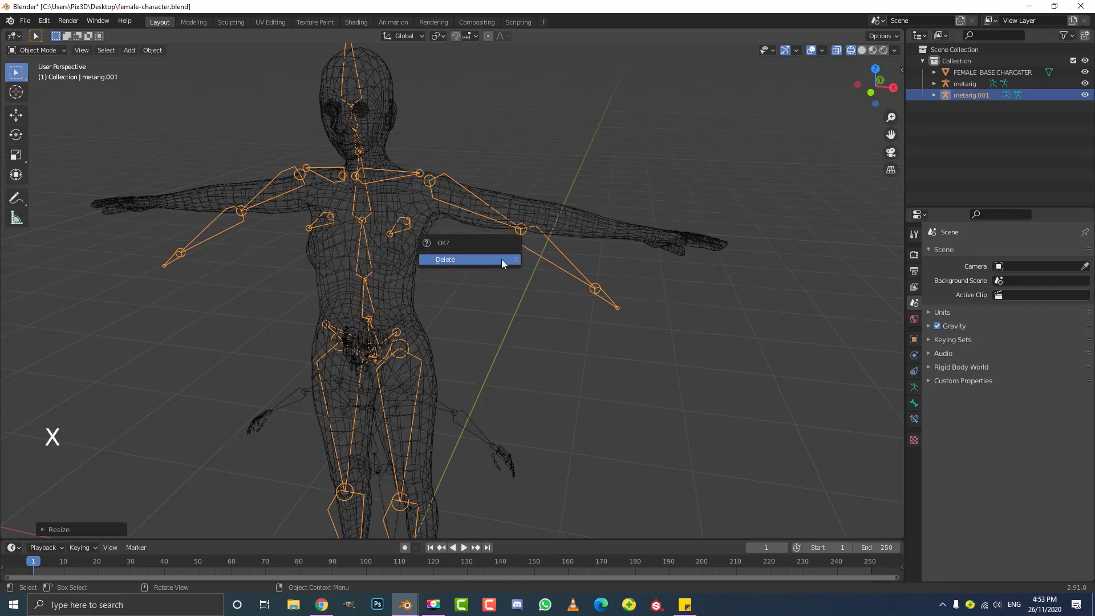
pyautogui.click(501, 259)
# - Select the remaining Human meta-rig and show it with the character in the front orthographic view
pyautogui.click(481, 456)
pyautogui.scroll(-2, 481, 438)
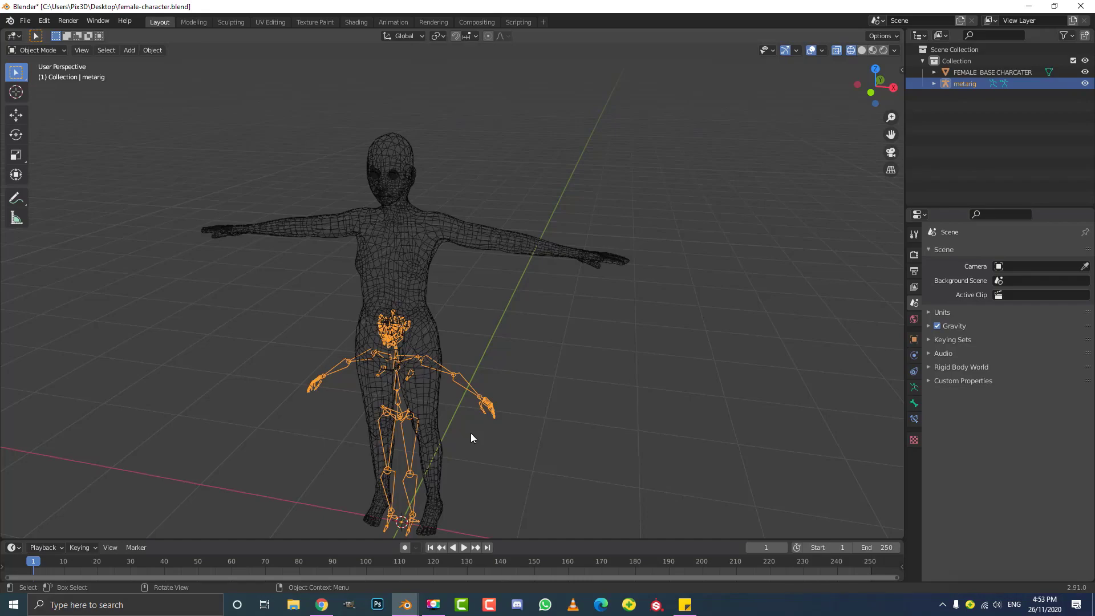
pyautogui.moveTo(470, 432); pyautogui.dragTo(459, 359, button='middle')
pyautogui.press('KP_1')
pyautogui.click(502, 382)
pyautogui.scroll(-4, 468, 374)
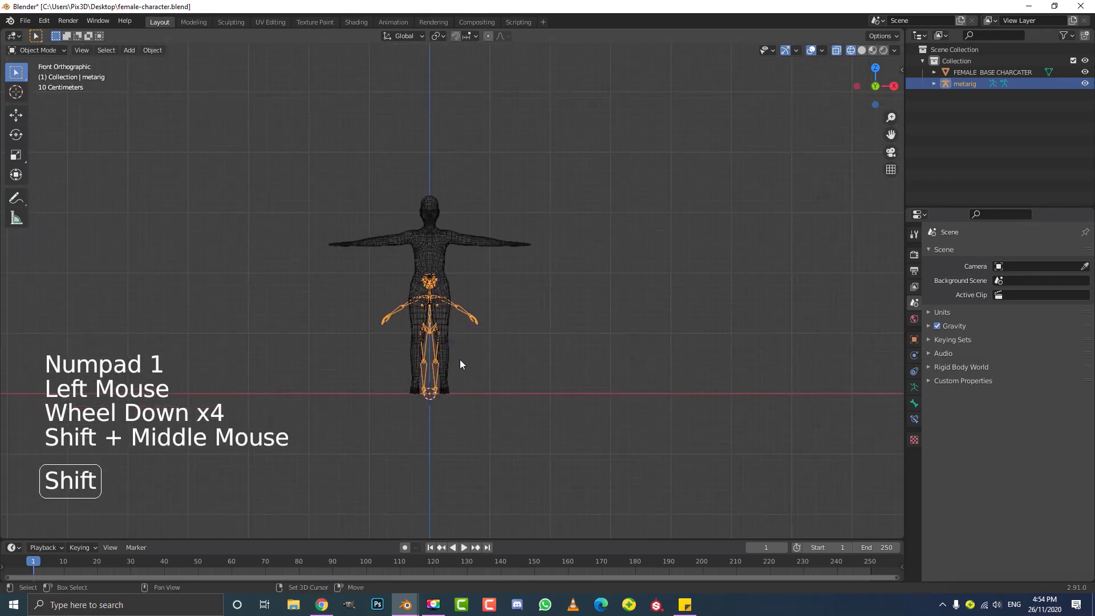
pyautogui.scroll(1, 459, 364)
pyautogui.press('g')
pyautogui.rightClick(522, 247)
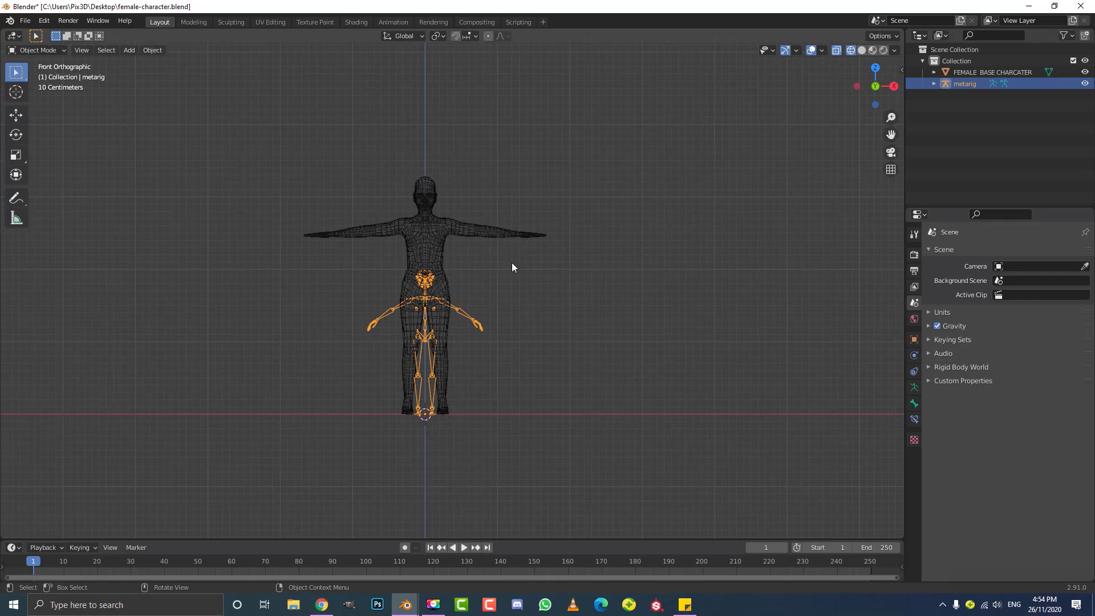
pyautogui.scroll(2, 507, 266)
pyautogui.click(428, 235)
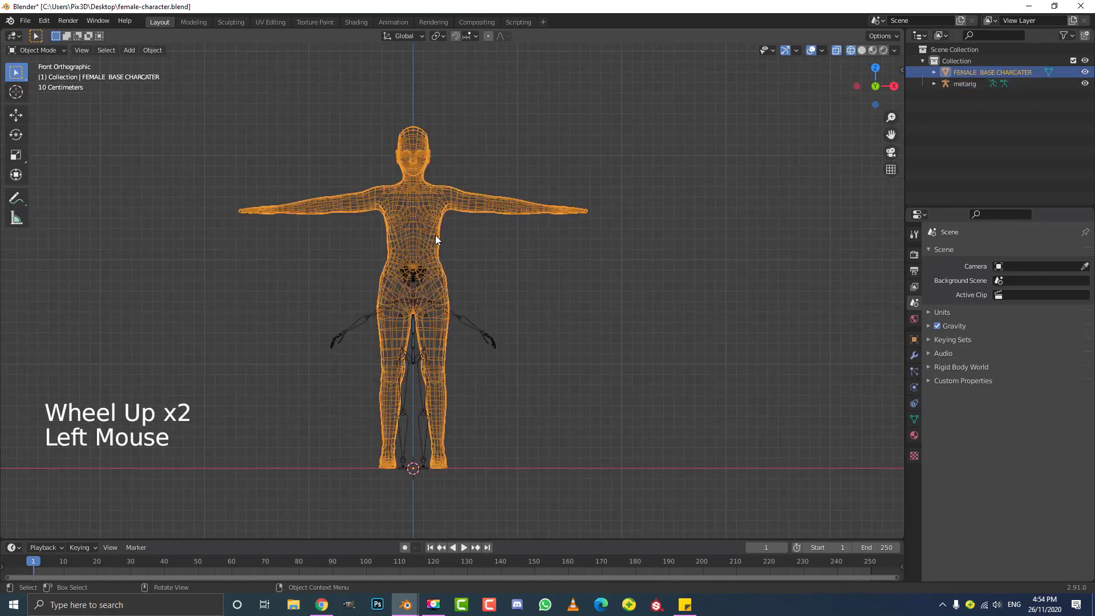
pyautogui.press('s')
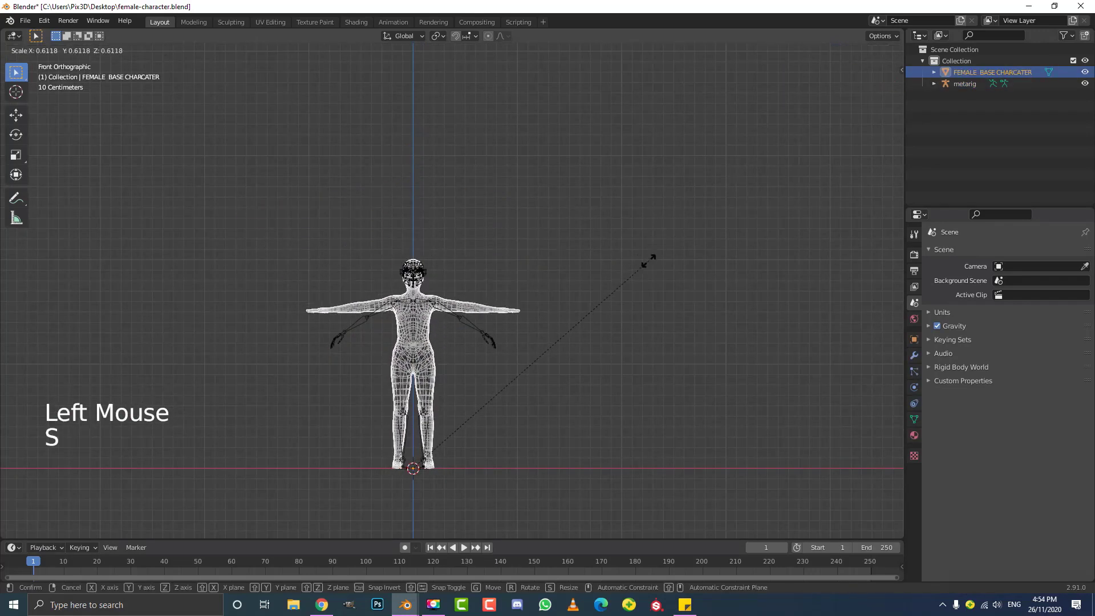
pyautogui.rightClick(652, 259)
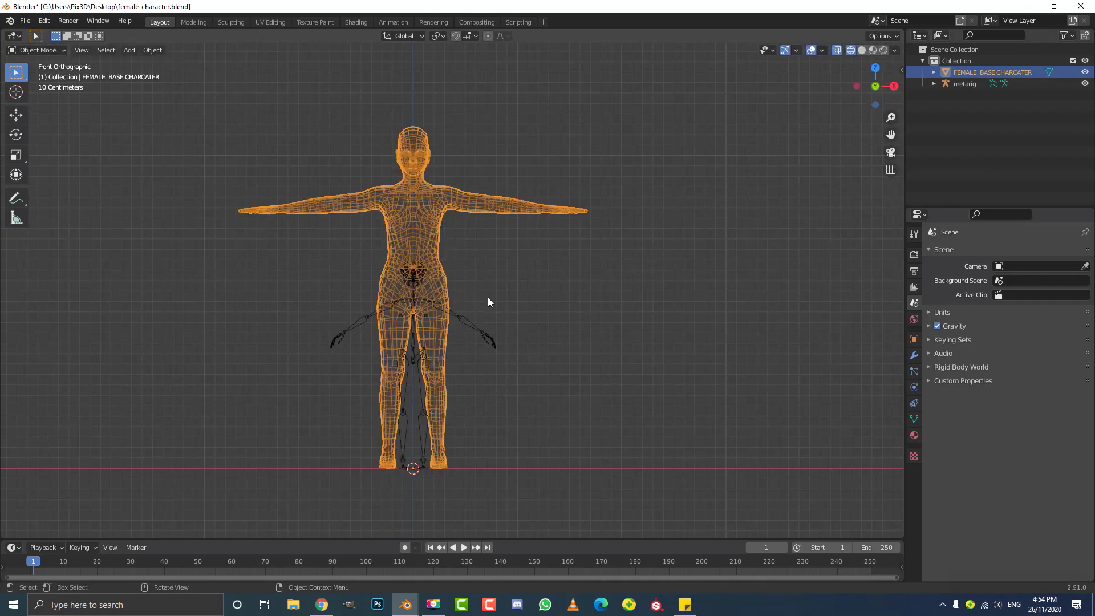
# - Scale the Human meta-rig up by about 1.65 to match the character's height and return to the front view
pyautogui.click(465, 321)
pyautogui.moveTo(512, 245); pyautogui.dragTo(556, 310, button='middle')
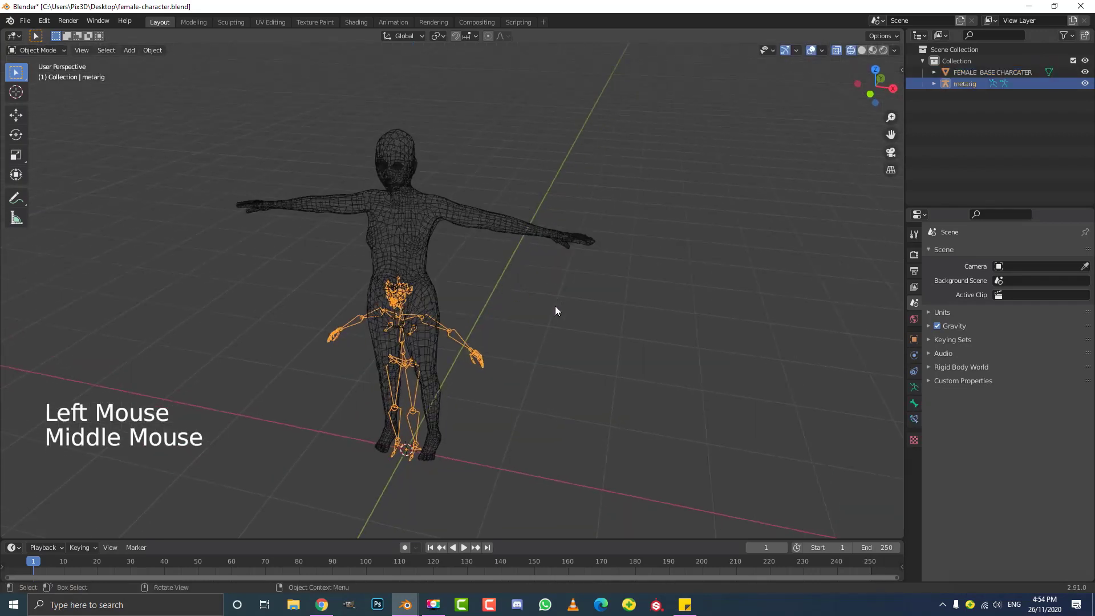
pyautogui.press('s')
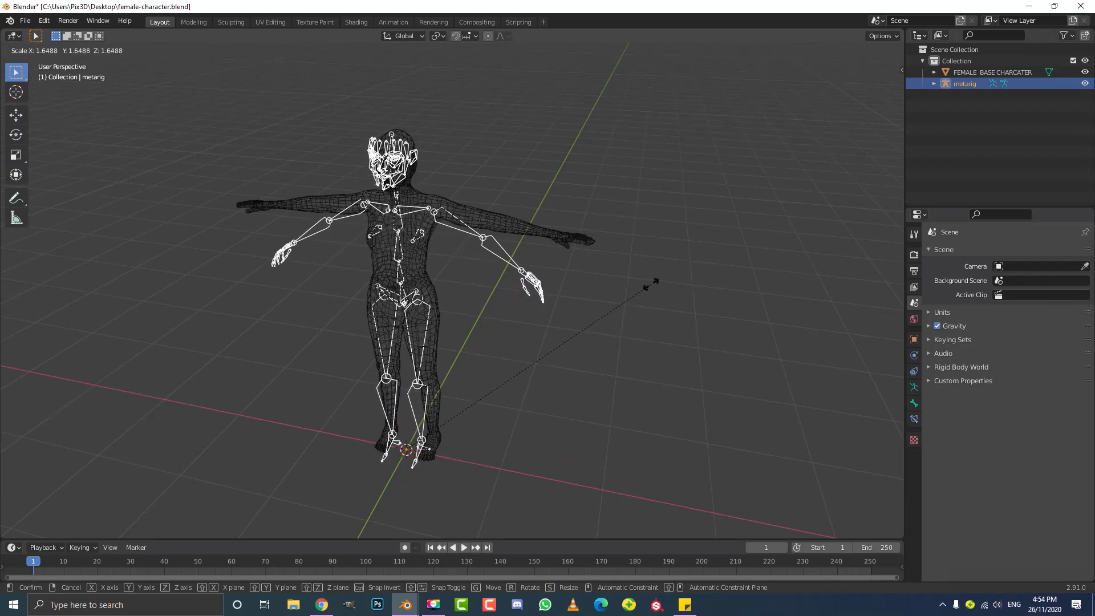
pyautogui.click(650, 285)
pyautogui.press('KP_1')
# - Fine-tune the meta-rig's size by scaling it to about 0.98 so its shoulders and head fit the mesh
pyautogui.scroll(3, 655, 285)
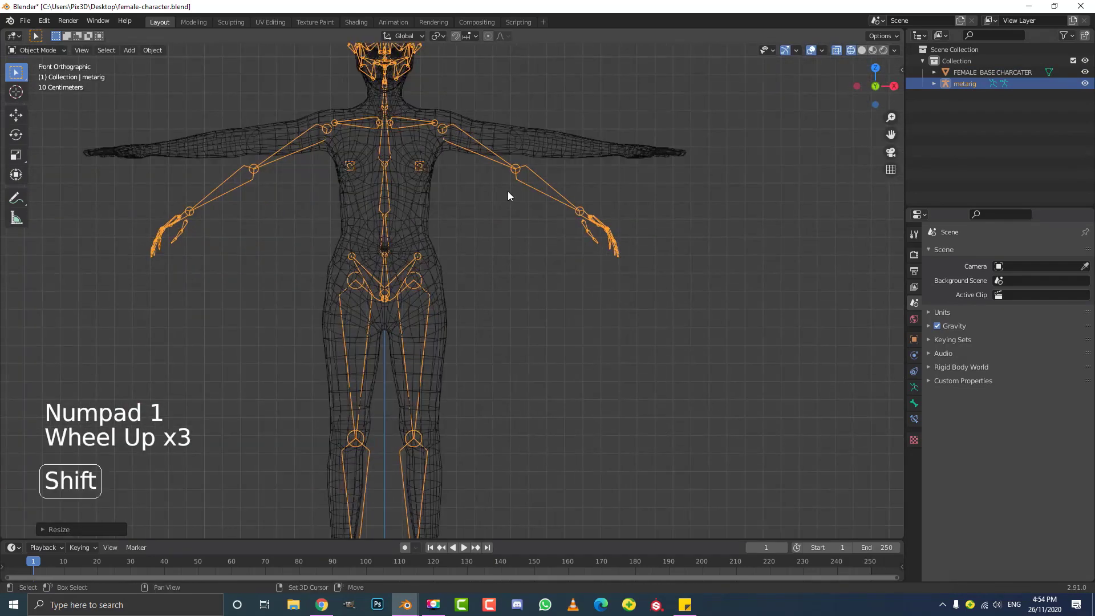
pyautogui.keyDown('shift'); pyautogui.moveTo(508, 191); pyautogui.dragTo(445, 317, button='middle'); pyautogui.keyUp('shift')
pyautogui.scroll(3, 445, 317)
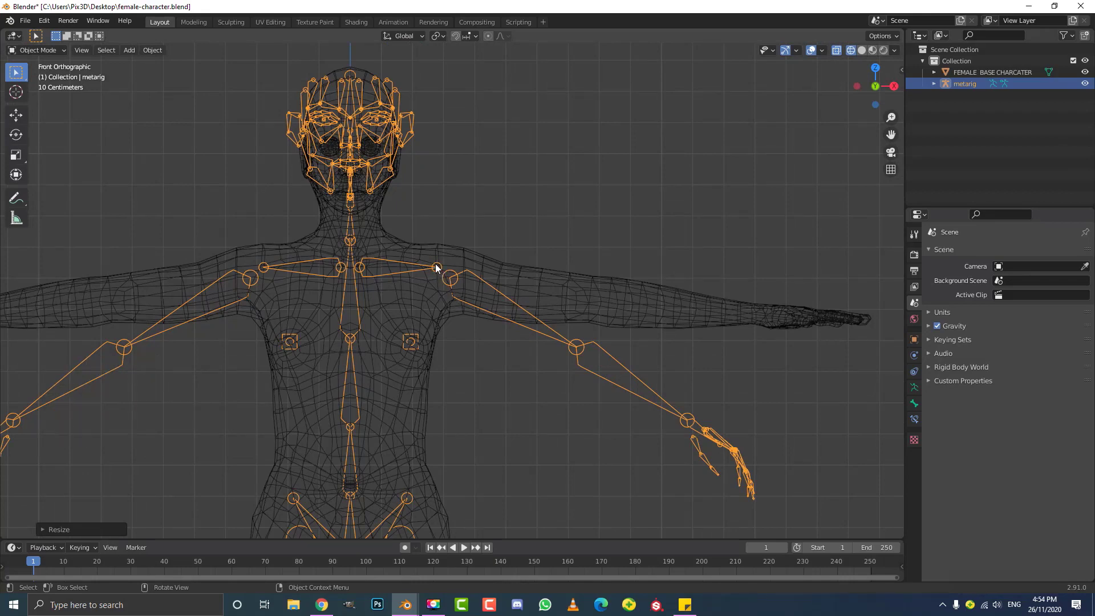
pyautogui.press('s')
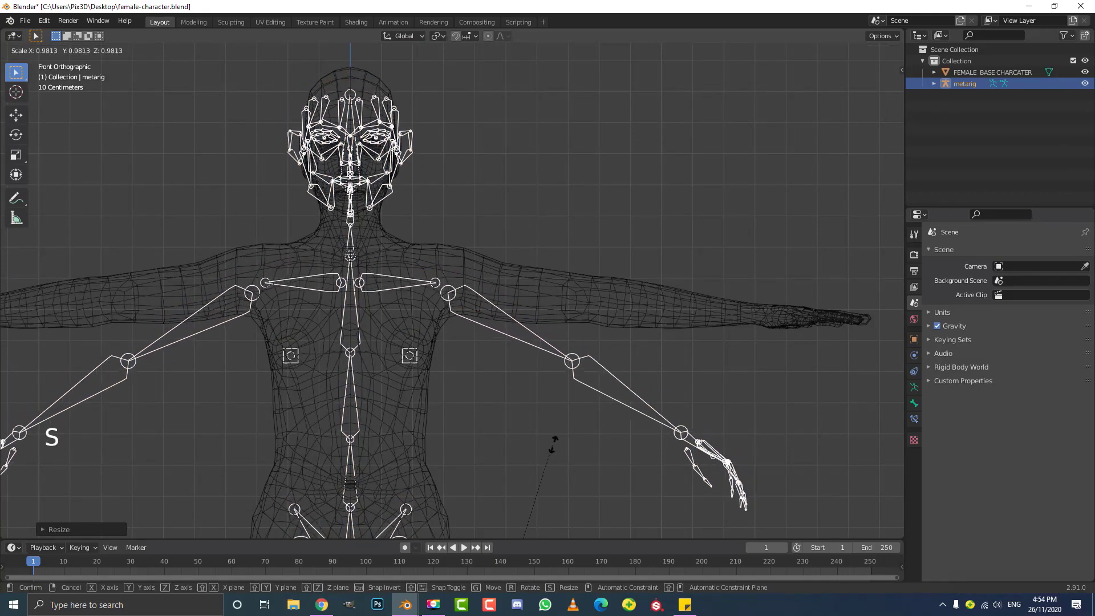
pyautogui.click(552, 440)
pyautogui.scroll(-5, 472, 391)
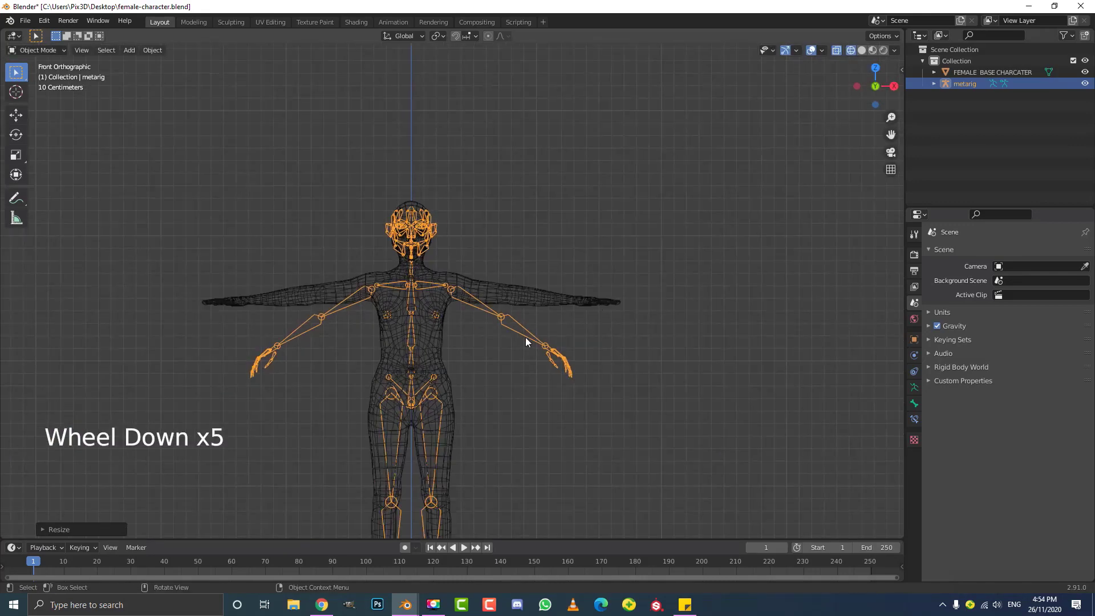
pyautogui.scroll(-3, 504, 366)
# - Check the meta-rig's fit from the side in Object Mode and apply its scale
pyautogui.moveTo(504, 366); pyautogui.dragTo(158, 103, button='middle')
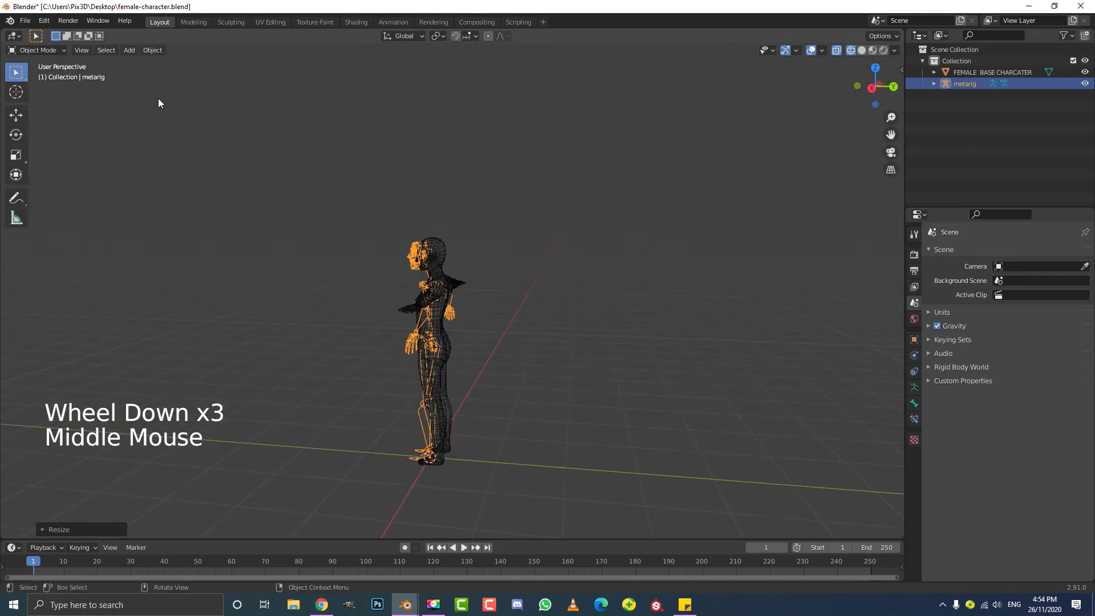
pyautogui.click(40, 50)
pyautogui.click(33, 63)
pyautogui.moveTo(619, 238); pyautogui.dragTo(570, 279, button='middle')
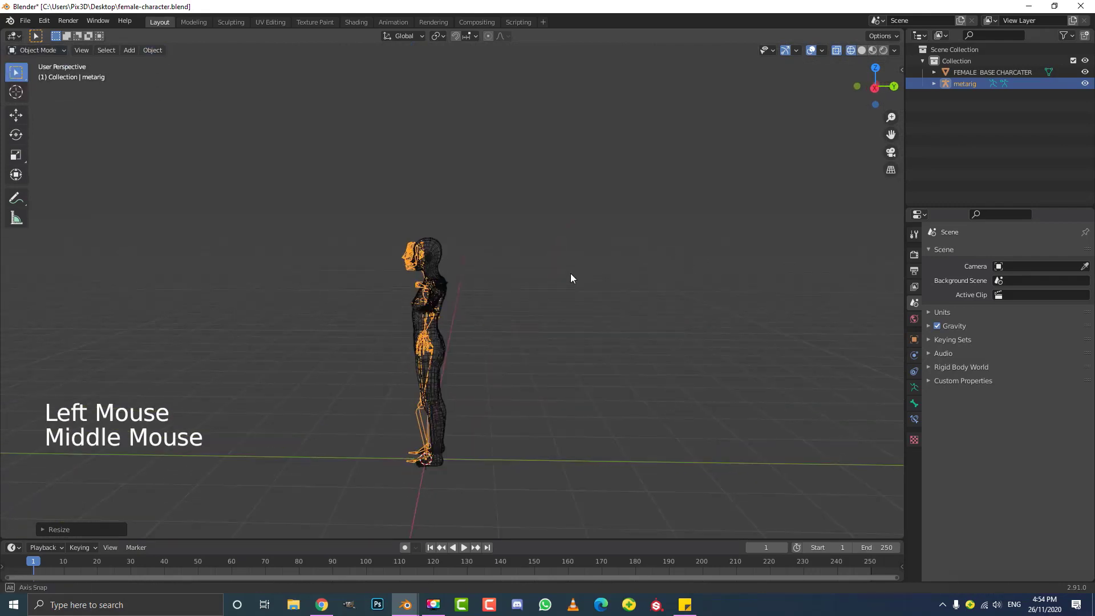
pyautogui.scroll(2, 430, 252)
pyautogui.moveTo(430, 252); pyautogui.dragTo(457, 257, button='middle')
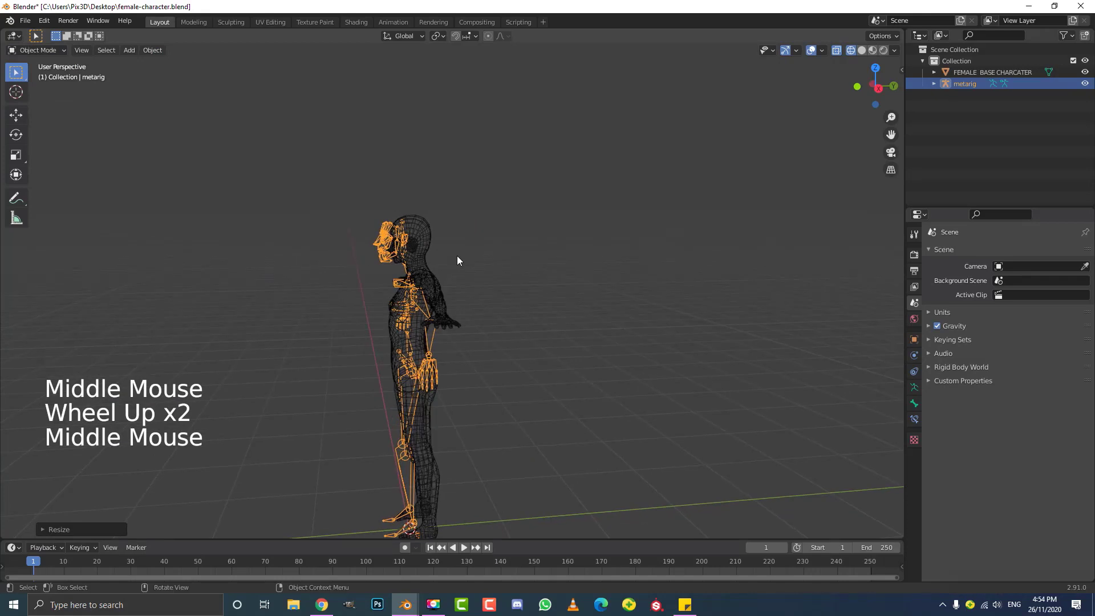
pyautogui.hotkey('ctrl', 'a')
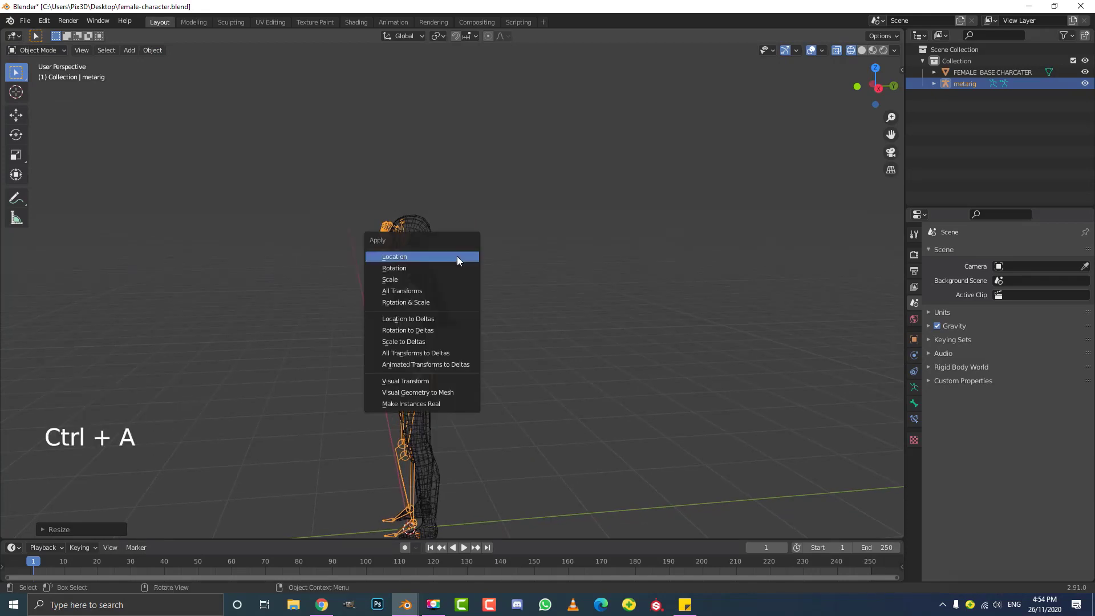
pyautogui.click(416, 279)
pyautogui.moveTo(416, 279); pyautogui.dragTo(517, 289, button='middle')
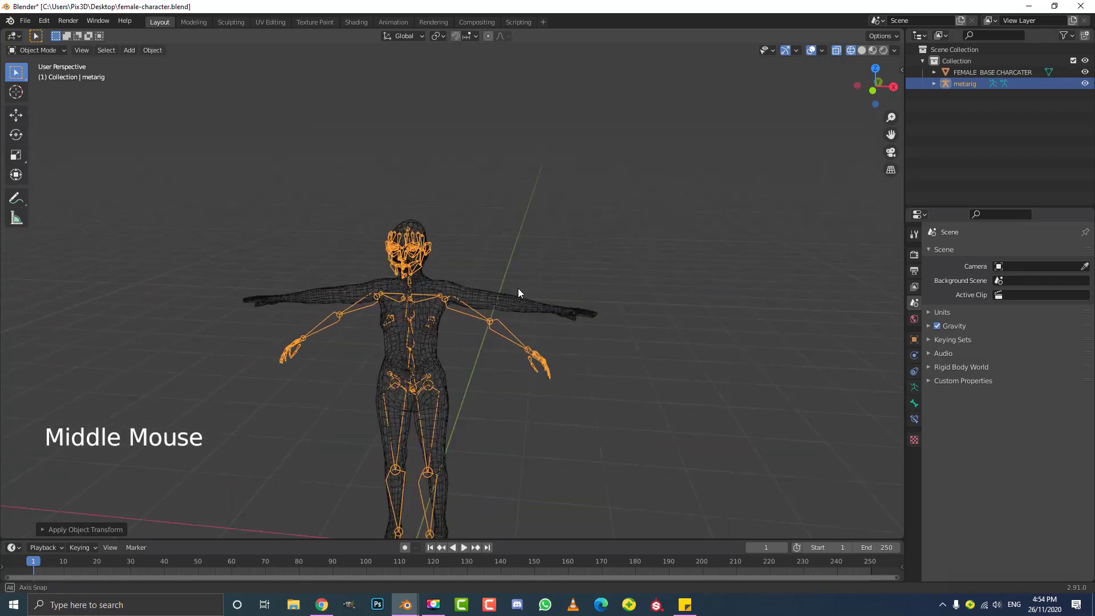
# - Put the meta-rig into Edit Mode in the front orthographic view and deselect all bones
pyautogui.press('KP_1')
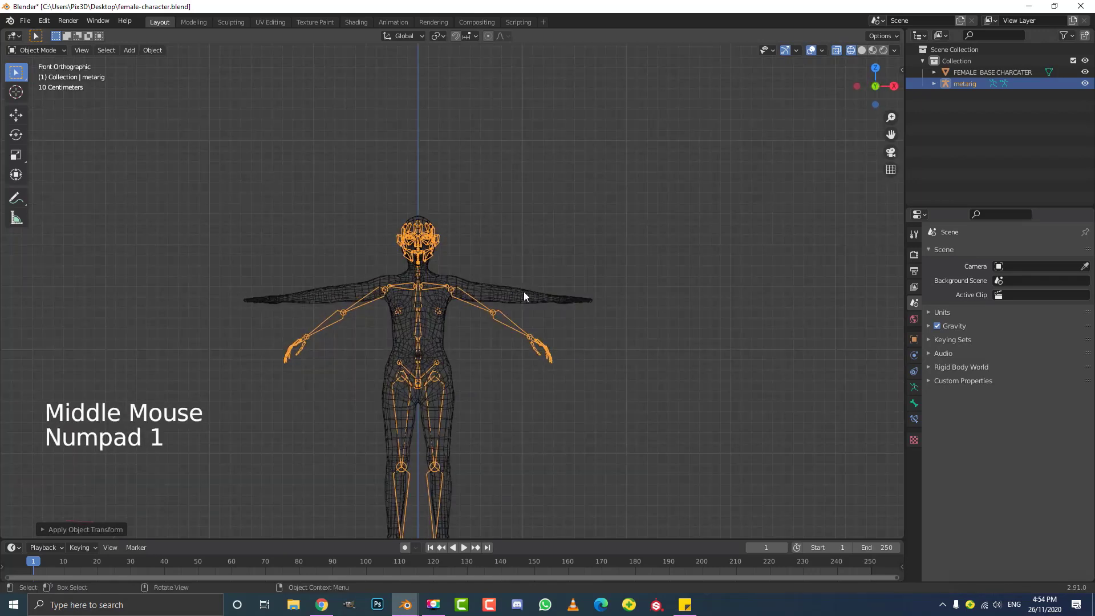
pyautogui.press('g')
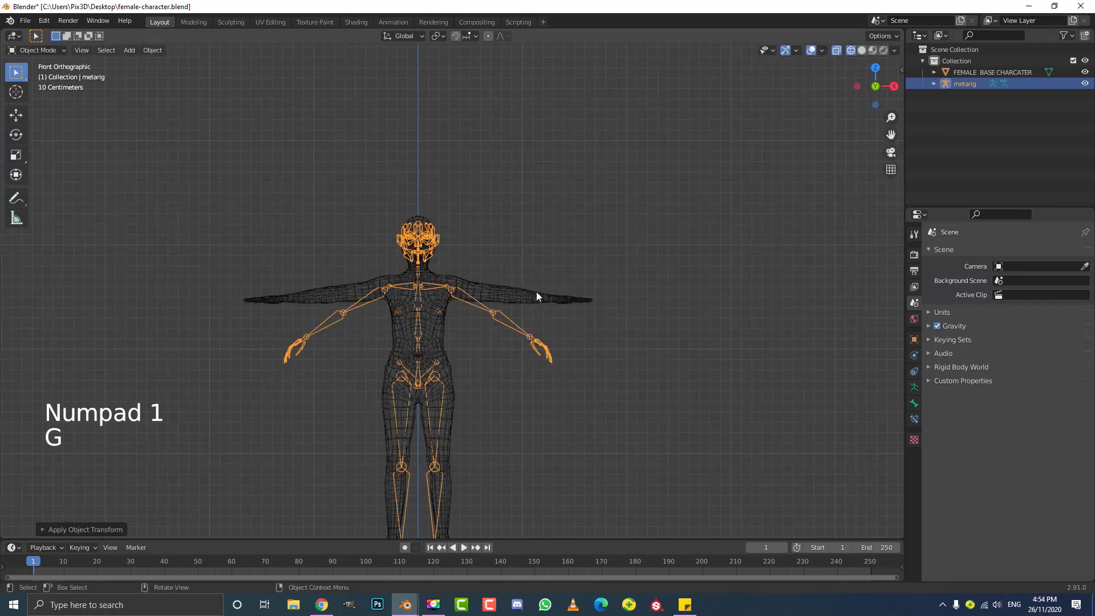
pyautogui.click(31, 52)
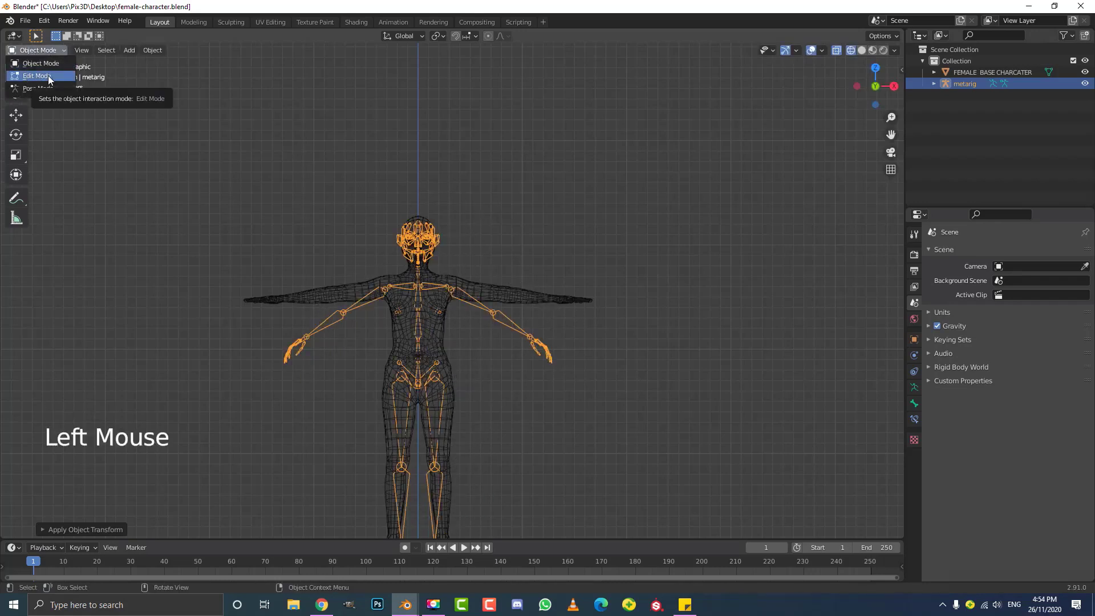
pyautogui.click(48, 76)
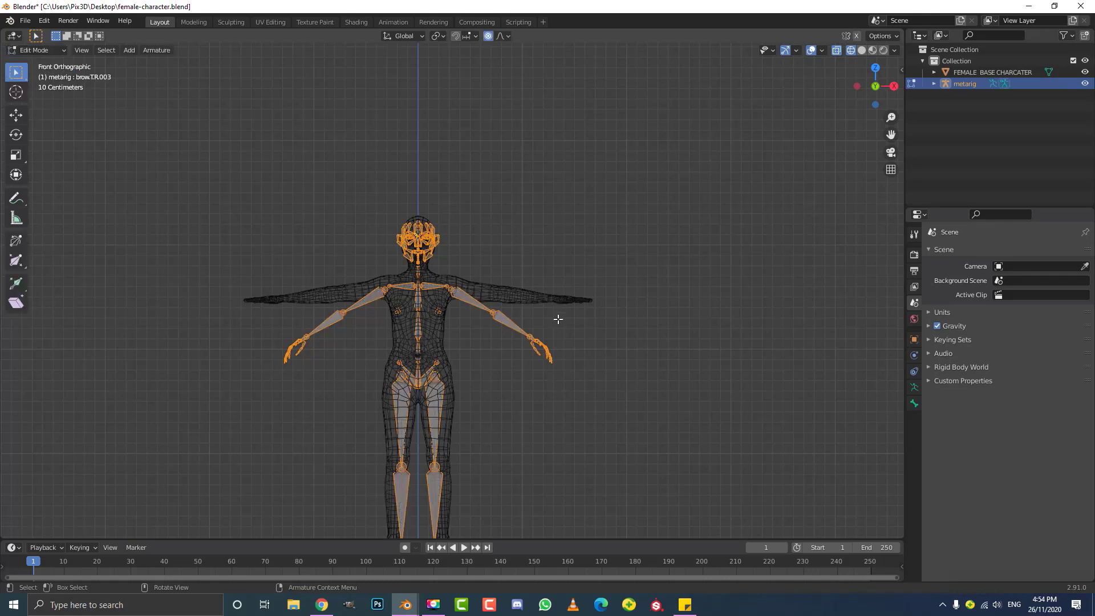
pyautogui.keyDown('shift'); pyautogui.moveTo(515, 275); pyautogui.dragTo(496, 237, button='middle'); pyautogui.keyUp('shift')
pyautogui.scroll(2, 496, 237)
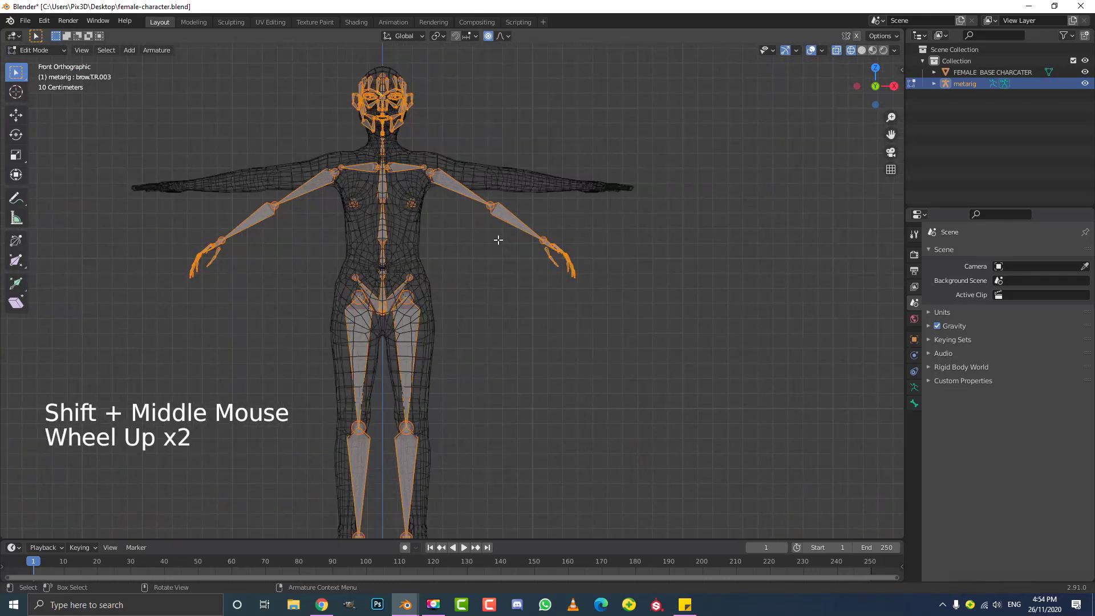
pyautogui.hotkey('alt', 'a')
pyautogui.click(457, 183)
pyautogui.press('g')
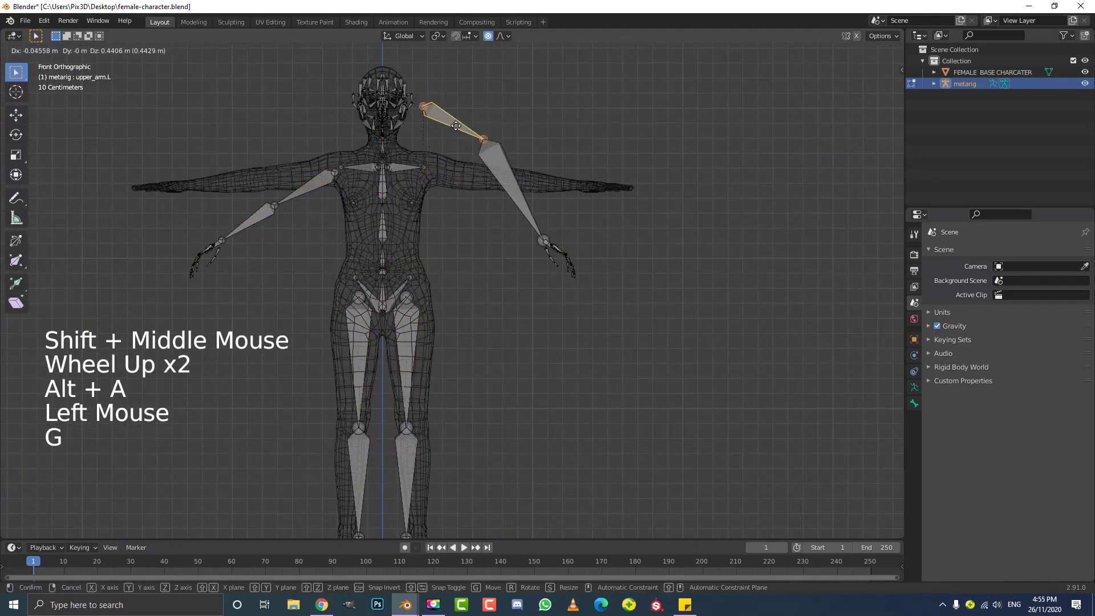
pyautogui.rightClick(476, 178)
pyautogui.click(501, 230)
pyautogui.press('g')
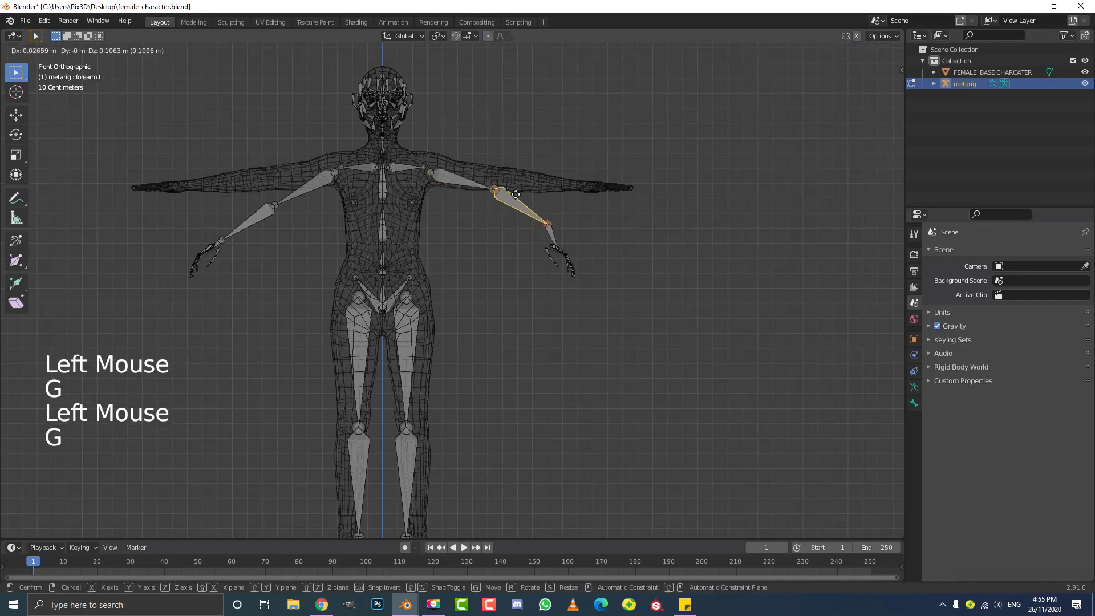
pyautogui.rightClick(460, 160)
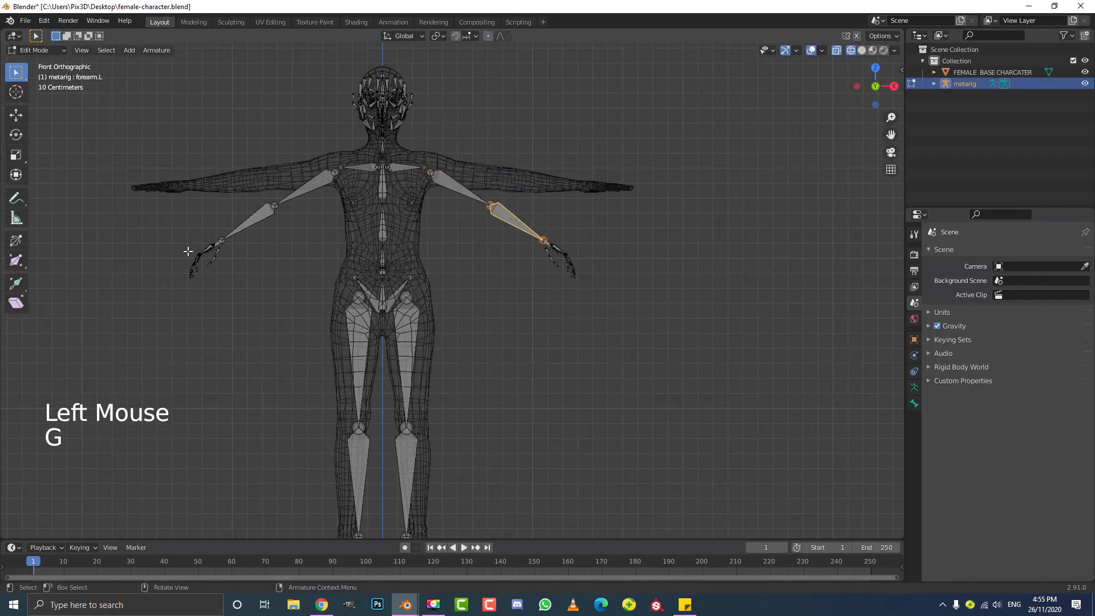
# - Enable X-axis mirroring for the armature and test it with trial moves of the left forearm and a right palm bone
pyautogui.click(858, 36)
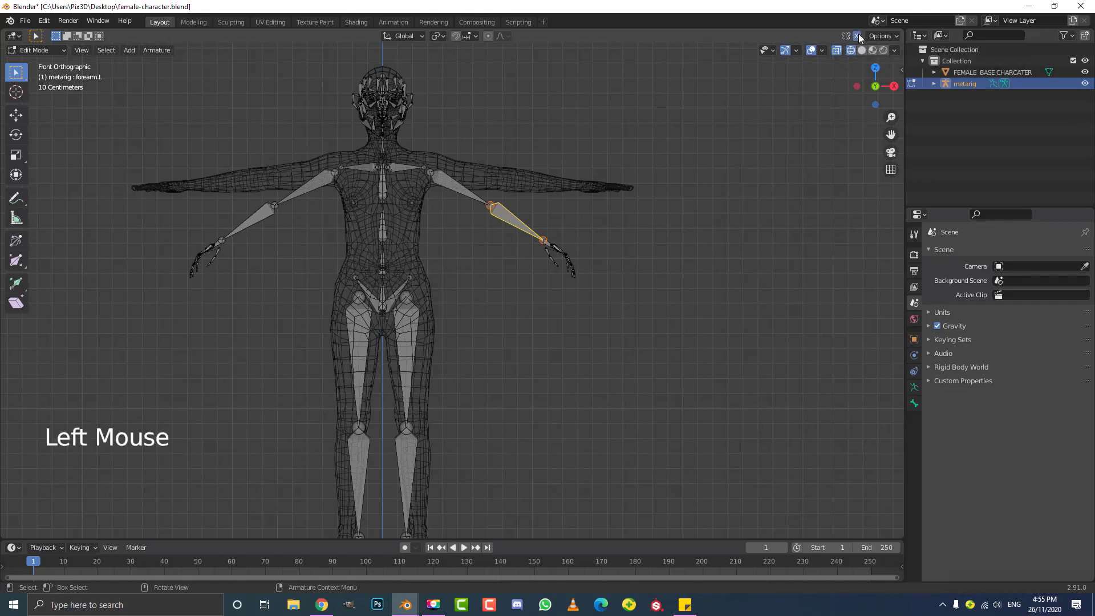
pyautogui.press('g')
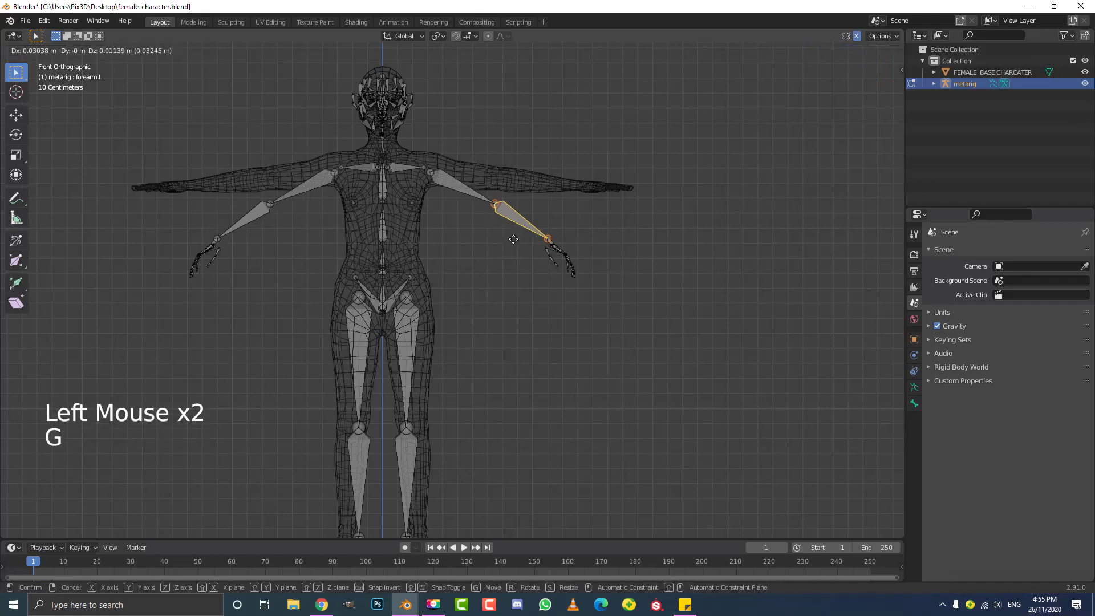
pyautogui.press('Escape')
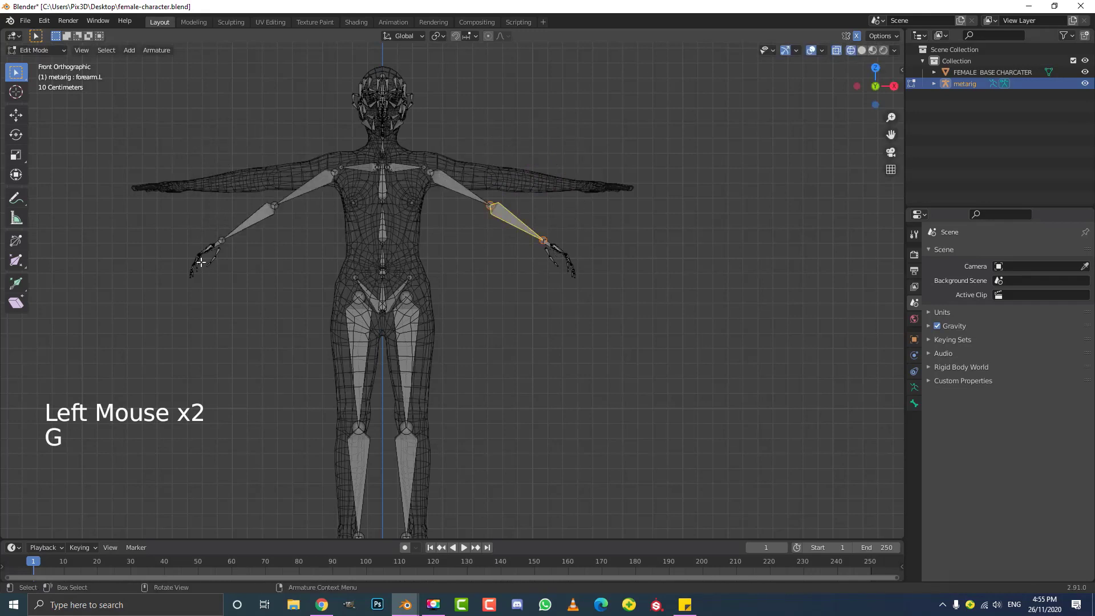
pyautogui.click(216, 244)
pyautogui.press('g')
pyautogui.press('Escape')
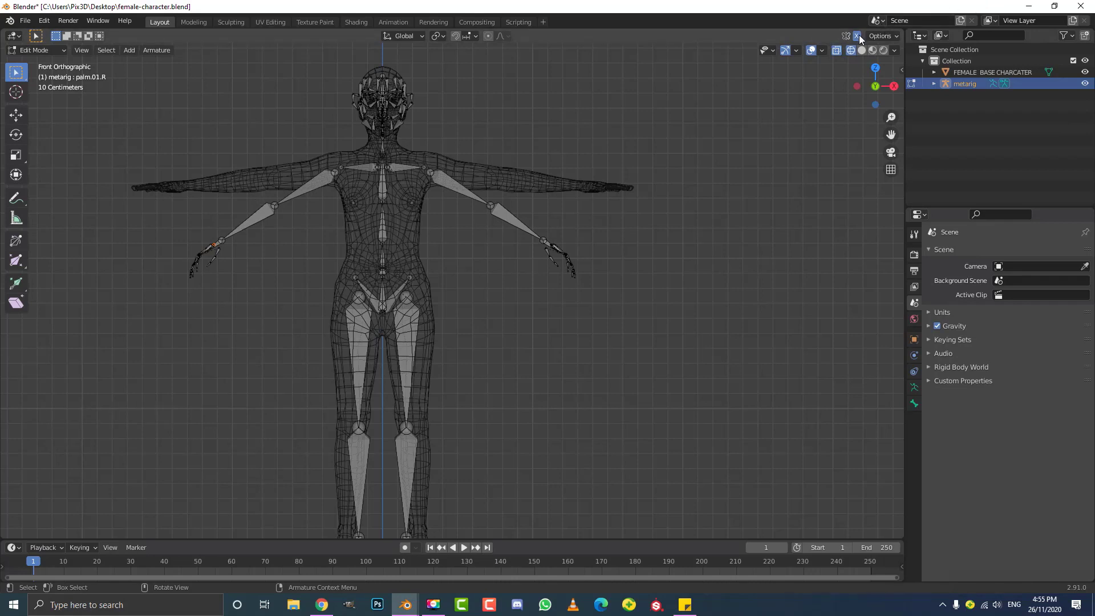
# - Circle-select all bones of the left arm from upper arm to fingers and rotate them upward until the arm is roughly horizontal
pyautogui.scroll(-3, 432, 310)
pyautogui.keyDown('shift'); pyautogui.moveTo(432, 311); pyautogui.dragTo(405, 337, button='middle'); pyautogui.keyUp('shift')
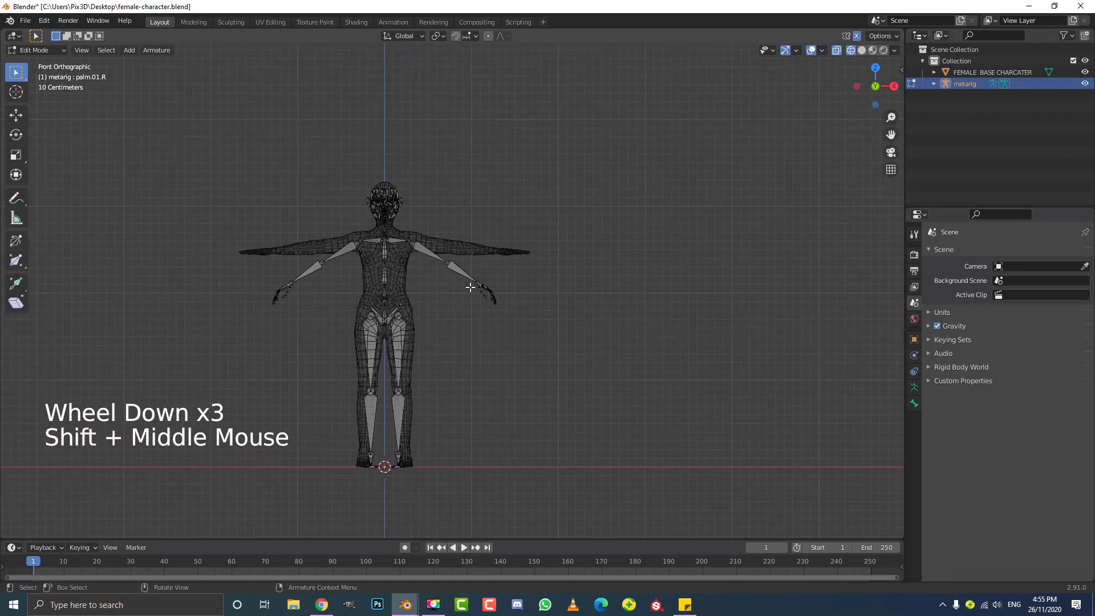
pyautogui.scroll(3, 455, 238)
pyautogui.keyDown('shift'); pyautogui.moveTo(494, 225); pyautogui.dragTo(499, 235, button='middle'); pyautogui.keyUp('shift')
pyautogui.scroll(3, 321, 169)
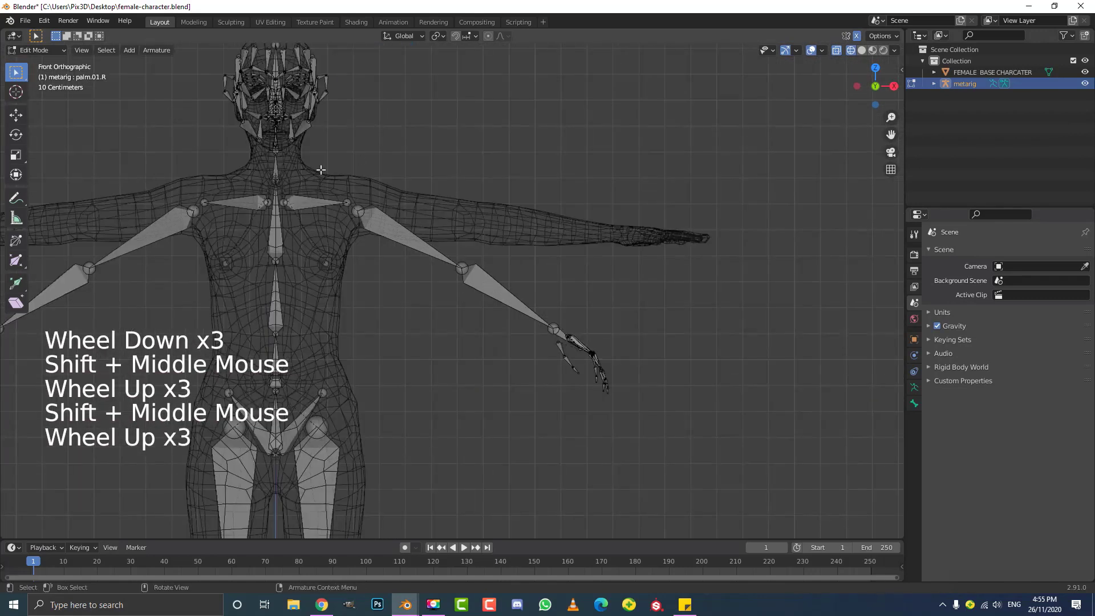
pyautogui.keyDown('shift'); pyautogui.moveTo(467, 300); pyautogui.dragTo(462, 302, button='middle'); pyautogui.keyUp('shift')
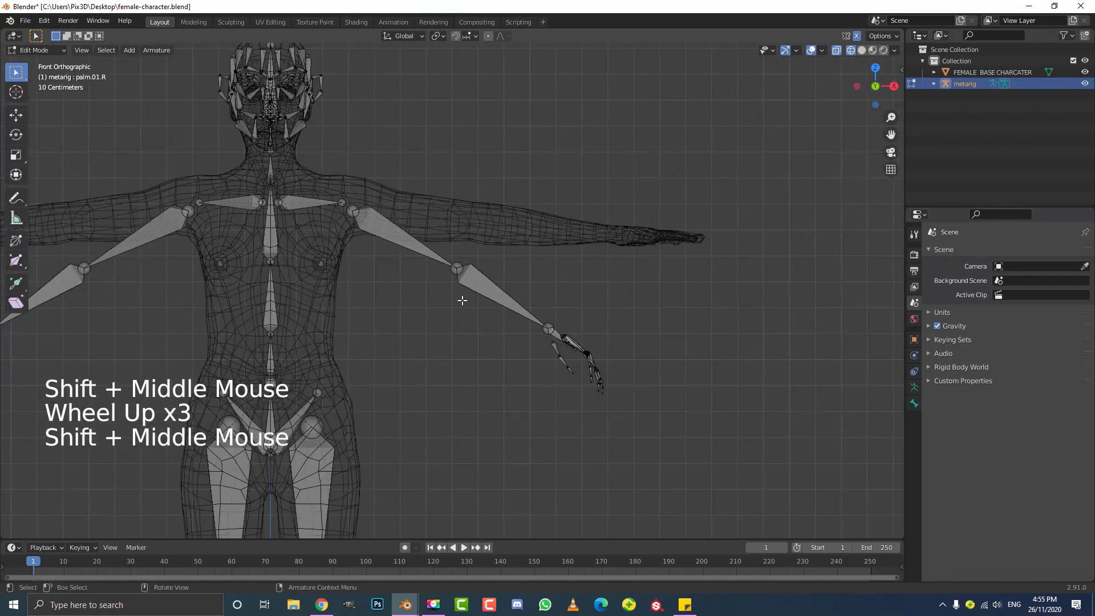
pyautogui.press('c')
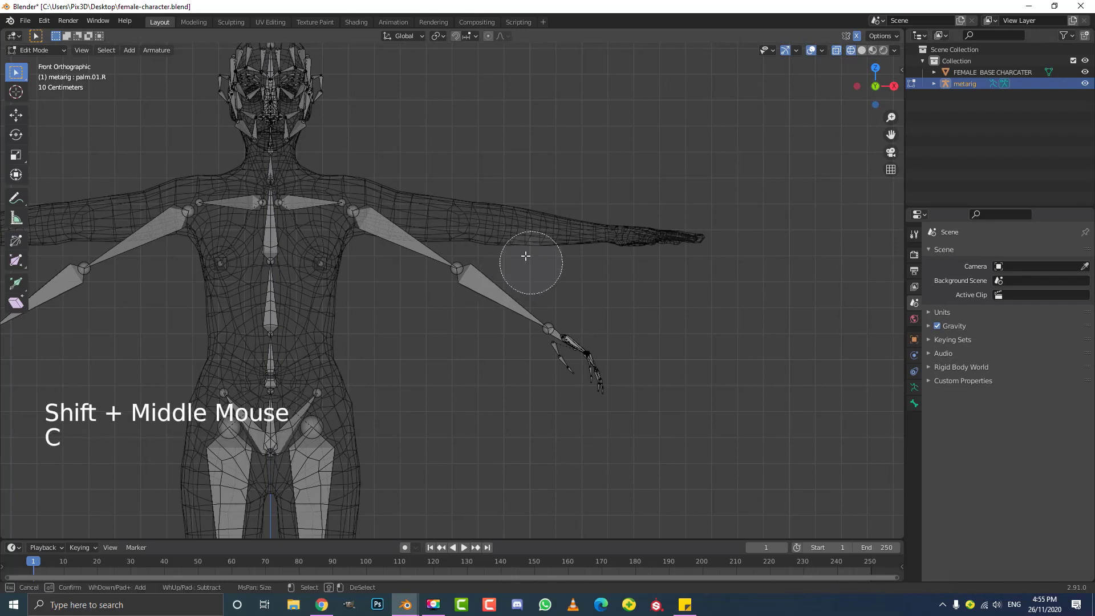
pyautogui.scroll(3, 520, 177)
pyautogui.scroll(-15, 514, 185)
pyautogui.scroll(6, 512, 187)
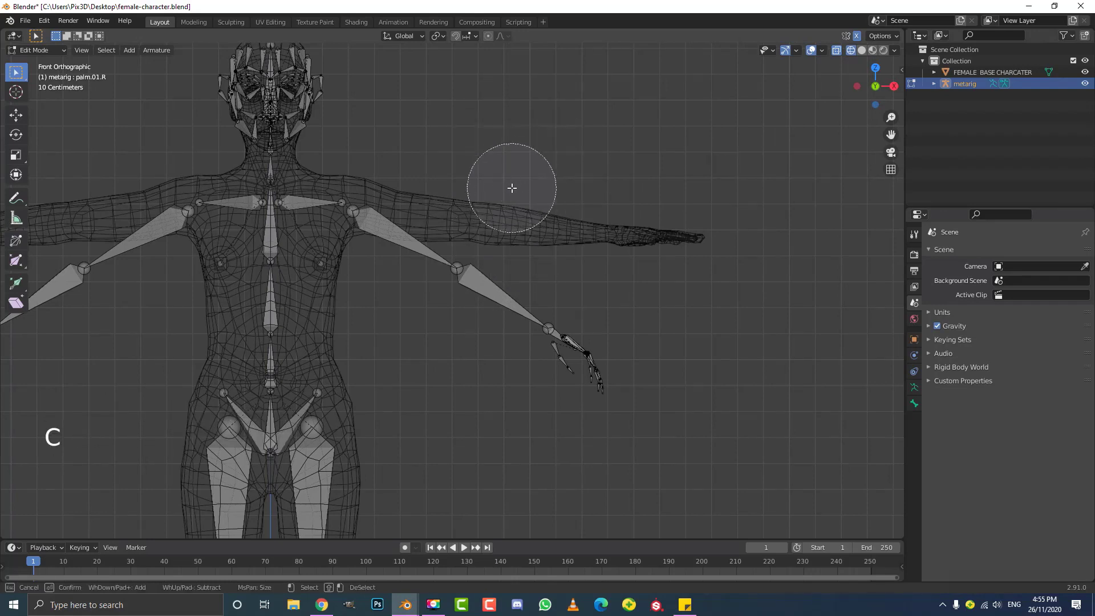
pyautogui.scroll(-2, 511, 189)
pyautogui.scroll(2, 504, 187)
pyautogui.scroll(-3, 499, 186)
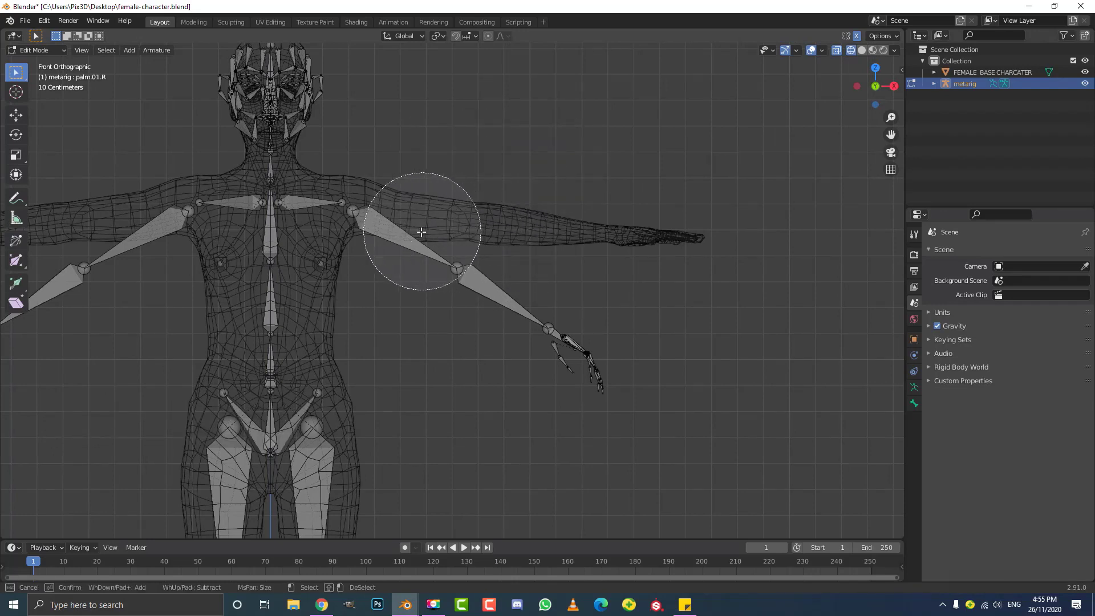
pyautogui.moveTo(402, 226); pyautogui.dragTo(679, 415)
pyautogui.rightClick(398, 245)
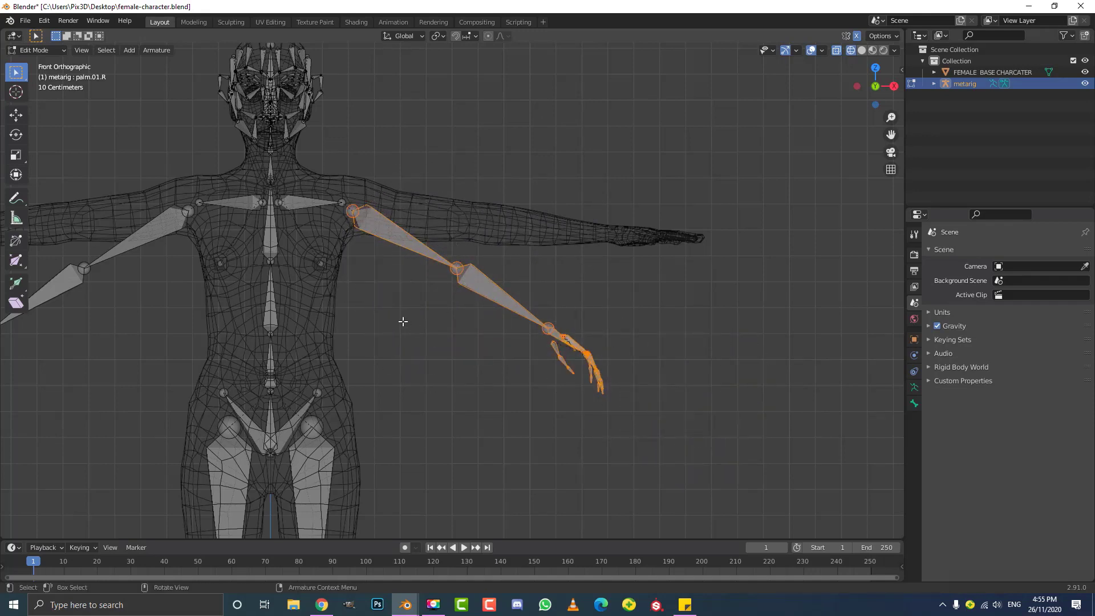
pyautogui.scroll(1, 497, 374)
pyautogui.press('r')
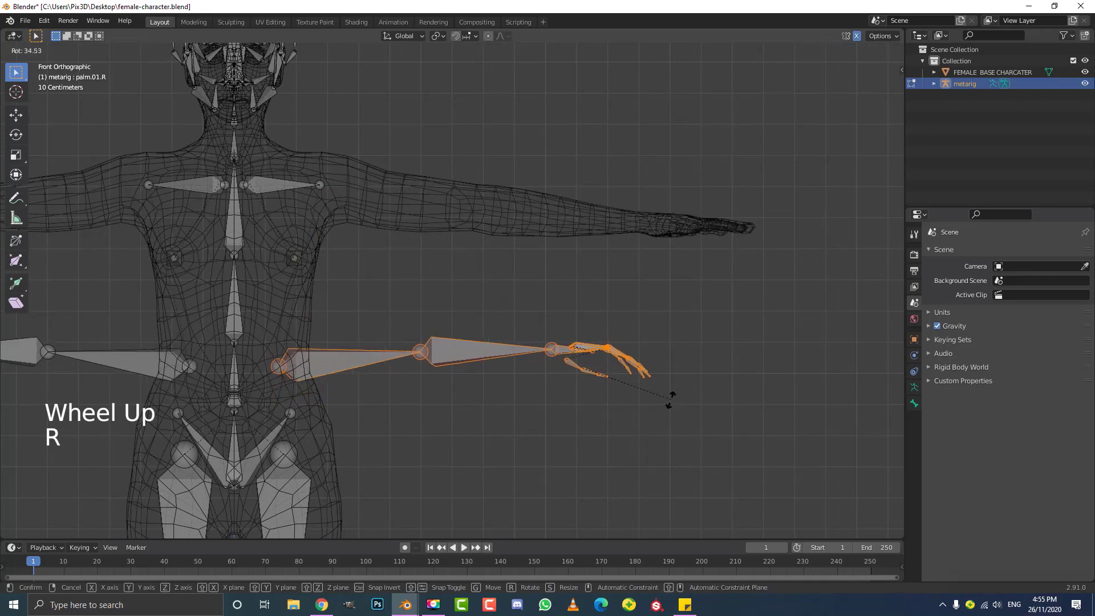
pyautogui.click(669, 406)
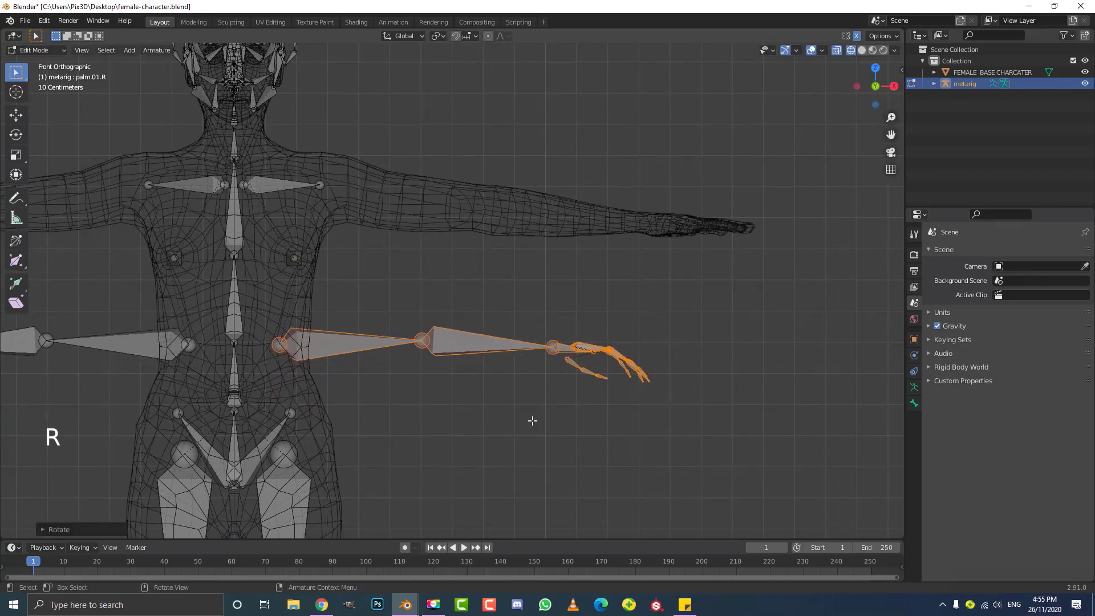
# - Move the selected arm bones up about 0.5 m and outward to the character's shoulder, and clear the selection
pyautogui.press('g')
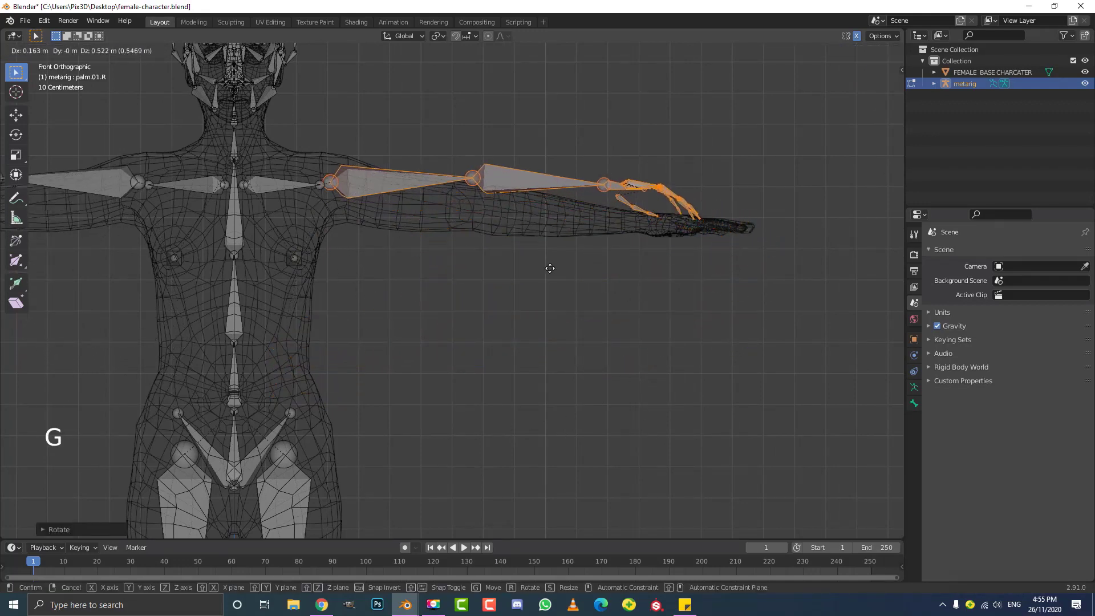
pyautogui.click(544, 274)
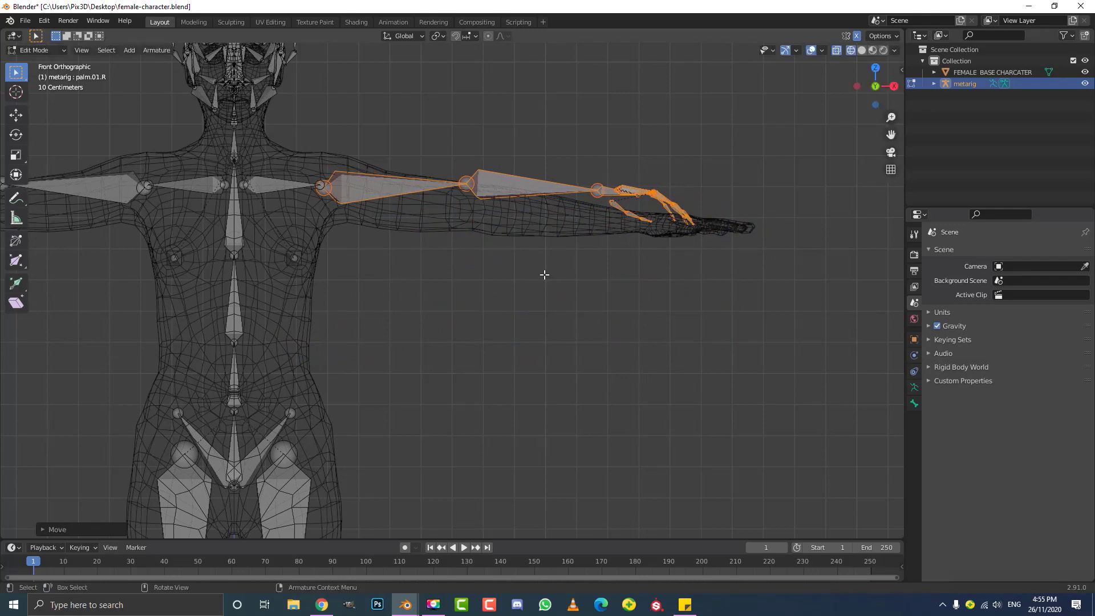
pyautogui.keyDown('shift'); pyautogui.moveTo(544, 275); pyautogui.dragTo(467, 271, button='middle'); pyautogui.keyUp('shift')
pyautogui.scroll(1, 494, 269)
pyautogui.hotkey('alt', 'a')
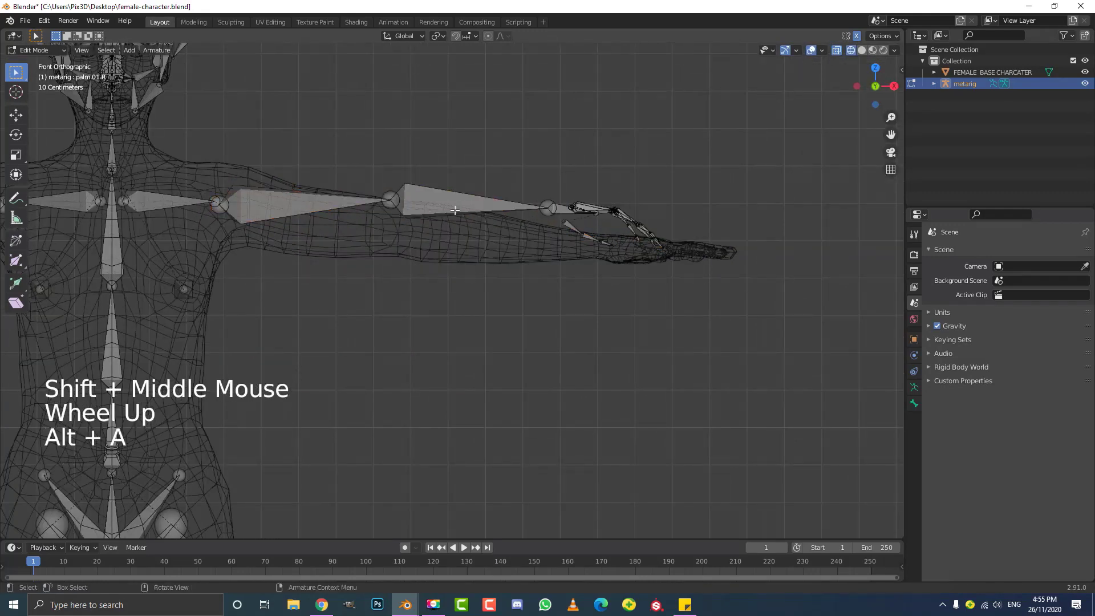
# - Circle-select the left forearm and hand bones, move them down about 0.08 m and slightly outward into the arm mesh, and clear the selection
pyautogui.press('c')
pyautogui.moveTo(547, 206); pyautogui.dragTo(587, 201)
pyautogui.rightClick(646, 213)
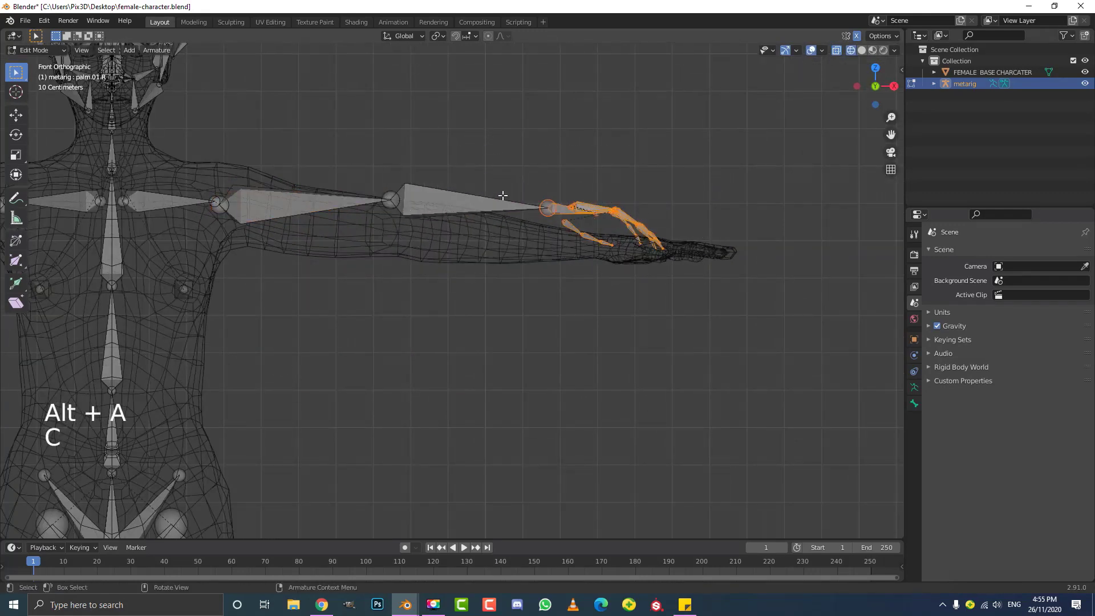
pyautogui.press('c')
pyautogui.moveTo(498, 191); pyautogui.dragTo(440, 196)
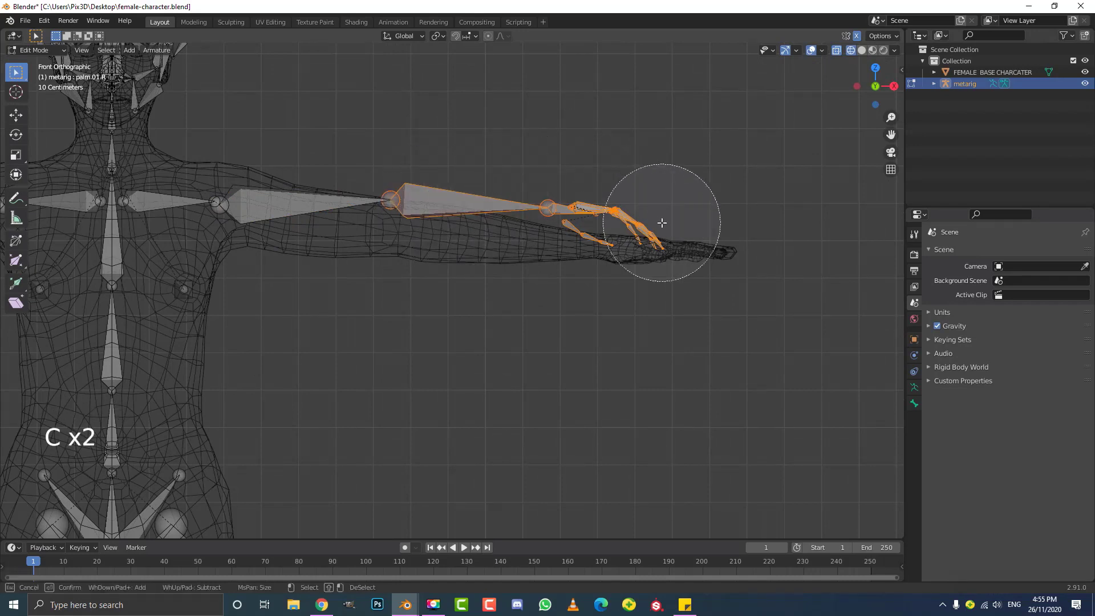
pyautogui.rightClick(597, 220)
pyautogui.press('g')
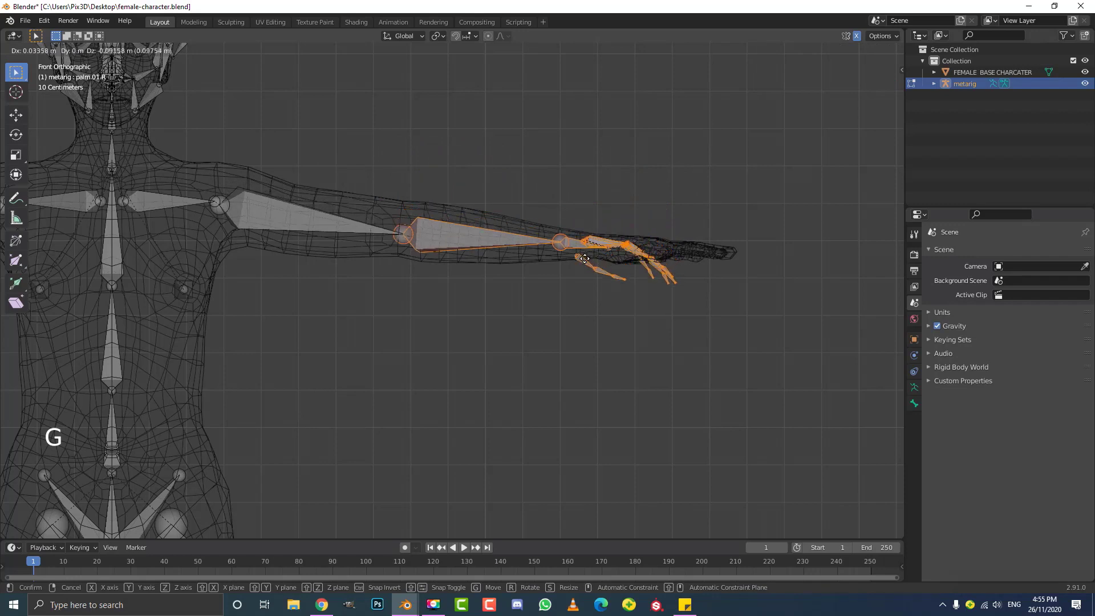
pyautogui.click(593, 256)
pyautogui.hotkey('alt', 'a')
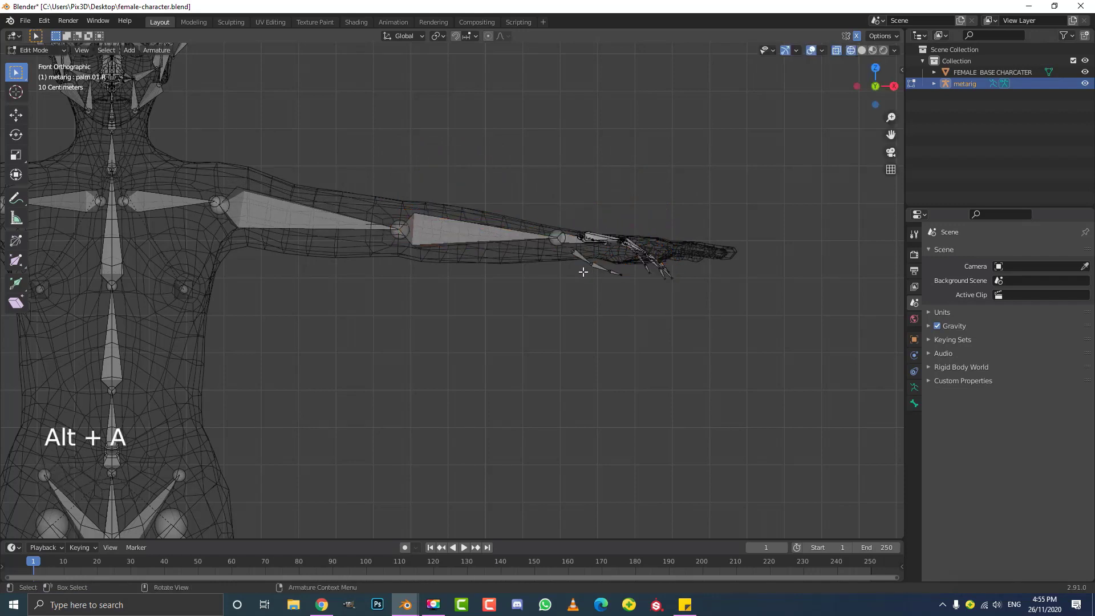
# - Circle-select all left hand bones and move them outward about 0.1 m and slightly down so they start at the mesh's wrist
pyautogui.press('c')
pyautogui.moveTo(648, 268); pyautogui.dragTo(640, 254)
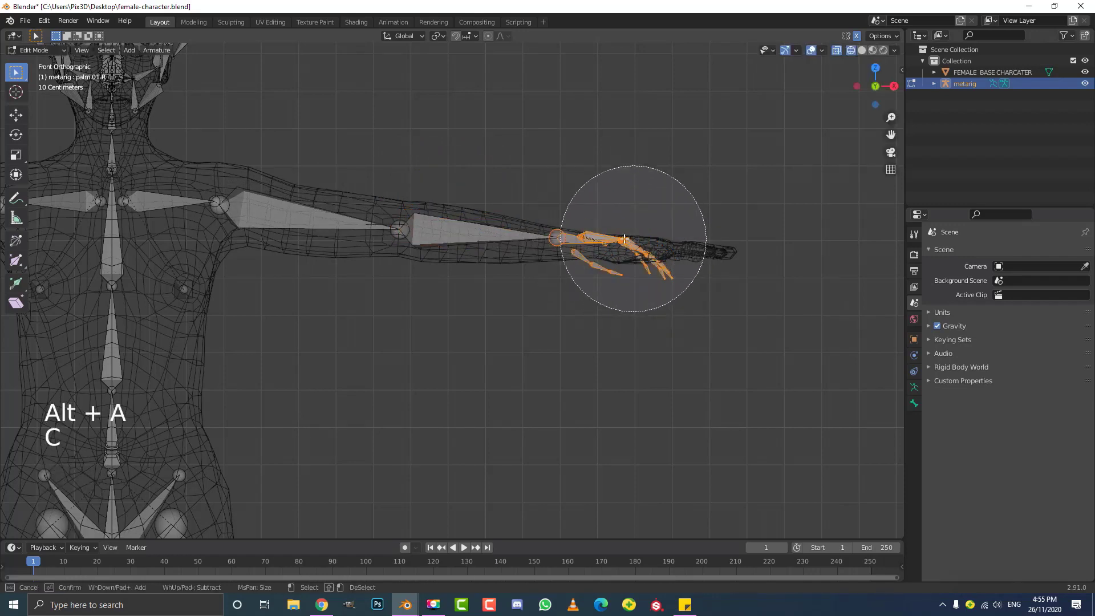
pyautogui.rightClick(626, 258)
pyautogui.keyDown('shift'); pyautogui.moveTo(626, 259); pyautogui.dragTo(550, 259, button='middle'); pyautogui.keyUp('shift')
pyautogui.scroll(2, 557, 289)
pyautogui.press('g')
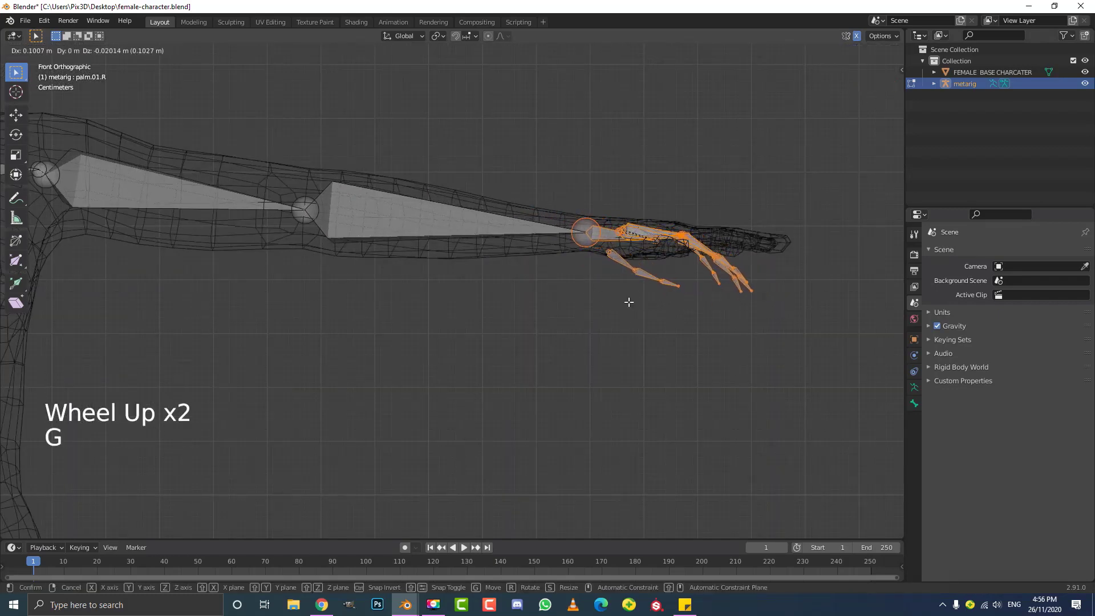
pyautogui.click(629, 301)
# - In the top orthographic view, move the left hand bones back about 0.08 m into the hand mesh and align them with the wrist
pyautogui.scroll(2, 611, 205)
pyautogui.scroll(-3, 645, 228)
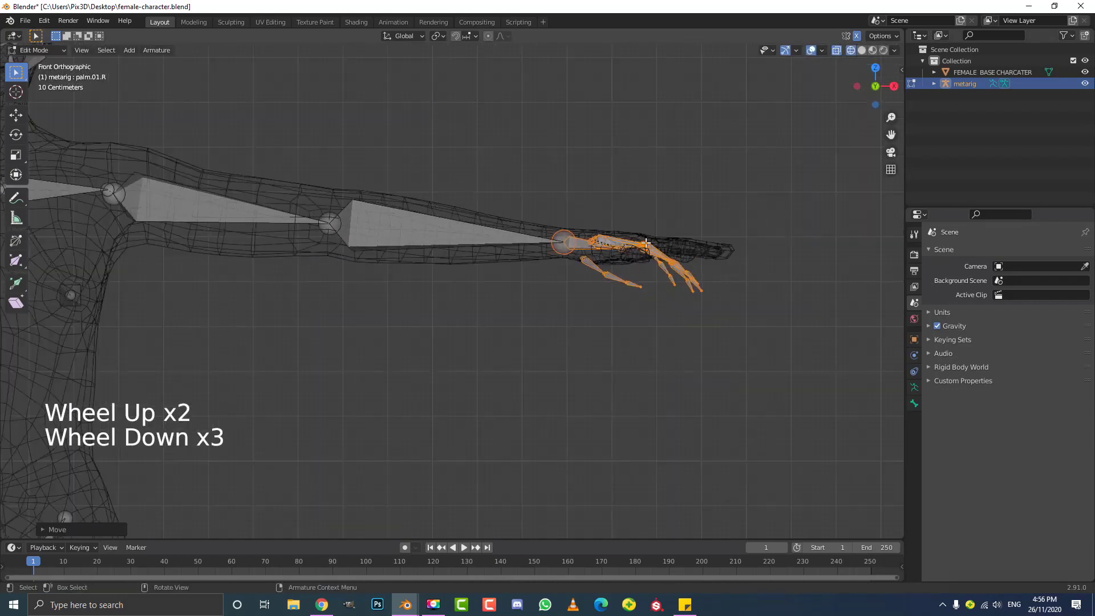
pyautogui.press('KP_7')
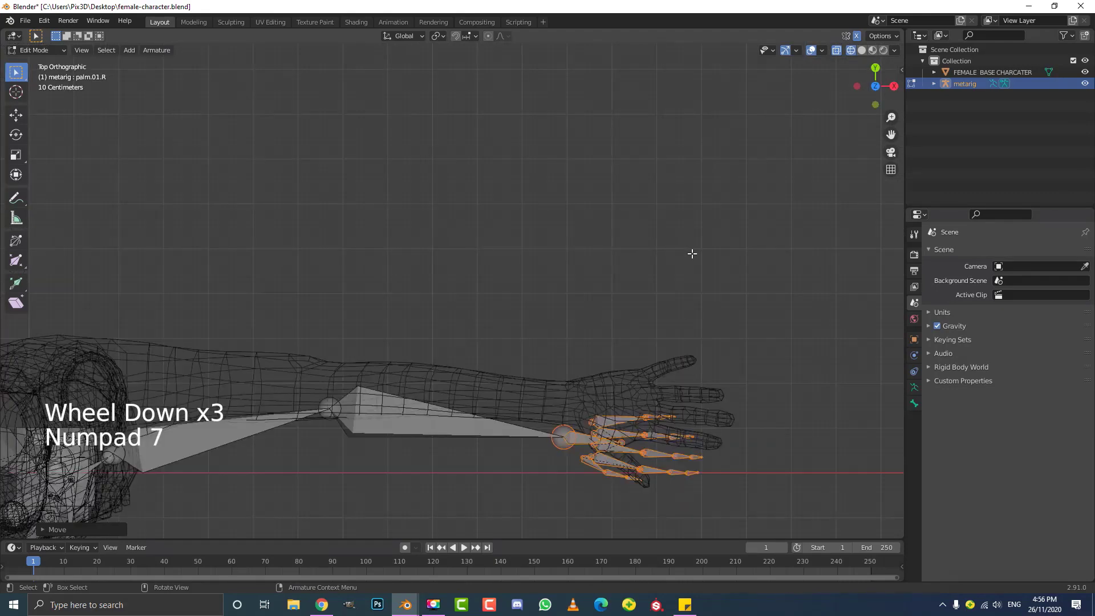
pyautogui.scroll(-2, 692, 253)
pyautogui.keyDown('shift'); pyautogui.moveTo(528, 356); pyautogui.dragTo(539, 388, button='middle'); pyautogui.keyUp('shift')
pyautogui.scroll(3, 539, 388)
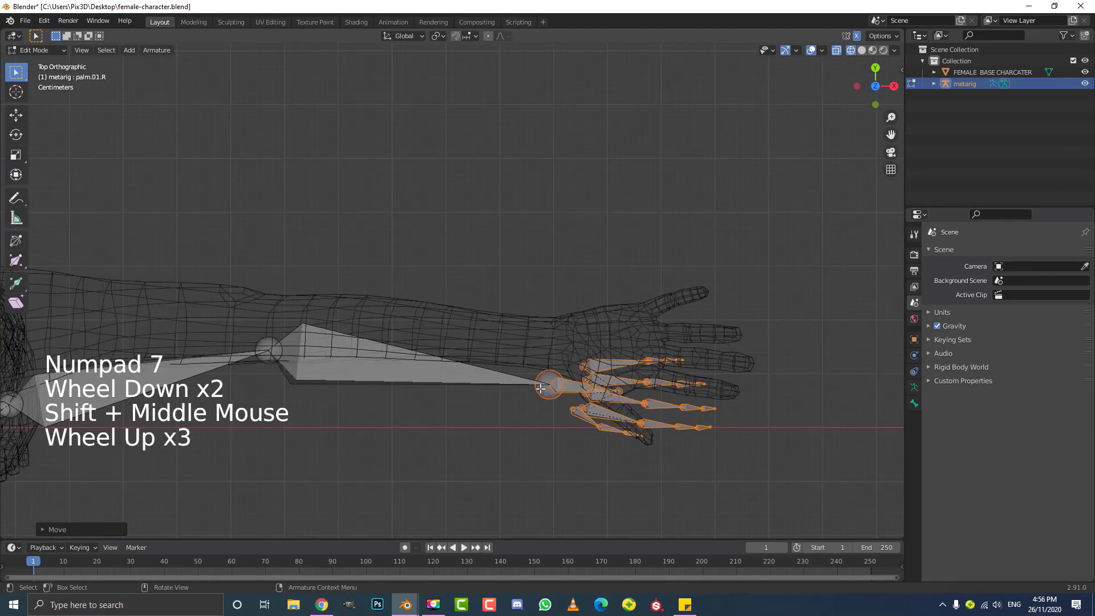
pyautogui.press('g')
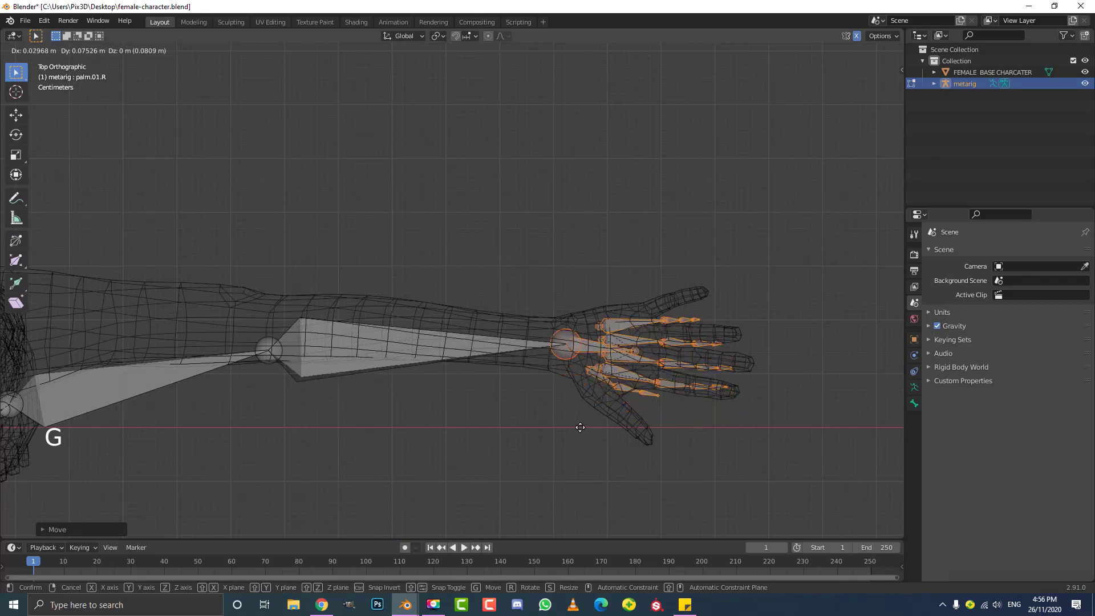
pyautogui.scroll(2, 575, 428)
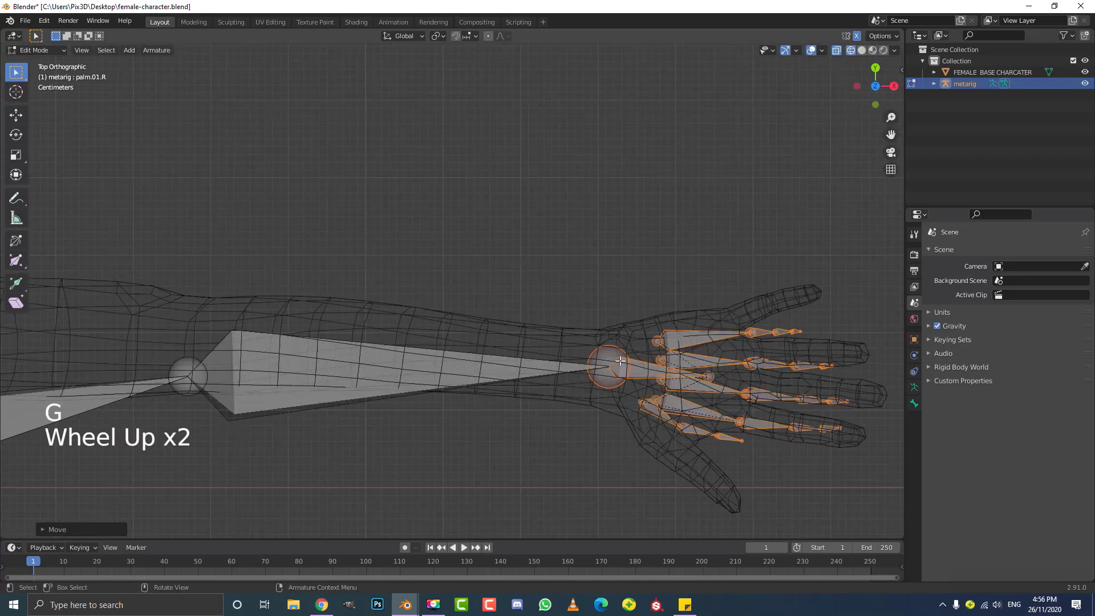
pyautogui.click(638, 383)
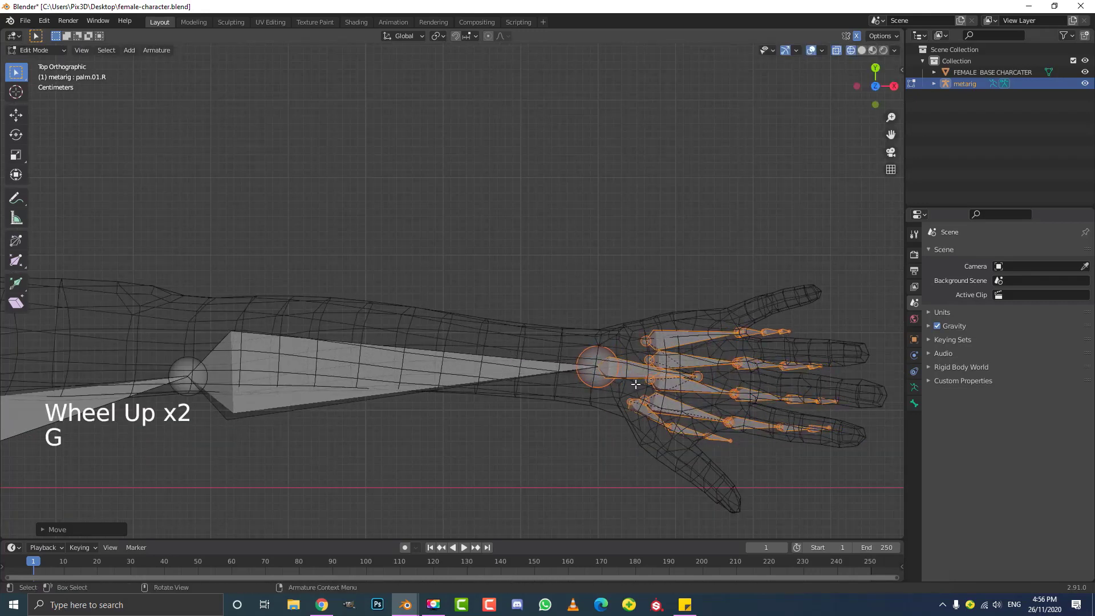
# - Move the left elbow joint back about 0.07 m and slightly inward to the elbow of the mesh
pyautogui.scroll(-2, 597, 340)
pyautogui.keyDown('shift'); pyautogui.moveTo(195, 420); pyautogui.dragTo(345, 362, button='middle'); pyautogui.keyUp('shift')
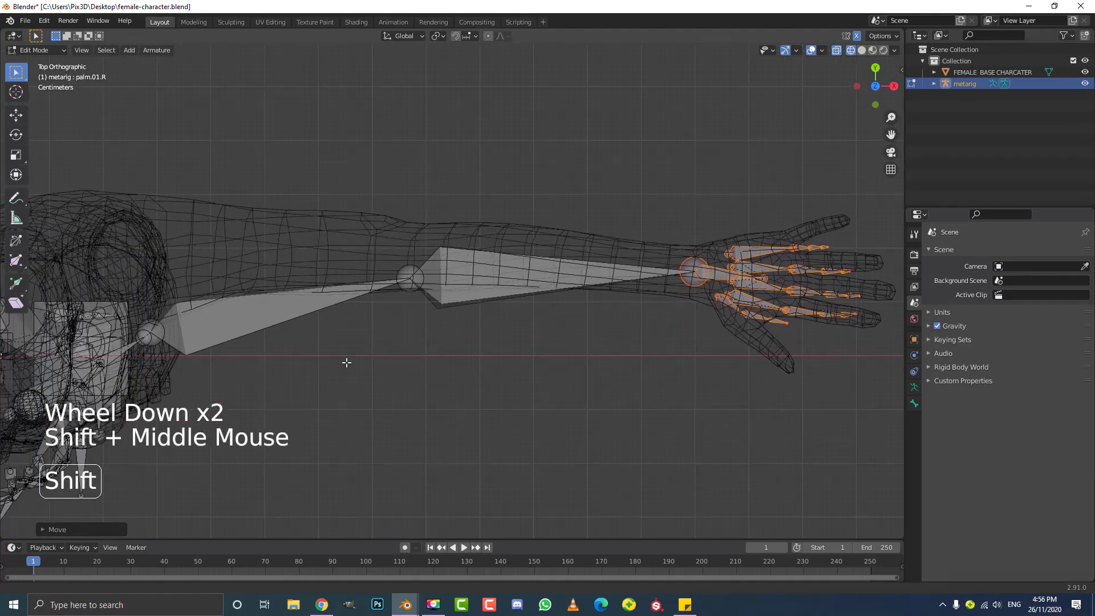
pyautogui.scroll(2, 345, 362)
pyautogui.click(414, 277)
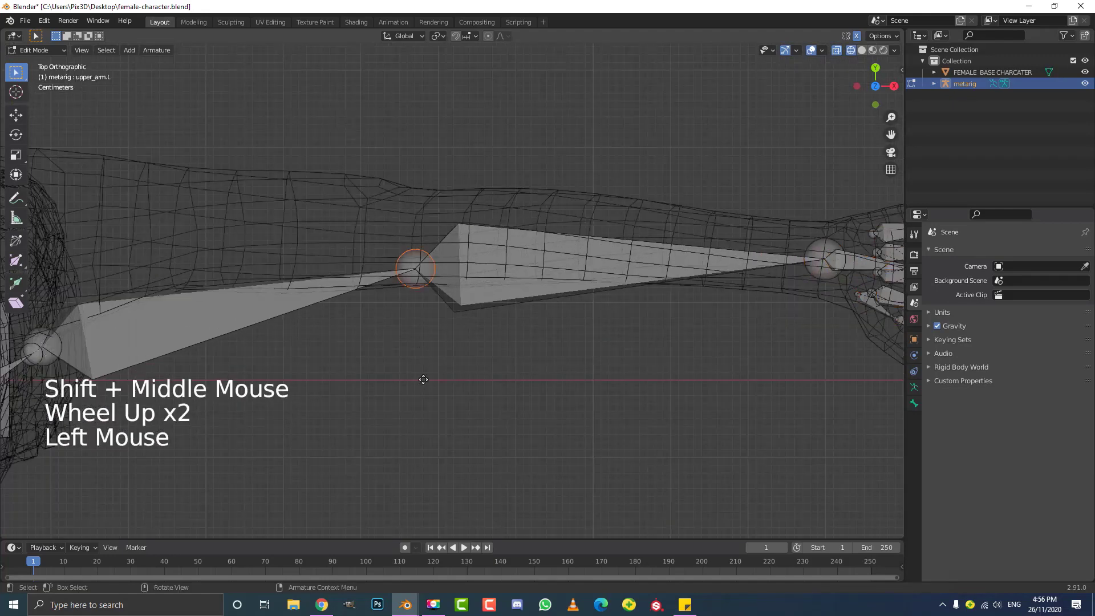
pyautogui.press('g')
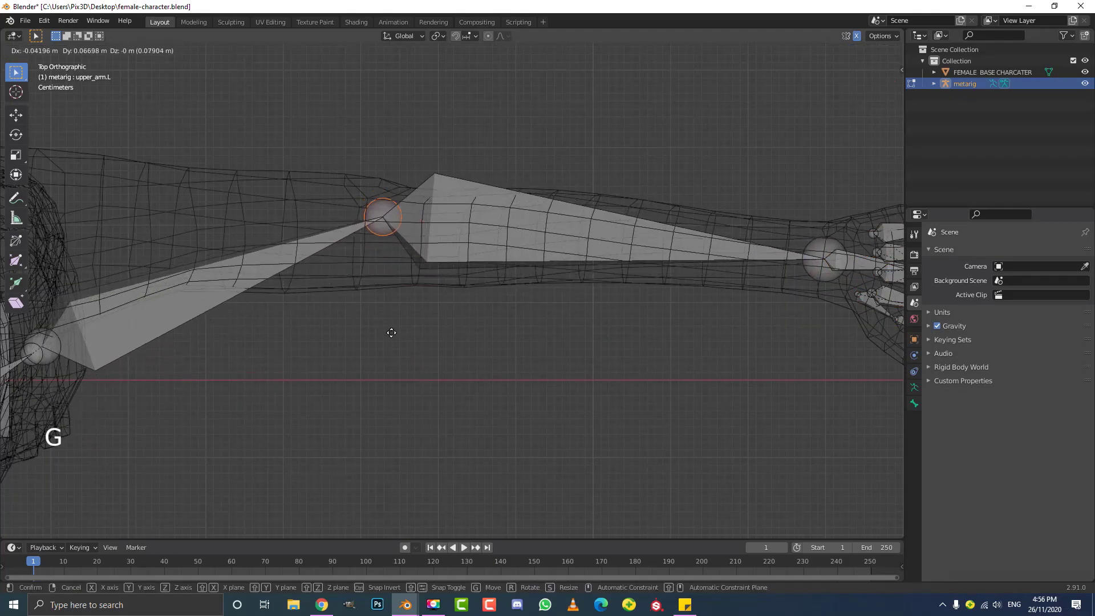
pyautogui.click(397, 335)
# - Select the left upper arm's head together with the shoulder bone's tip and move both back along the Y axis into the shoulder mesh
pyautogui.scroll(-6, 342, 337)
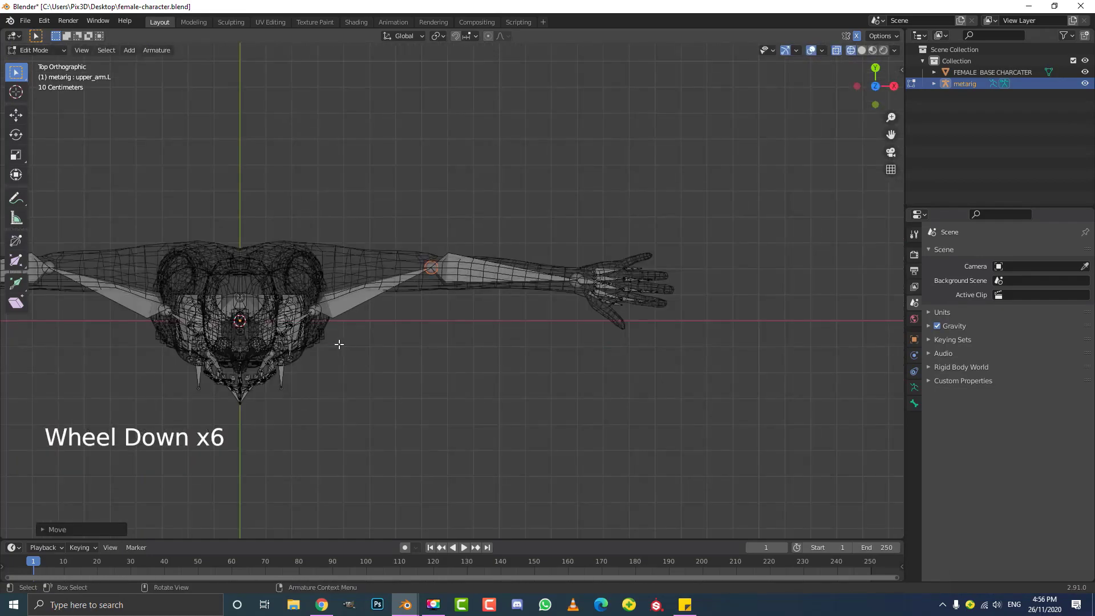
pyautogui.keyDown('shift'); pyautogui.moveTo(334, 337); pyautogui.dragTo(442, 293, button='middle'); pyautogui.keyUp('shift')
pyautogui.scroll(3, 442, 294)
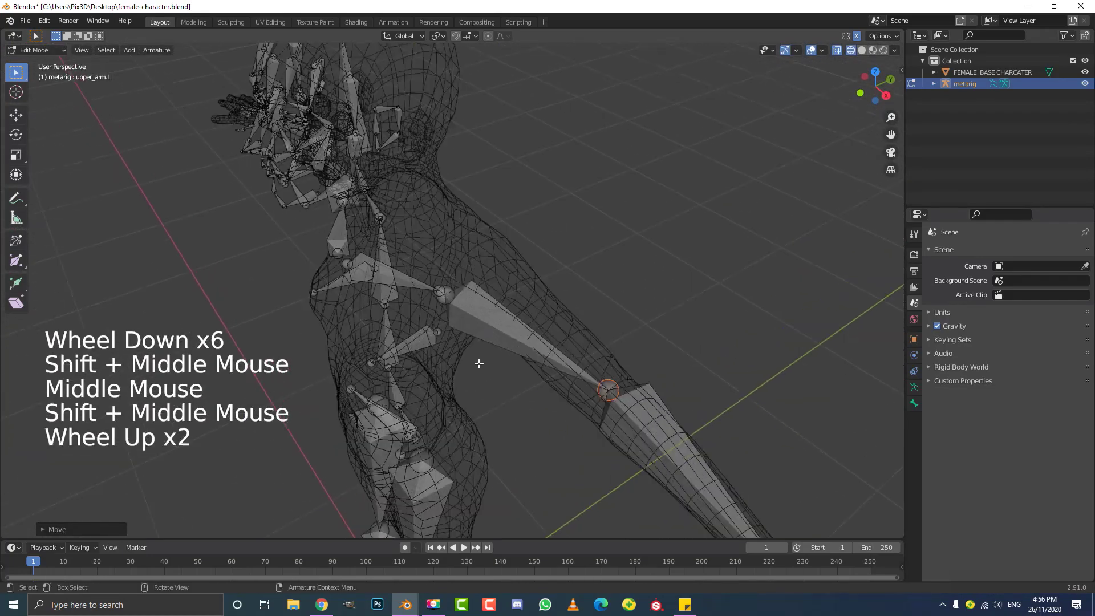
pyautogui.click(442, 291)
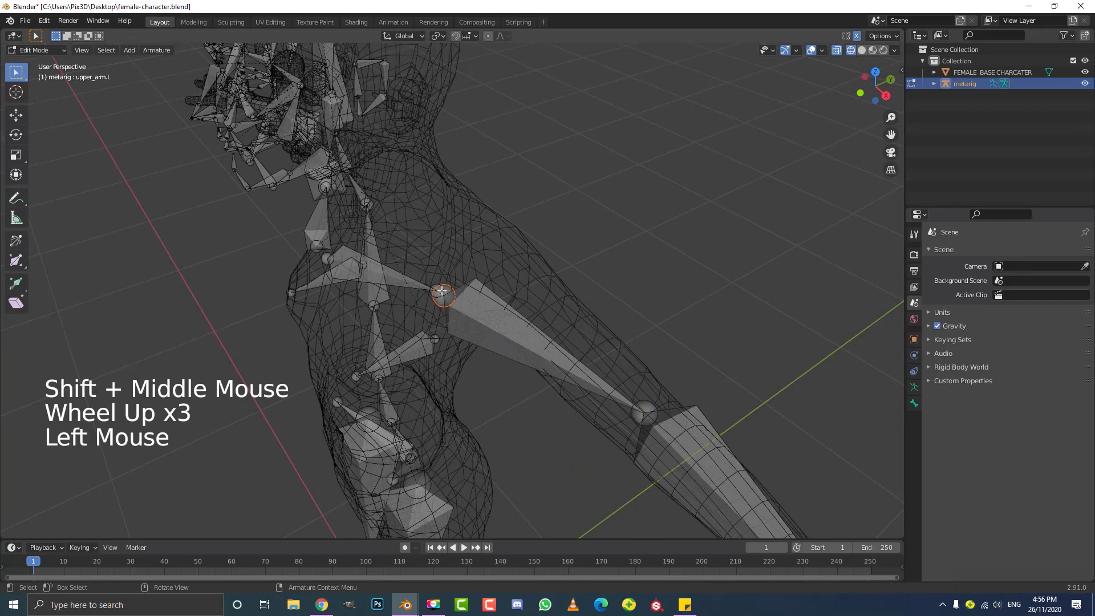
pyautogui.press('z')
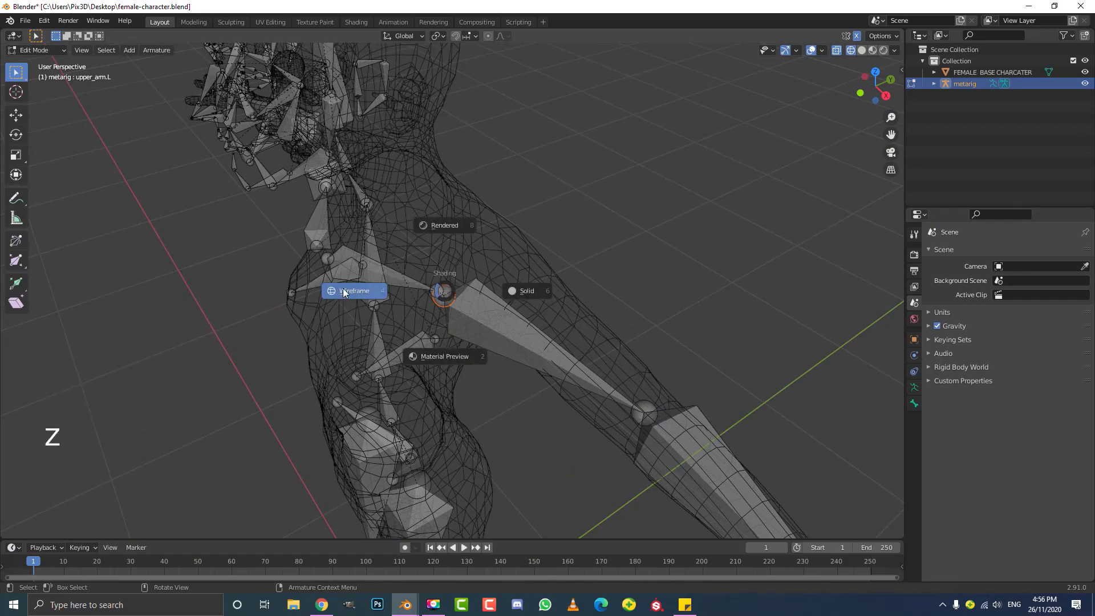
pyautogui.scroll(2, 456, 291)
pyautogui.moveTo(456, 291)
pyautogui.mouseDown(button='middle')
pyautogui.moveTo(471, 290)
pyautogui.moveTo(442, 293)
pyautogui.moveTo(470, 306)
pyautogui.mouseUp(button='middle')
pyautogui.keyDown('shift'); pyautogui.click(433, 289); pyautogui.keyUp('shift')
pyautogui.press('g')
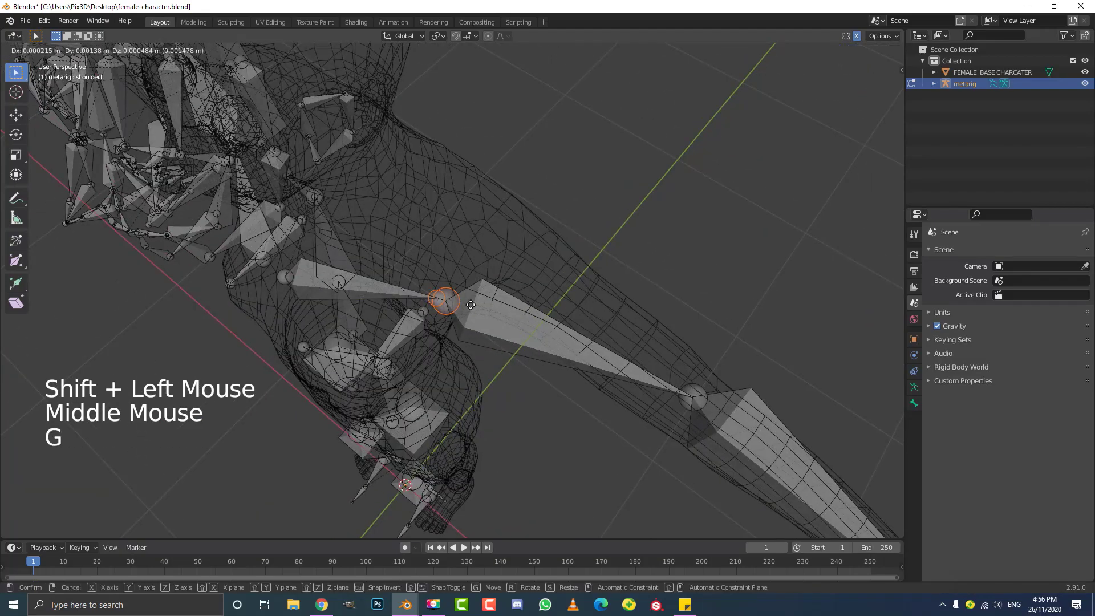
pyautogui.press('y')
pyautogui.click(506, 247)
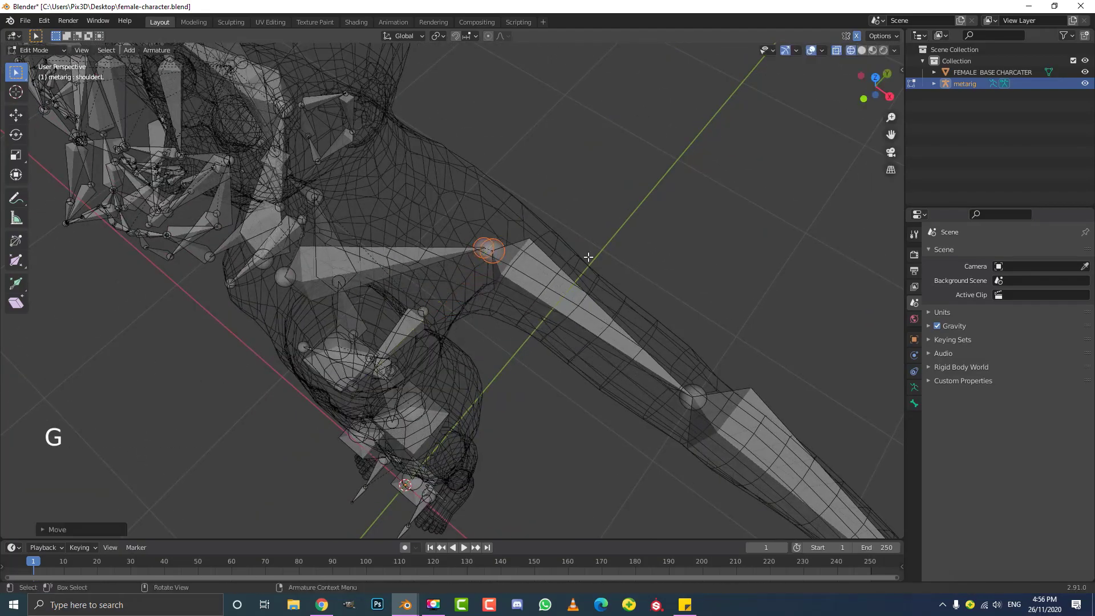
# - Switch to solid shading and move the left shoulder bone's inner joint back about 0.1 m along the Y axis into the body
pyautogui.moveTo(587, 257); pyautogui.dragTo(412, 255, button='middle')
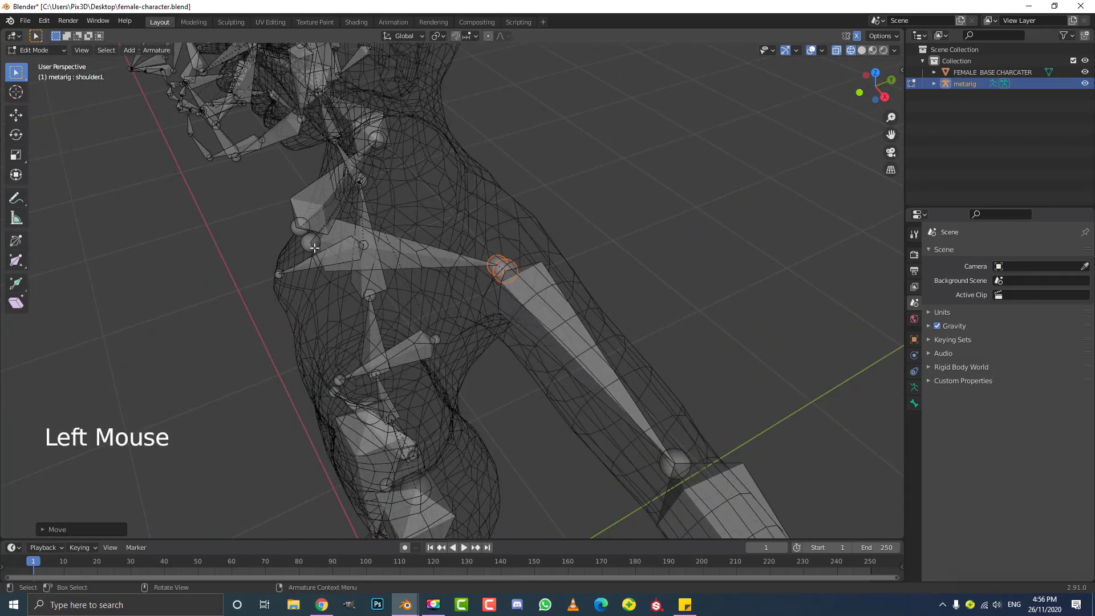
pyautogui.press('z')
pyautogui.moveTo(264, 252); pyautogui.dragTo(286, 233, button='middle')
pyautogui.scroll(2, 290, 228)
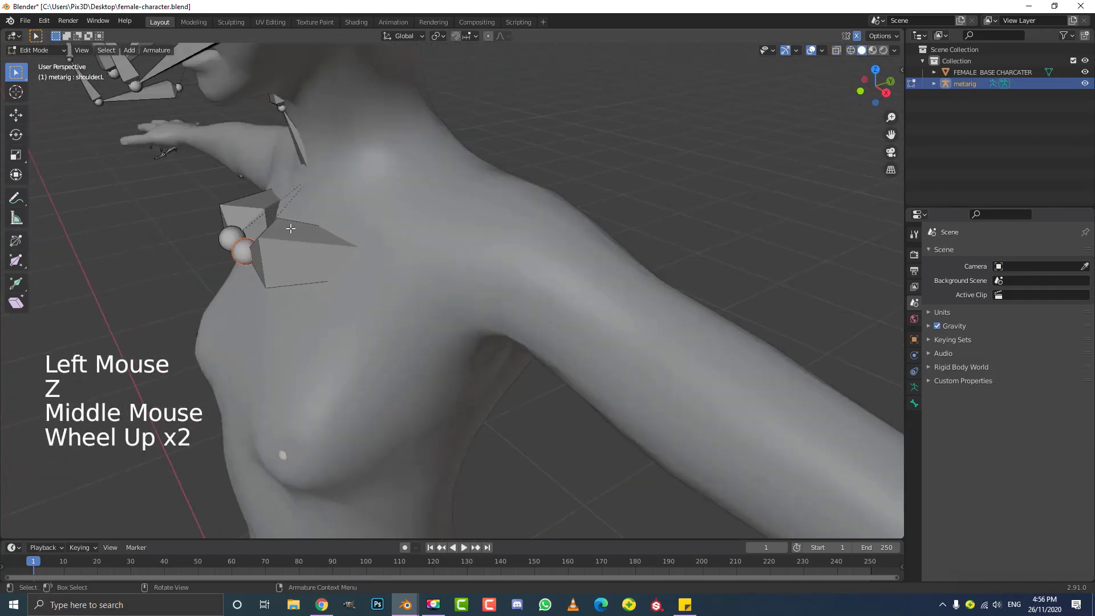
pyautogui.press('g')
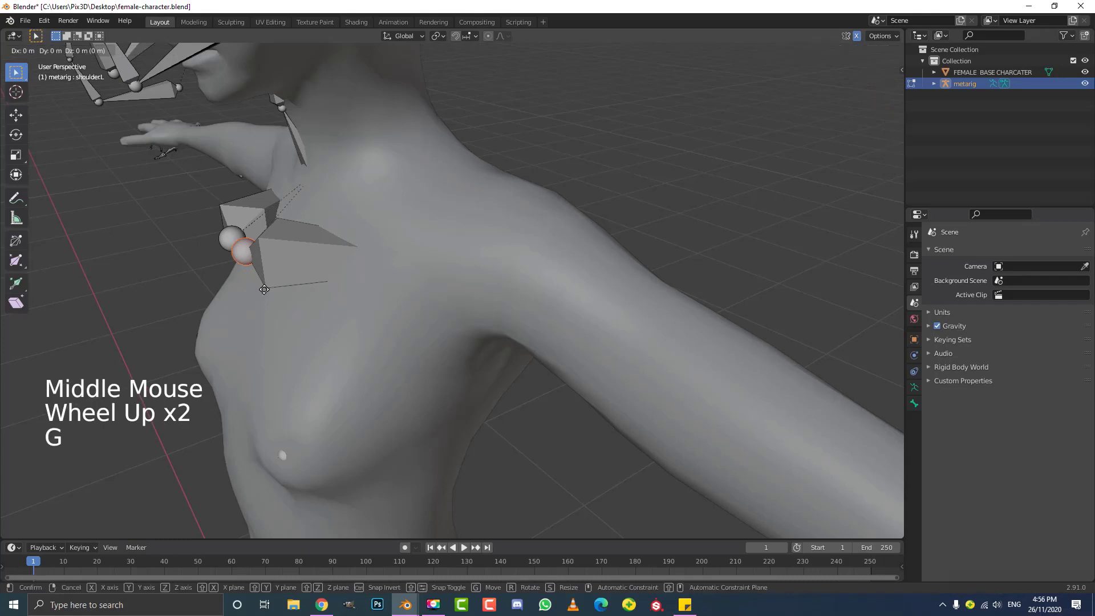
pyautogui.press('y')
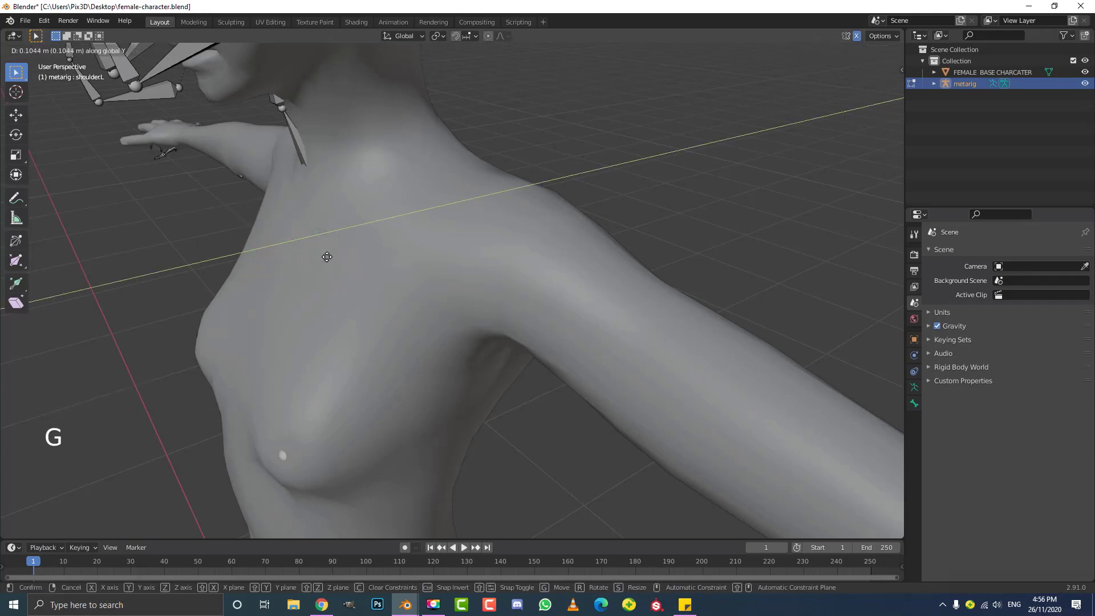
pyautogui.click(327, 257)
# - Set the meta-rig to display In Front of the mesh and check the bones around the upper body
pyautogui.moveTo(374, 266); pyautogui.dragTo(496, 300, button='middle')
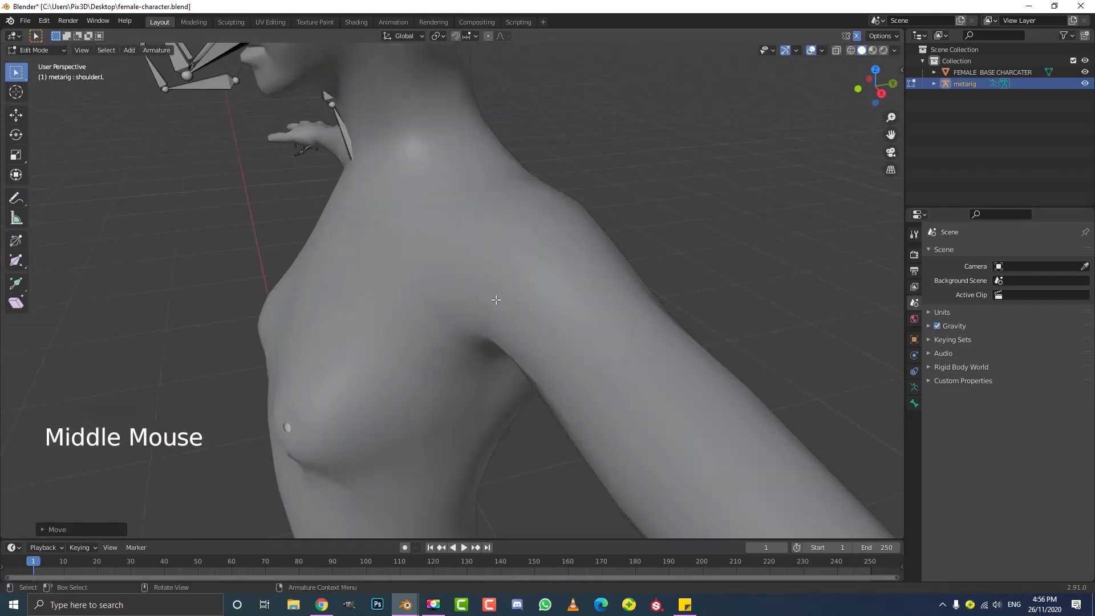
pyautogui.scroll(-2, 495, 299)
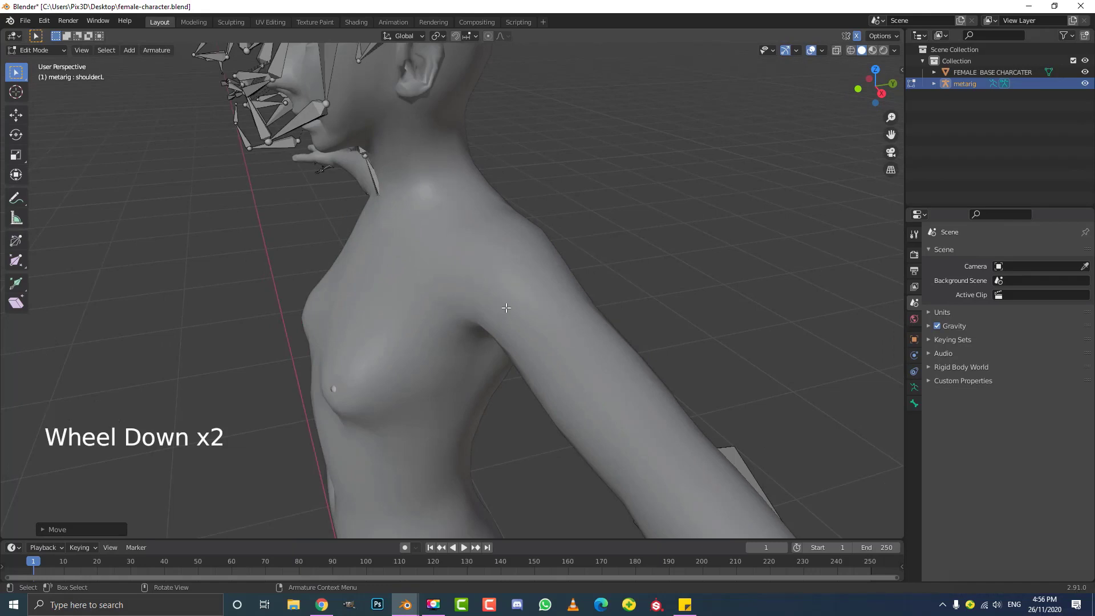
pyautogui.click(914, 387)
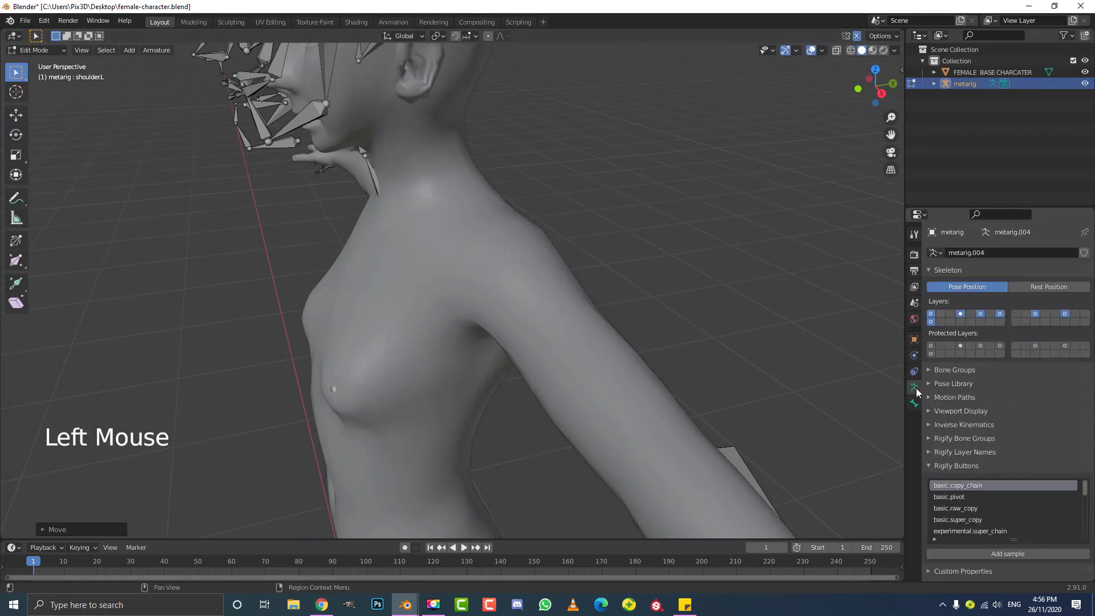
pyautogui.click(946, 410)
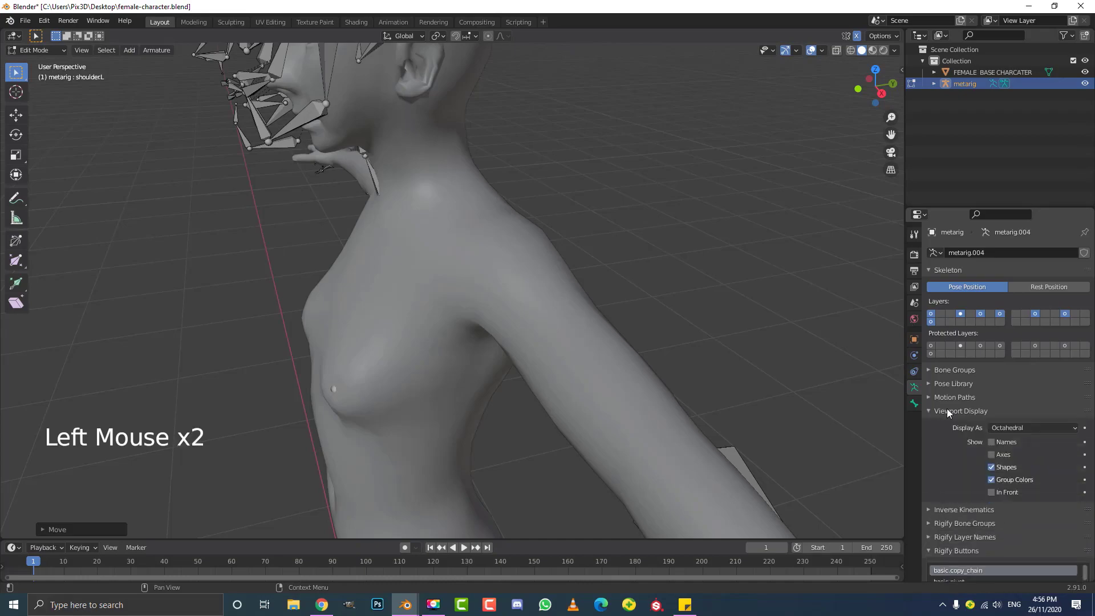
pyautogui.click(991, 492)
pyautogui.scroll(-4, 773, 418)
pyautogui.moveTo(773, 418); pyautogui.dragTo(375, 272, button='middle')
pyautogui.scroll(2, 451, 254)
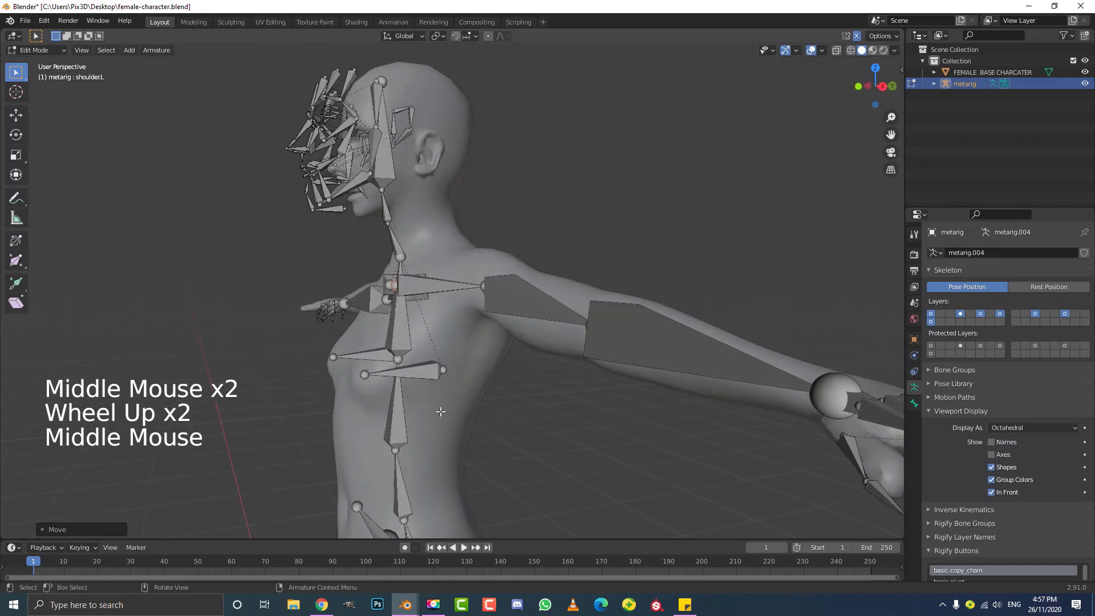
# - Select the left thigh's head, the left pelvis bone and the base spine bone and move them down about 0.1 m along the Z axis
pyautogui.keyDown('shift'); pyautogui.moveTo(440, 411); pyautogui.dragTo(462, 209, button='middle'); pyautogui.keyUp('shift')
pyautogui.scroll(-3, 409, 352)
pyautogui.moveTo(408, 352); pyautogui.dragTo(415, 220, button='middle')
pyautogui.press('KP_1')
pyautogui.click(416, 219)
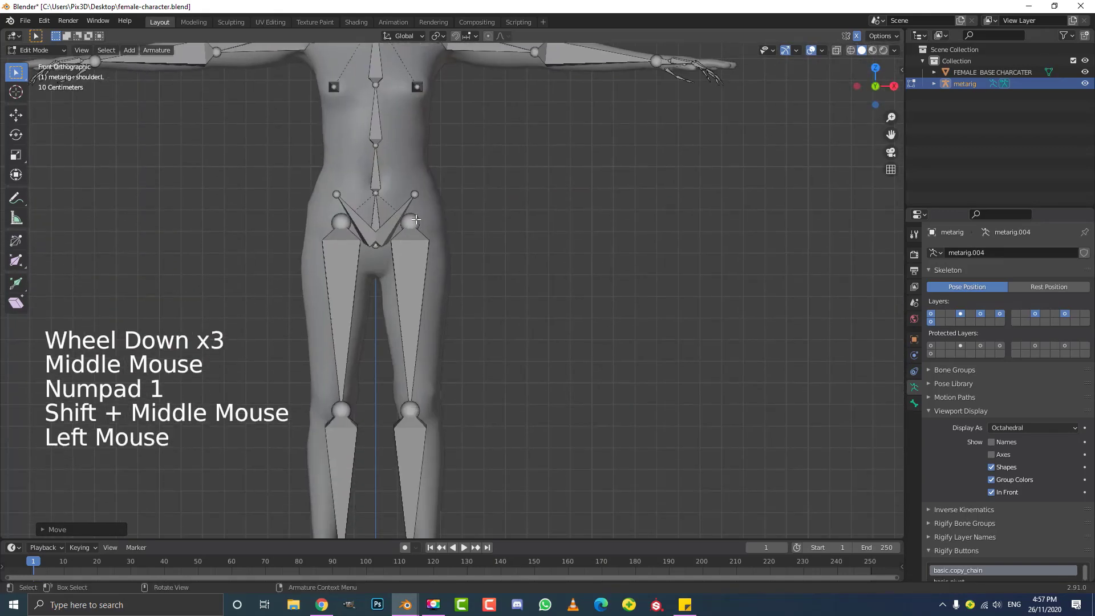
pyautogui.scroll(2, 416, 219)
pyautogui.keyDown('shift'); pyautogui.moveTo(349, 180); pyautogui.dragTo(381, 221, button='middle'); pyautogui.keyUp('shift')
pyautogui.keyDown('shift'); pyautogui.scroll(1, 381, 221); pyautogui.keyUp('shift')
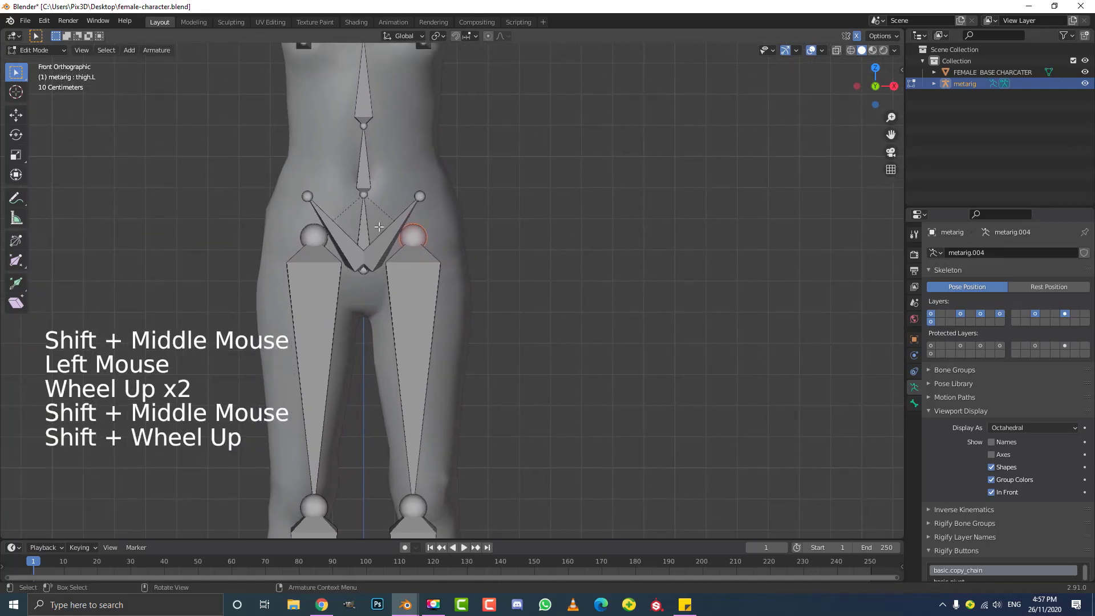
pyautogui.scroll(2, 379, 226)
pyautogui.keyDown('shift'); pyautogui.click(364, 207); pyautogui.keyUp('shift')
pyautogui.keyDown('shift'); pyautogui.click(321, 190); pyautogui.keyUp('shift')
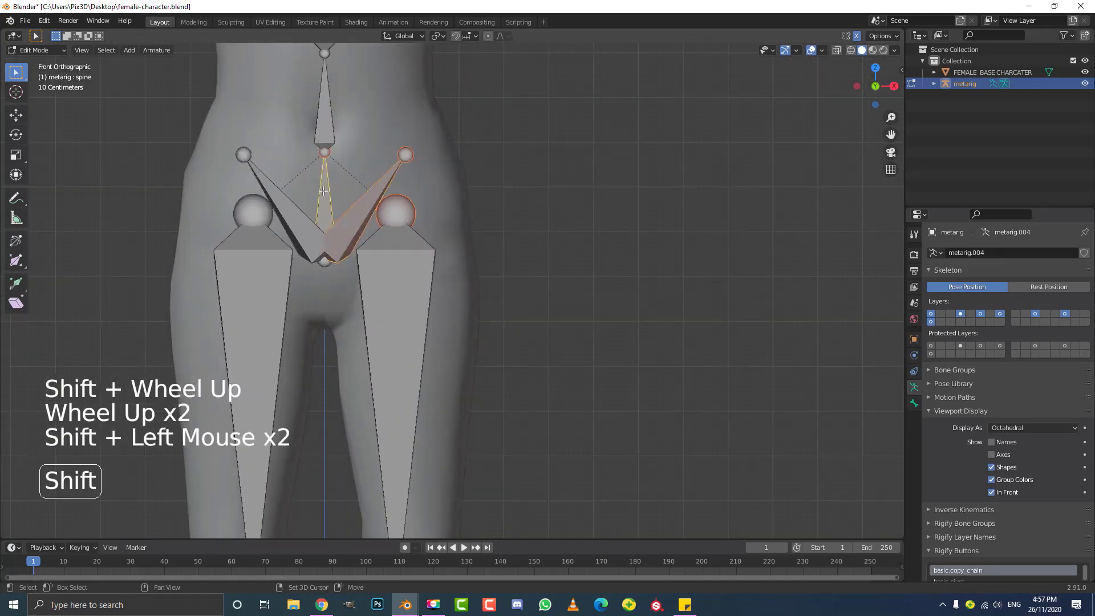
pyautogui.keyDown('shift'); pyautogui.scroll(-1, 322, 189); pyautogui.keyUp('shift')
pyautogui.moveTo(321, 189); pyautogui.dragTo(393, 201, button='middle')
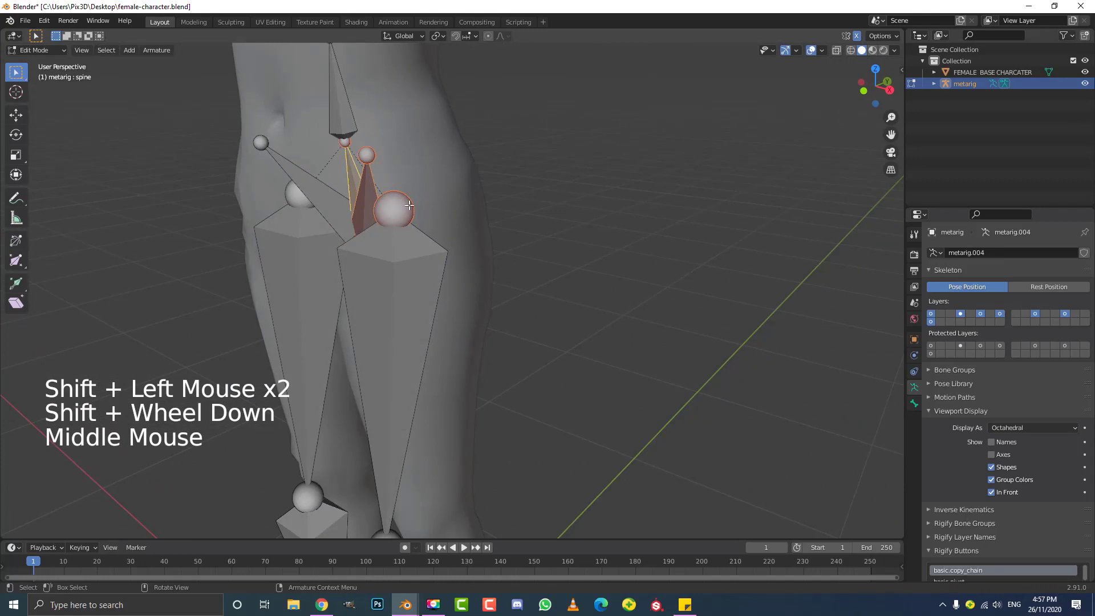
pyautogui.press('KP_1')
pyautogui.press('g')
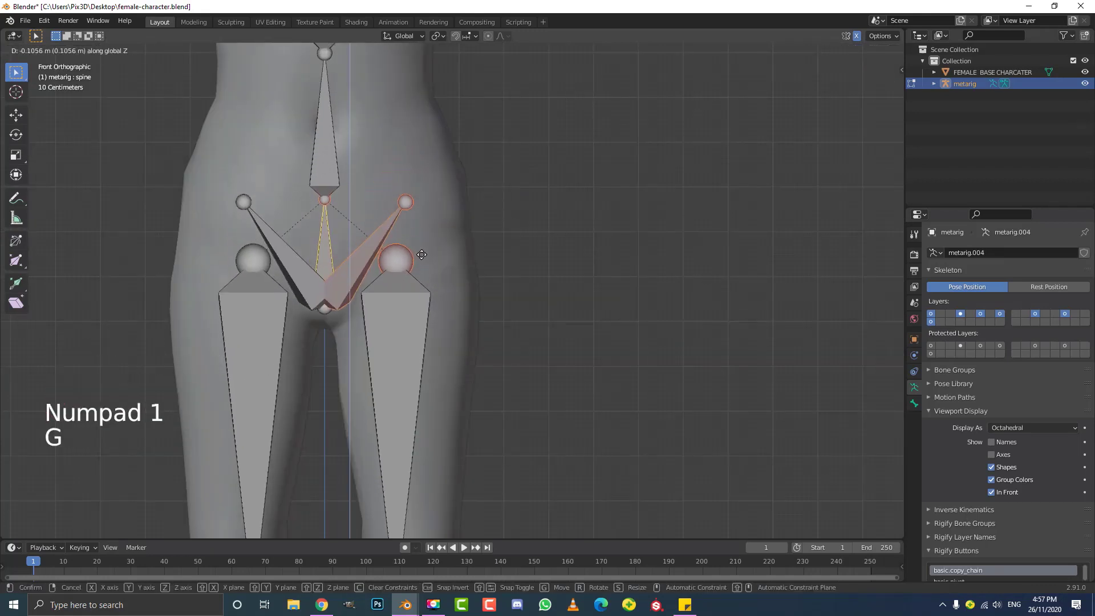
pyautogui.click(423, 261)
pyautogui.scroll(1, 372, 314)
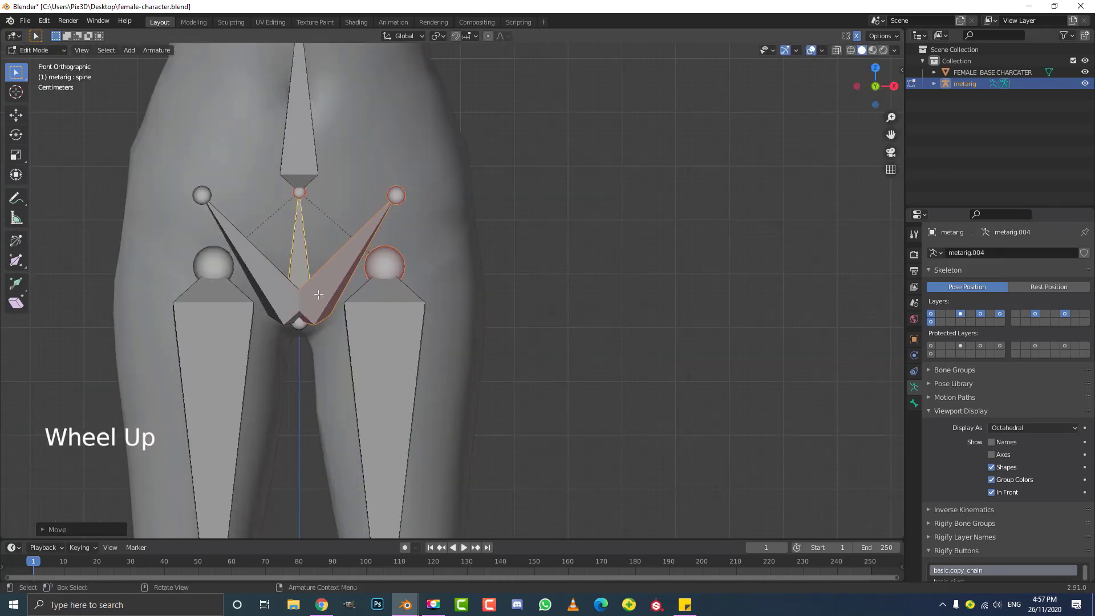
pyautogui.scroll(-2, 372, 313)
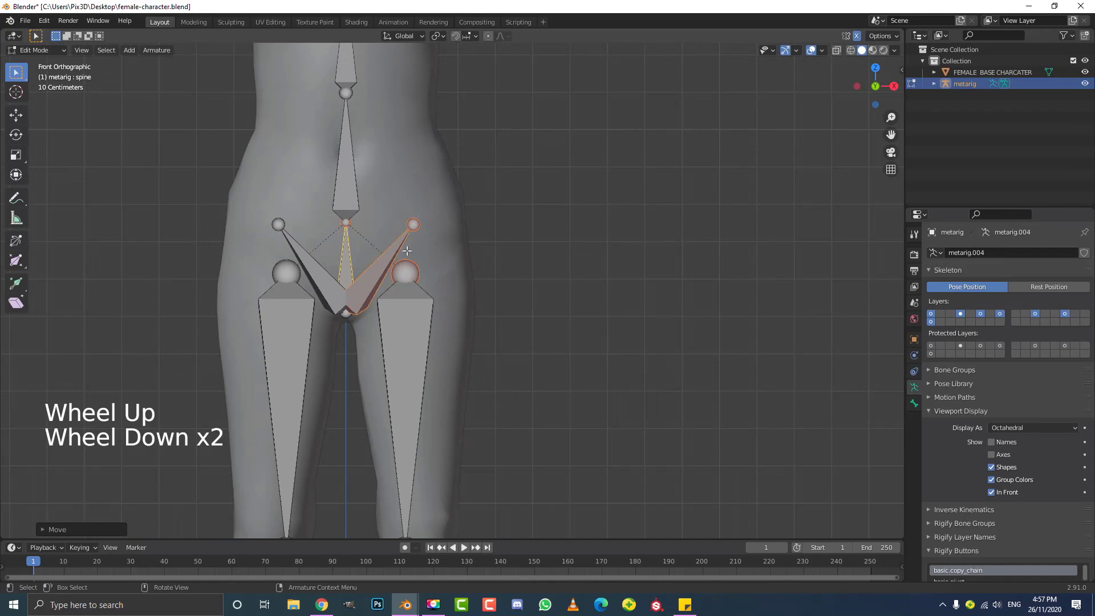
# - From the side, move the selected hip bones back about 0.04 m and up about 0.015 m inside the pelvis
pyautogui.press('KP_3')
pyautogui.press('g')
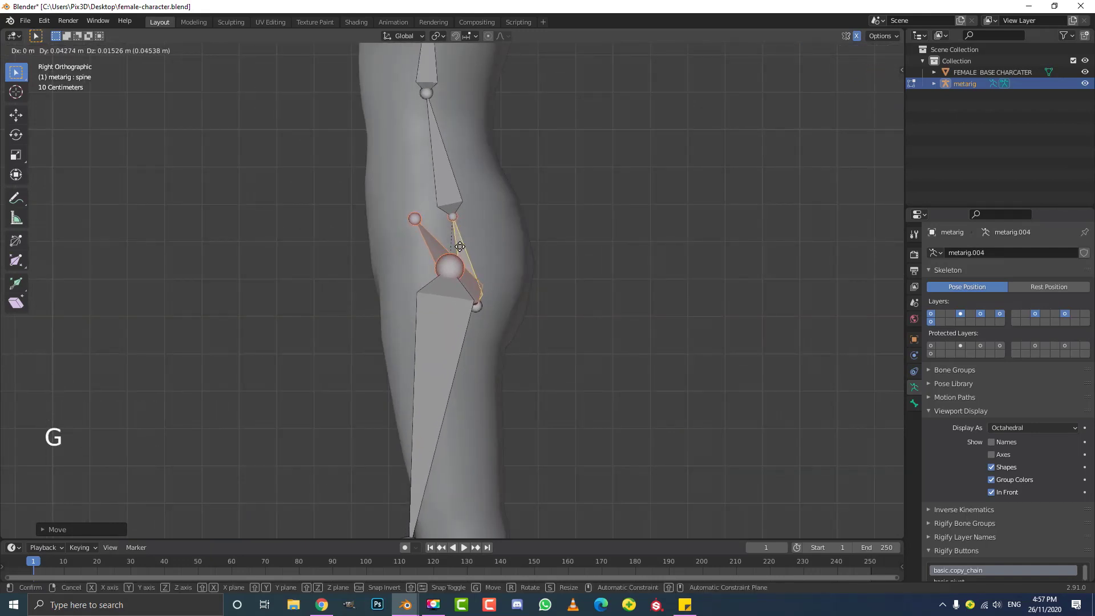
pyautogui.click(460, 246)
# - Move the left knee joint back about 0.1 m into the knee of the mesh
pyautogui.scroll(-5, 460, 246)
pyautogui.keyDown('shift'); pyautogui.moveTo(459, 246); pyautogui.dragTo(400, 289, button='middle'); pyautogui.keyUp('shift')
pyautogui.scroll(5, 400, 289)
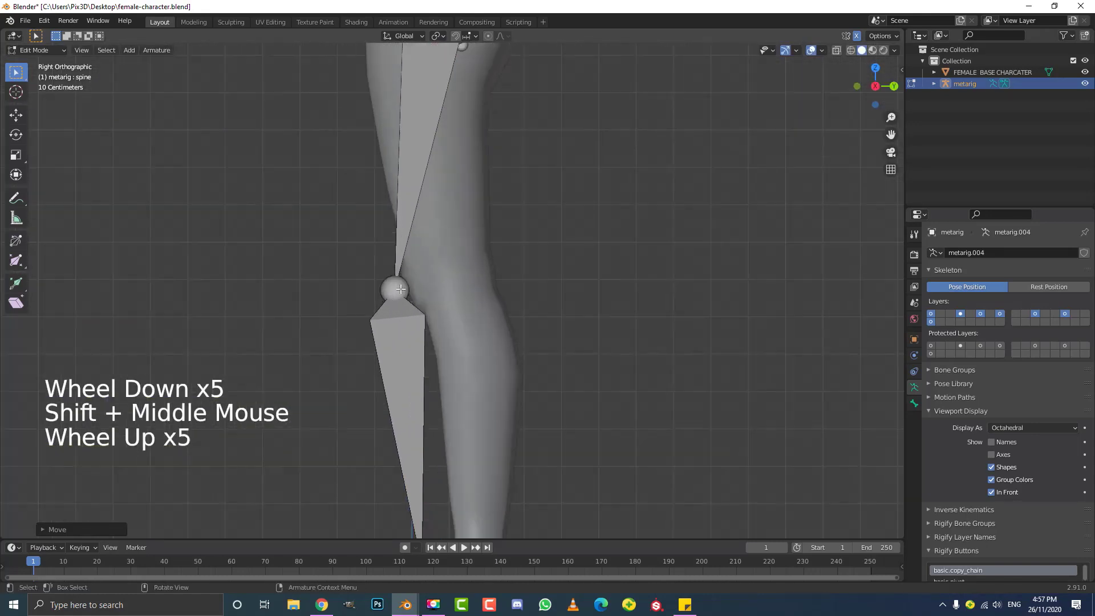
pyautogui.click(402, 287)
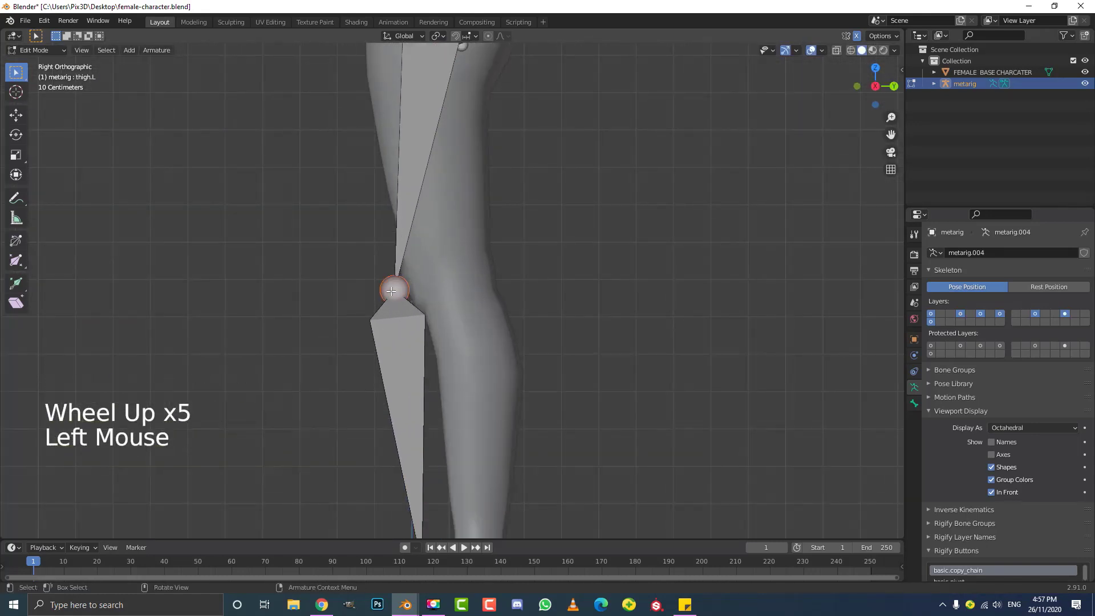
pyautogui.press('g')
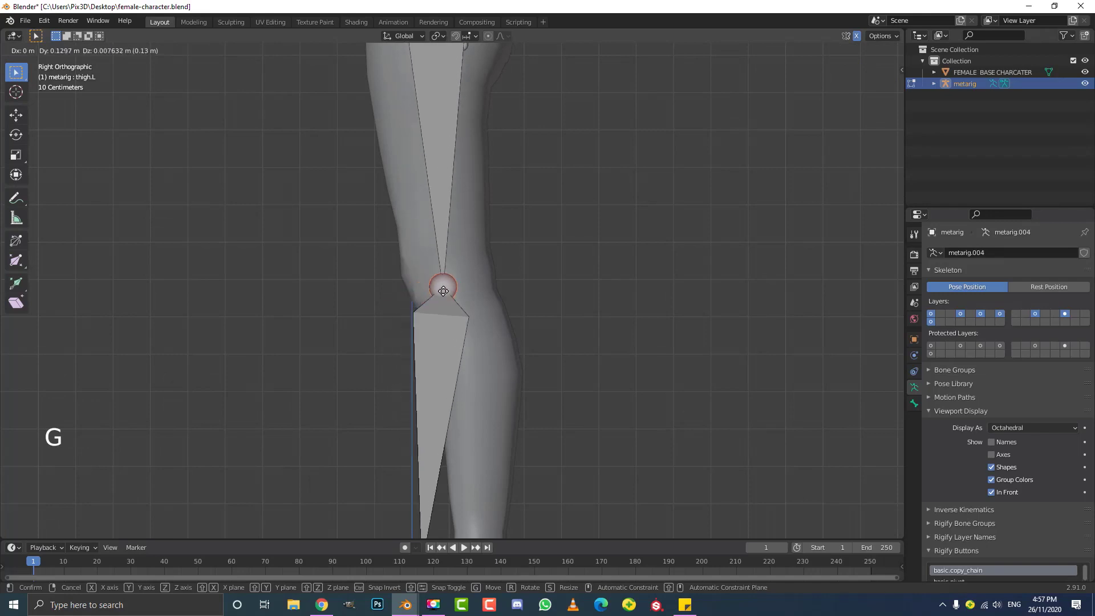
pyautogui.click(433, 285)
# - Select the left ankle joint with all foot, toe and heel bones and move them back about 0.16 m along the Y axis
pyautogui.scroll(-5, 433, 285)
pyautogui.keyDown('shift'); pyautogui.moveTo(433, 285); pyautogui.dragTo(456, 329, button='middle'); pyautogui.keyUp('shift')
pyautogui.scroll(5, 456, 329)
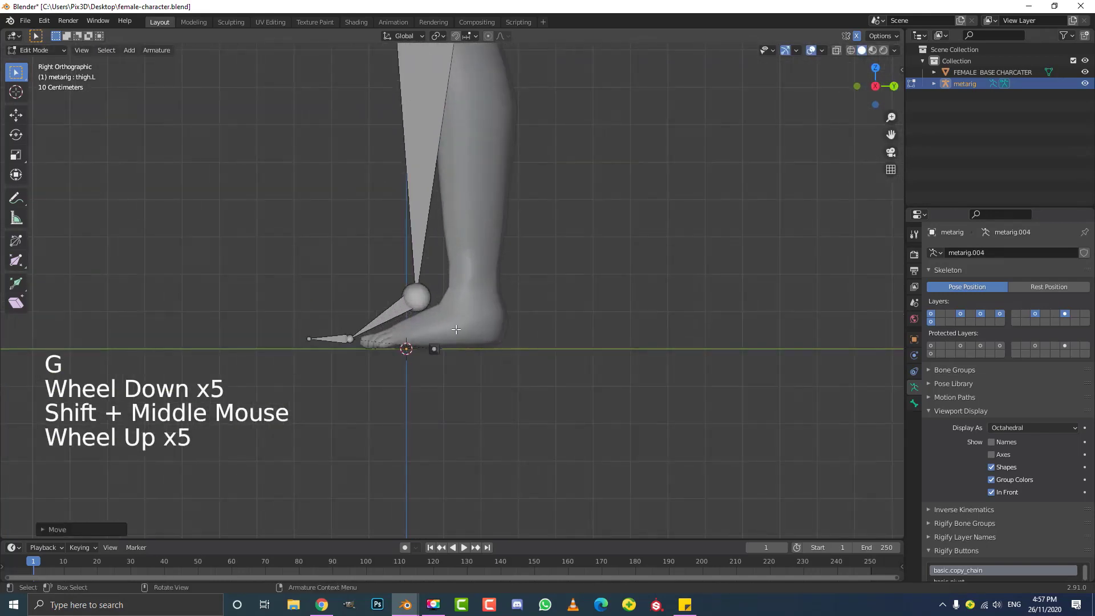
pyautogui.moveTo(298, 404); pyautogui.dragTo(552, 268)
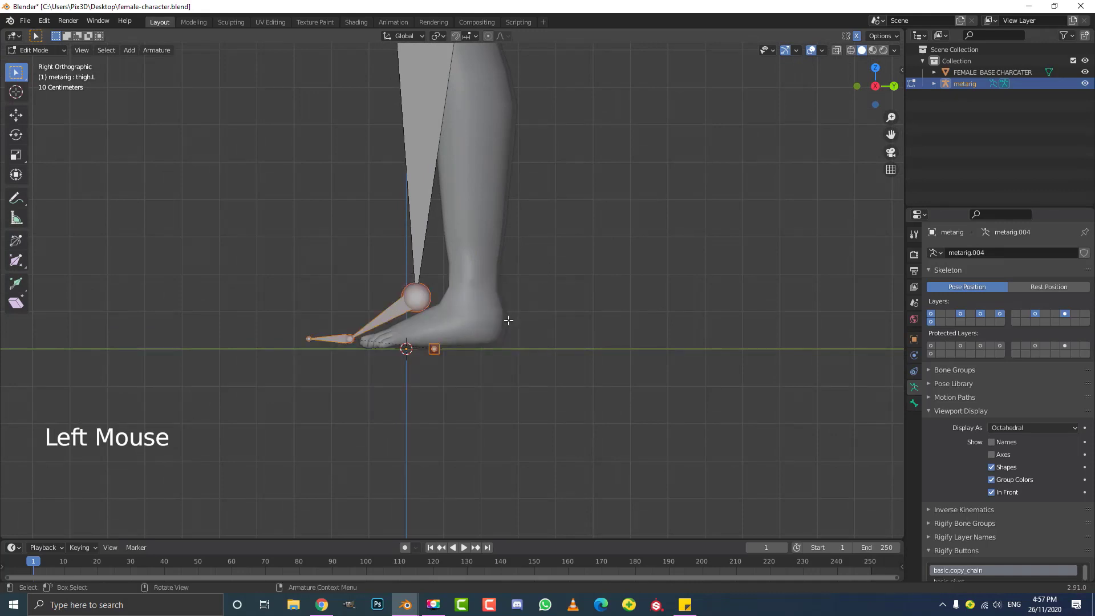
pyautogui.press('g')
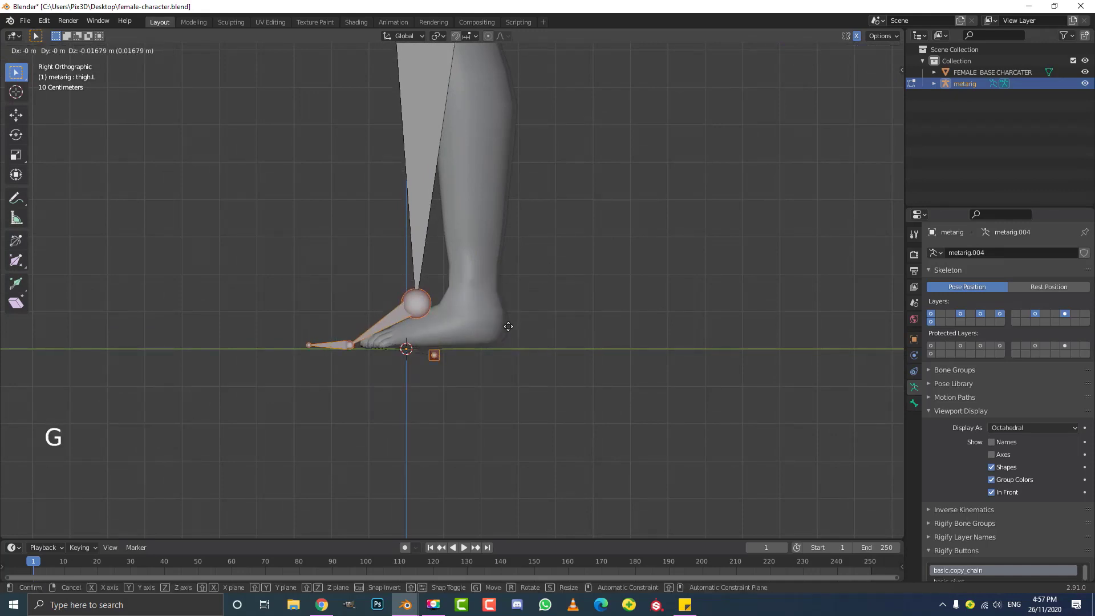
pyautogui.press('y')
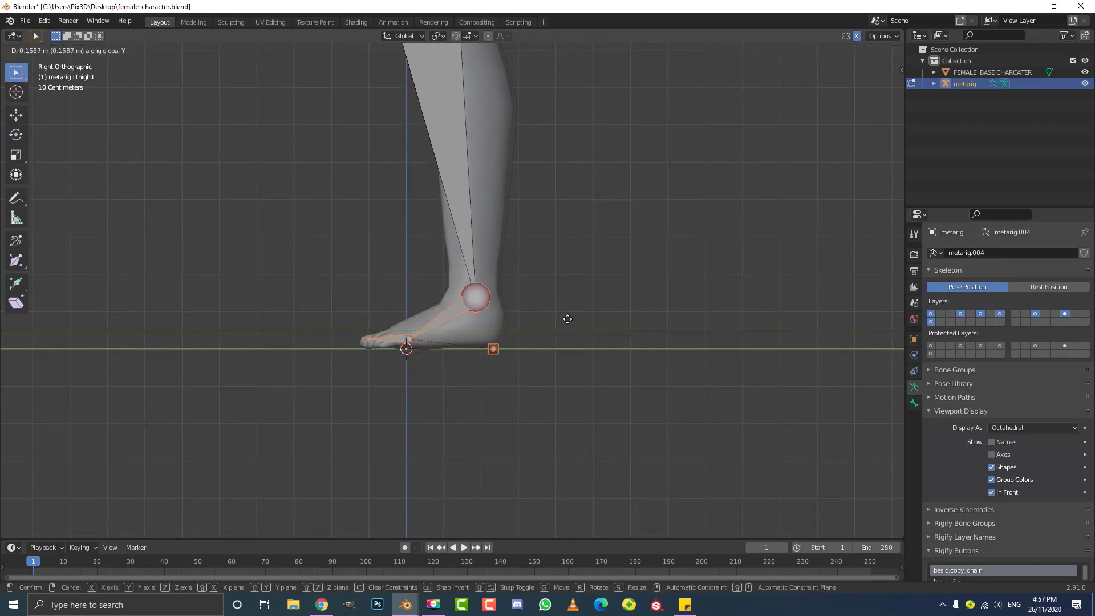
pyautogui.click(567, 318)
# - Move the joint between the left foot and toe bones back about 0.06 m and up about 0.03 m
pyautogui.scroll(3, 399, 376)
pyautogui.click(379, 379)
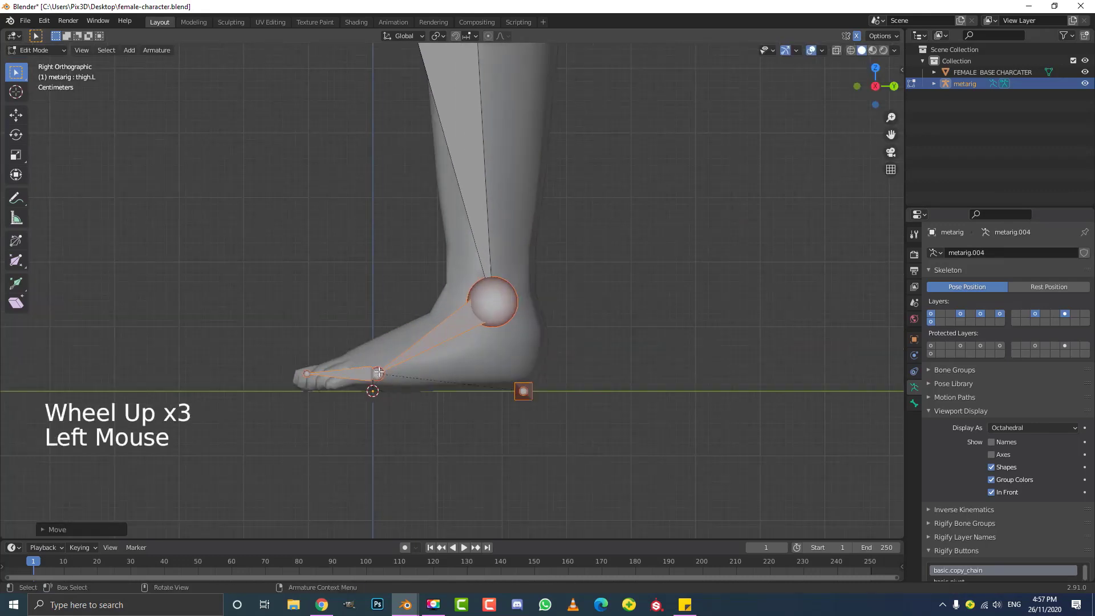
pyautogui.press('g')
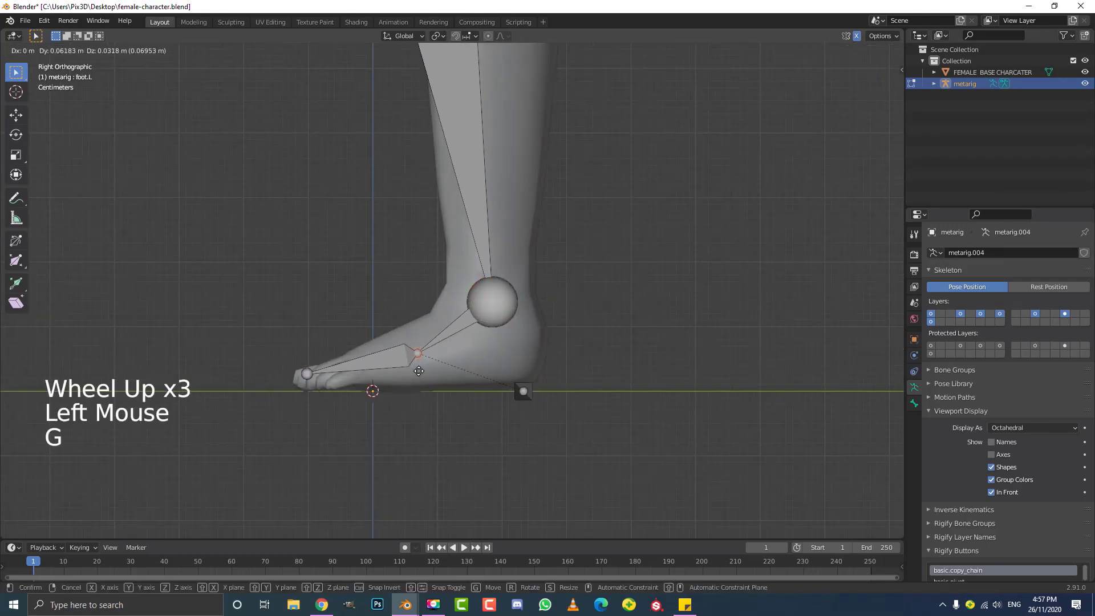
pyautogui.click(419, 371)
# - From the front, select the left shin and foot bones and move them outward about 0.08 m along the X axis
pyautogui.scroll(-10, 572, 310)
pyautogui.scroll(1, 496, 273)
pyautogui.moveTo(496, 274); pyautogui.dragTo(447, 410, button='middle')
pyautogui.press('KP_1')
pyautogui.scroll(4, 467, 339)
pyautogui.moveTo(513, 469); pyautogui.dragTo(371, 165)
pyautogui.press('g')
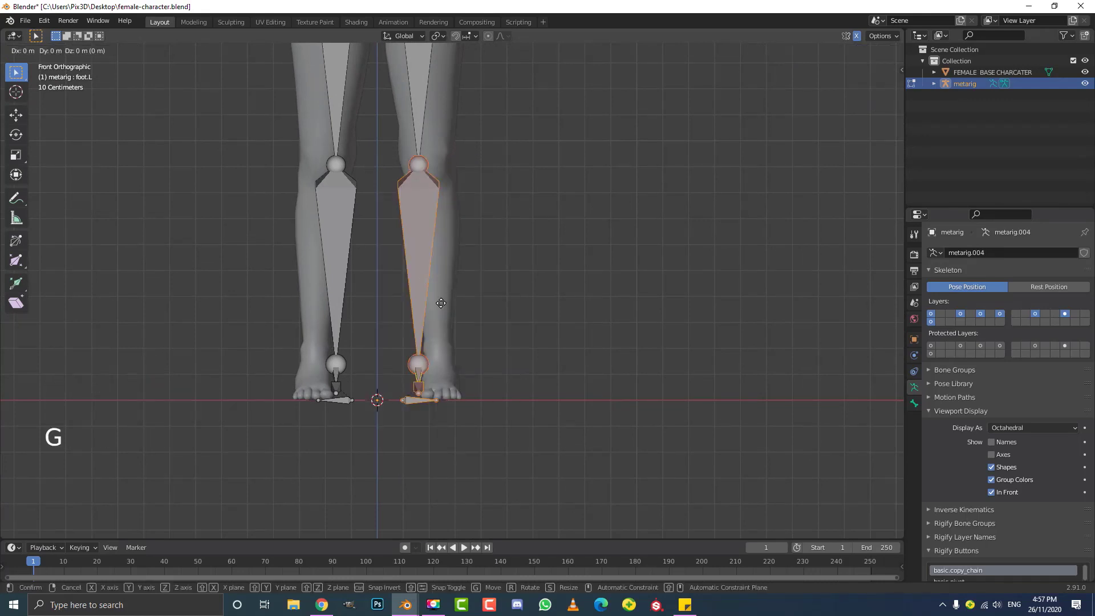
pyautogui.press('x')
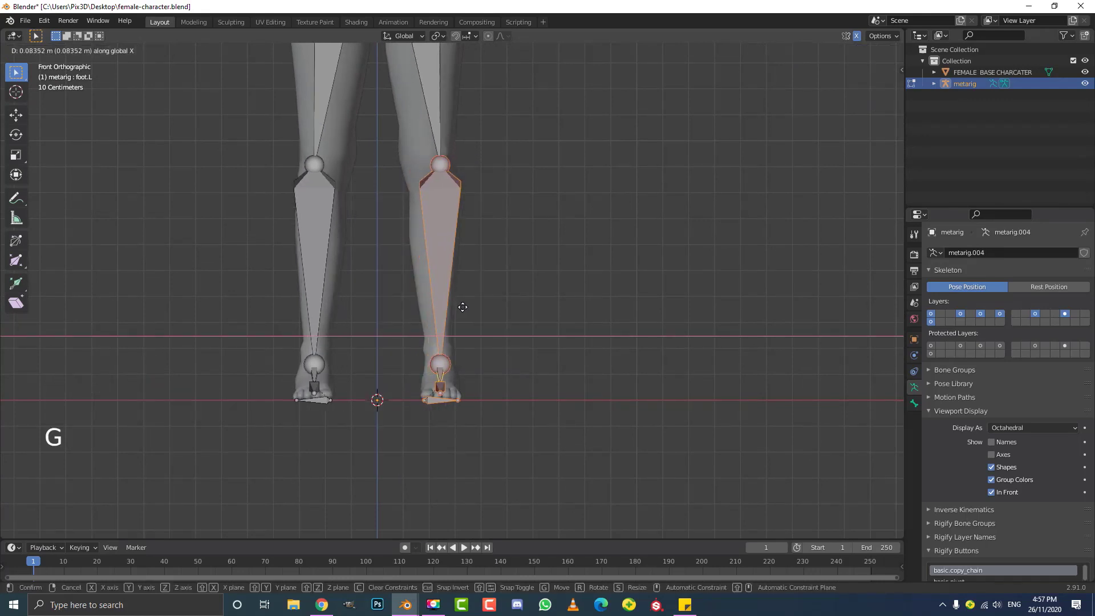
pyautogui.click(461, 307)
# - Move the left knee joint inward about 0.03 m to the centre of the mesh's knee
pyautogui.keyDown('shift'); pyautogui.moveTo(472, 258); pyautogui.dragTo(472, 310, button='middle'); pyautogui.keyUp('shift')
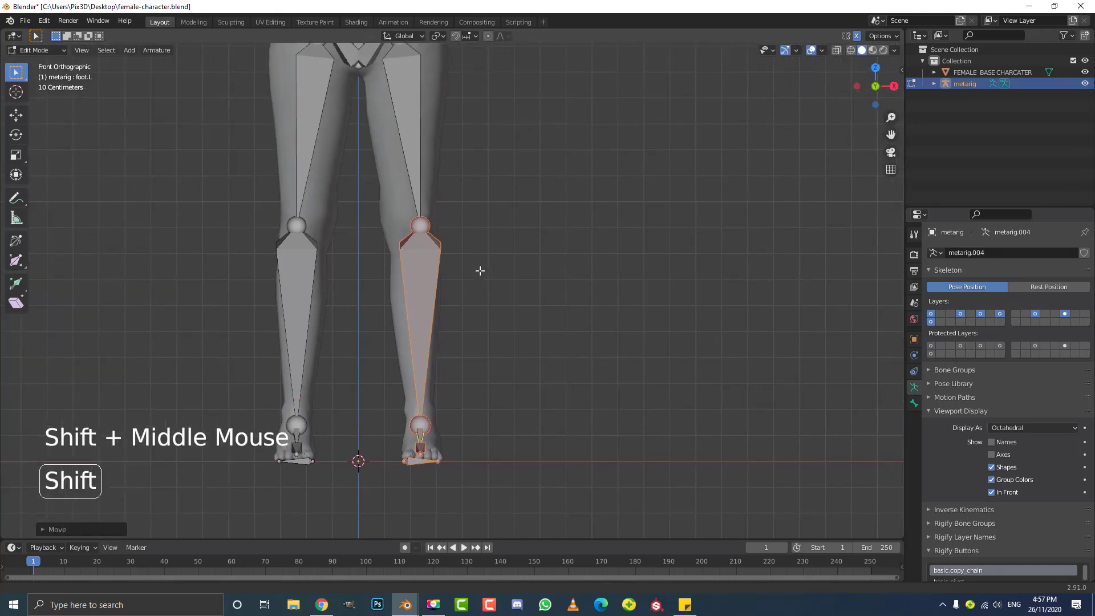
pyautogui.scroll(2, 408, 222)
pyautogui.click(410, 226)
pyautogui.scroll(-4, 410, 226)
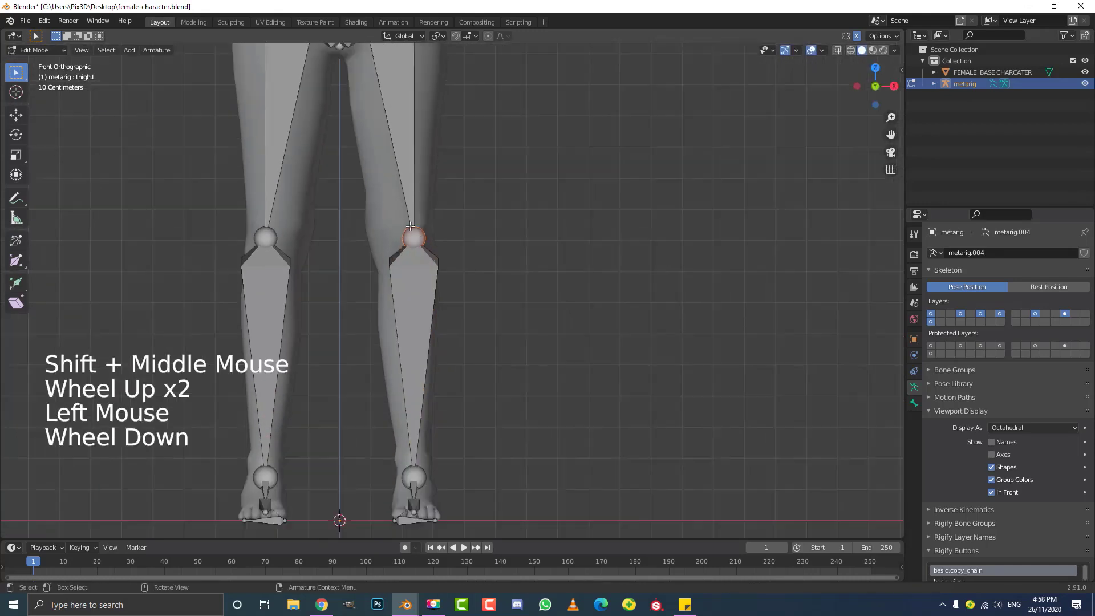
pyautogui.keyDown('shift'); pyautogui.moveTo(410, 229); pyautogui.dragTo(473, 271, button='middle'); pyautogui.keyUp('shift')
pyautogui.scroll(2, 478, 274)
pyautogui.press('g')
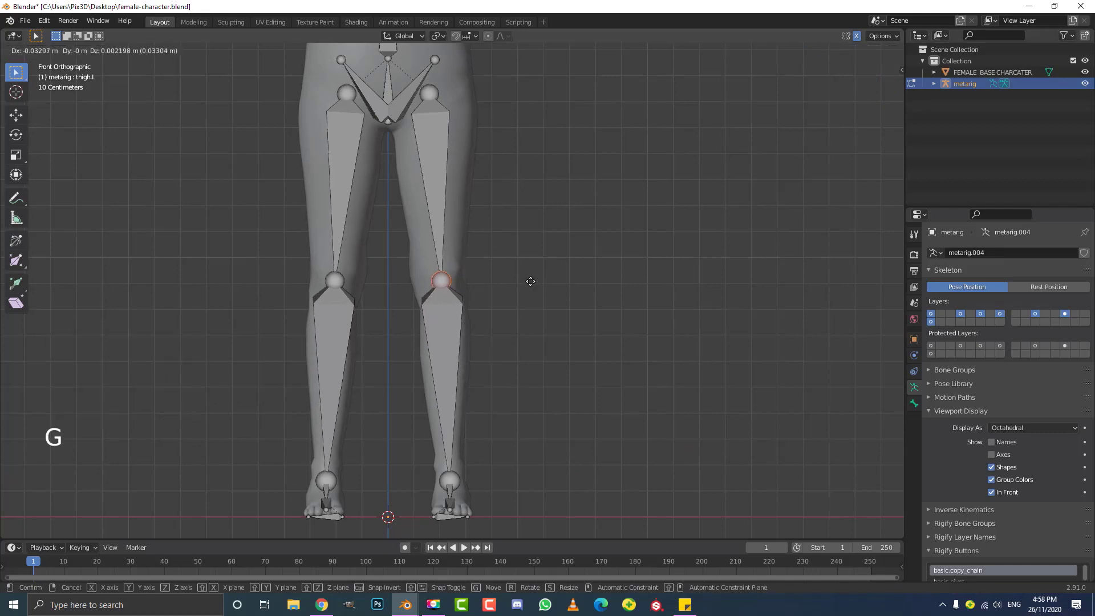
pyautogui.click(530, 281)
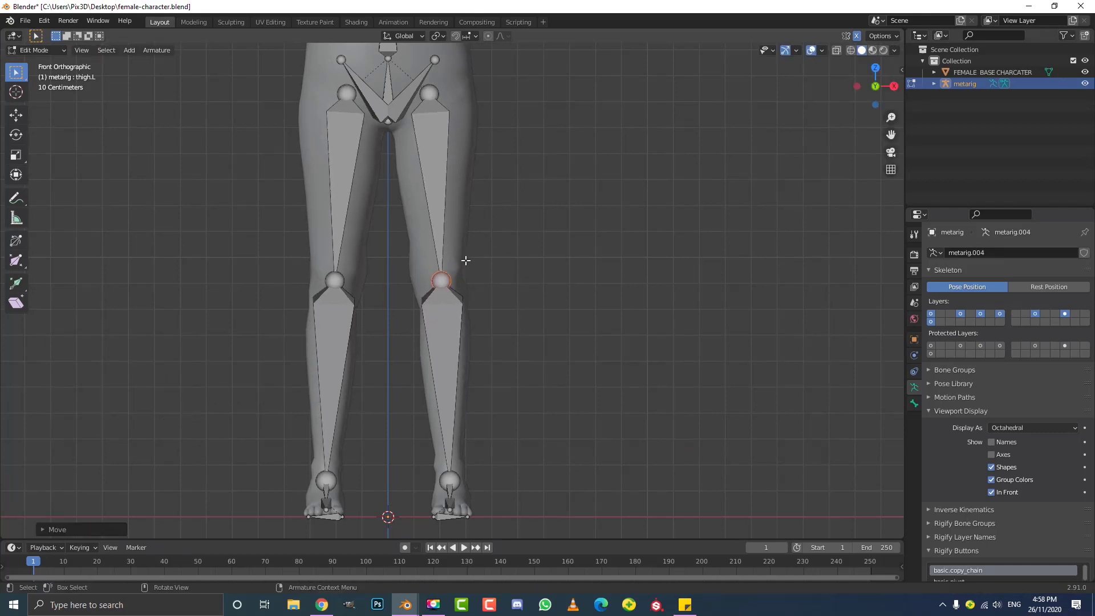
# - Check the lower leg from the side and nudge the left knee joint up about 0.004 m
pyautogui.keyDown('shift'); pyautogui.moveTo(466, 260); pyautogui.dragTo(463, 166, button='middle'); pyautogui.keyUp('shift')
pyautogui.scroll(2, 461, 129)
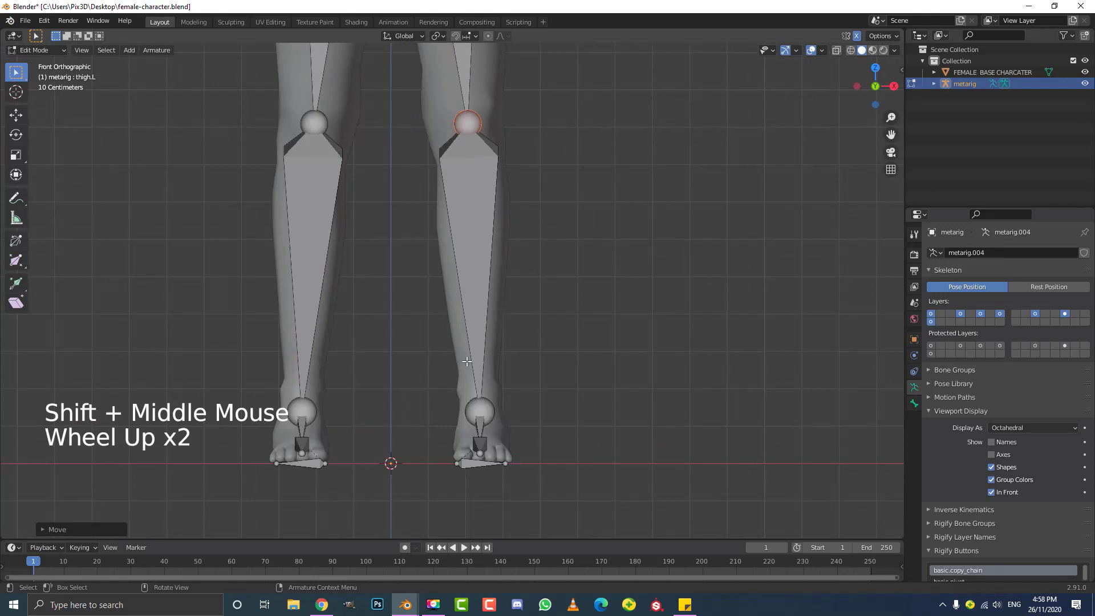
pyautogui.press('KP_3')
pyautogui.scroll(-1, 399, 131)
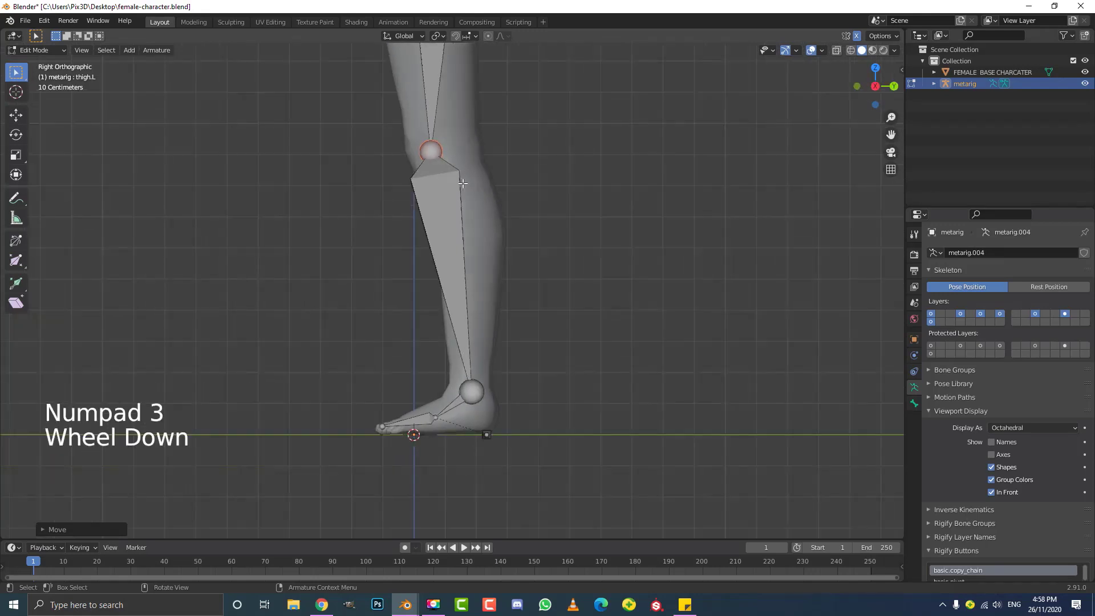
pyautogui.click(435, 148)
pyautogui.press('g')
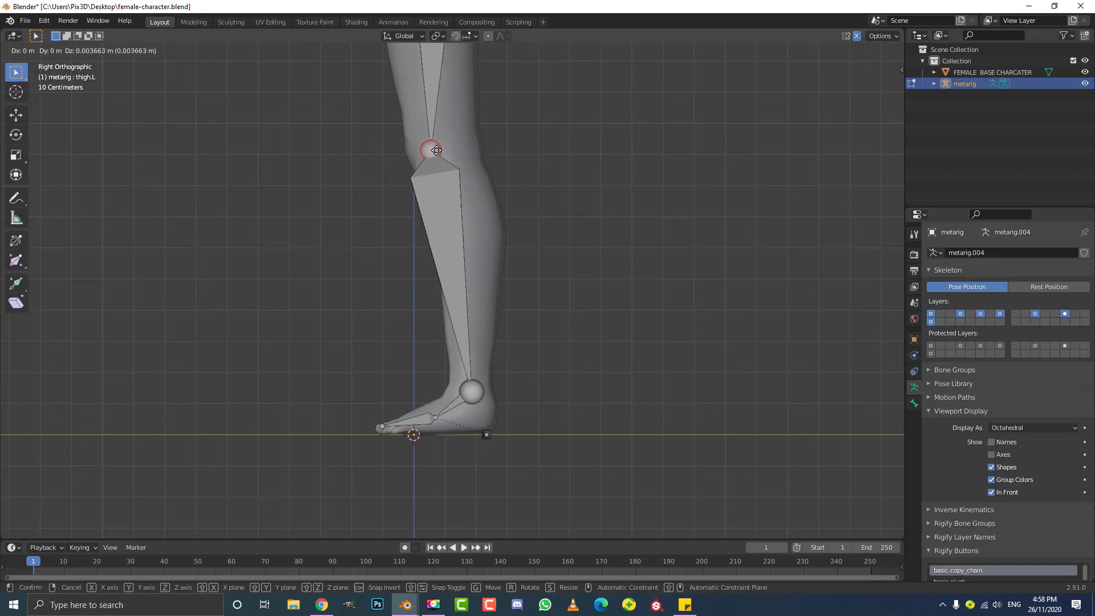
pyautogui.click(436, 150)
# - Move the left breast bone's tip slightly inward and its head inward about 0.07 m
pyautogui.scroll(-4, 455, 170)
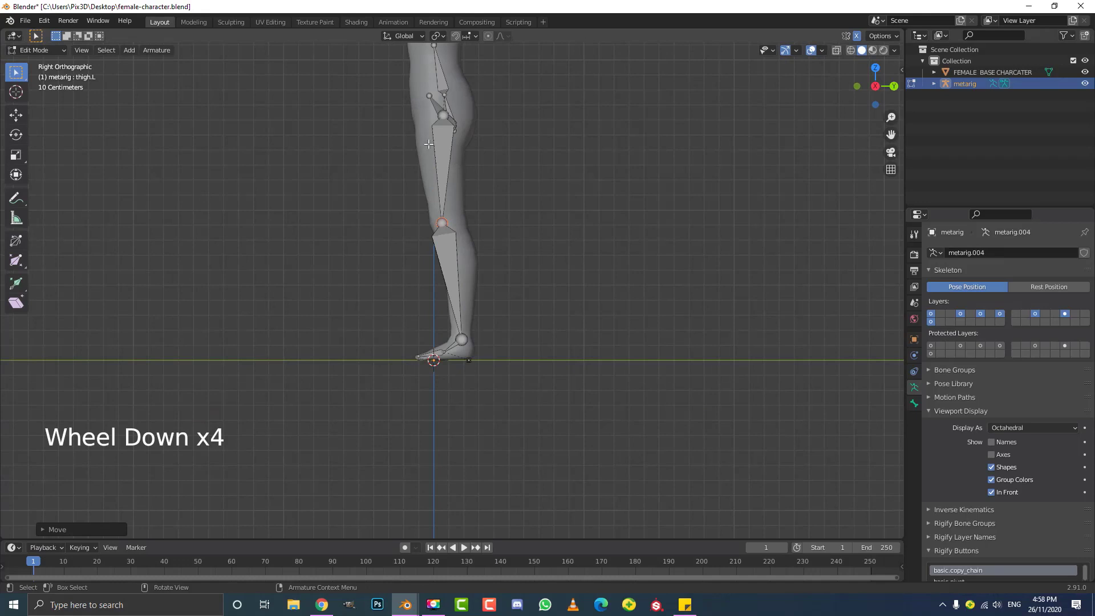
pyautogui.keyDown('shift'); pyautogui.moveTo(434, 101); pyautogui.dragTo(402, 291, button='middle'); pyautogui.keyUp('shift')
pyautogui.moveTo(365, 343); pyautogui.dragTo(489, 354, button='middle')
pyautogui.keyDown('shift'); pyautogui.moveTo(450, 192); pyautogui.dragTo(403, 286, button='middle'); pyautogui.keyUp('shift')
pyautogui.scroll(1, 379, 224)
pyautogui.click(349, 302)
pyautogui.scroll(1, 365, 297)
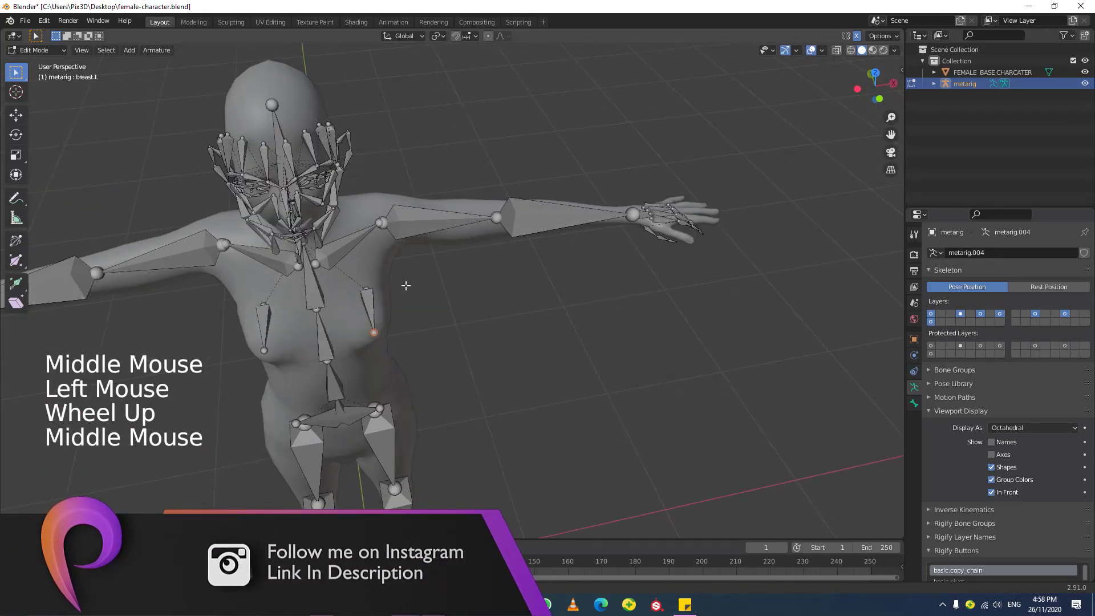
pyautogui.press('g')
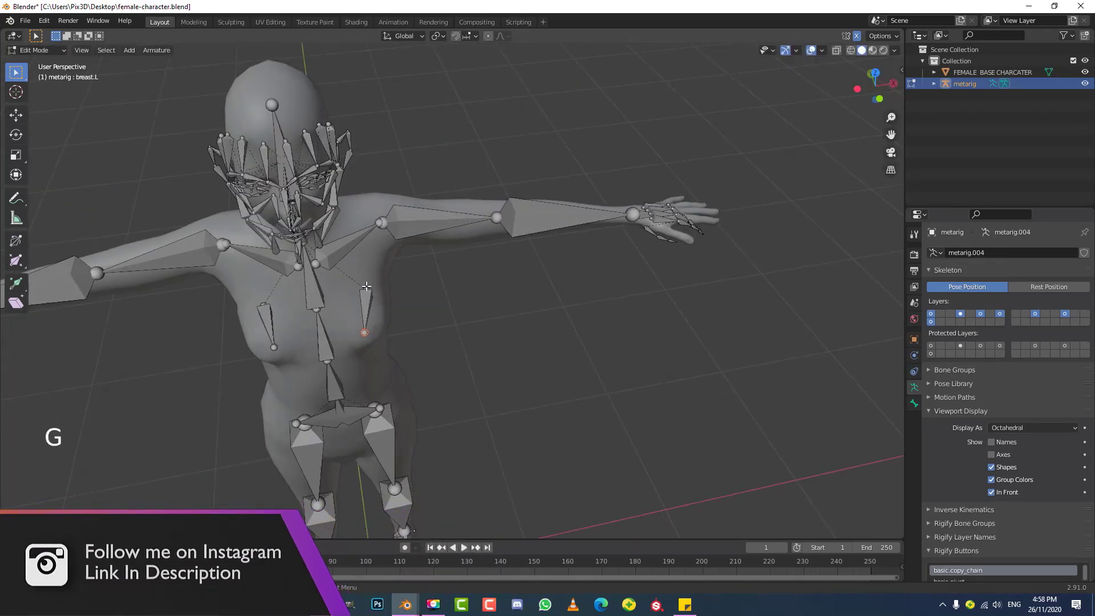
pyautogui.click(398, 285)
pyautogui.moveTo(398, 285); pyautogui.dragTo(380, 295, button='middle')
pyautogui.press('g')
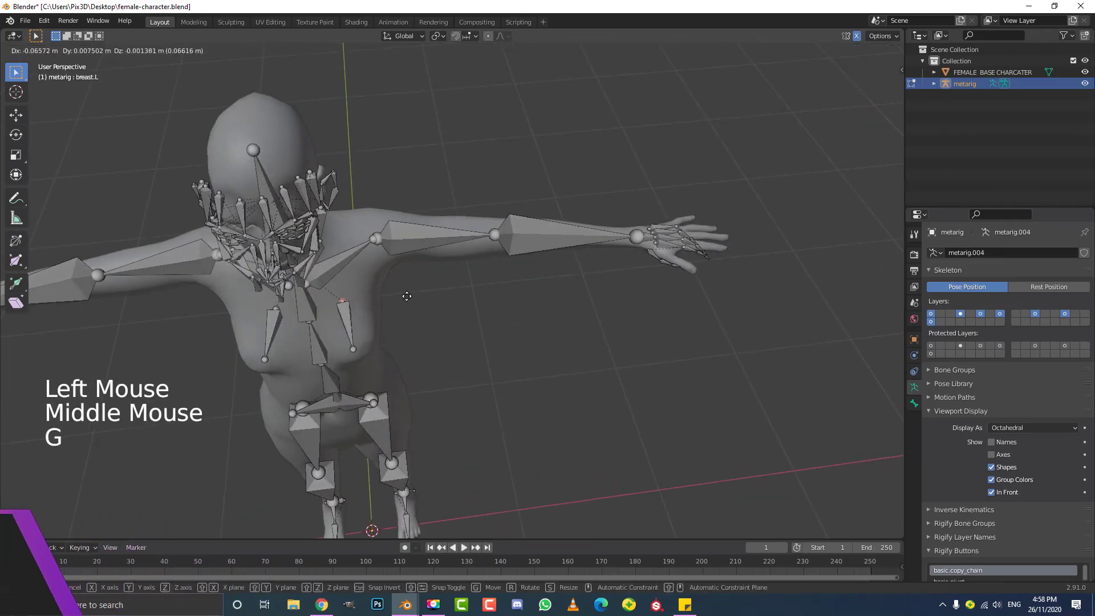
pyautogui.click(406, 296)
# - From the top view, select the three left pinky bones and try rotating them toward the mesh's pinky
pyautogui.press('KP_7')
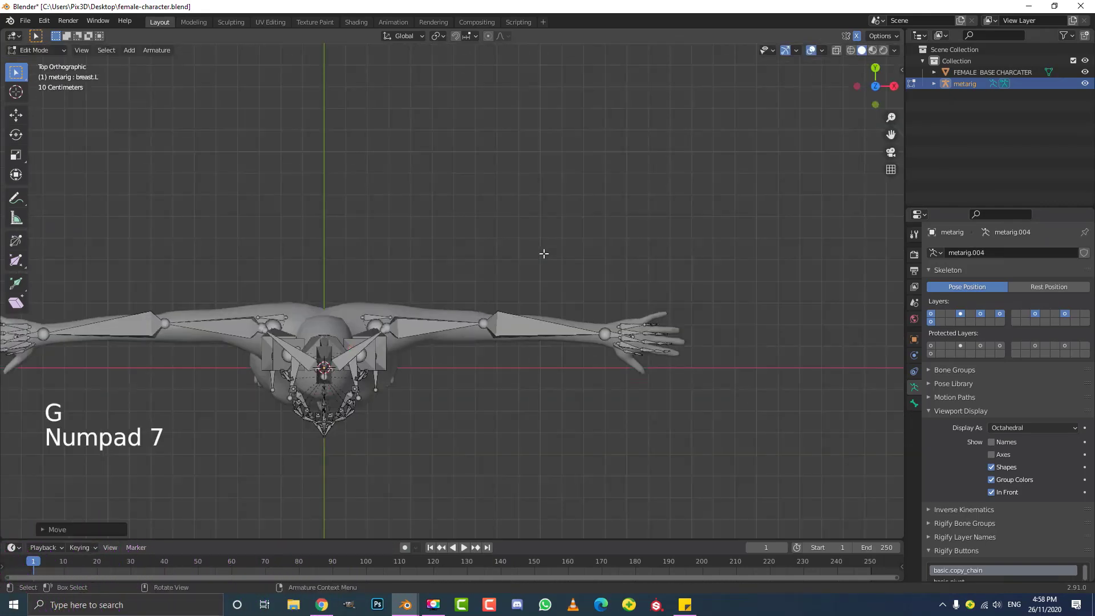
pyautogui.scroll(6, 468, 328)
pyautogui.keyDown('shift'); pyautogui.moveTo(693, 335); pyautogui.dragTo(465, 327, button='middle'); pyautogui.keyUp('shift')
pyautogui.scroll(3, 464, 327)
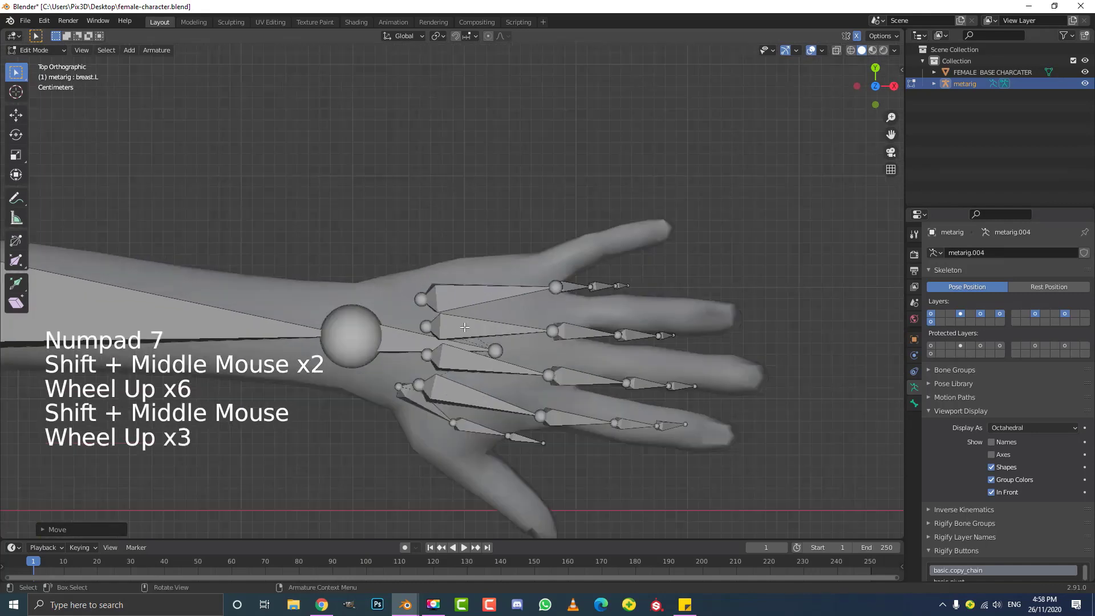
pyautogui.keyDown('shift'); pyautogui.moveTo(594, 317); pyautogui.dragTo(536, 323, button='middle'); pyautogui.keyUp('shift')
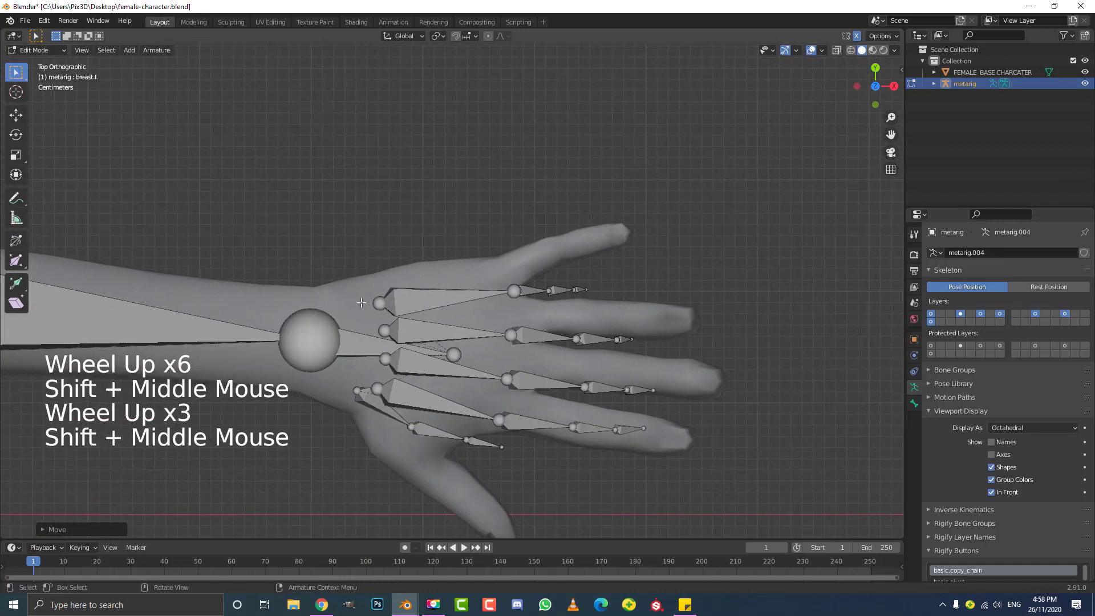
pyautogui.keyDown('shift'); pyautogui.moveTo(375, 303); pyautogui.dragTo(302, 194, button='middle'); pyautogui.keyUp('shift')
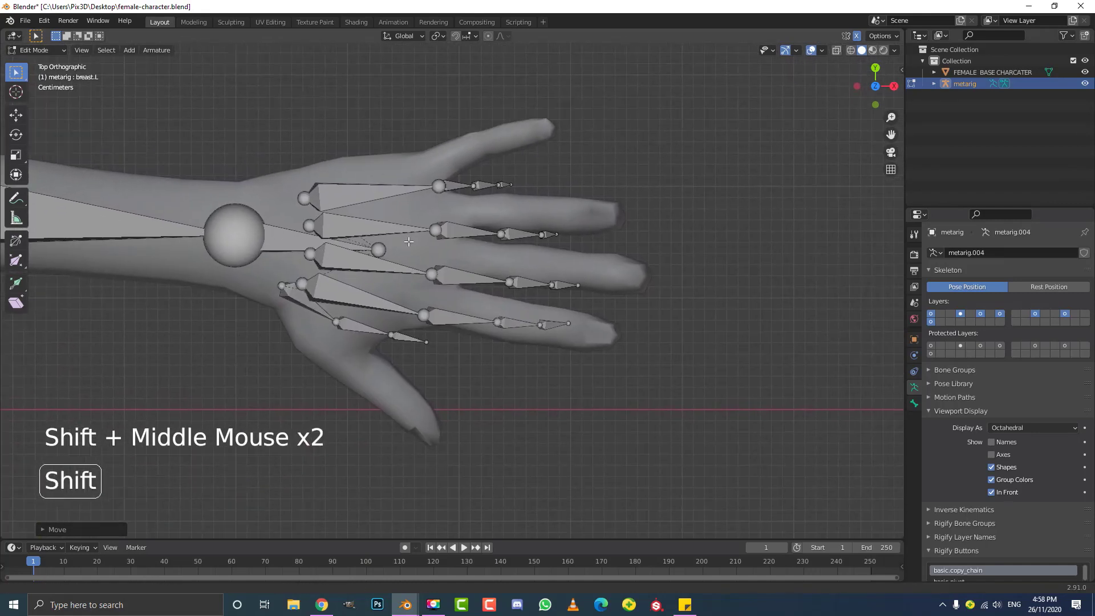
pyautogui.scroll(1, 401, 249)
pyautogui.click(447, 174)
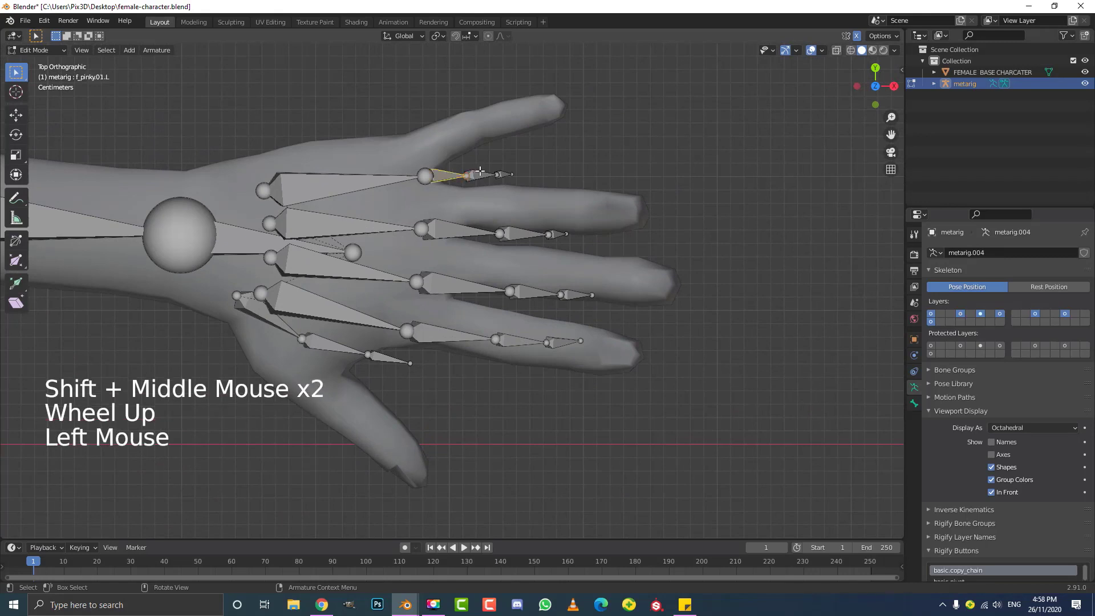
pyautogui.keyDown('shift'); pyautogui.click(484, 171); pyautogui.keyUp('shift')
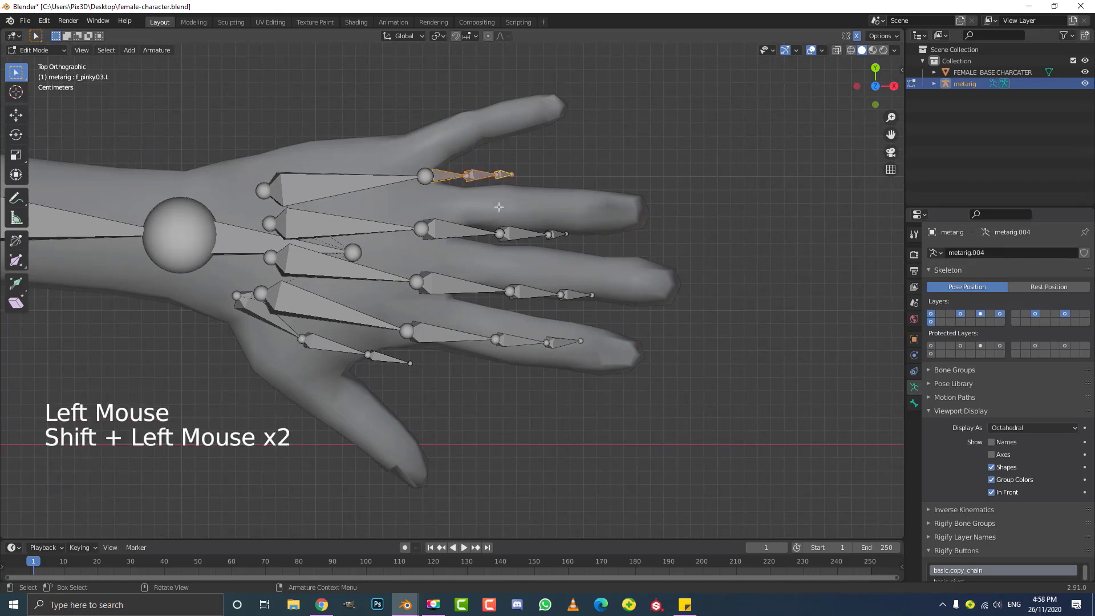
pyautogui.press('r')
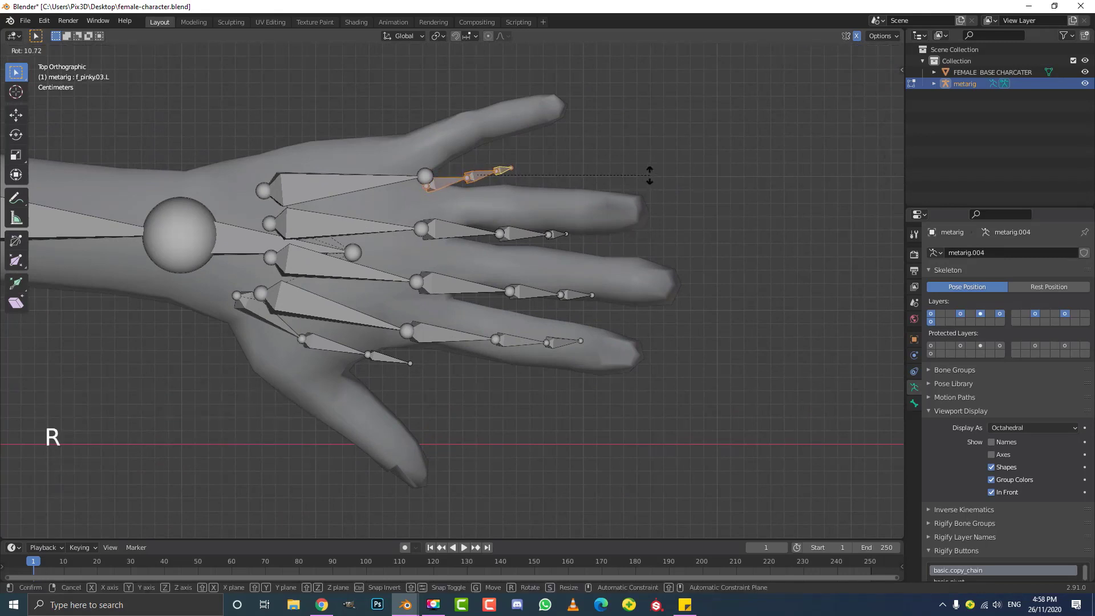
pyautogui.press('Escape')
# - Add the left pinky's knuckle joint to the selection and move the chain along Y toward the base of the mesh's pinky
pyautogui.keyDown('shift'); pyautogui.moveTo(402, 178); pyautogui.dragTo(407, 202, button='middle'); pyautogui.keyUp('shift')
pyautogui.scroll(3, 407, 203)
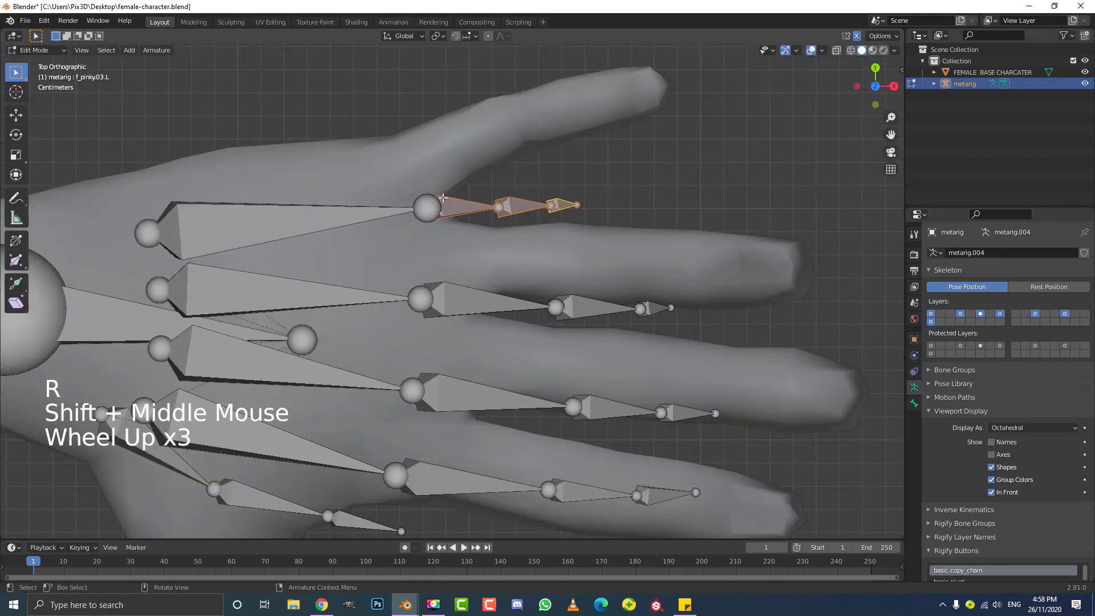
pyautogui.keyDown('shift'); pyautogui.click(422, 194); pyautogui.keyUp('shift')
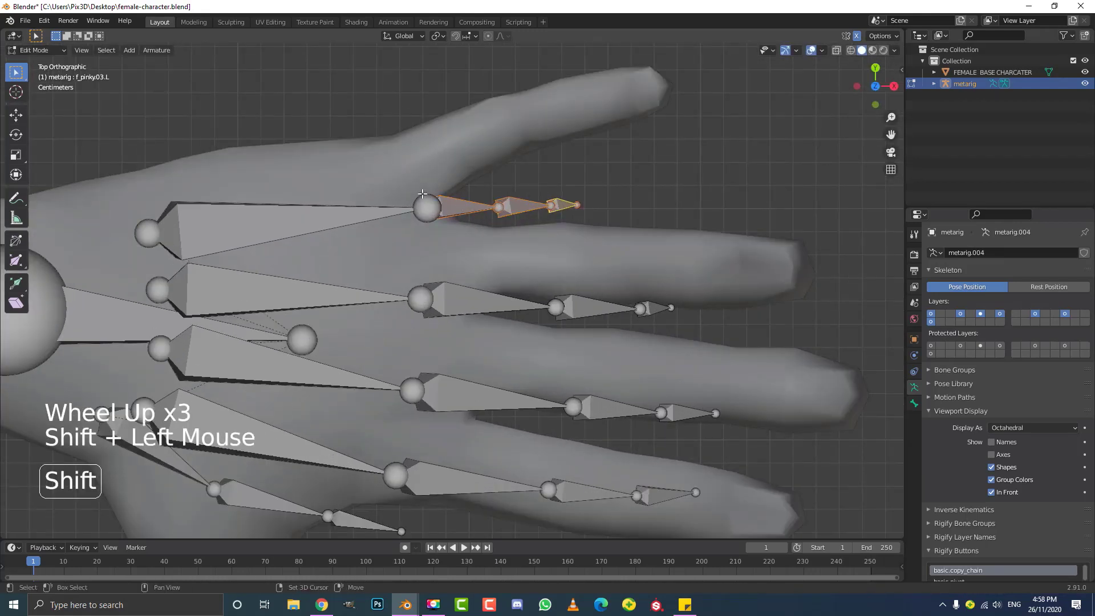
pyautogui.press('g')
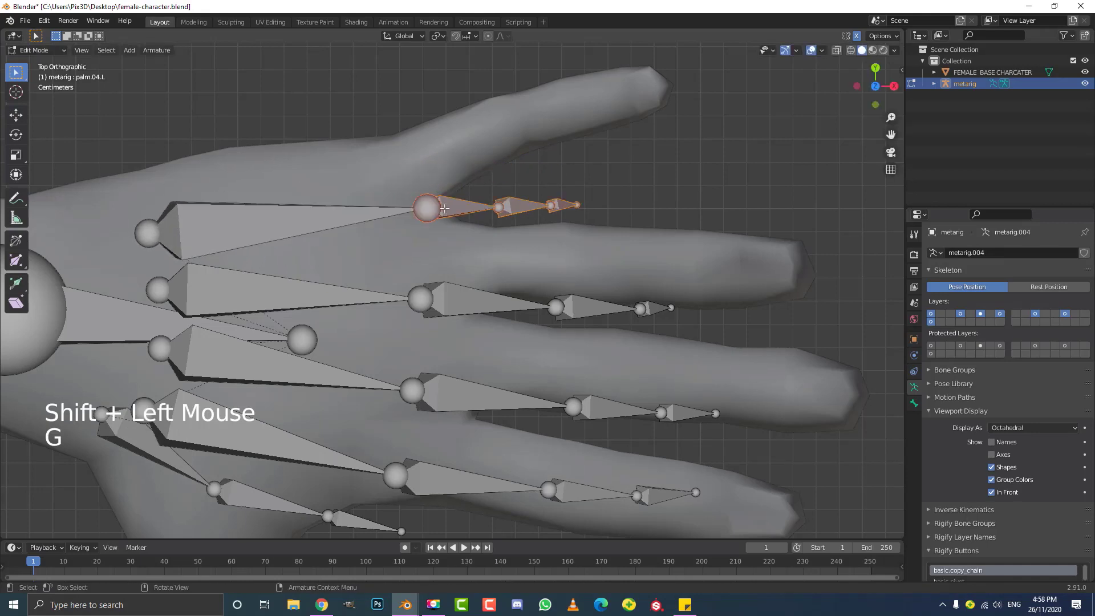
pyautogui.press('g')
pyautogui.click(458, 161)
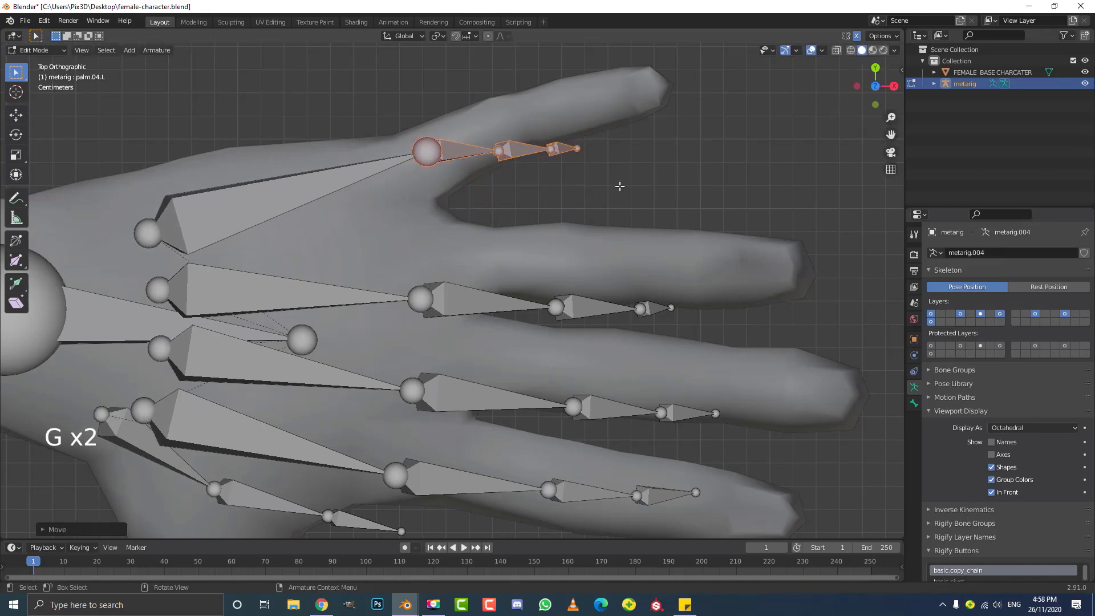
# - Rotate and enlarge the left pinky bones to follow the mesh's finger, shifting them about 0.017 m toward the fingertip
pyautogui.press('r')
pyautogui.click(655, 122)
pyautogui.press('s')
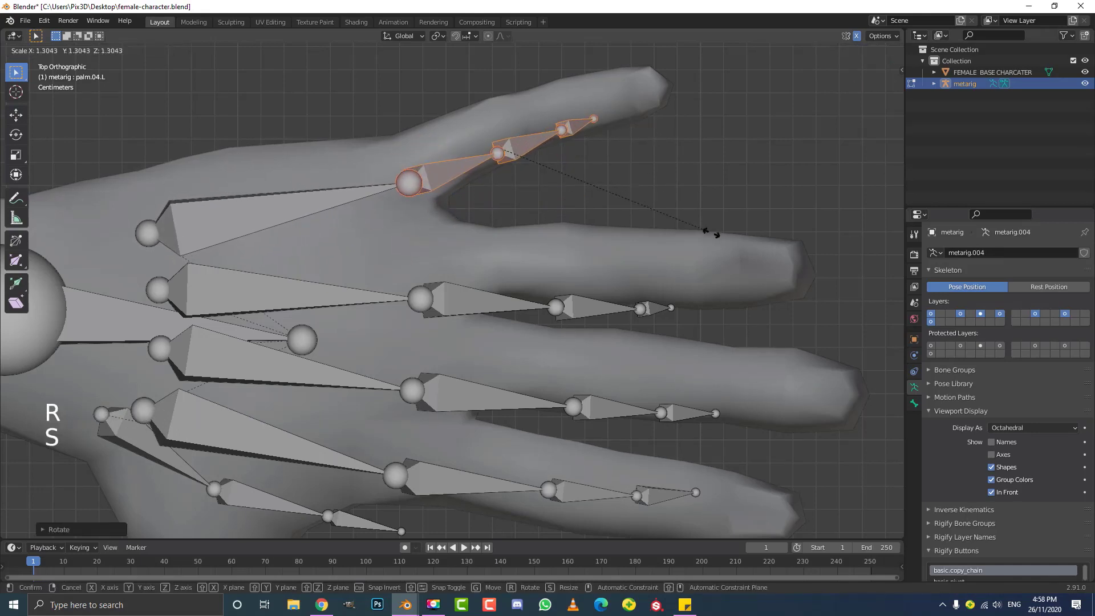
pyautogui.click(732, 253)
pyautogui.press('g')
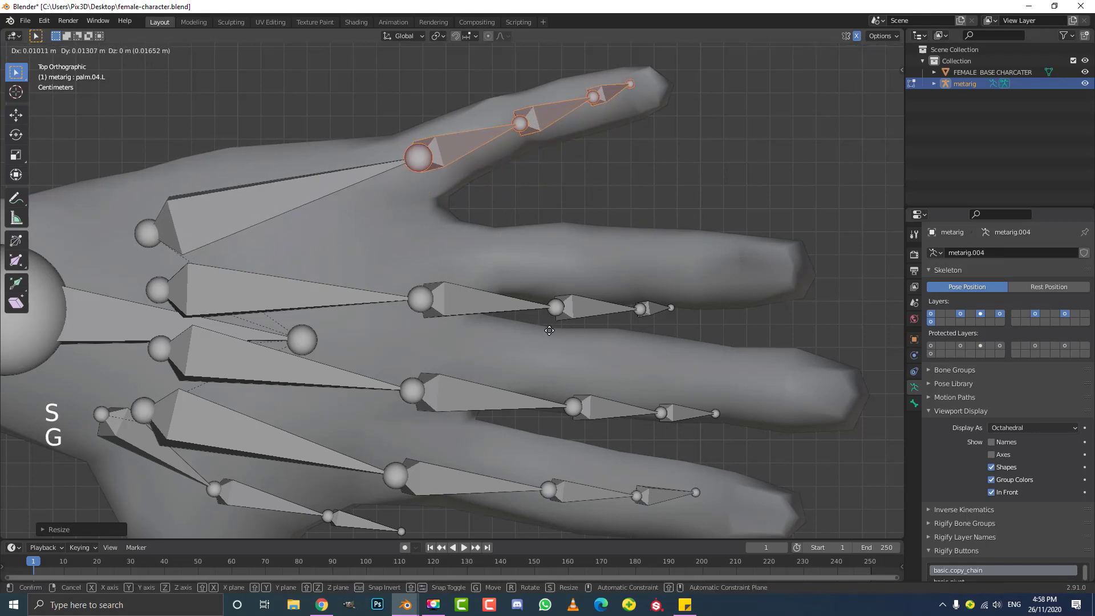
pyautogui.scroll(-3, 555, 331)
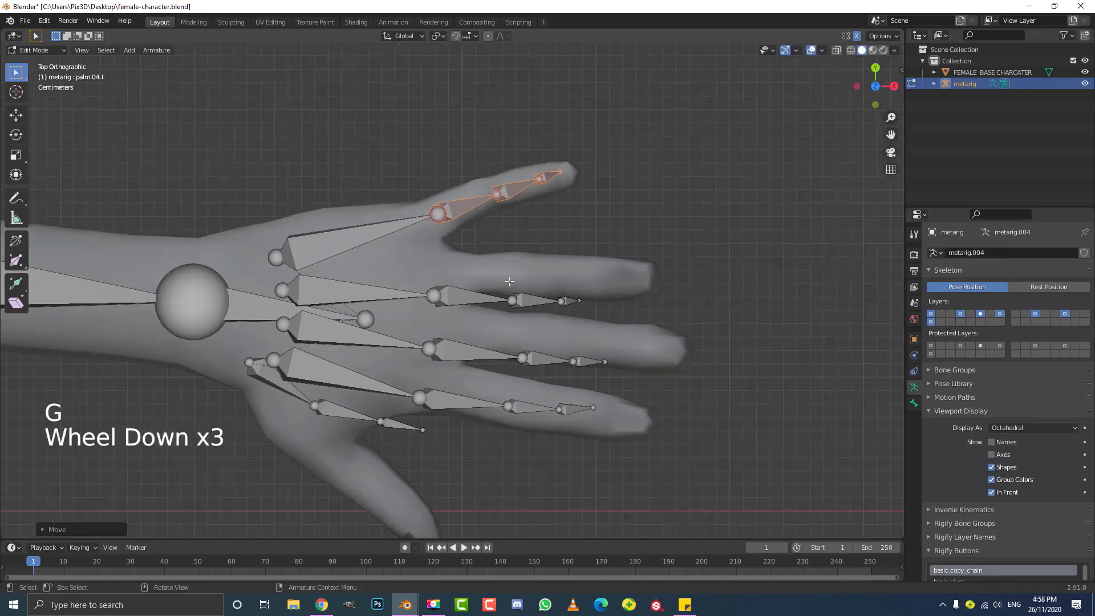
# - Select the left ring finger bones with their knuckle joint, move them inside the mesh's ring finger and scale them up about 1.2 times
pyautogui.keyDown('shift'); pyautogui.moveTo(555, 331); pyautogui.dragTo(571, 319, button='middle'); pyautogui.keyUp('shift')
pyautogui.scroll(2, 570, 320)
pyautogui.click(433, 300)
pyautogui.keyDown('shift'); pyautogui.click(530, 307); pyautogui.keyUp('shift')
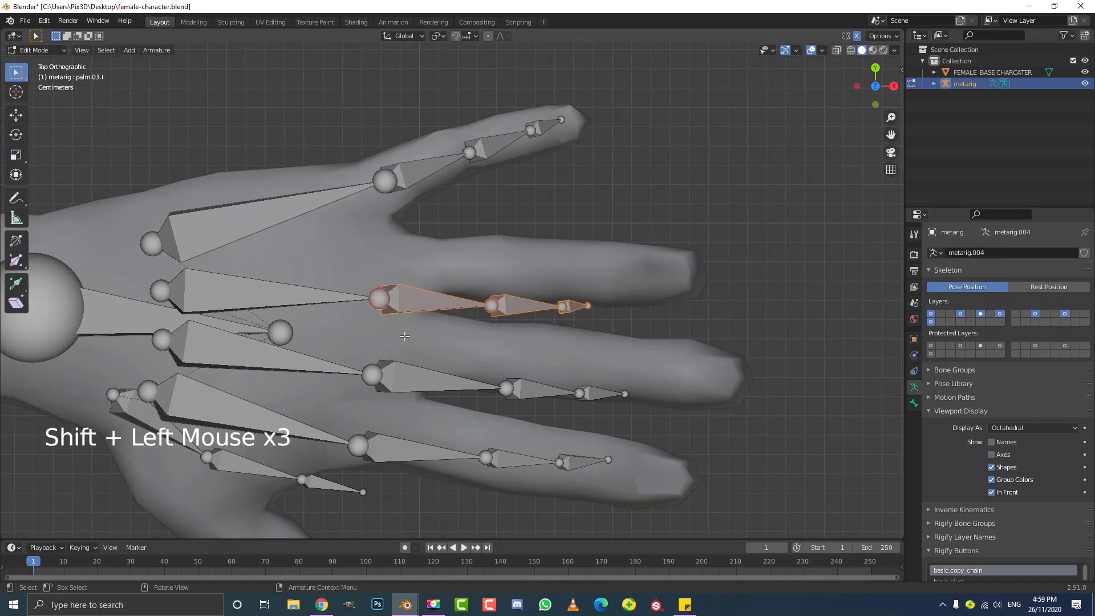
pyautogui.press('g')
pyautogui.click(469, 302)
pyautogui.press('s')
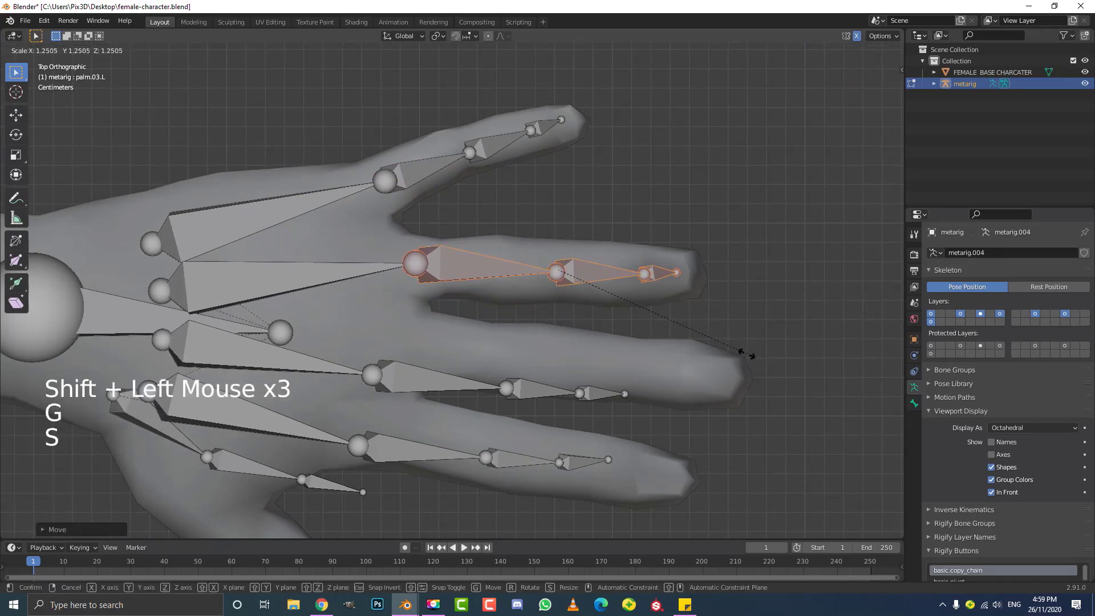
pyautogui.click(747, 349)
pyautogui.press('g')
pyautogui.click(752, 348)
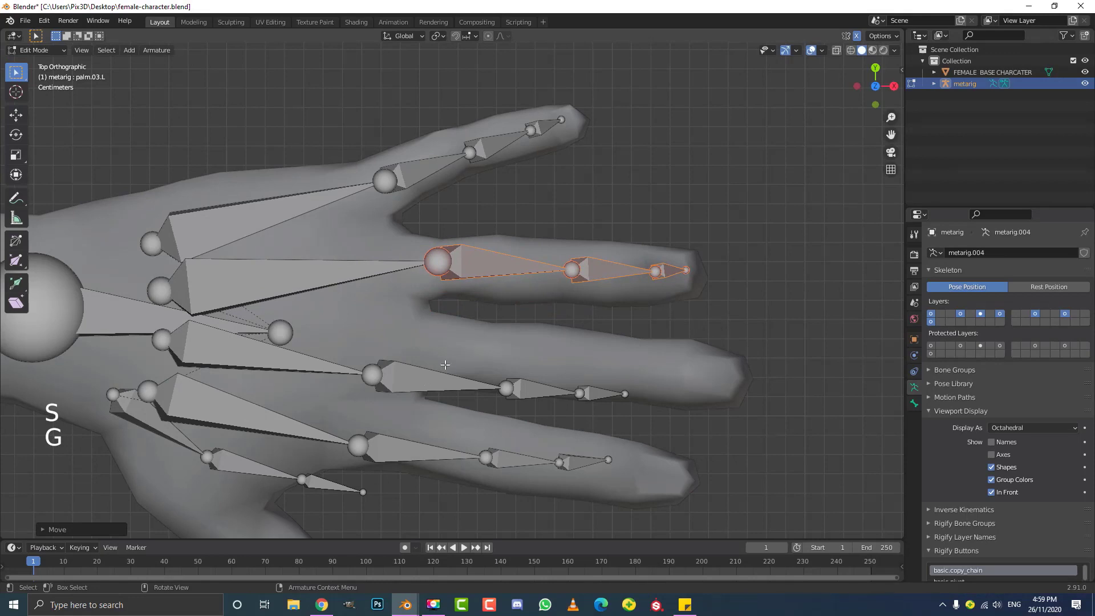
# - Select the left middle finger bones with their knuckle joint, enlarge them slightly, and move and rotate them along the mesh's middle finger
pyautogui.hotkey('alt', 'a')
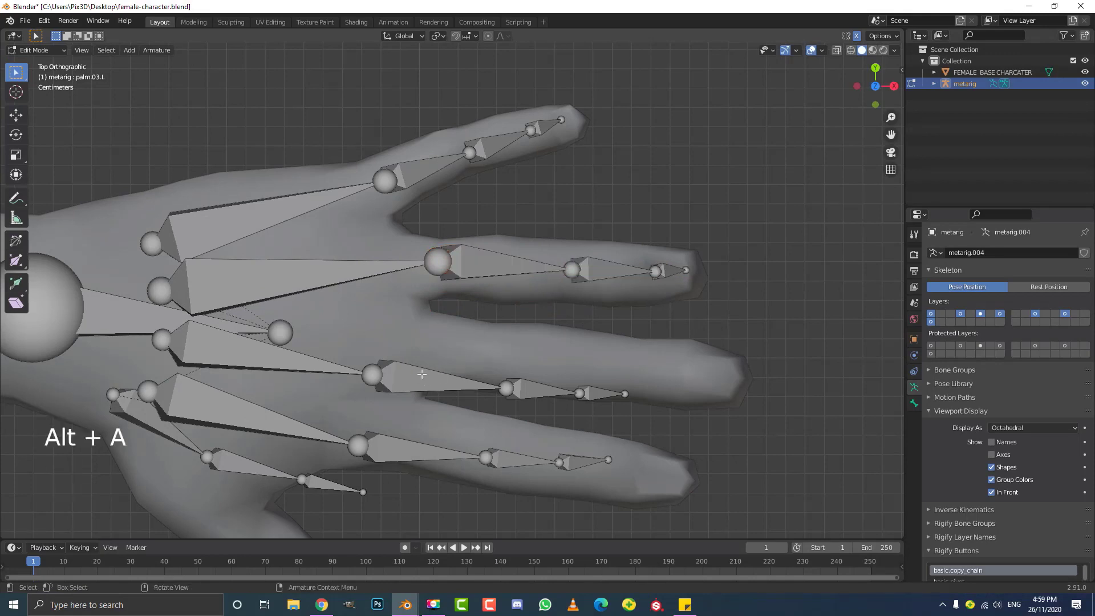
pyautogui.keyDown('shift'); pyautogui.click(418, 365); pyautogui.keyUp('shift')
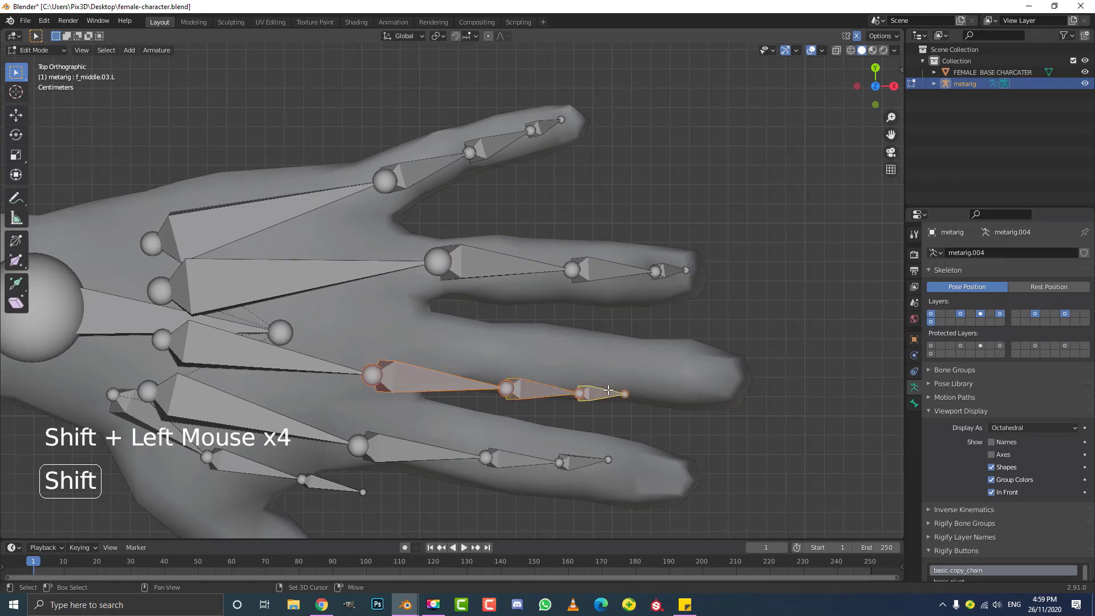
pyautogui.press('s')
pyautogui.click(636, 409)
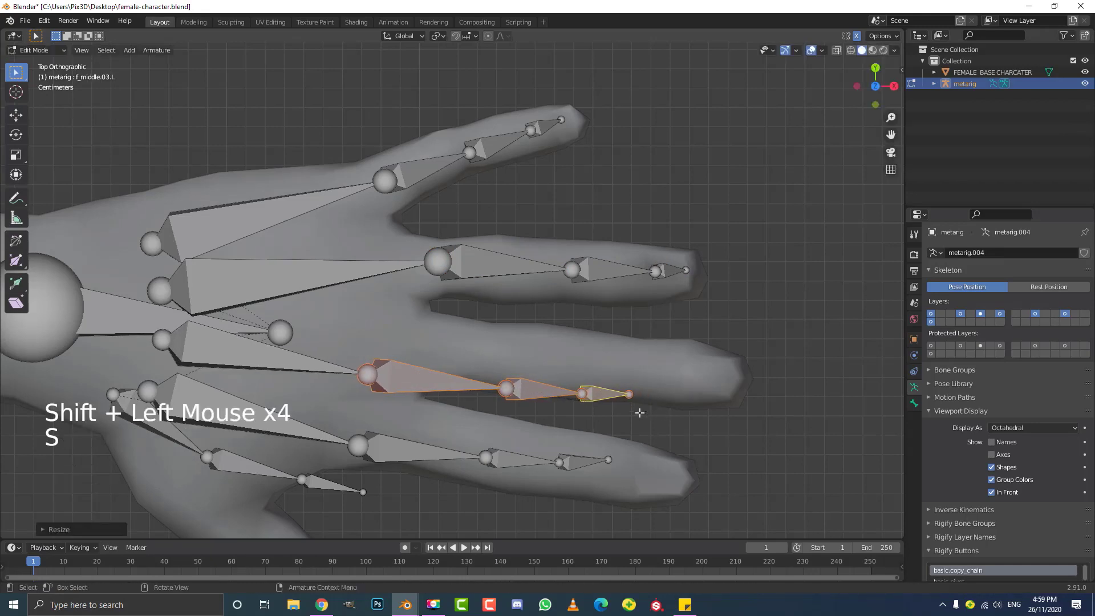
pyautogui.press('g')
pyautogui.click(719, 390)
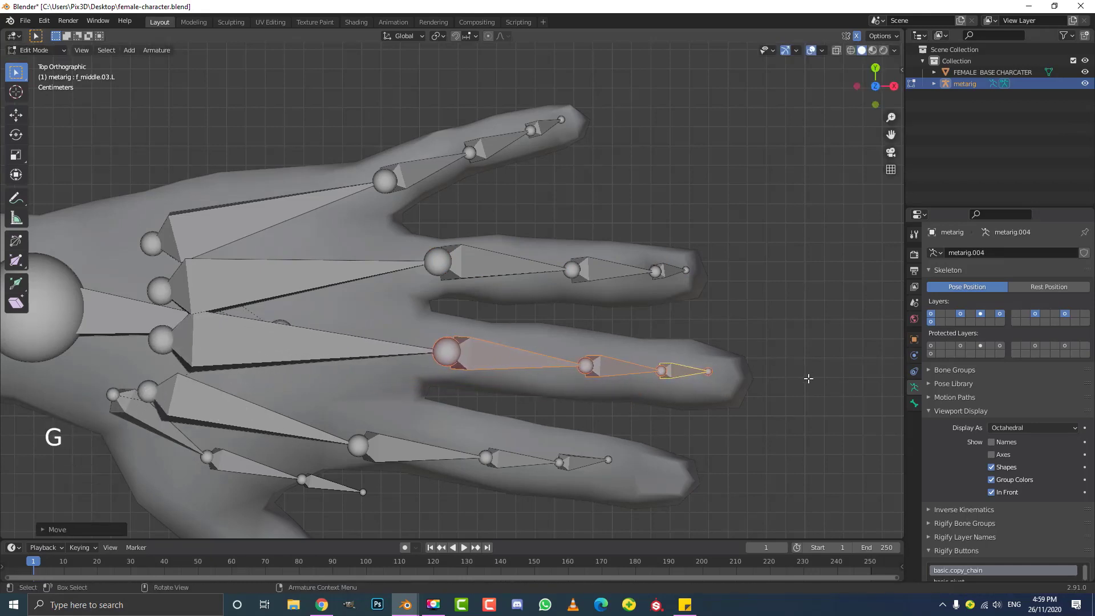
pyautogui.press('r')
pyautogui.click(772, 384)
# - Select the left index finger bones with their knuckle joint, then move and rotate them to follow the mesh's index finger
pyautogui.scroll(-1, 772, 384)
pyautogui.keyDown('shift'); pyautogui.moveTo(772, 384); pyautogui.dragTo(621, 354, button='middle'); pyautogui.keyUp('shift')
pyautogui.scroll(2, 397, 380)
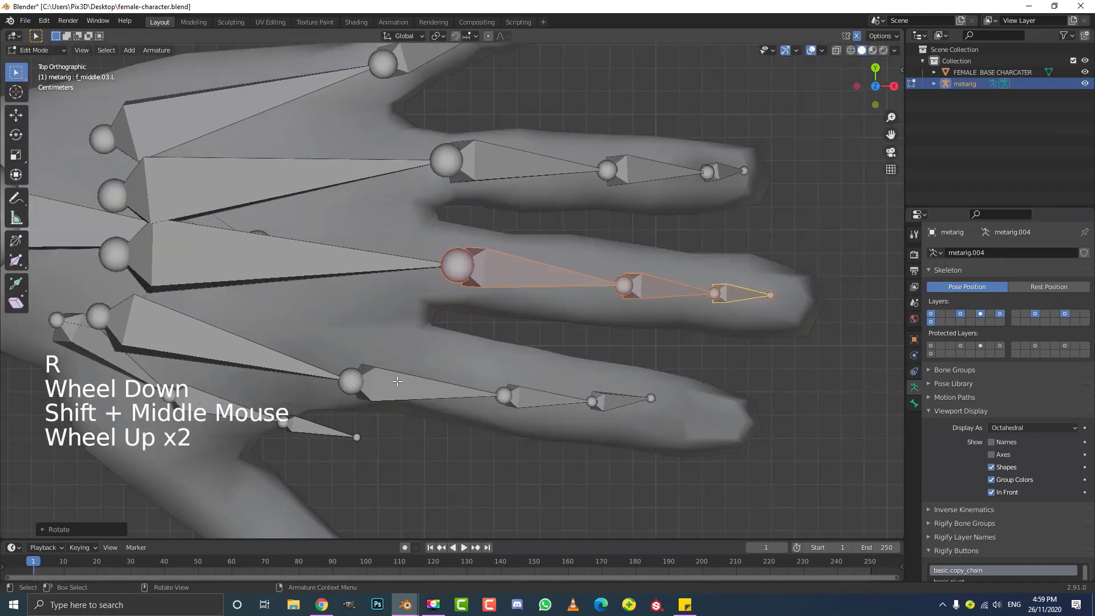
pyautogui.click(397, 381)
pyautogui.keyDown('shift'); pyautogui.click(559, 400); pyautogui.keyUp('shift')
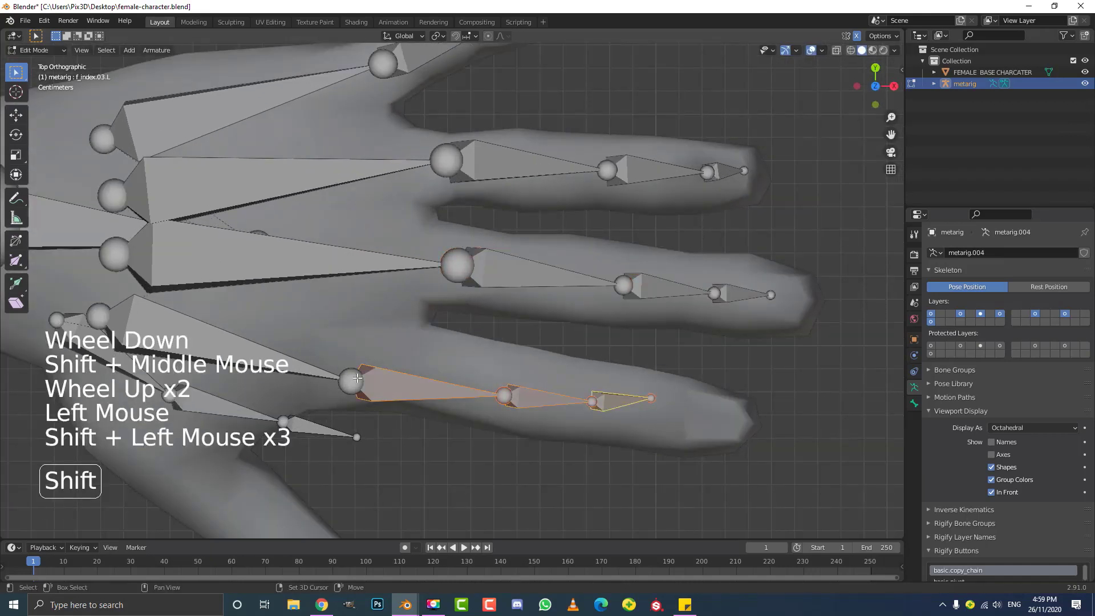
pyautogui.press('g')
pyautogui.press('r')
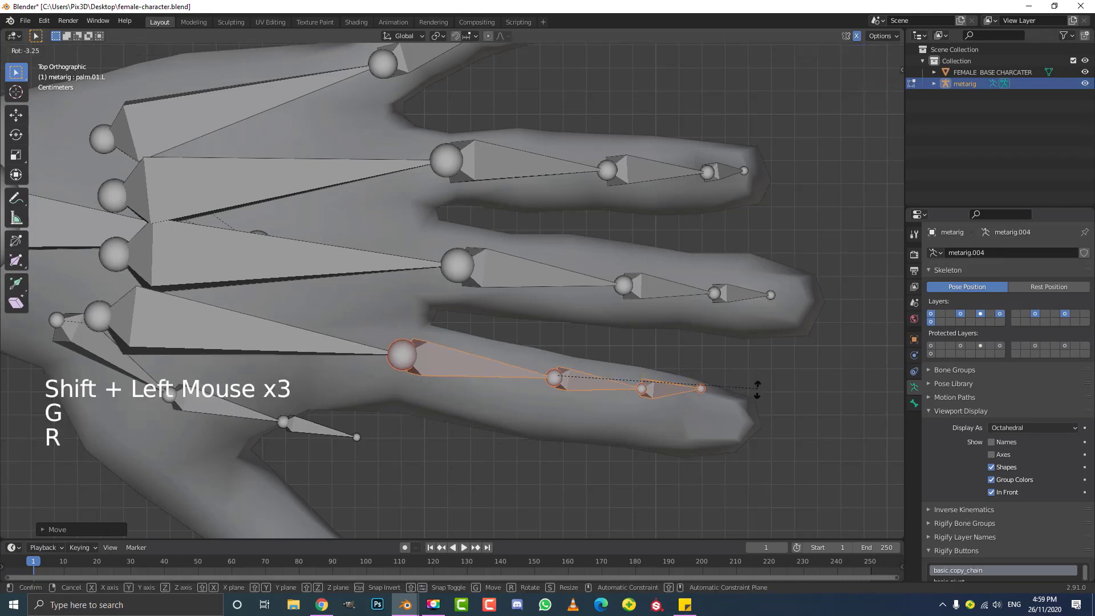
# - Enlarge the left index finger bones slightly, shift them about 0.011 m into the finger, and adjust the tip
pyautogui.press('s')
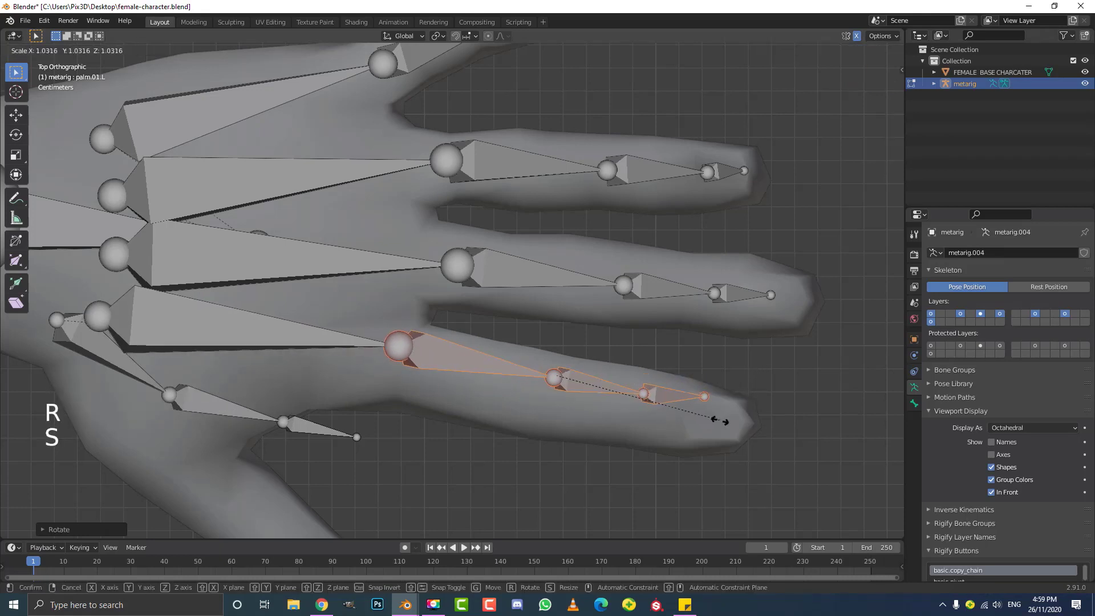
pyautogui.click(719, 421)
pyautogui.press('g')
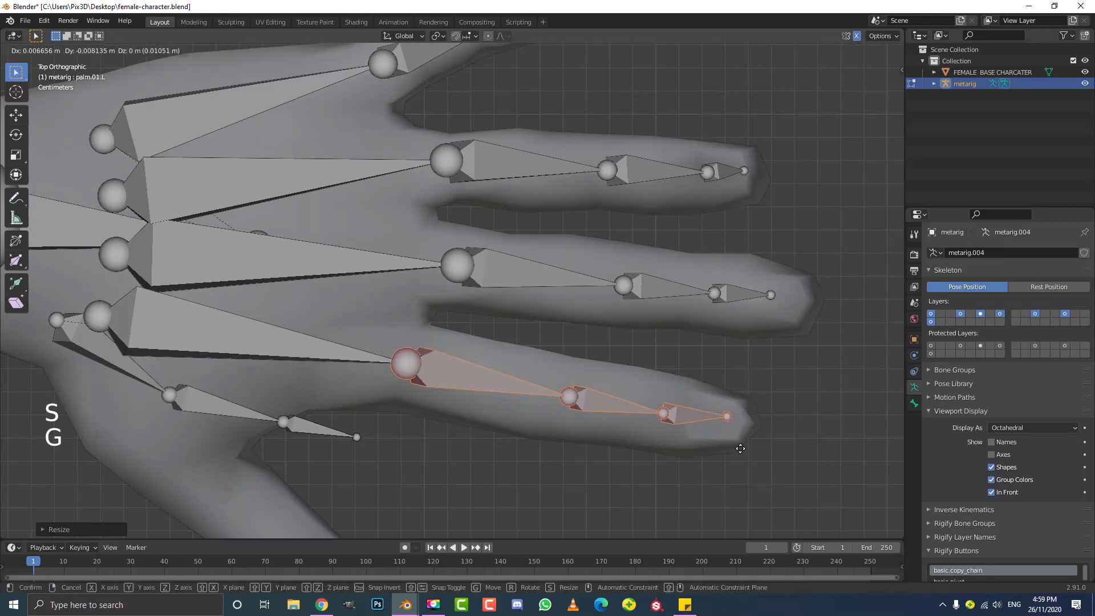
pyautogui.click(730, 421)
pyautogui.press('g')
pyautogui.click(740, 426)
# - Select the three left thumb bones, rotate them about 11 degrees clockwise and move them about 0.029 m toward the mesh's thumb
pyautogui.scroll(-3, 736, 424)
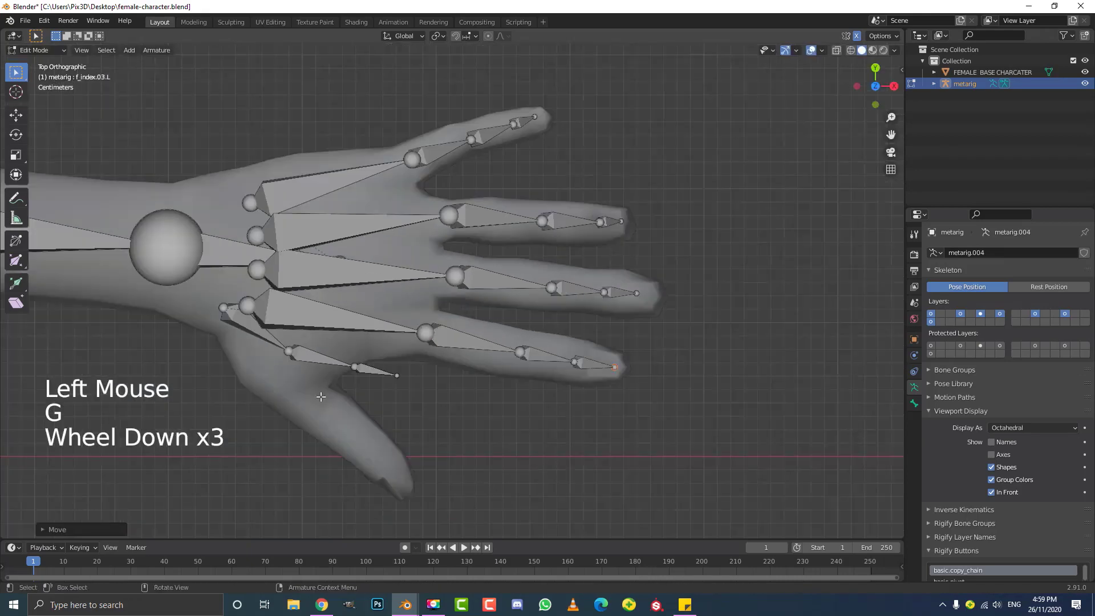
pyautogui.scroll(3, 451, 328)
pyautogui.keyDown('shift'); pyautogui.moveTo(365, 377); pyautogui.dragTo(508, 308, button='middle'); pyautogui.keyUp('shift')
pyautogui.click(292, 297)
pyautogui.keyDown('shift'); pyautogui.click(354, 312); pyautogui.keyUp('shift')
pyautogui.keyDown('shift'); pyautogui.click(459, 344); pyautogui.keyUp('shift')
pyautogui.scroll(-3, 459, 342)
pyautogui.press('r')
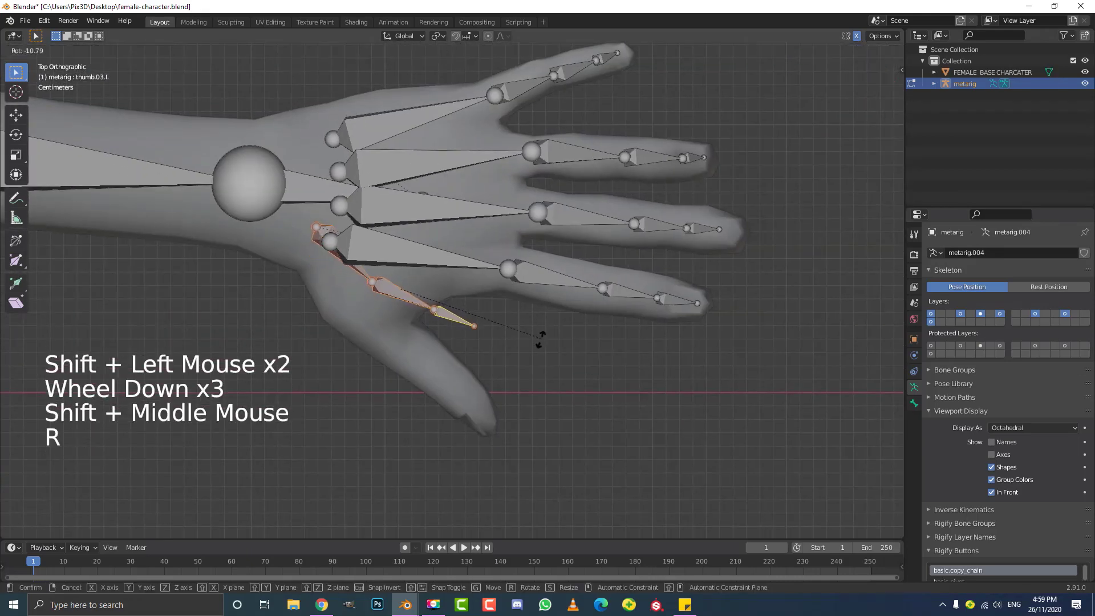
pyautogui.click(520, 340)
pyautogui.press('g')
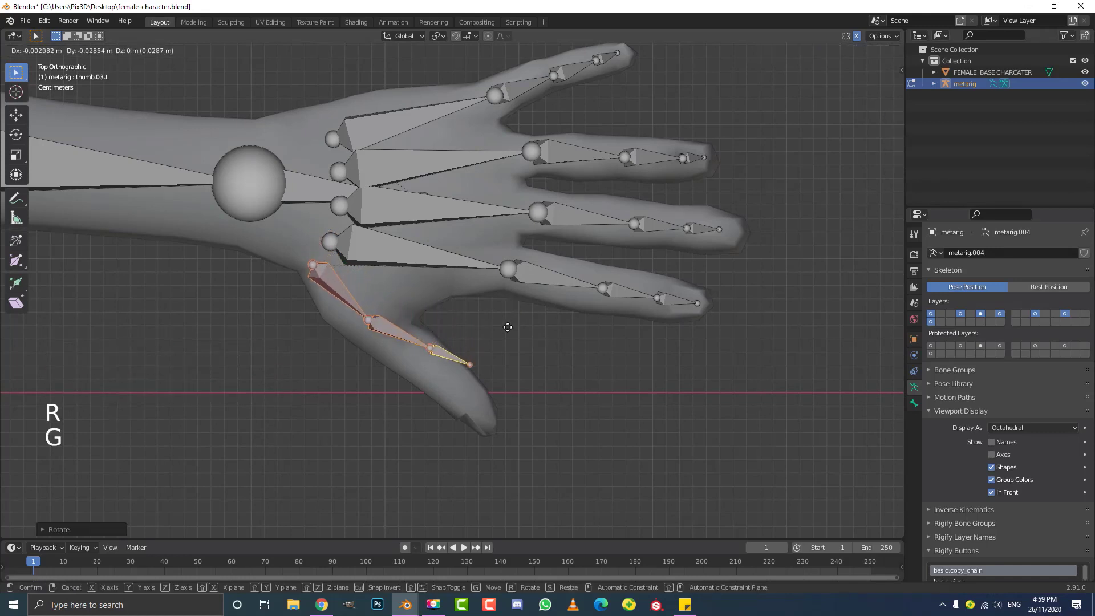
pyautogui.click(507, 327)
# - Move the left thumb's last bone about 0.023 m down the thumb and extend its tip about 0.021 m to the mesh's thumb tip
pyautogui.click(439, 354)
pyautogui.press('g')
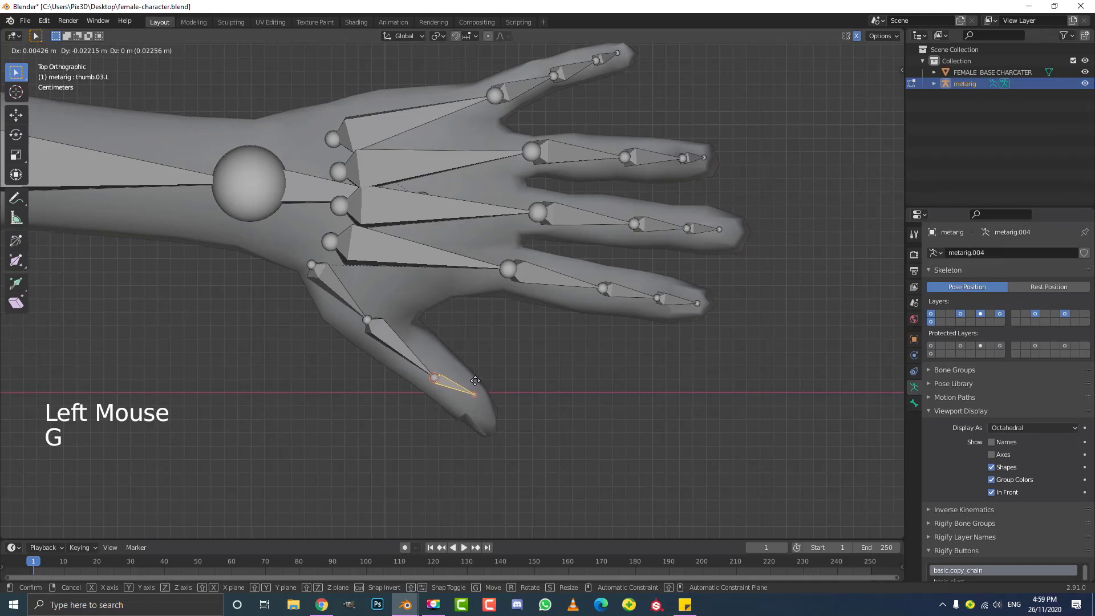
pyautogui.click(474, 381)
pyautogui.click(477, 394)
pyautogui.press('g')
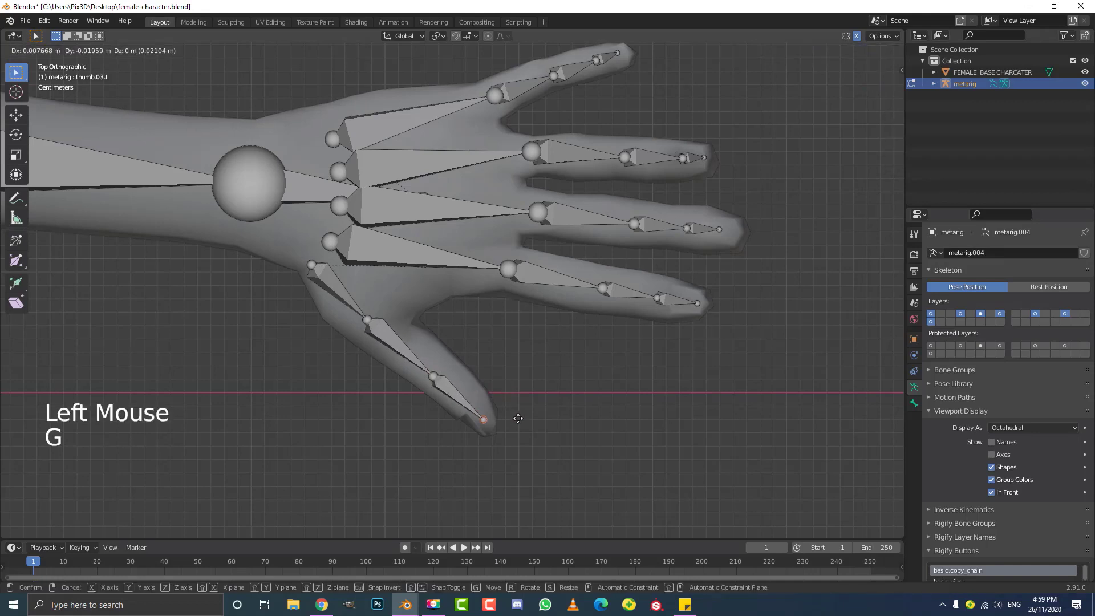
pyautogui.click(517, 417)
# - Nudge the left thumb's outer joint about 0.001 m and its lower joint about 0.003 m to centre them in the mesh
pyautogui.scroll(1, 508, 414)
pyautogui.click(428, 398)
pyautogui.press('g')
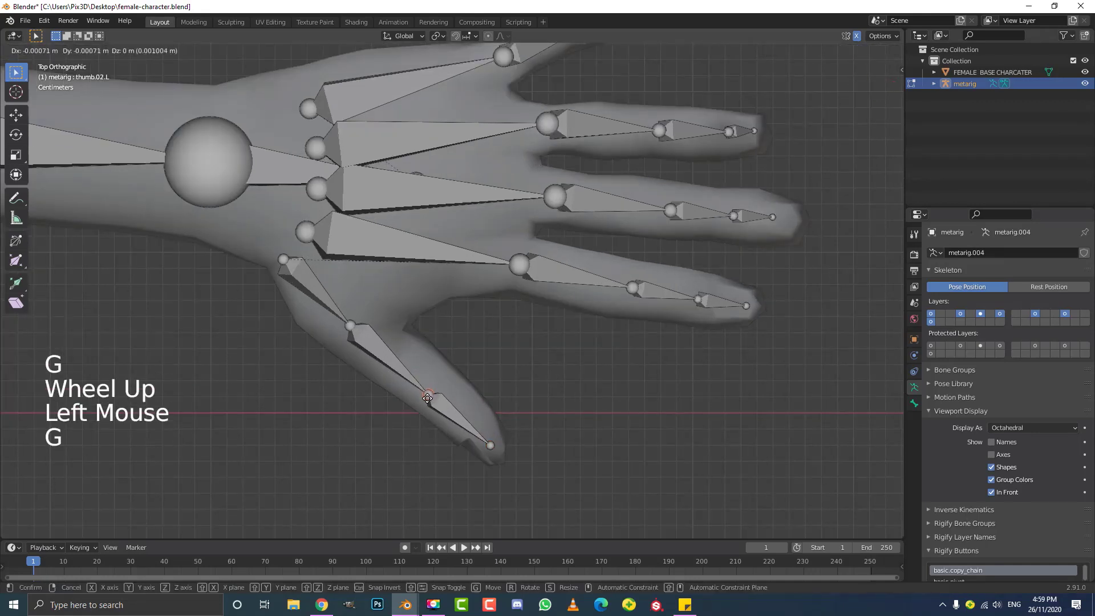
pyautogui.click(427, 397)
pyautogui.click(349, 325)
pyautogui.press('g')
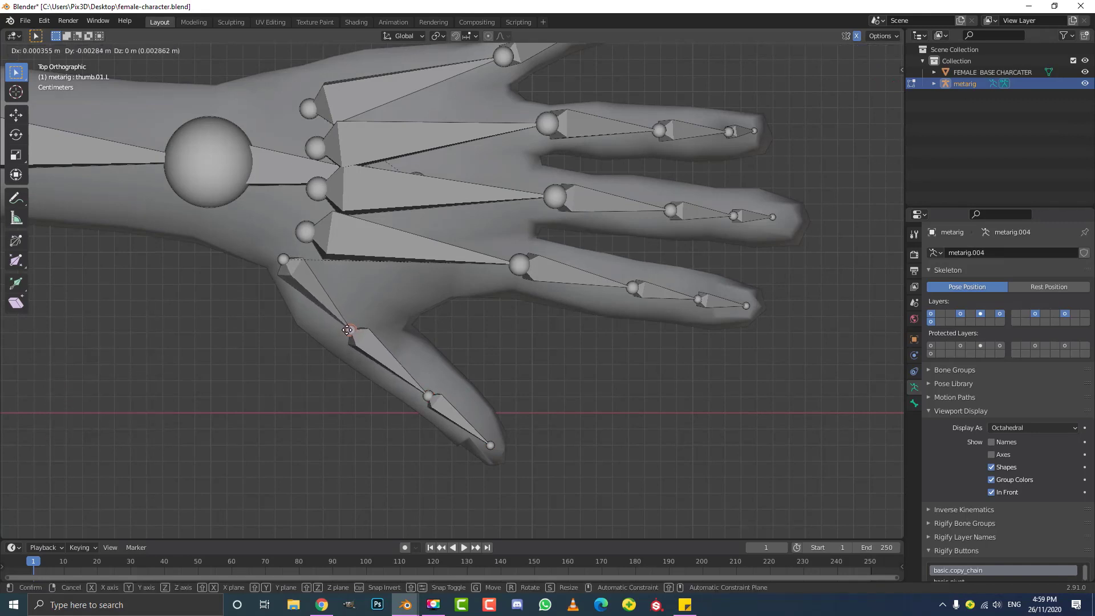
pyautogui.click(348, 330)
# - Move the base joint of the left thumb about 0.013 m into the palm, near the index palm bone
pyautogui.press('g')
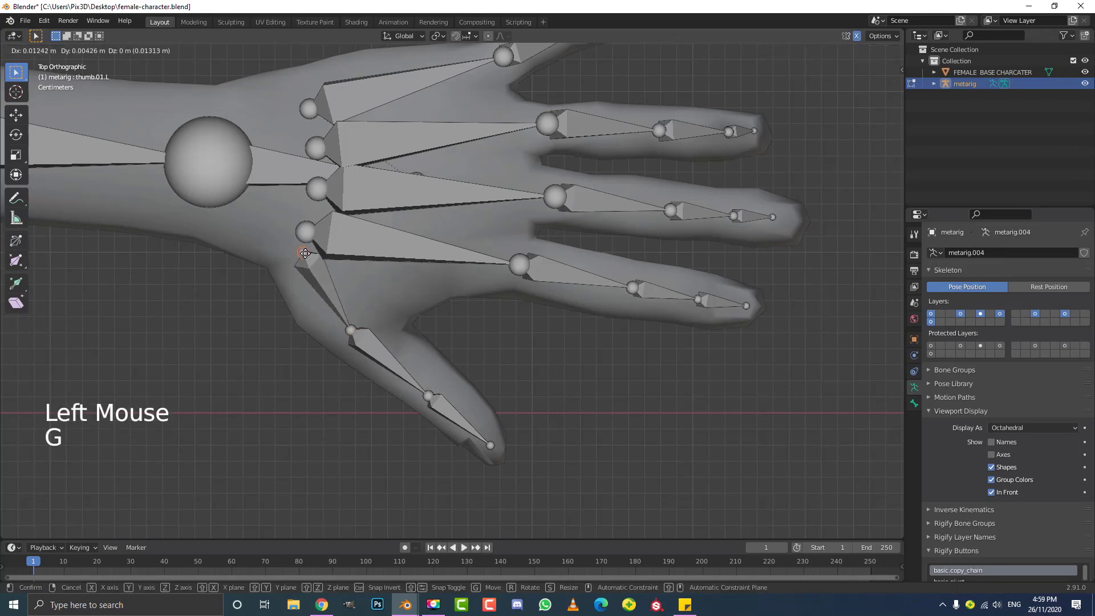
pyautogui.click(304, 253)
pyautogui.scroll(-2, 469, 268)
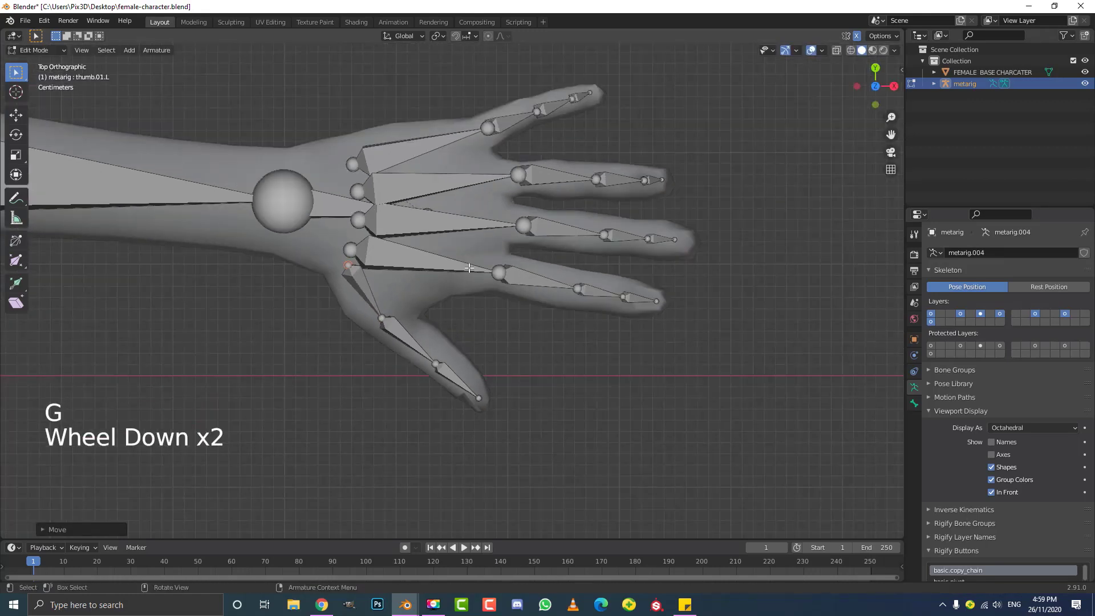
# - Select the left hand's four finger chains in front view and scale them down along Z until they lie nearly flat
pyautogui.press('KP_1')
pyautogui.scroll(-6, 469, 269)
pyautogui.keyDown('shift'); pyautogui.moveTo(459, 166); pyautogui.dragTo(458, 303, button='middle'); pyautogui.keyUp('shift')
pyautogui.scroll(8, 457, 304)
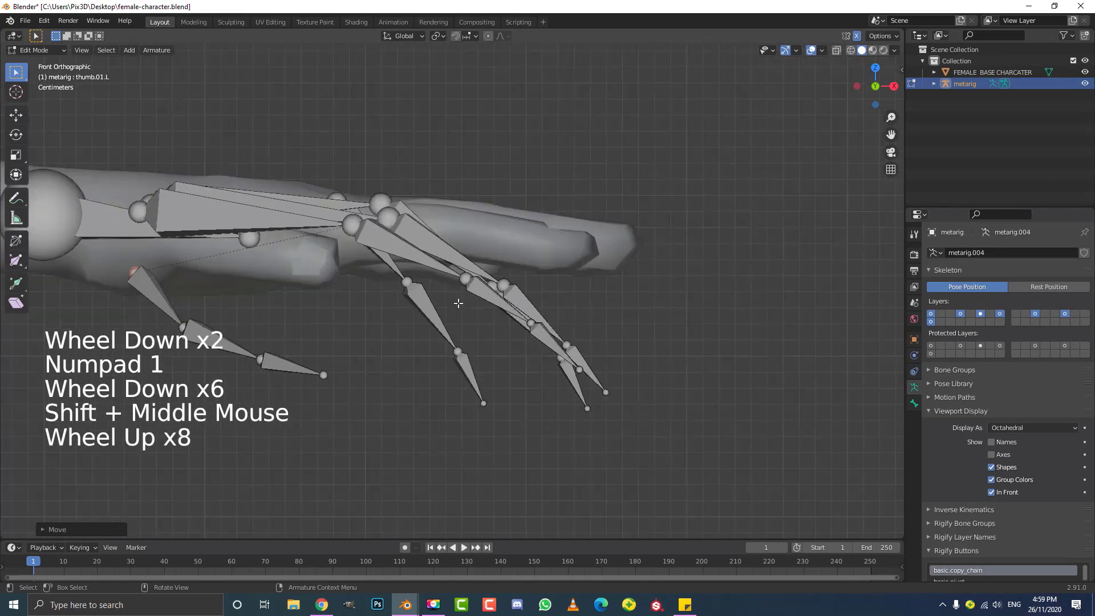
pyautogui.hotkey('alt', 'a')
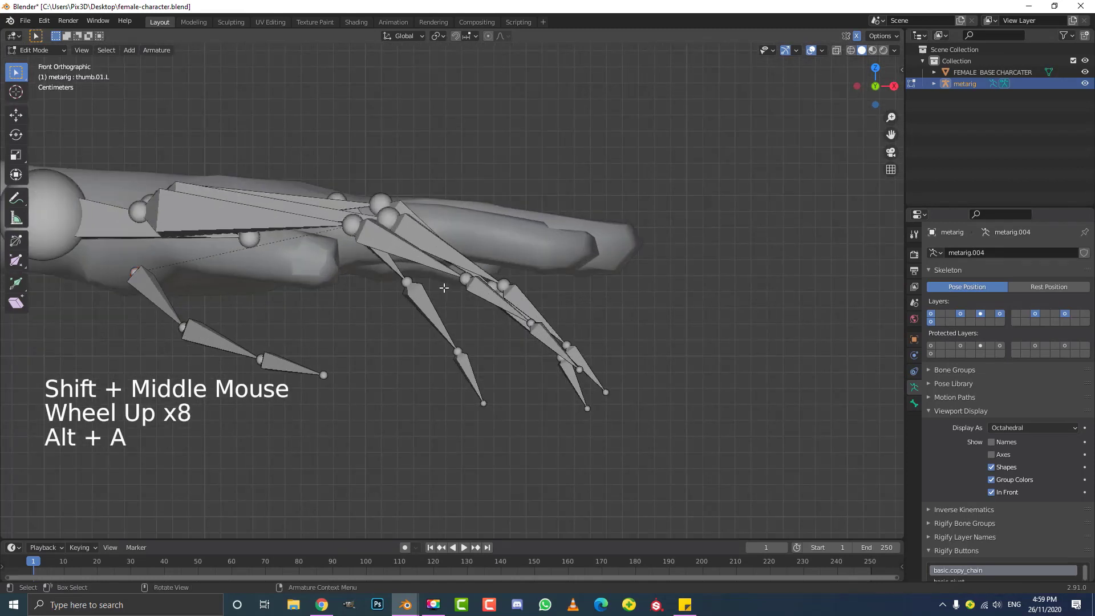
pyautogui.moveTo(676, 473); pyautogui.dragTo(332, 104)
pyautogui.scroll(-3, 370, 148)
pyautogui.moveTo(389, 179); pyautogui.dragTo(398, 250, button='middle')
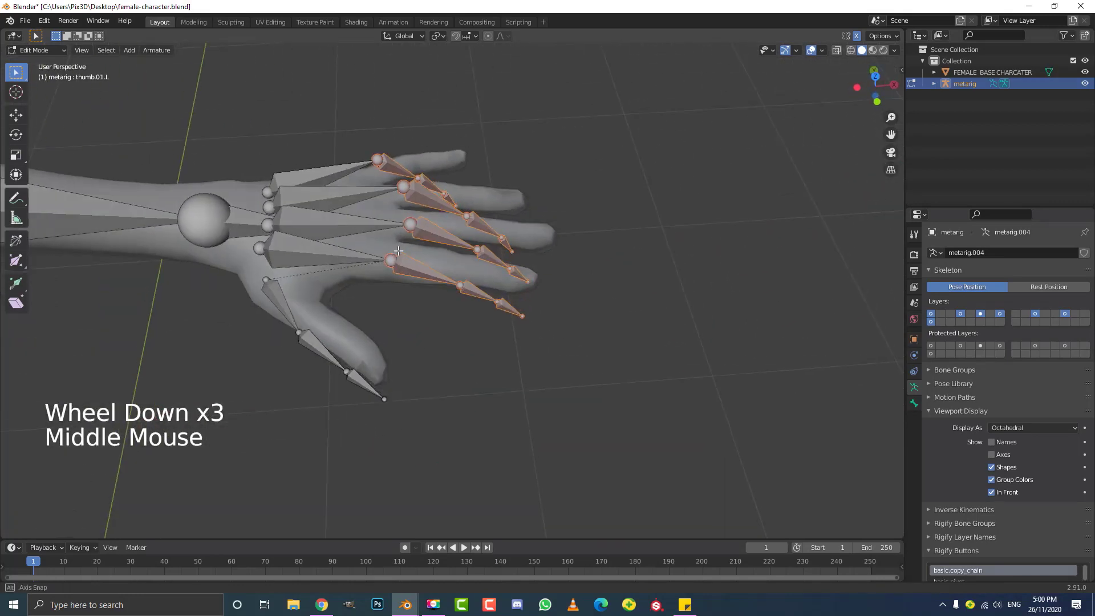
pyautogui.press('KP_1')
pyautogui.press('s')
pyautogui.press('z')
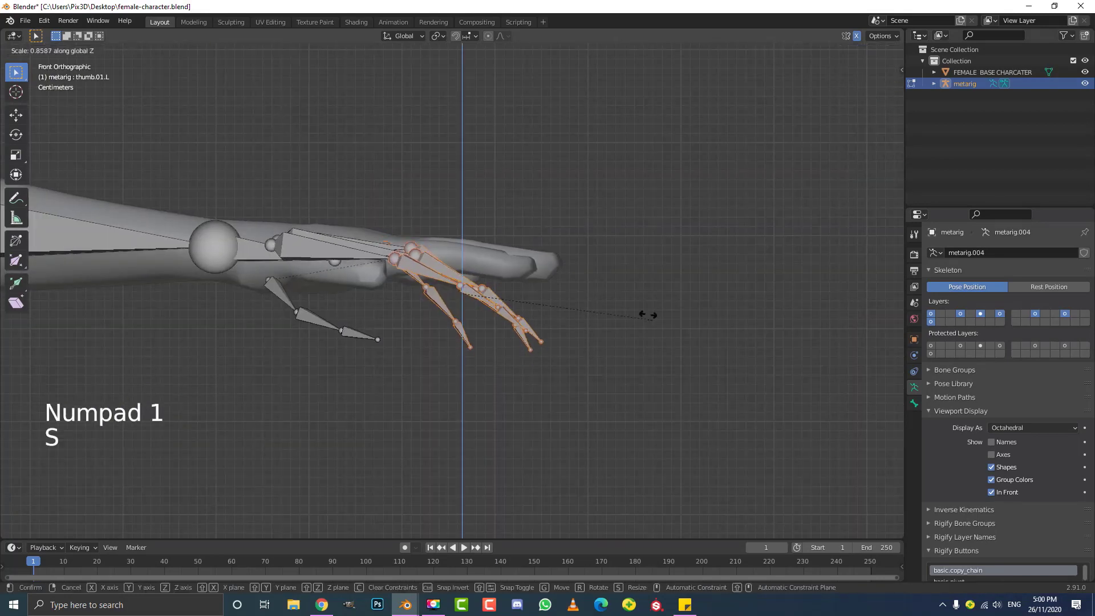
pyautogui.click(491, 250)
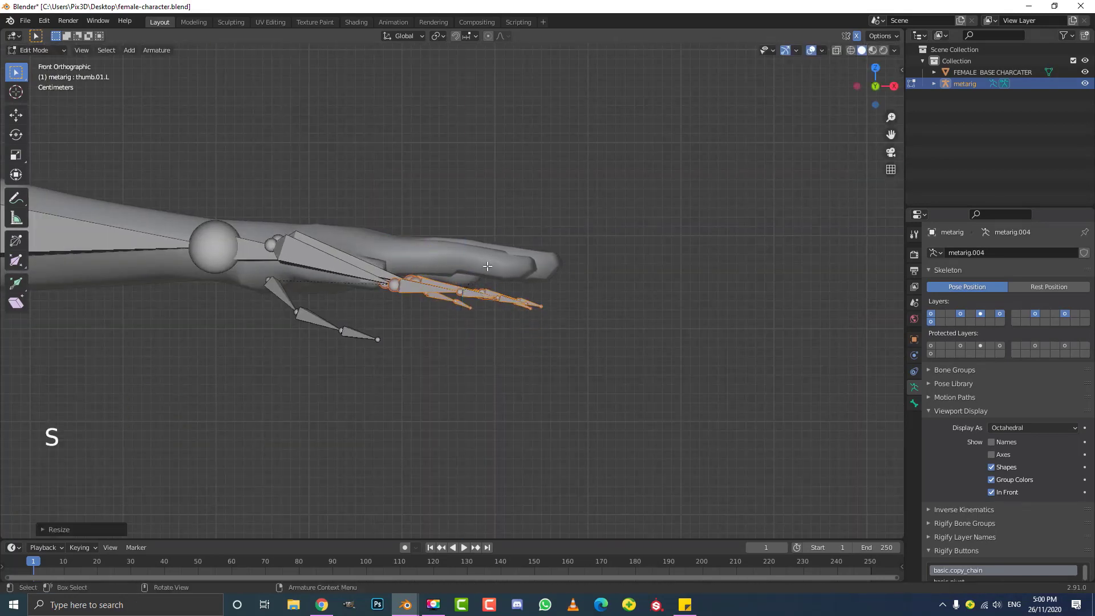
# - Raise the left finger chains about 0.034 m along Z into the mesh's fingers and rotate them slightly counterclockwise to follow their slope
pyautogui.scroll(1, 497, 330)
pyautogui.press('g')
pyautogui.press('z')
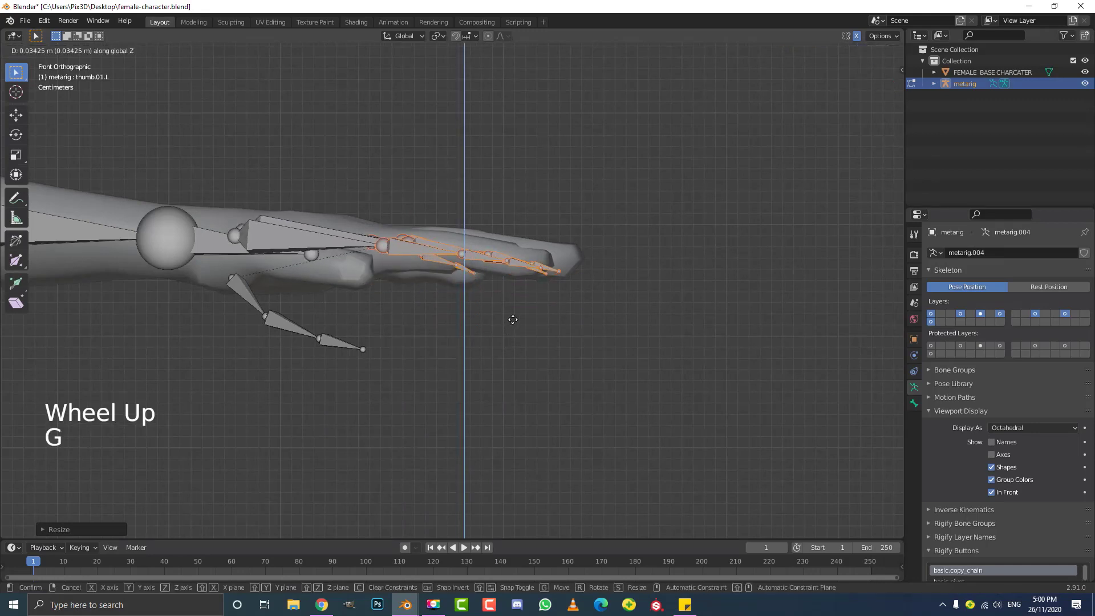
pyautogui.click(516, 318)
pyautogui.scroll(2, 570, 328)
pyautogui.press('r')
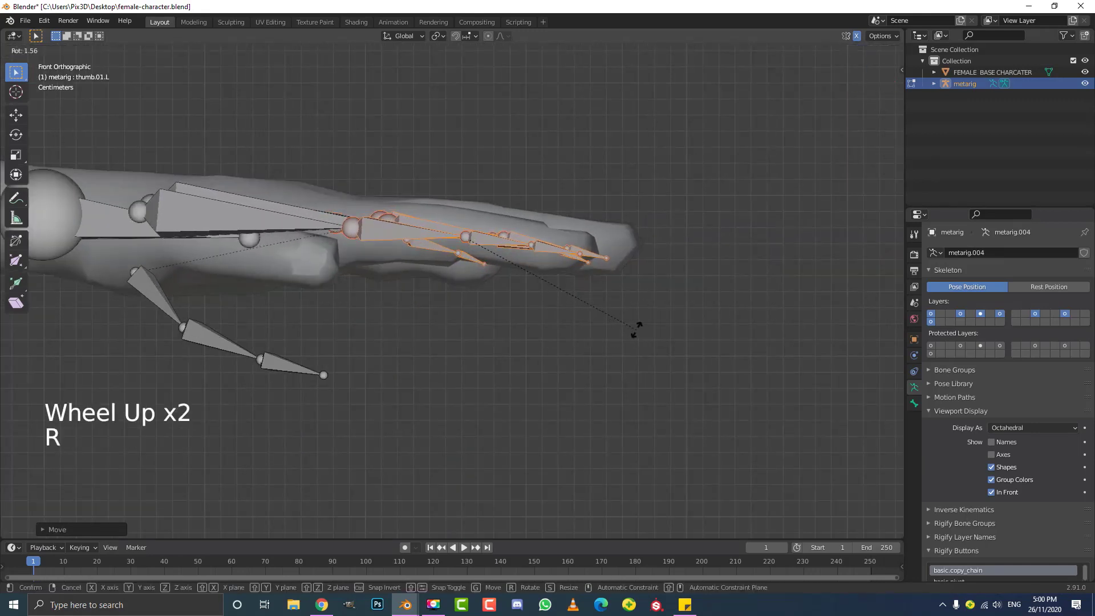
pyautogui.click(639, 325)
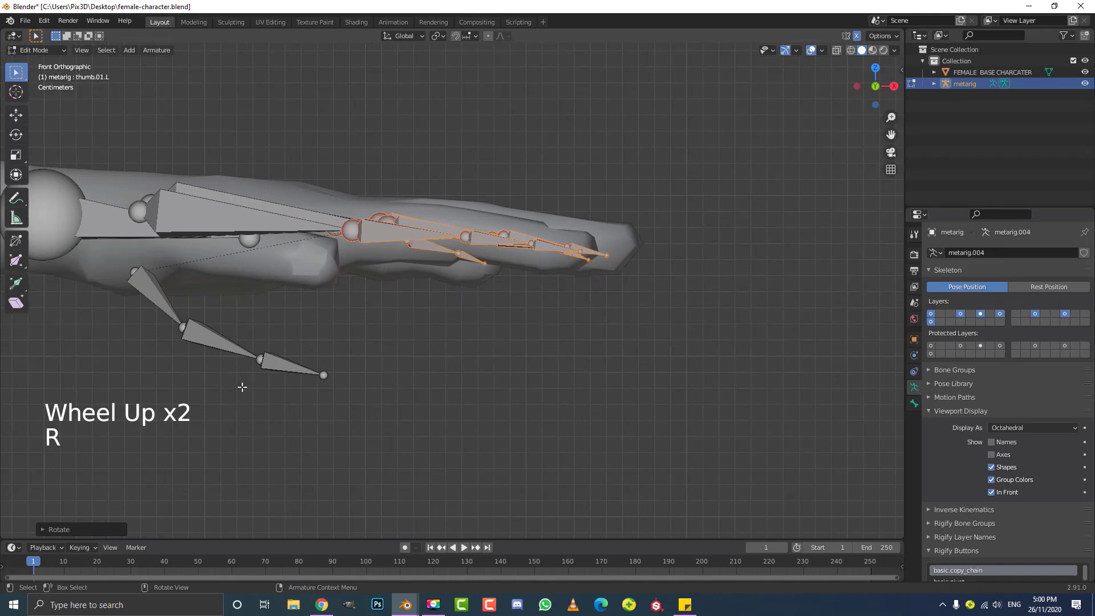
# - Select the three left thumb bones and raise them about 0.067 m along Z into the mesh's thumb
pyautogui.click(171, 305)
pyautogui.keyDown('shift'); pyautogui.click(261, 348); pyautogui.keyUp('shift')
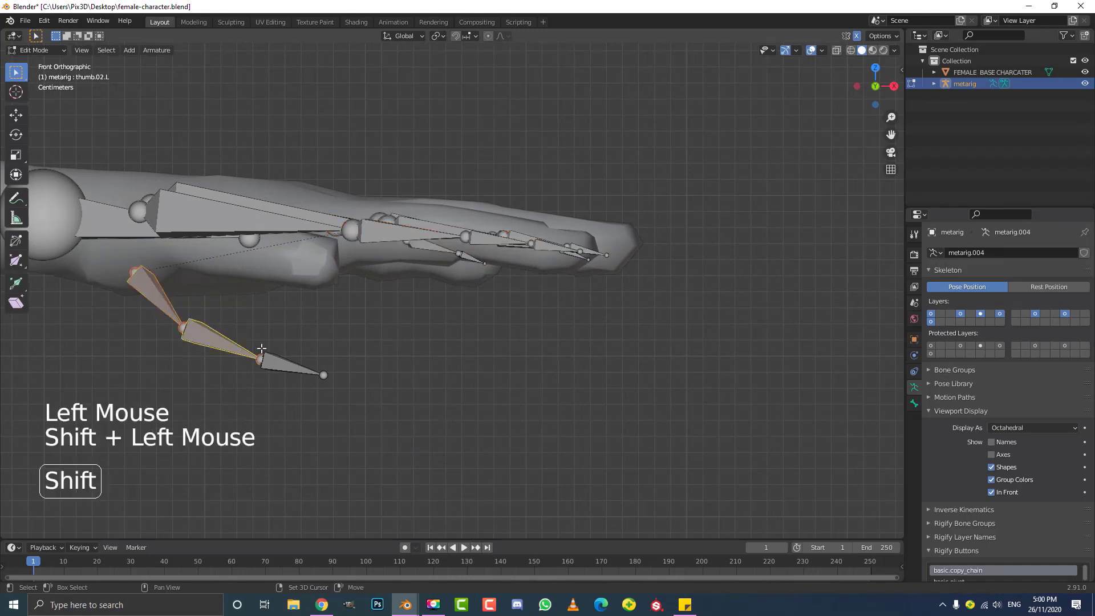
pyautogui.press('g')
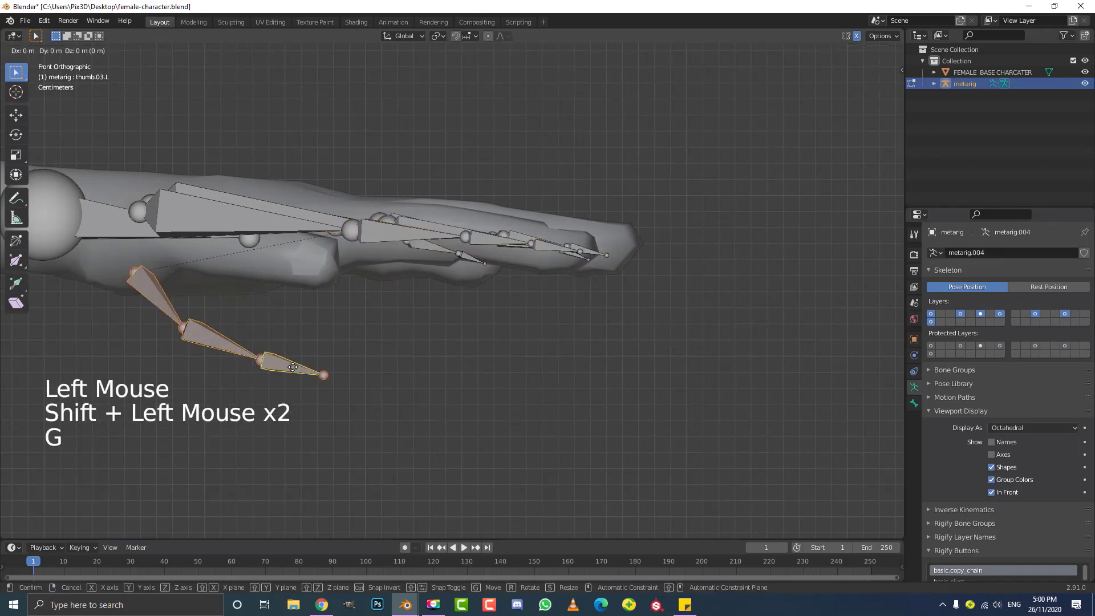
pyautogui.press('z')
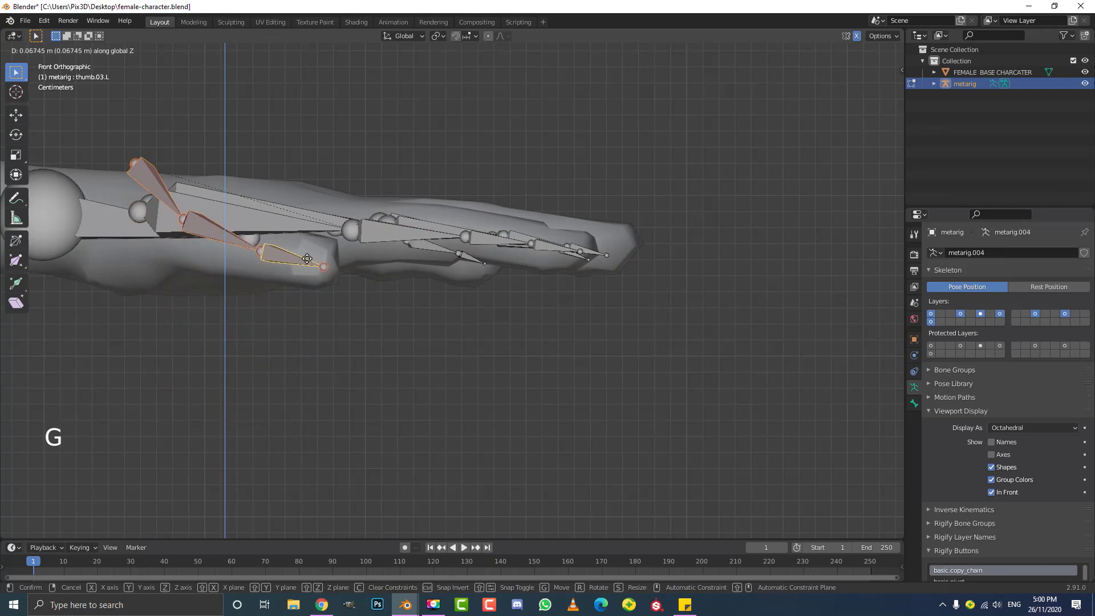
pyautogui.click(308, 259)
# - Lower the left thumb's base joint along Z so it sits inside the palm near the wrist
pyautogui.scroll(-4, 307, 259)
pyautogui.moveTo(307, 259); pyautogui.dragTo(428, 279, button='middle')
pyautogui.scroll(2, 403, 246)
pyautogui.click(394, 236)
pyautogui.scroll(1, 427, 279)
pyautogui.press('g')
pyautogui.press('z')
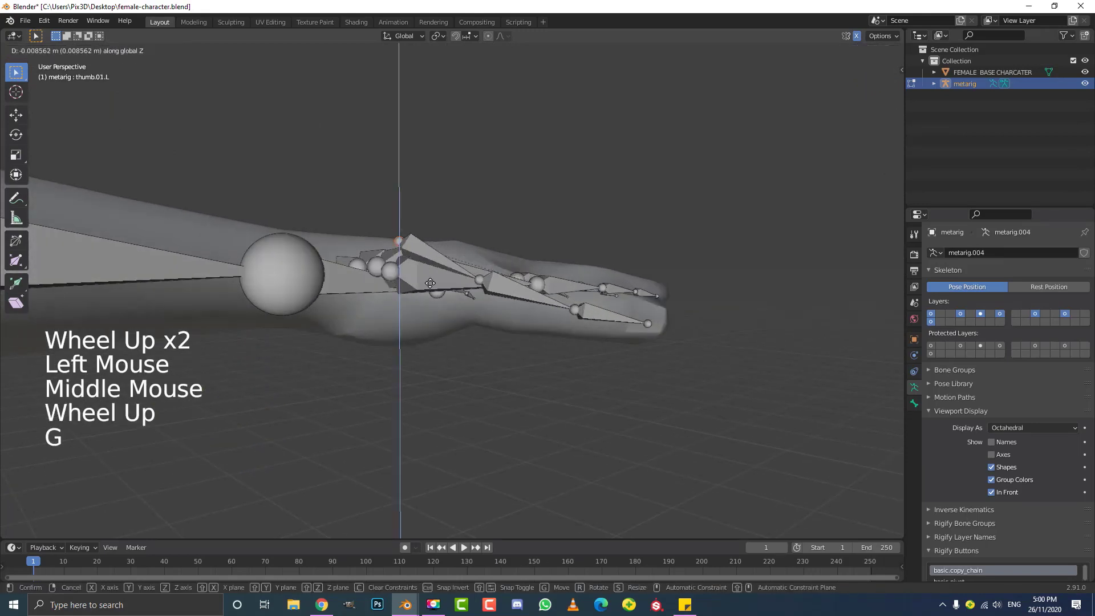
pyautogui.click(419, 318)
# - Move the joint between the left thumb's first and second bones to fit inside the mesh's thumb
pyautogui.moveTo(425, 317); pyautogui.dragTo(502, 322, button='middle')
pyautogui.click(454, 282)
pyautogui.press('g')
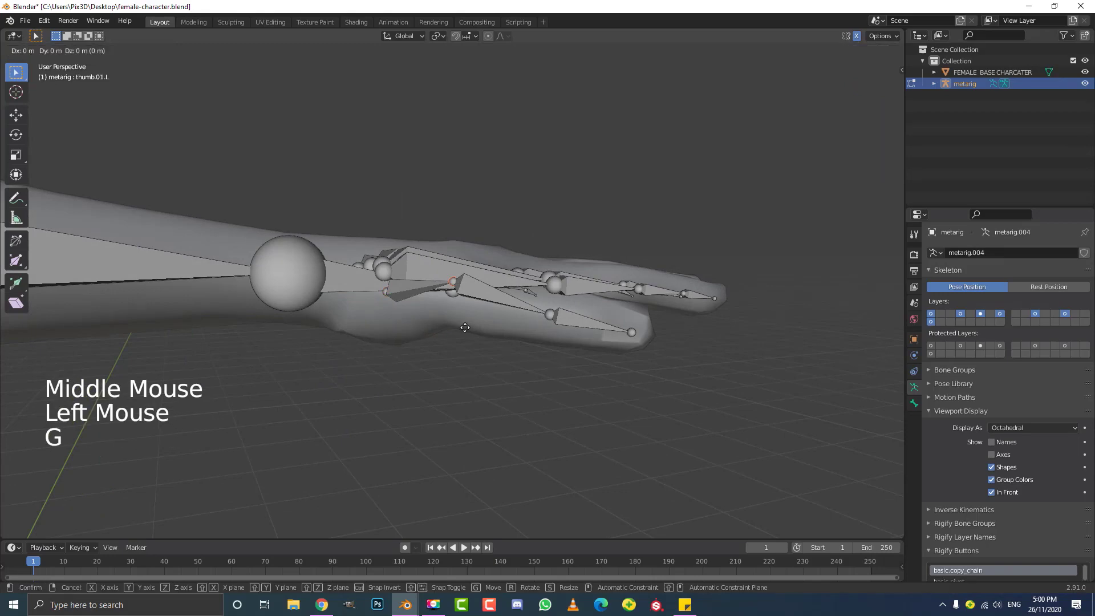
pyautogui.click(549, 342)
pyautogui.moveTo(549, 343); pyautogui.dragTo(706, 309, button='middle')
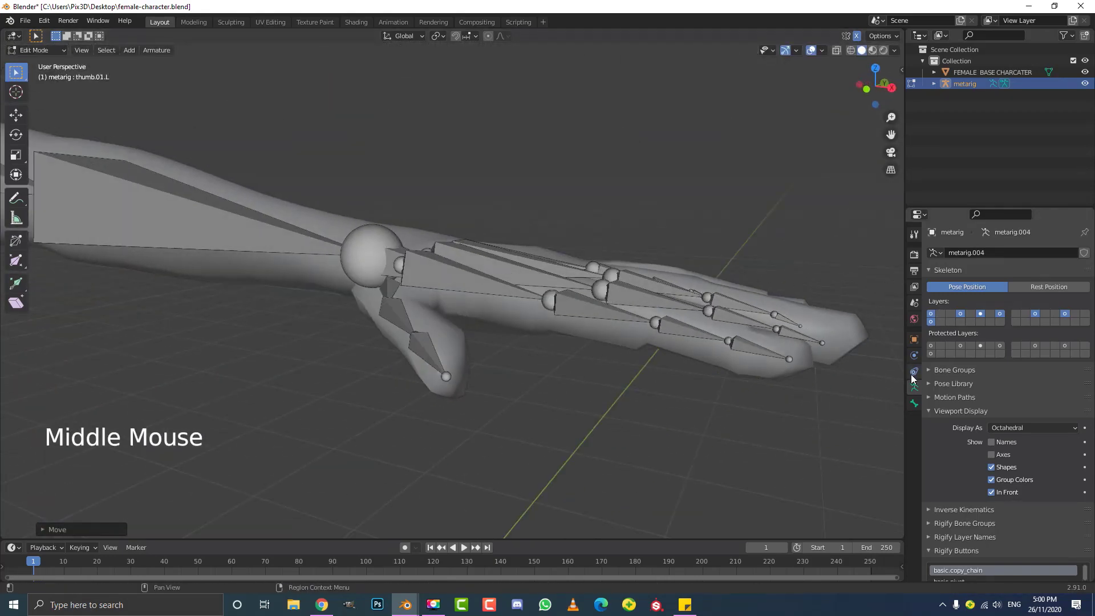
# - Turn off the armature's In Front display and switch the viewport to wireframe shading
pyautogui.click(991, 492)
pyautogui.scroll(-3, 631, 350)
pyautogui.moveTo(631, 350)
pyautogui.mouseDown(button='middle')
pyautogui.moveTo(427, 268)
pyautogui.moveTo(401, 366)
pyautogui.moveTo(445, 357)
pyautogui.mouseUp(button='middle')
pyautogui.scroll(4, 445, 357)
pyautogui.press('z')
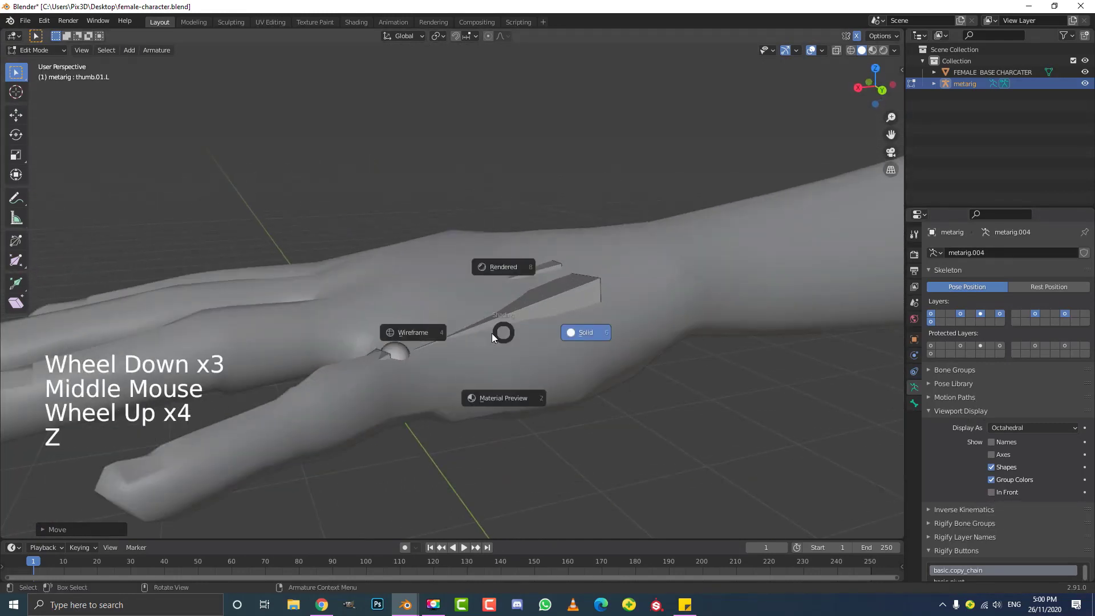
pyautogui.click(422, 336)
# - Move the left little finger's knuckle joint, lower the ring finger's knuckle along Z, and return to solid shading
pyautogui.moveTo(422, 335); pyautogui.dragTo(431, 300, button='middle')
pyautogui.press('g')
pyautogui.click(430, 318)
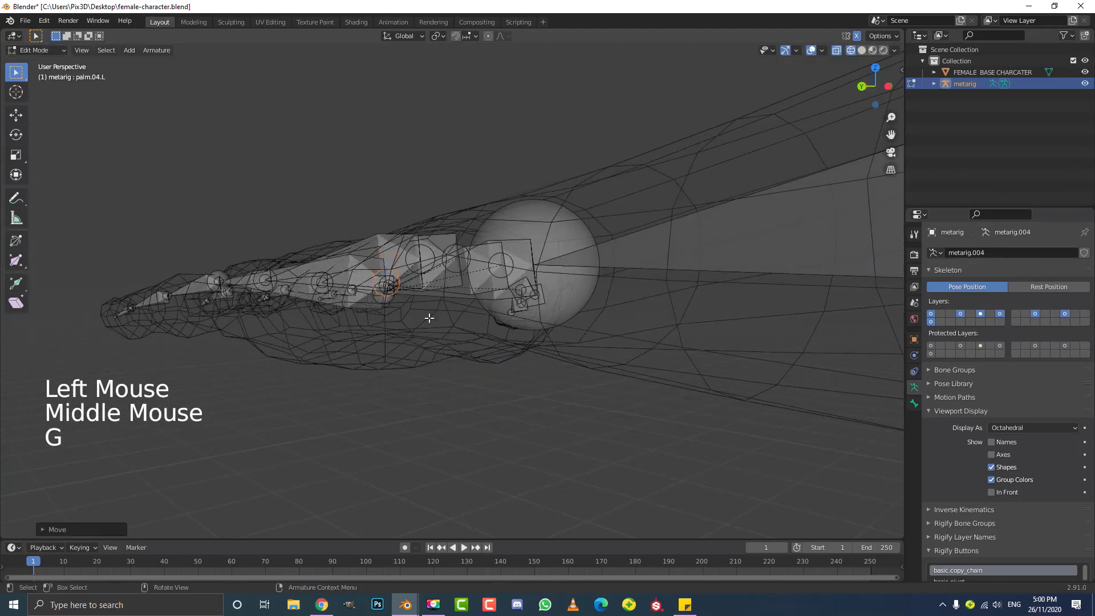
pyautogui.click(415, 247)
pyautogui.press('g')
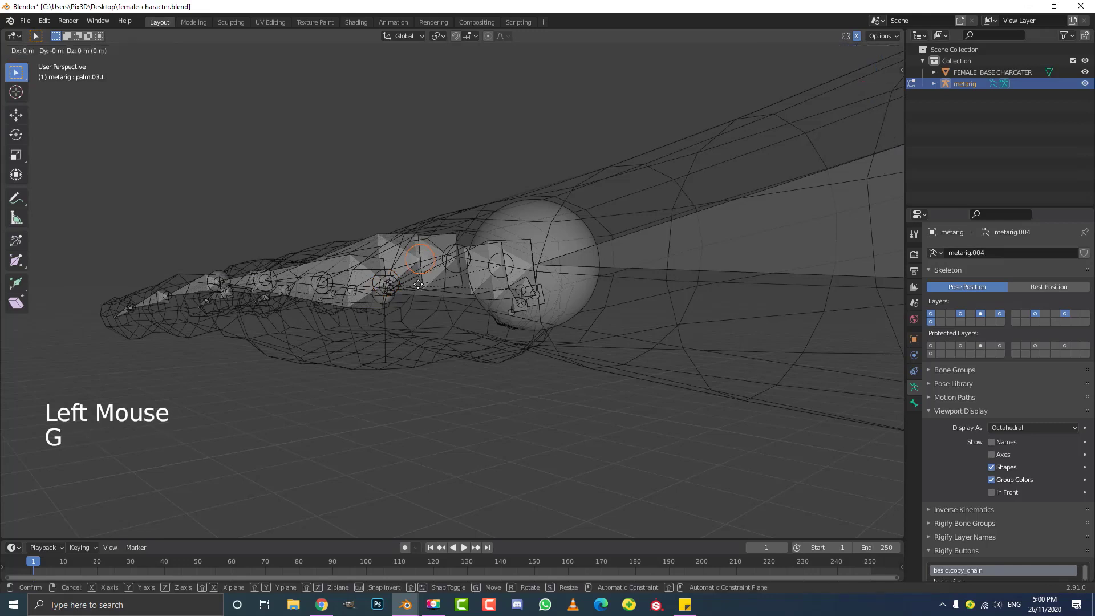
pyautogui.press('z')
pyautogui.click(418, 292)
pyautogui.press('z')
pyautogui.scroll(-4, 494, 293)
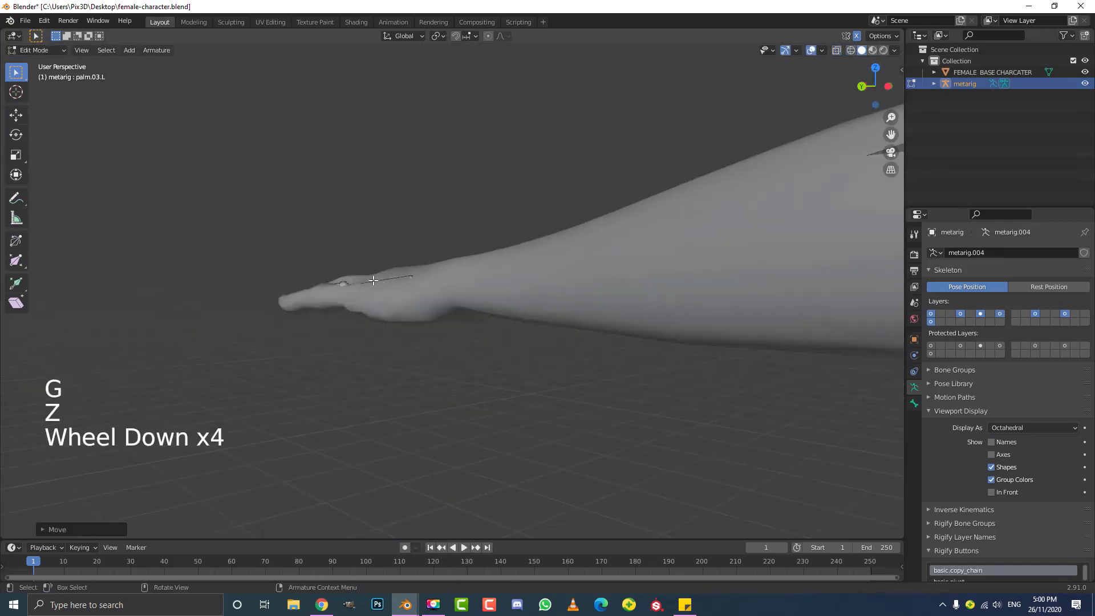
# - Select the left little finger's knuckle joint where it pokes through the mesh
pyautogui.moveTo(493, 293); pyautogui.dragTo(473, 325, button='middle')
pyautogui.scroll(2, 473, 325)
pyautogui.click(468, 338)
pyautogui.press('g')
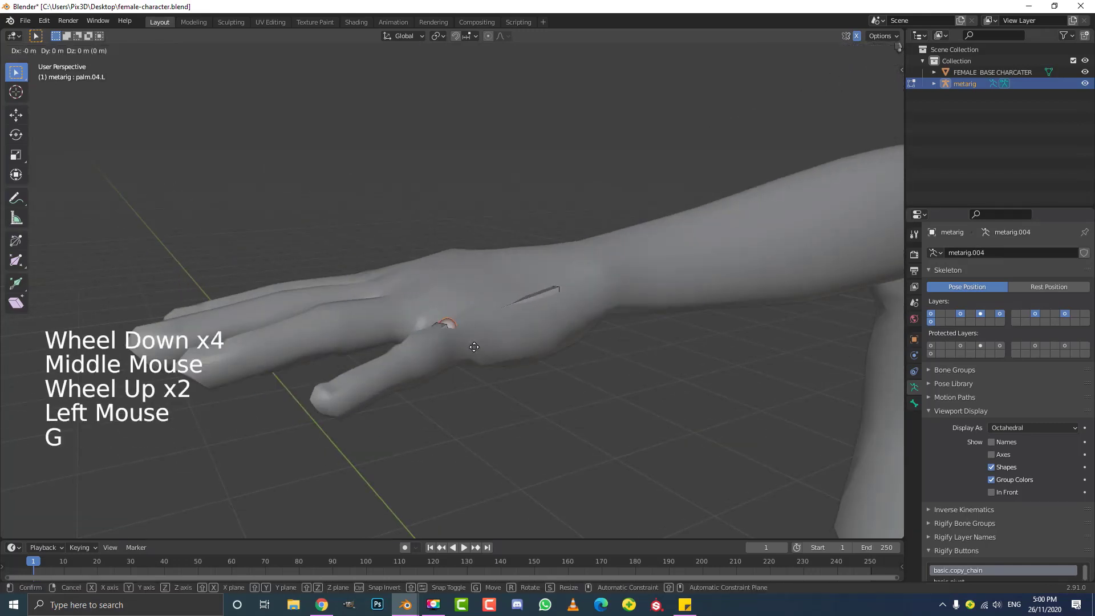
pyautogui.press('z')
pyautogui.press('Escape')
pyautogui.press('z')
pyautogui.moveTo(379, 353); pyautogui.dragTo(443, 390, button='middle')
pyautogui.press('c')
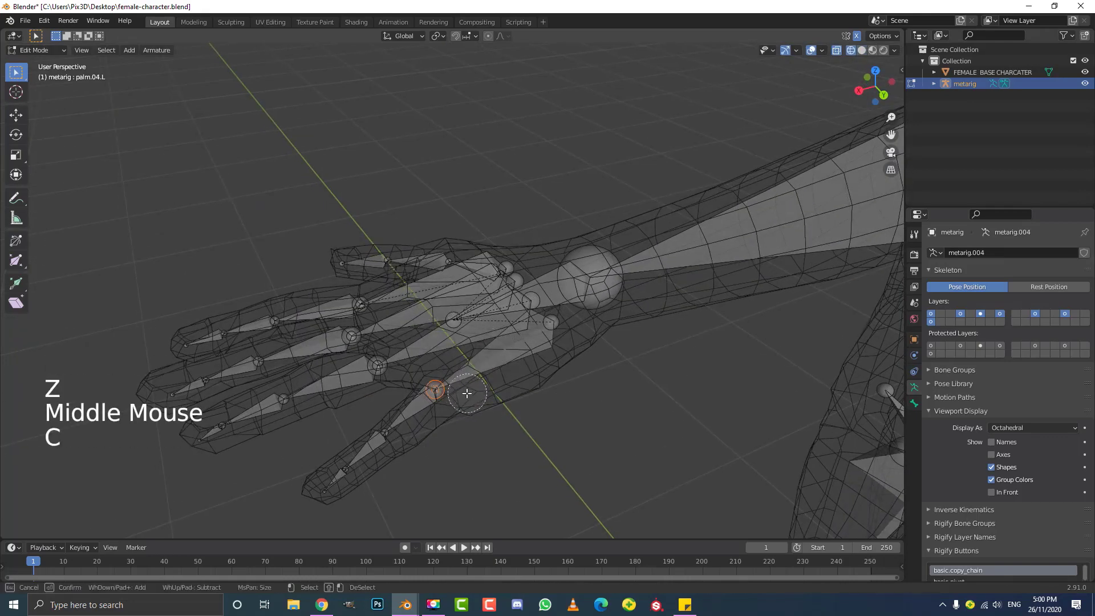
pyautogui.press('z')
# - Lower the left little finger's knuckle joint slightly along Z to sink it into the mesh
pyautogui.moveTo(471, 421); pyautogui.dragTo(460, 394, button='middle')
pyautogui.press('g')
pyautogui.press('z')
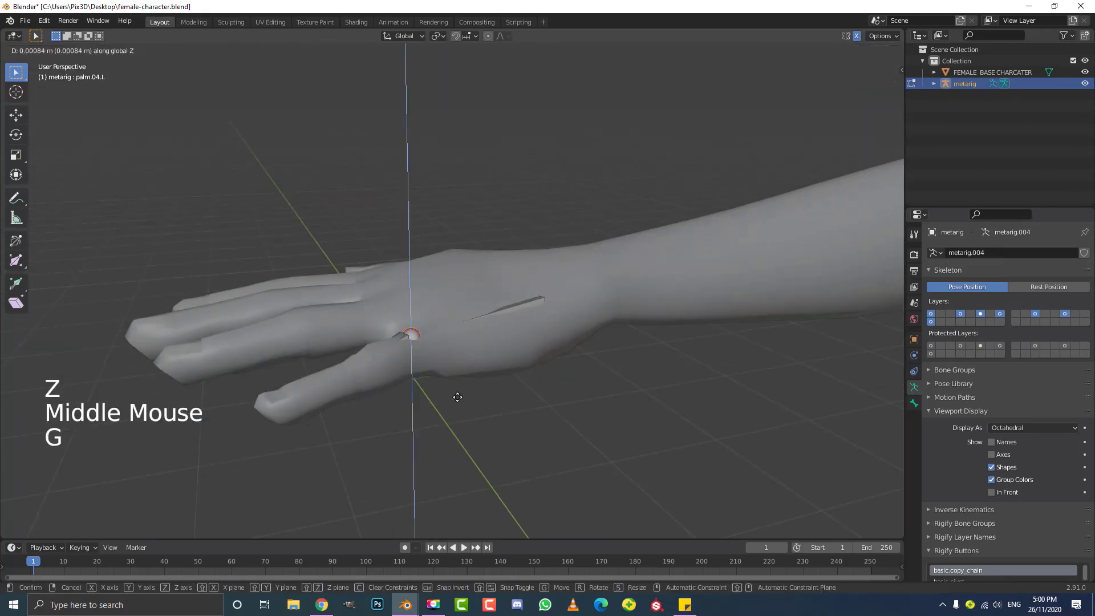
pyautogui.click(460, 405)
# - Examine how the left hand's finger, thumb and palm bones sit inside the mesh in wireframe and solid shading
pyautogui.press('z')
pyautogui.click(391, 376)
pyautogui.scroll(3, 399, 371)
pyautogui.moveTo(400, 371)
pyautogui.mouseDown(button='middle')
pyautogui.moveTo(437, 337)
pyautogui.moveTo(612, 360)
pyautogui.mouseUp(button='middle')
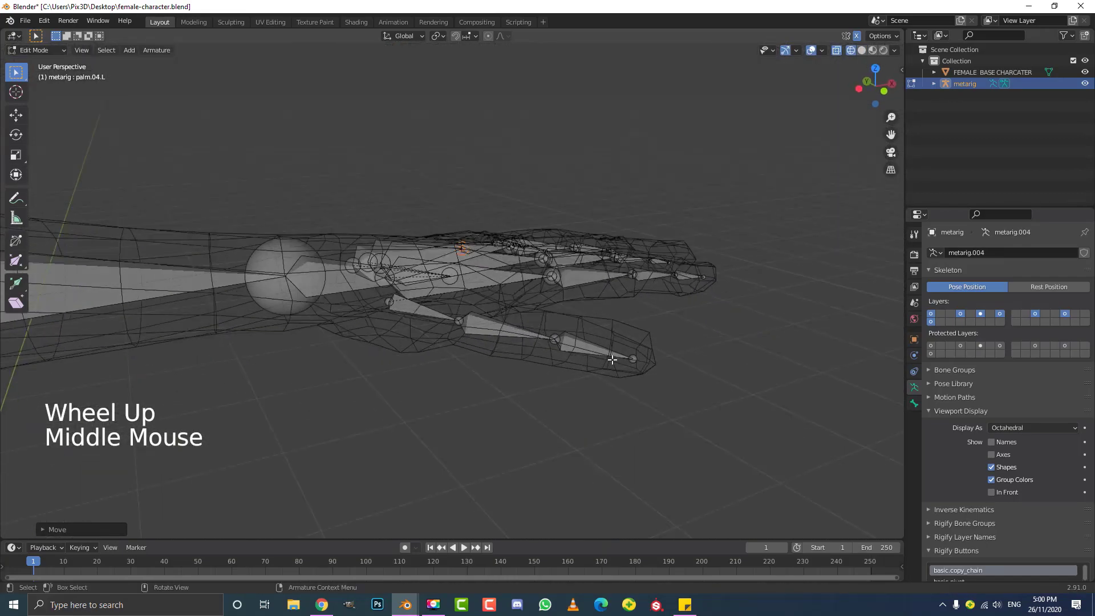
pyautogui.moveTo(531, 224); pyautogui.dragTo(489, 287, button='middle')
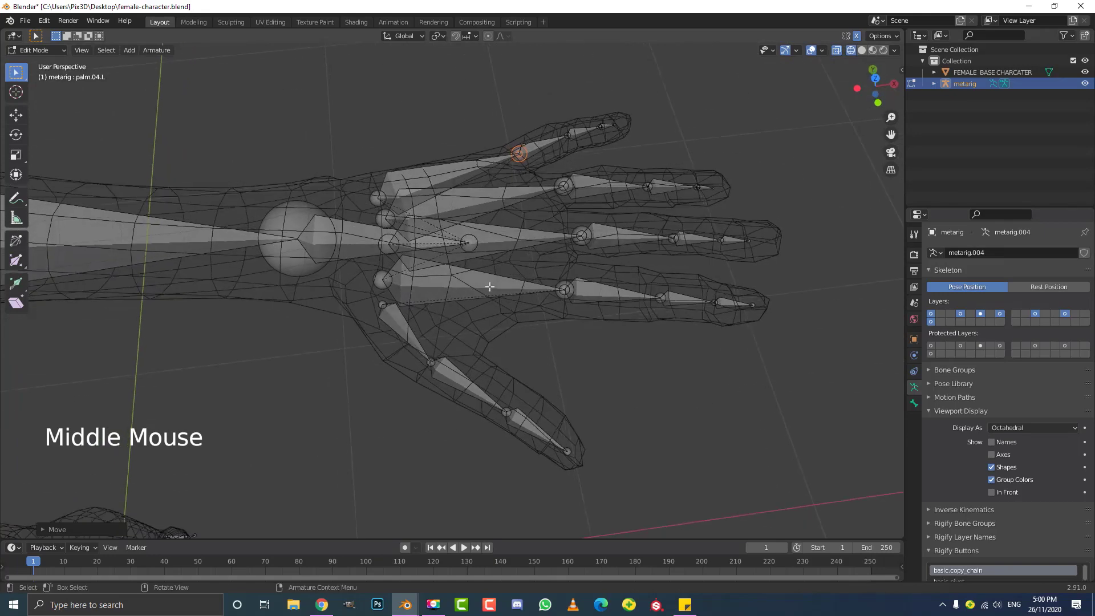
pyautogui.press('z')
pyautogui.click(571, 287)
pyautogui.scroll(-3, 510, 252)
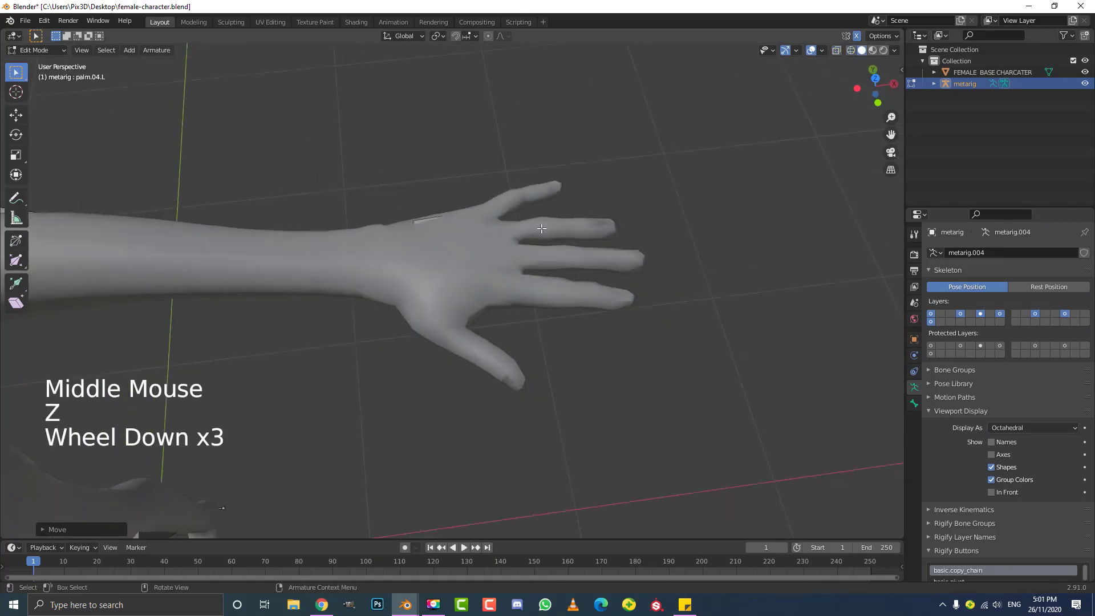
pyautogui.scroll(-1, 550, 250)
pyautogui.moveTo(577, 239); pyautogui.dragTo(467, 259, button='middle')
pyautogui.press('z')
pyautogui.click(406, 262)
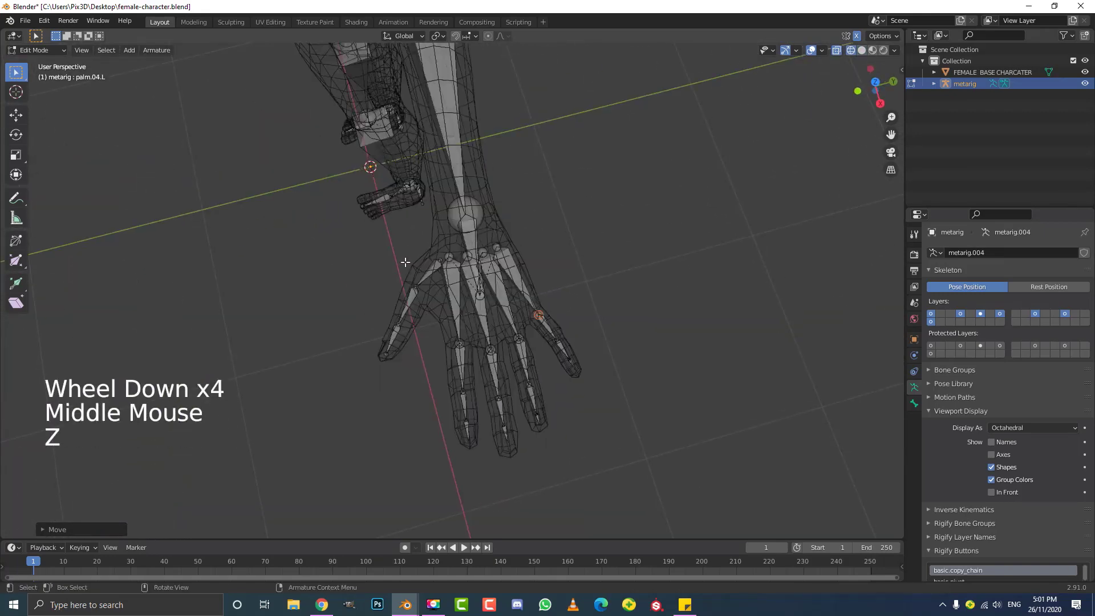
# - Show the character's head from the right side in wireframe shading and clear the bone selection
pyautogui.moveTo(556, 322)
pyautogui.mouseDown(button='middle')
pyautogui.moveTo(496, 297)
pyautogui.moveTo(440, 203)
pyautogui.moveTo(627, 206)
pyautogui.moveTo(462, 240)
pyautogui.moveTo(661, 243)
pyautogui.mouseUp(button='middle')
pyautogui.scroll(-2, 462, 240)
pyautogui.scroll(-2, 660, 242)
pyautogui.press('z')
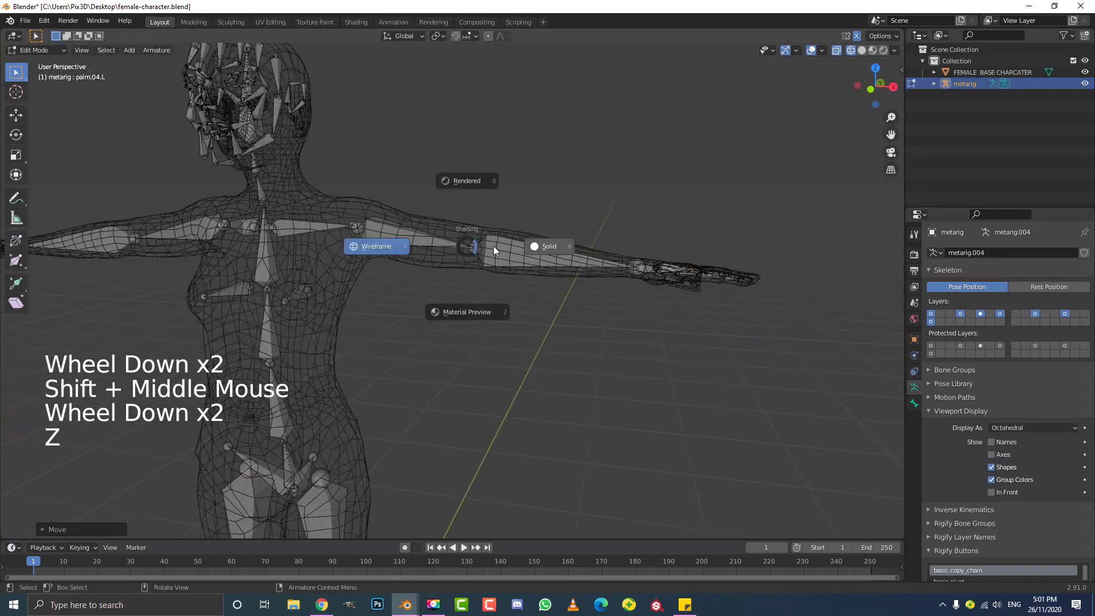
pyautogui.click(555, 246)
pyautogui.moveTo(555, 246)
pyautogui.keyDown('shift'); pyautogui.mouseDown(button='middle')
pyautogui.moveTo(399, 274)
pyautogui.moveTo(365, 220)
pyautogui.mouseUp(button='middle'); pyautogui.keyUp('shift')
pyautogui.scroll(1, 386, 276)
pyautogui.press('KP_3')
pyautogui.scroll(2, 364, 217)
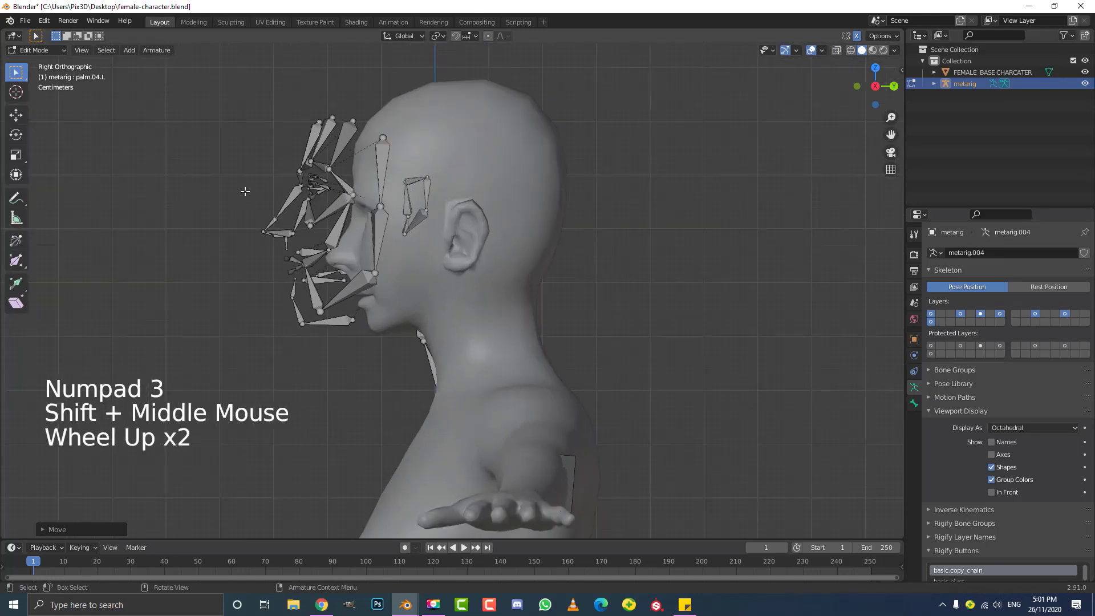
pyautogui.scroll(1, 339, 195)
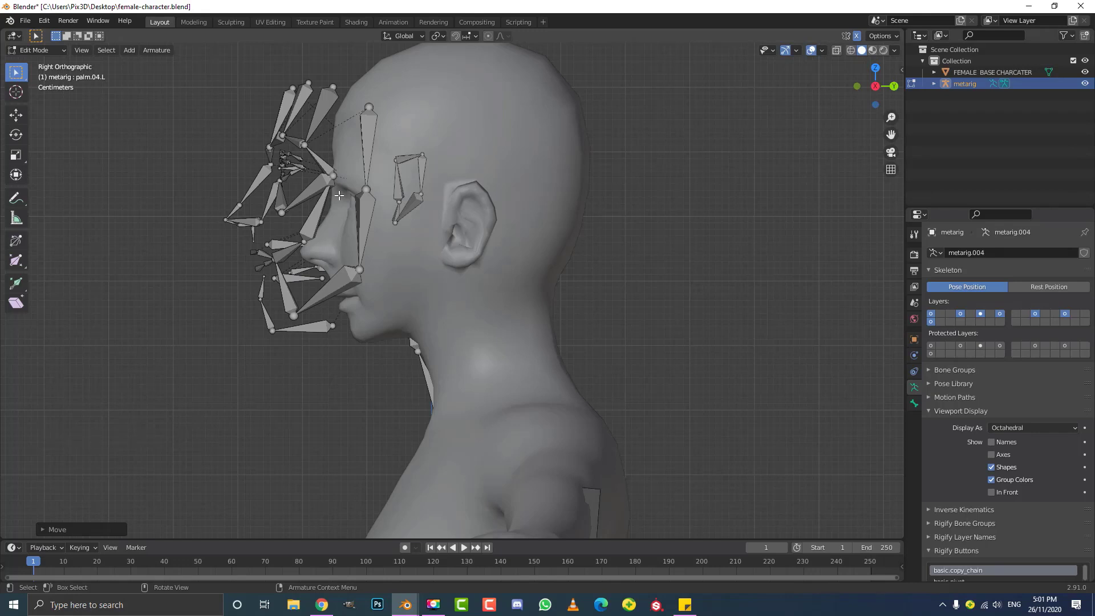
pyautogui.press('z')
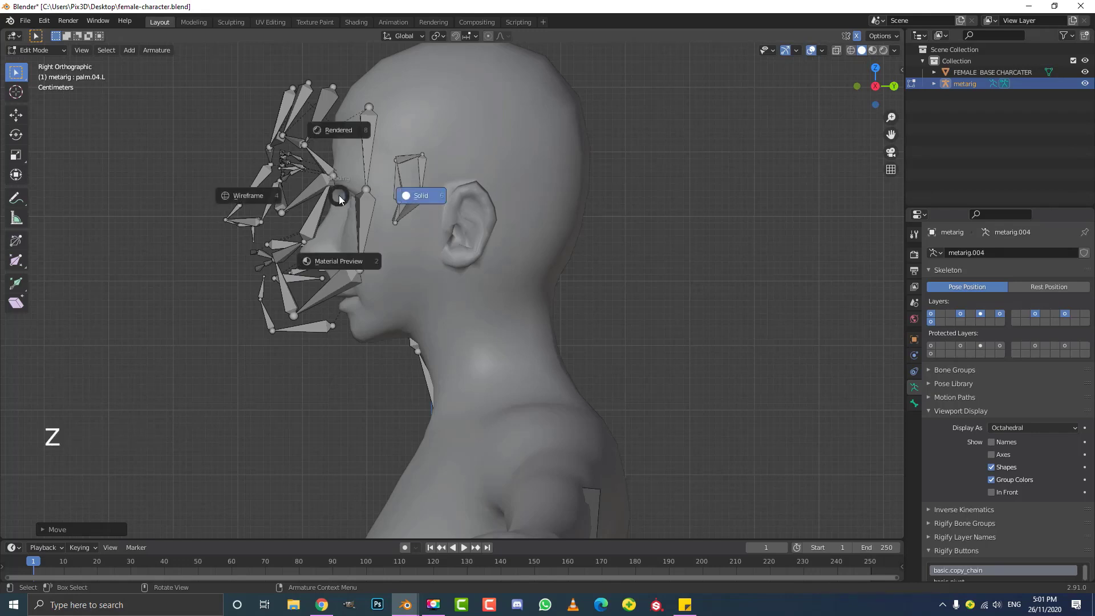
pyautogui.click(265, 195)
pyautogui.hotkey('alt', 'a')
# - Select all head, face and neck bones and move them about 0.115 m backward along Y into the mesh's head
pyautogui.keyDown('shift'); pyautogui.moveTo(374, 168); pyautogui.dragTo(358, 203, button='middle'); pyautogui.keyUp('shift')
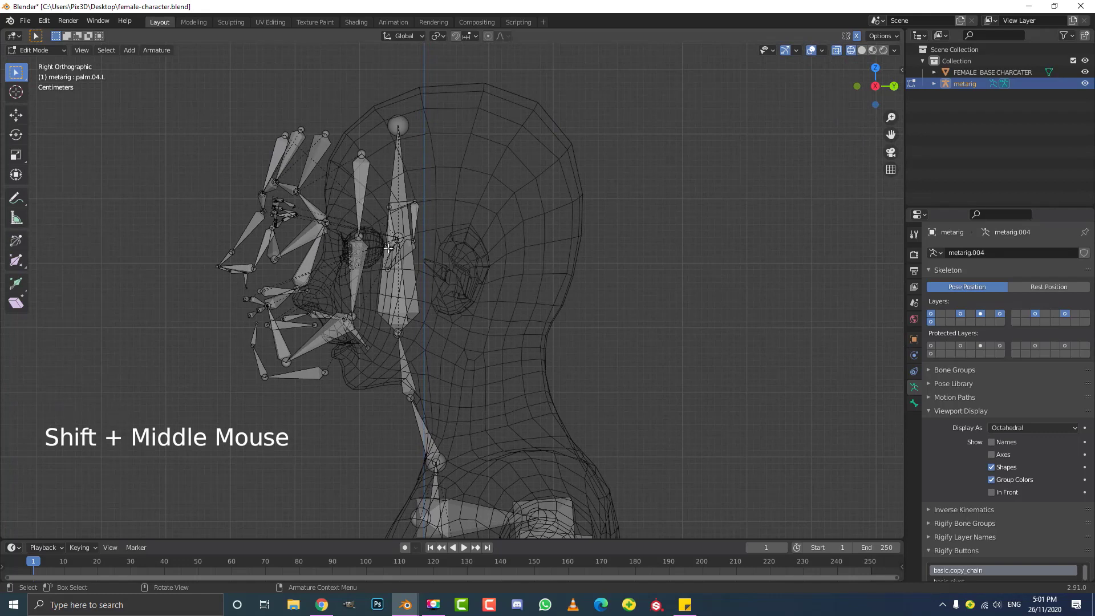
pyautogui.scroll(-2, 388, 248)
pyautogui.scroll(1, 419, 245)
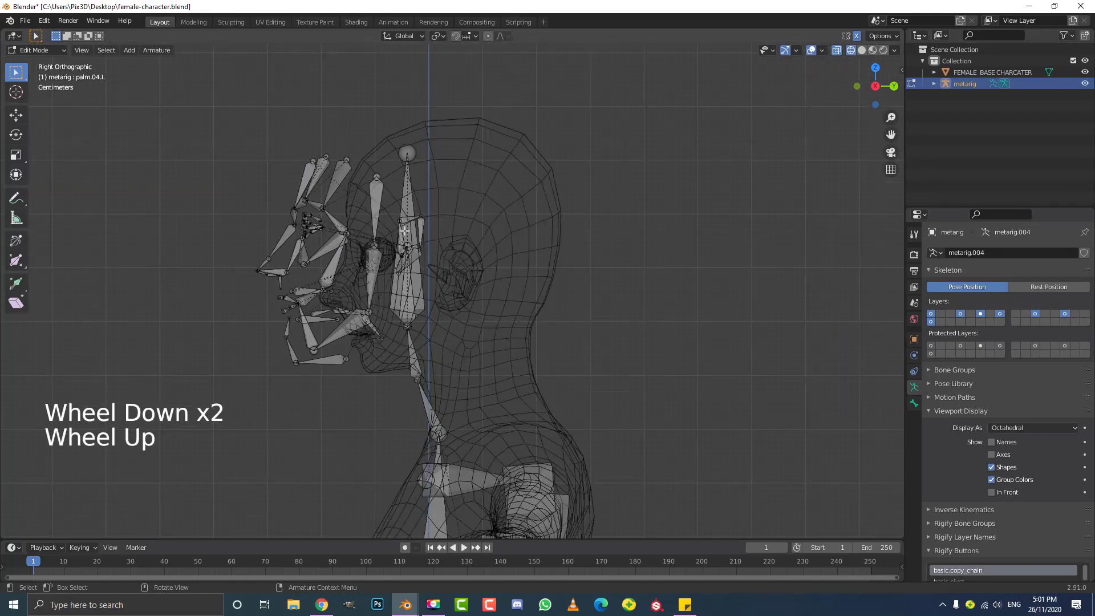
pyautogui.press('c')
pyautogui.scroll(-6, 410, 200)
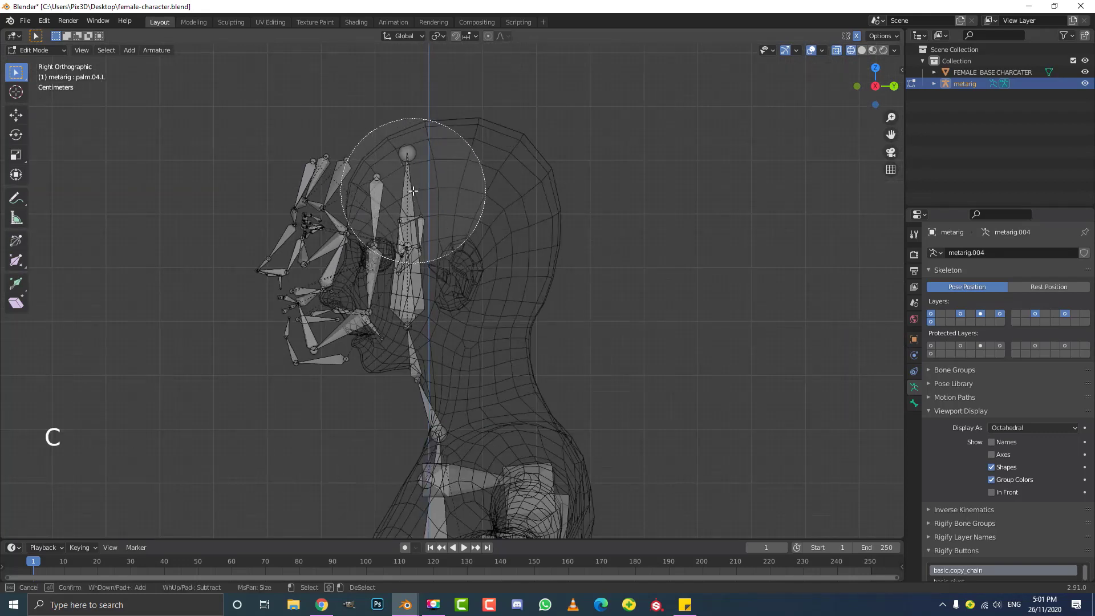
pyautogui.moveTo(423, 185)
pyautogui.mouseDown()
pyautogui.moveTo(347, 122)
pyautogui.moveTo(281, 288)
pyautogui.moveTo(379, 281)
pyautogui.moveTo(361, 230)
pyautogui.moveTo(313, 225)
pyautogui.moveTo(442, 319)
pyautogui.moveTo(432, 348)
pyautogui.mouseUp()
pyautogui.rightClick(417, 409)
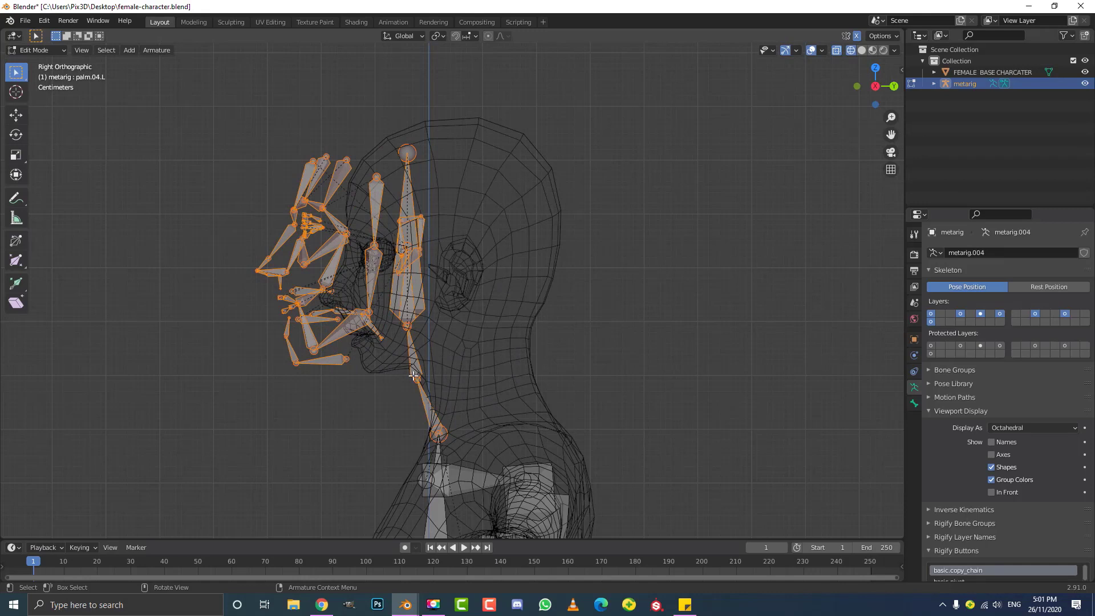
pyautogui.press('g')
pyautogui.press('y')
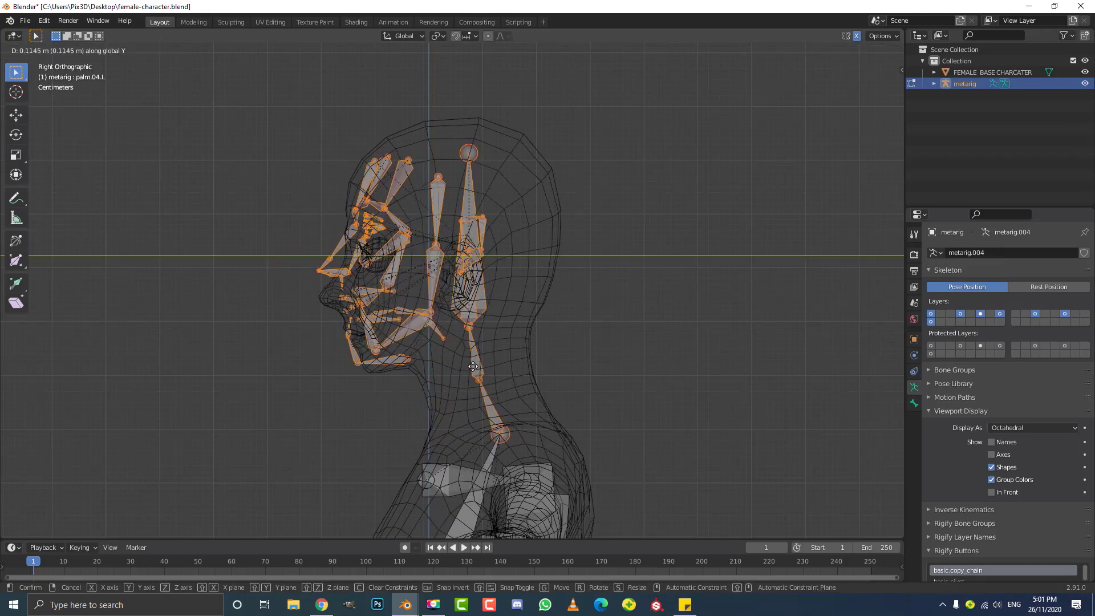
pyautogui.click(474, 371)
pyautogui.scroll(2, 463, 235)
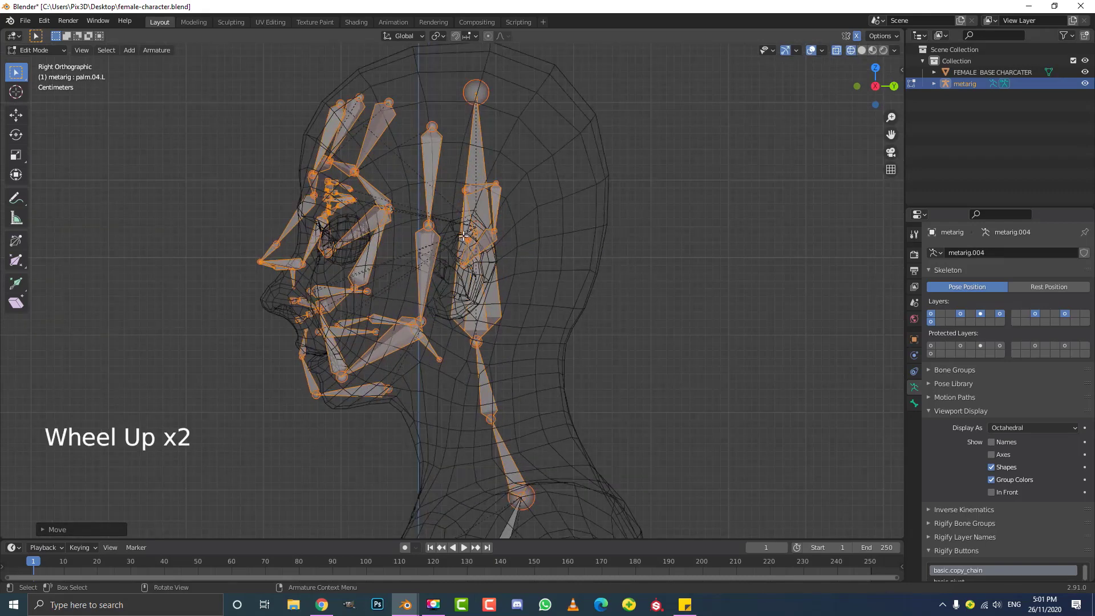
# - Reselect only the head and face bones and move them about 0.009 m backward and 0.021 m down in the head
pyautogui.scroll(-2, 399, 234)
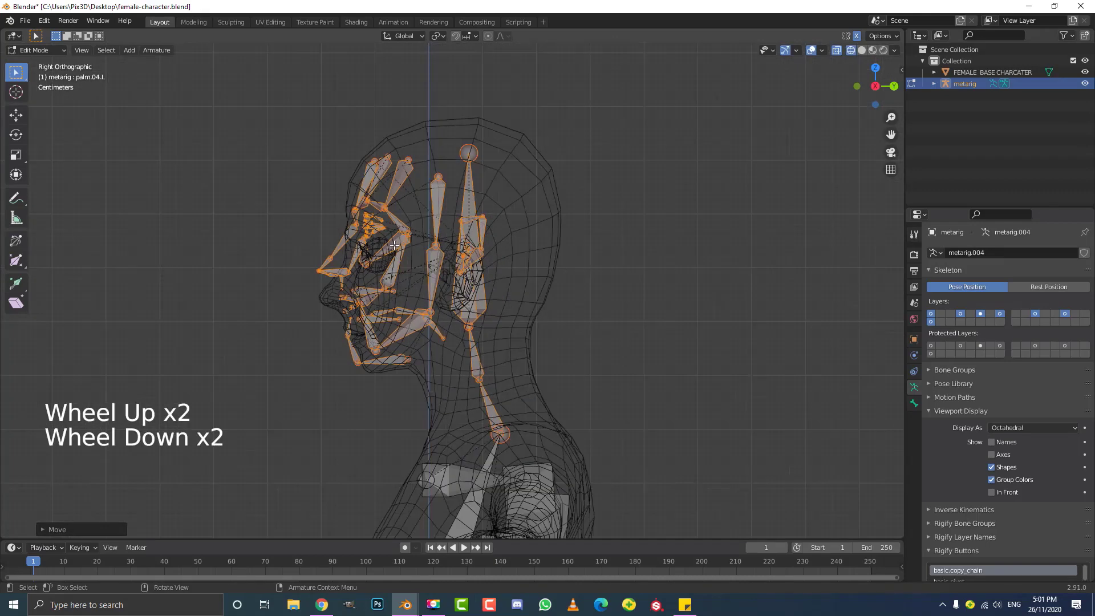
pyautogui.hotkey('alt', 'a')
pyautogui.press('c')
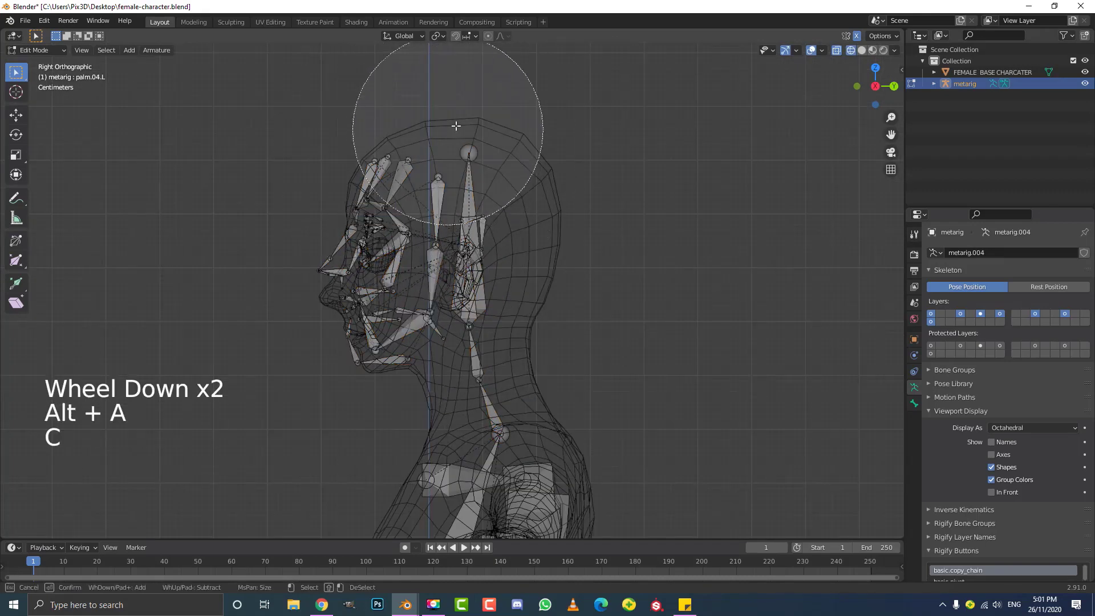
pyautogui.click(362, 205)
pyautogui.moveTo(362, 206)
pyautogui.mouseDown()
pyautogui.moveTo(313, 342)
pyautogui.moveTo(450, 251)
pyautogui.moveTo(487, 183)
pyautogui.moveTo(333, 289)
pyautogui.mouseUp()
pyautogui.rightClick(333, 290)
pyautogui.scroll(1, 458, 306)
pyautogui.press('g')
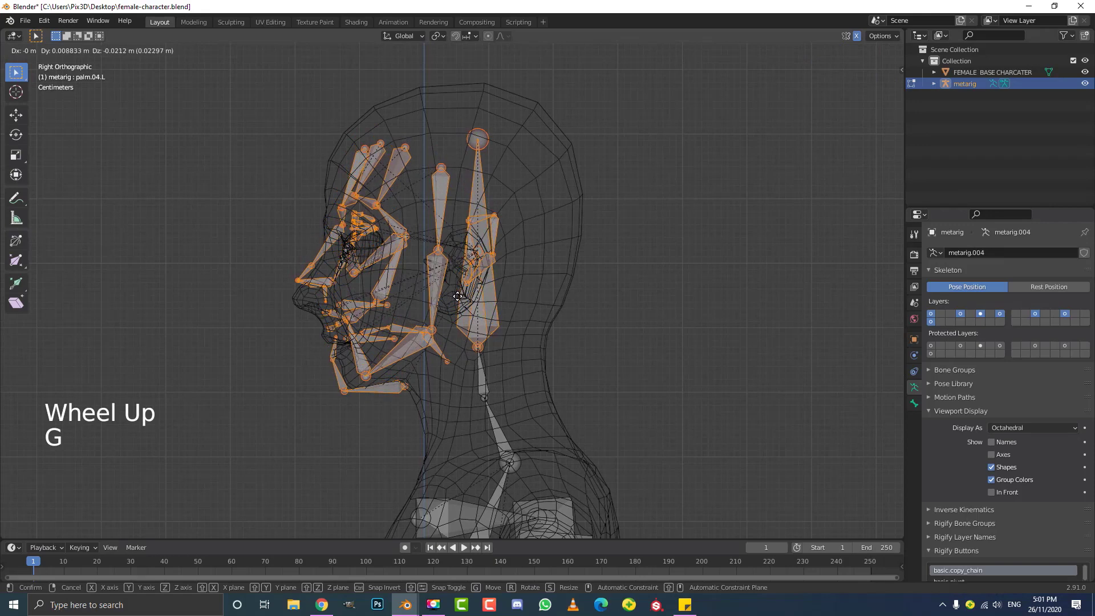
pyautogui.click(457, 296)
# - Rotate the head and face bones about 9° and shift them slightly forward and down to follow the face profile
pyautogui.press('r')
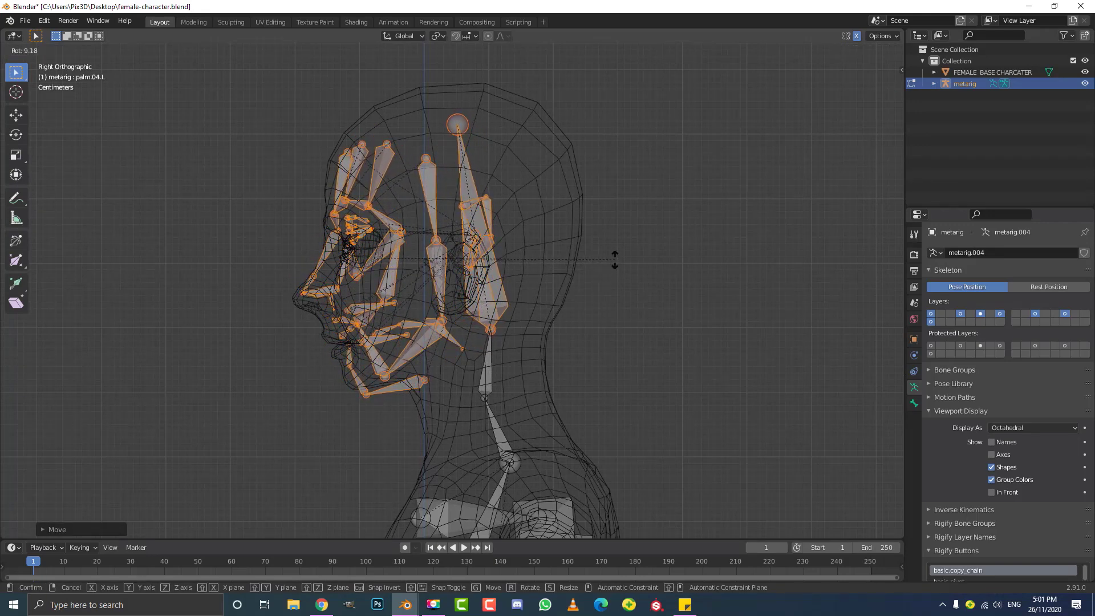
pyautogui.click(615, 260)
pyautogui.scroll(2, 592, 258)
pyautogui.press('g')
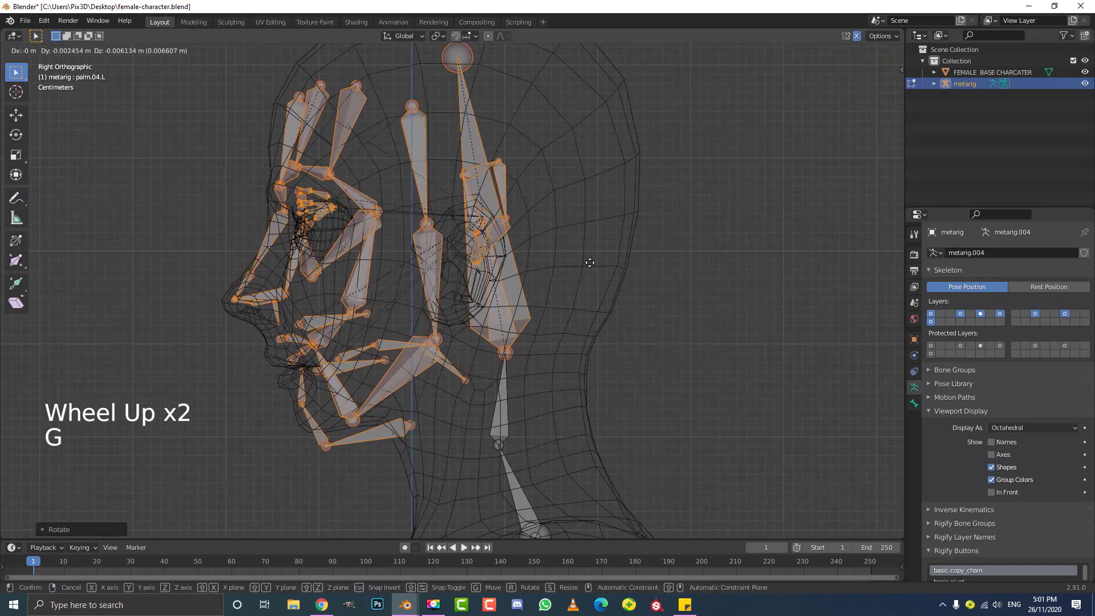
pyautogui.click(588, 264)
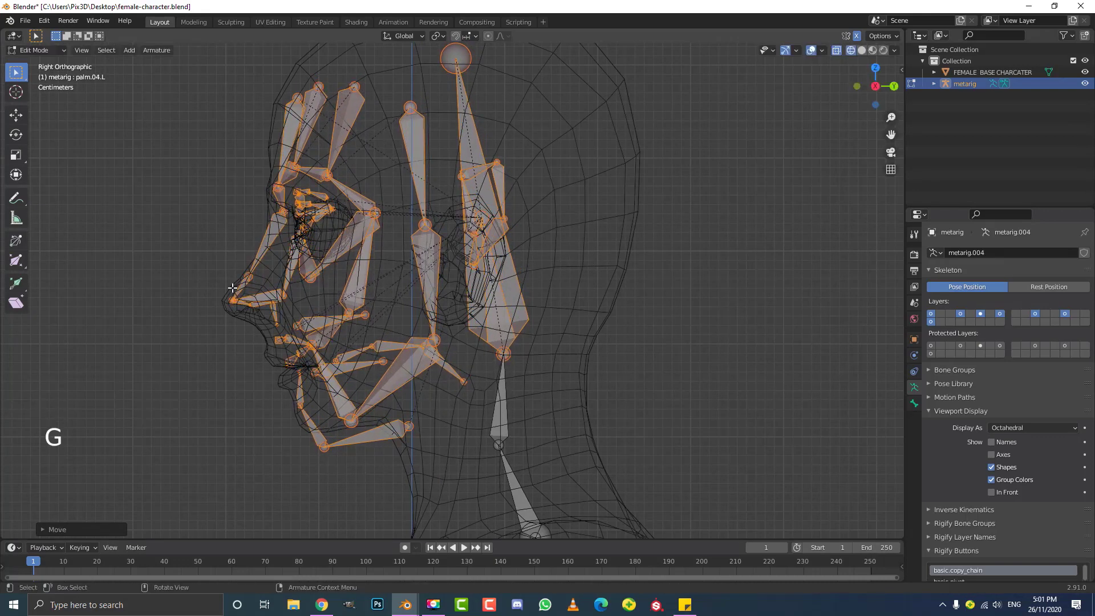
# - Select only the eye, eyelid, outer brow and upper cheek bones surrounding the eyes
pyautogui.scroll(1, 302, 211)
pyautogui.keyDown('shift'); pyautogui.moveTo(302, 211); pyautogui.dragTo(342, 228, button='middle'); pyautogui.keyUp('shift')
pyautogui.keyDown('shift'); pyautogui.scroll(1, 342, 228); pyautogui.keyUp('shift')
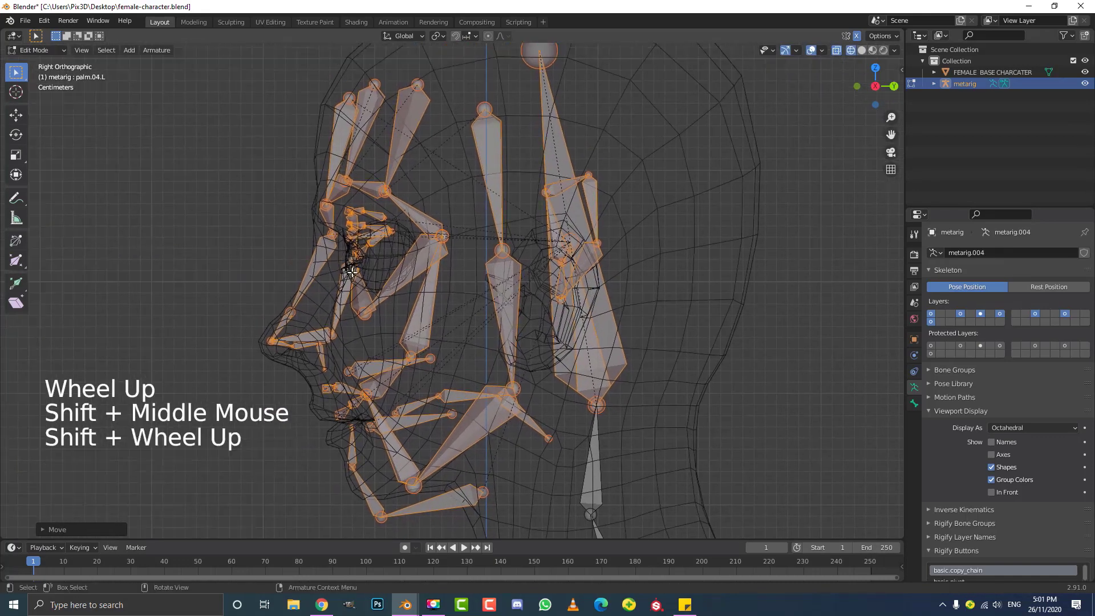
pyautogui.scroll(1, 355, 241)
pyautogui.hotkey('alt', 'a')
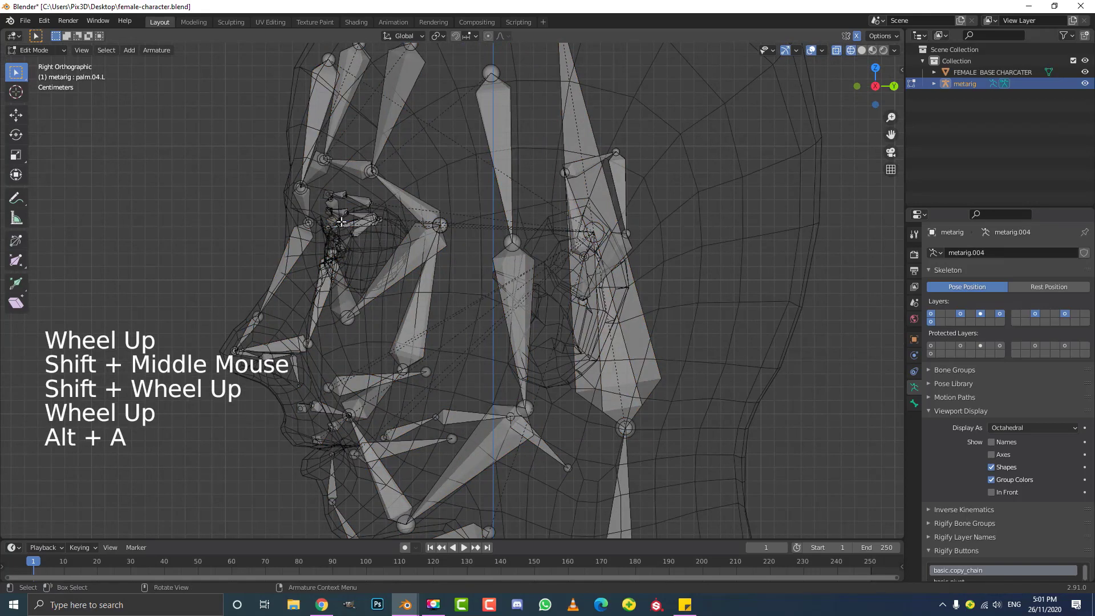
pyautogui.press('c')
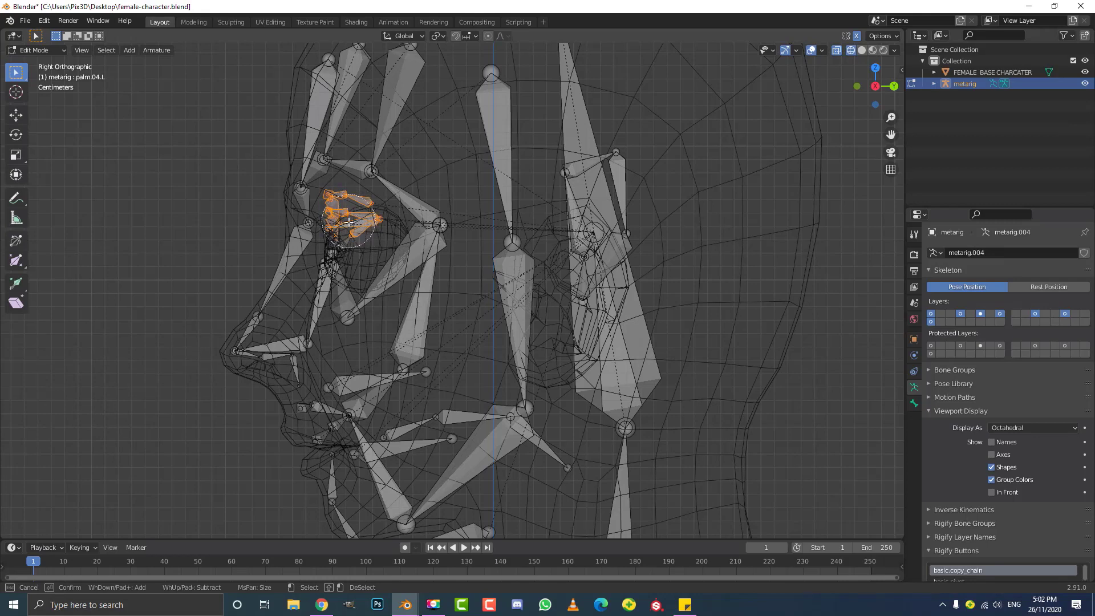
pyautogui.moveTo(352, 232); pyautogui.dragTo(367, 307)
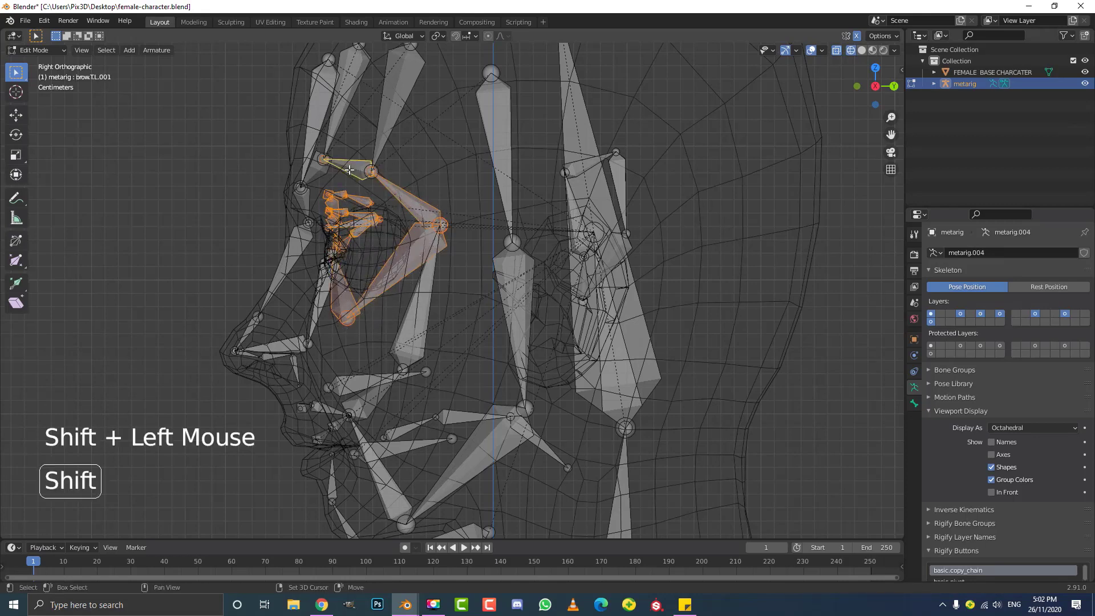
pyautogui.scroll(-4, 322, 180)
pyautogui.moveTo(324, 182)
pyautogui.mouseDown(button='middle')
pyautogui.moveTo(312, 231)
pyautogui.moveTo(632, 259)
pyautogui.mouseUp(button='middle')
pyautogui.press('z')
pyautogui.scroll(5, 570, 251)
pyautogui.press('z')
pyautogui.click(552, 271)
pyautogui.moveTo(552, 271); pyautogui.dragTo(491, 272, button='middle')
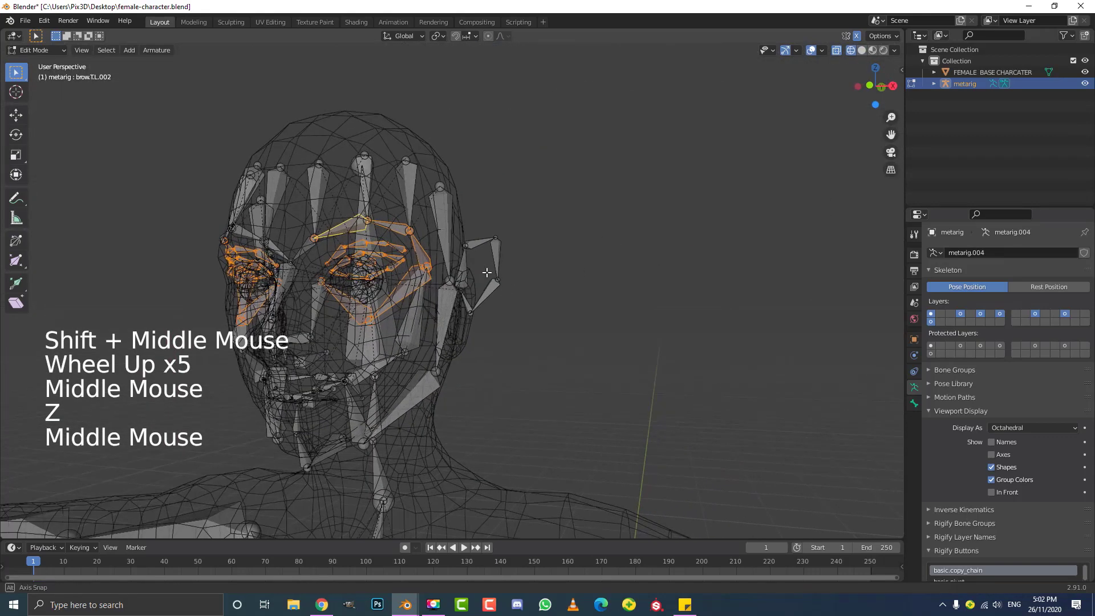
# - Move the selected eye-area bones inward and down in front view so they line up with the mesh's eyes
pyautogui.press('KP_1')
pyautogui.keyDown('shift'); pyautogui.moveTo(192, 297); pyautogui.dragTo(435, 301, button='middle'); pyautogui.keyUp('shift')
pyautogui.scroll(3, 422, 300)
pyautogui.scroll(-2, 422, 299)
pyautogui.press('g')
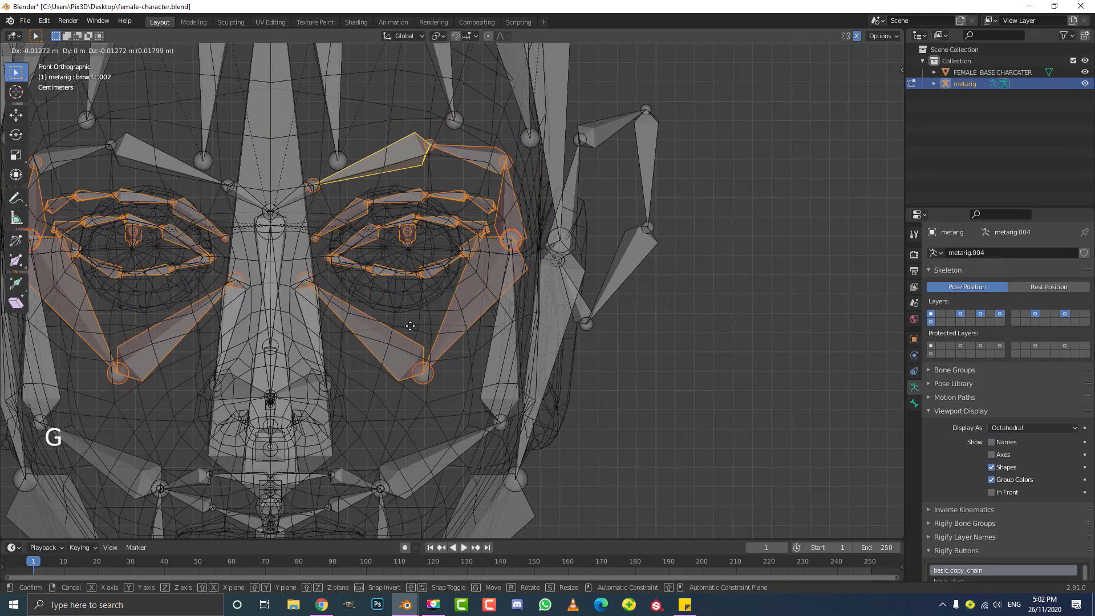
pyautogui.click(408, 329)
# - Switch to solid shading and display the armature in front of the mesh
pyautogui.press('z')
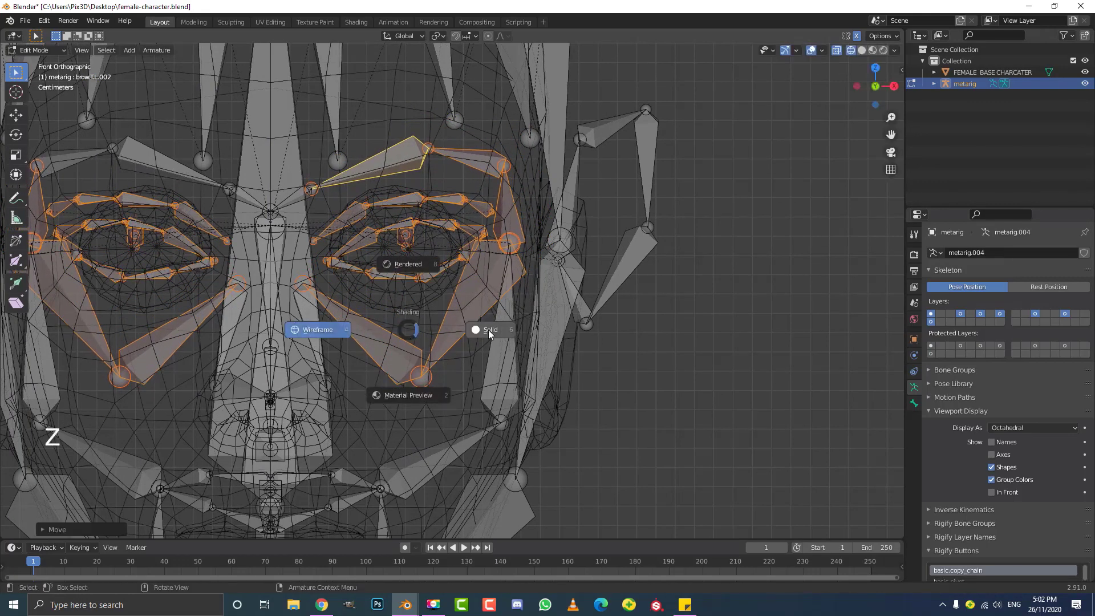
pyautogui.click(488, 330)
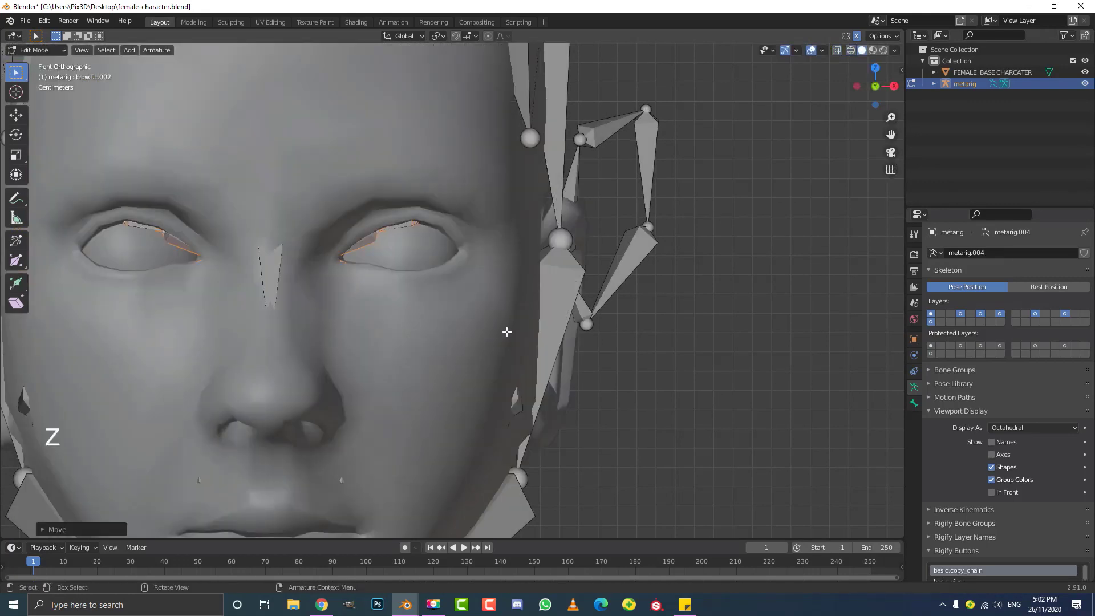
pyautogui.click(992, 493)
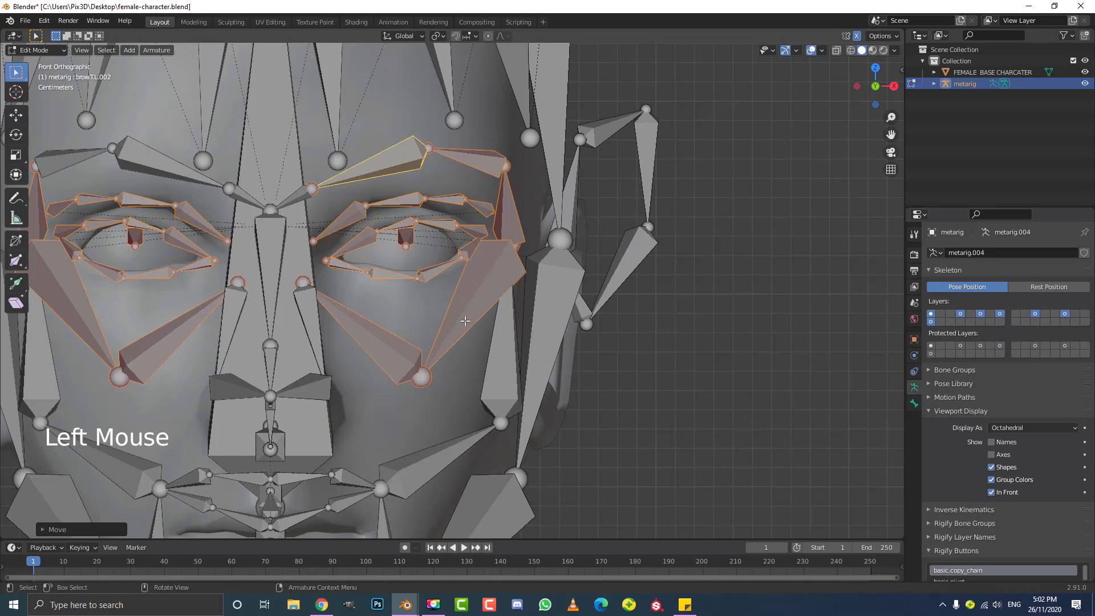
# - Nudge the eye-area bones slightly in front view to center them on the mesh's eyes
pyautogui.scroll(-1, 448, 294)
pyautogui.scroll(1, 460, 294)
pyautogui.press('g')
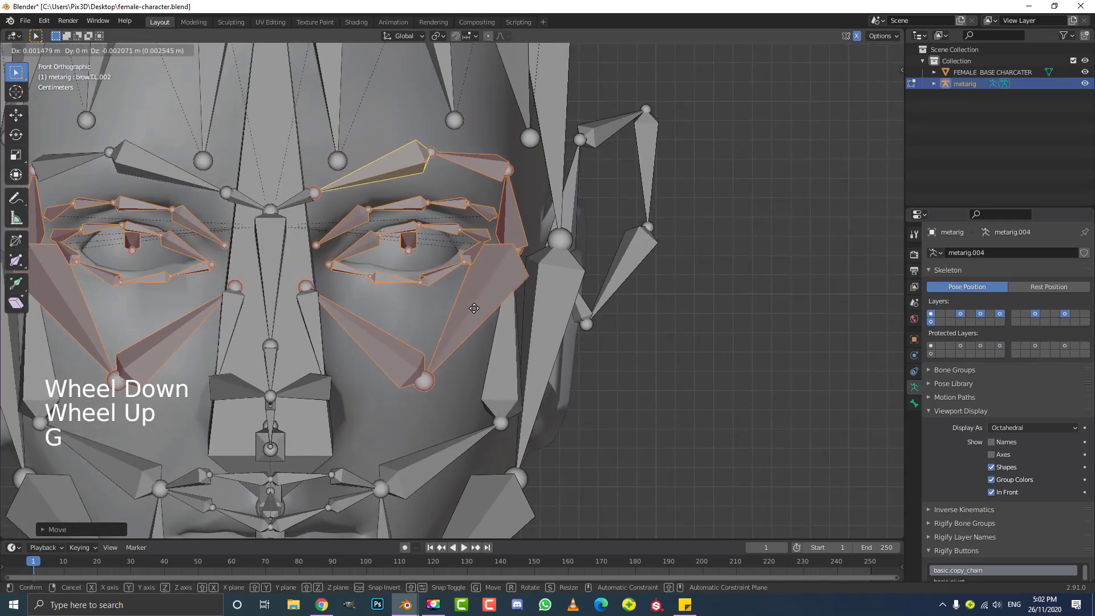
pyautogui.click(470, 305)
pyautogui.scroll(-4, 471, 305)
pyautogui.keyDown('shift'); pyautogui.moveTo(452, 333); pyautogui.dragTo(472, 308, button='middle'); pyautogui.keyUp('shift')
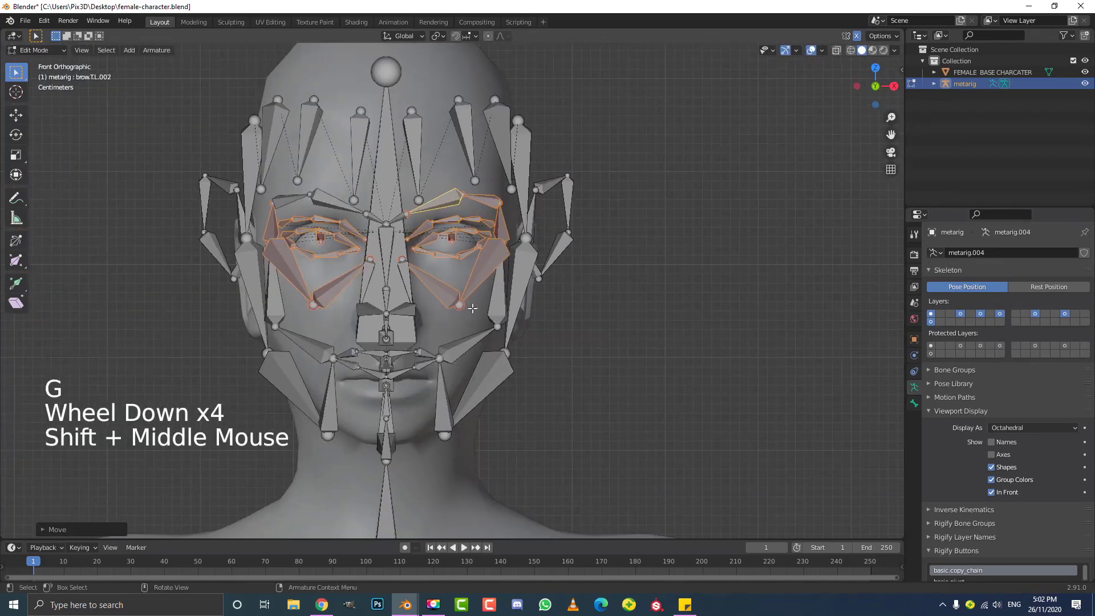
# - Select the left ear bones, move them about 0.035 m inward along X and rotate them about 17° in top view
pyautogui.moveTo(568, 249); pyautogui.dragTo(523, 260, button='middle')
pyautogui.scroll(3, 522, 261)
pyautogui.click(582, 248)
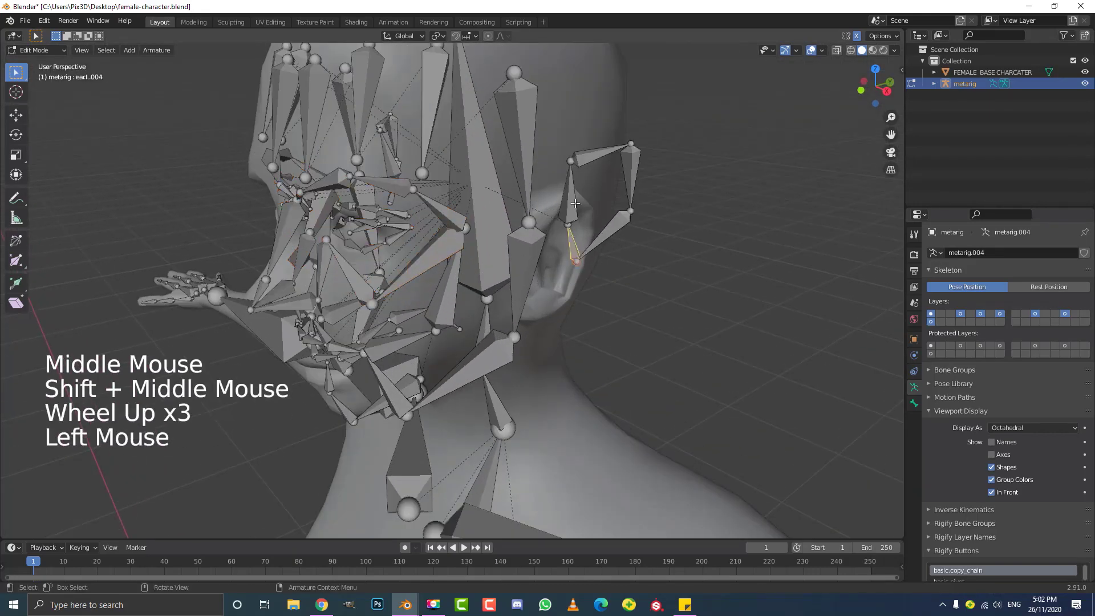
pyautogui.keyDown('shift'); pyautogui.click(595, 154); pyautogui.keyUp('shift')
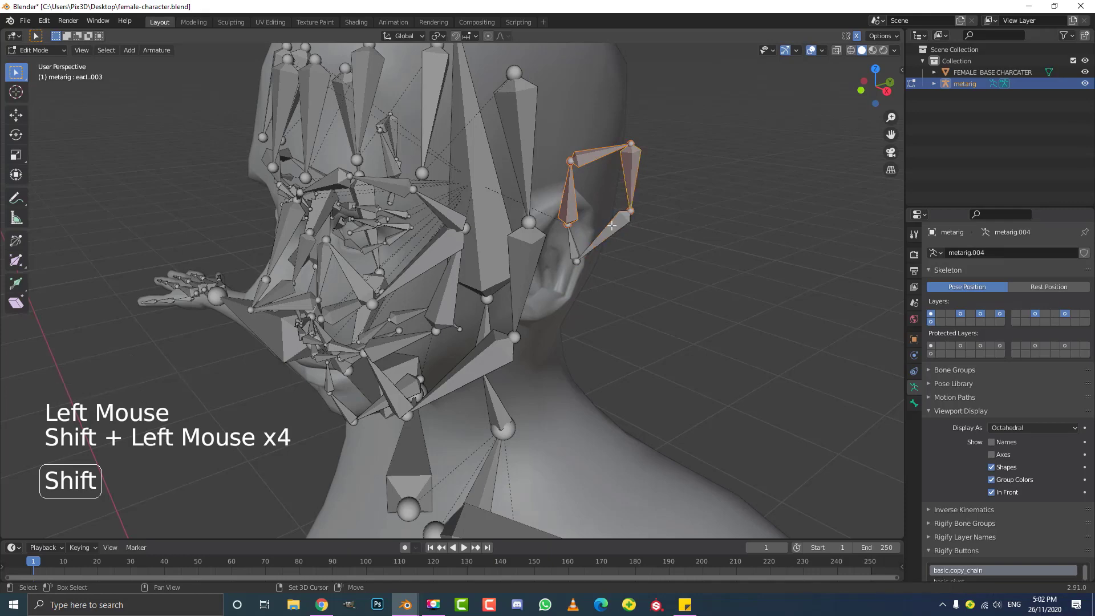
pyautogui.press('KP_7')
pyautogui.scroll(-6, 611, 228)
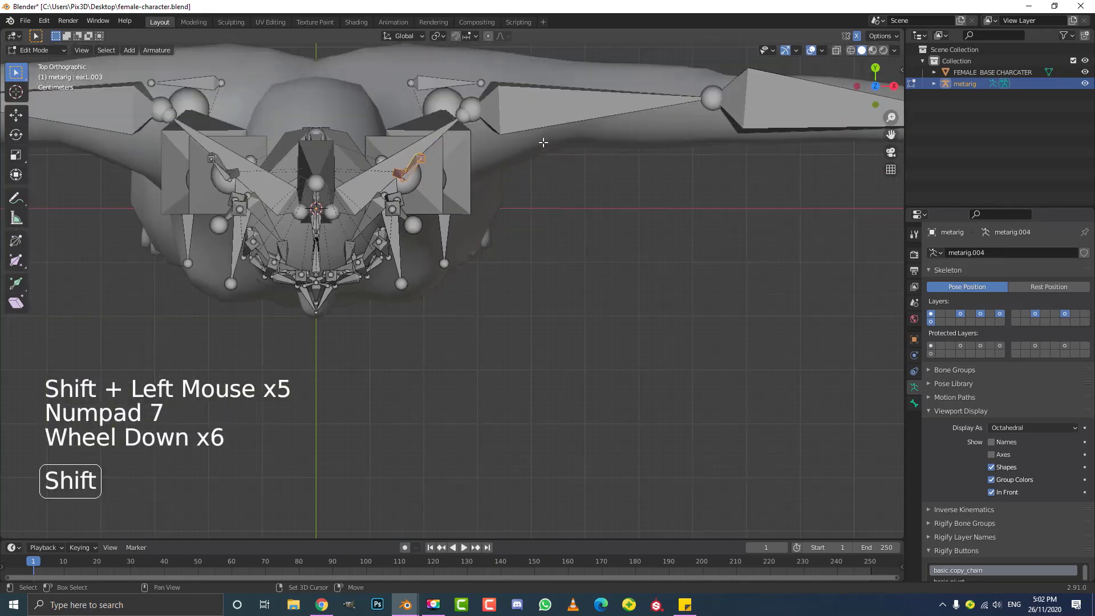
pyautogui.scroll(4, 481, 225)
pyautogui.keyDown('shift'); pyautogui.moveTo(542, 142); pyautogui.dragTo(435, 251, button='middle'); pyautogui.keyUp('shift')
pyautogui.press('g')
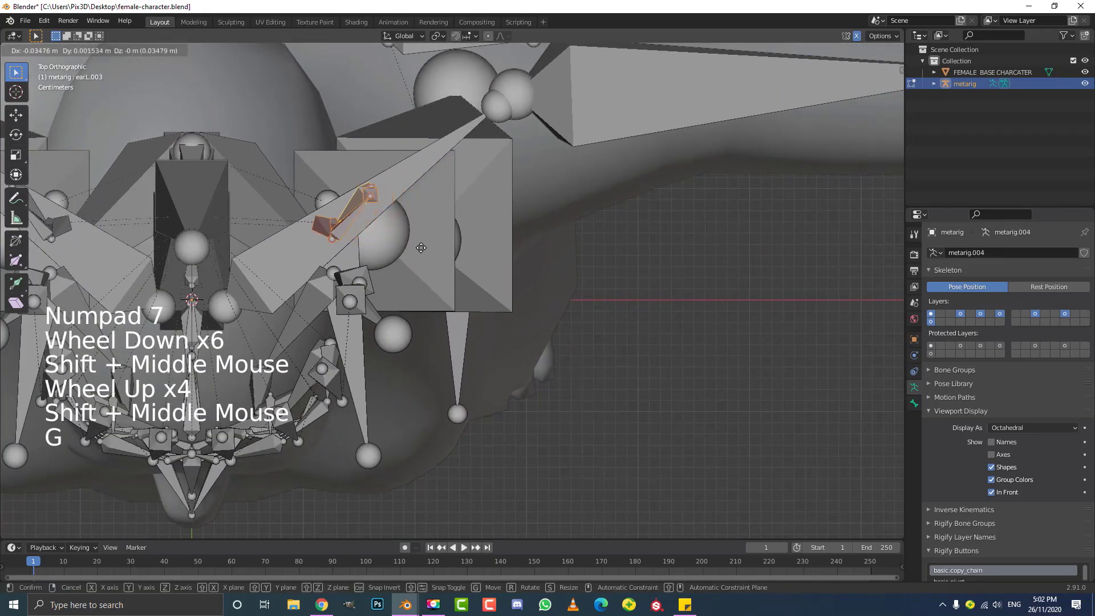
pyautogui.click(418, 248)
pyautogui.press('r')
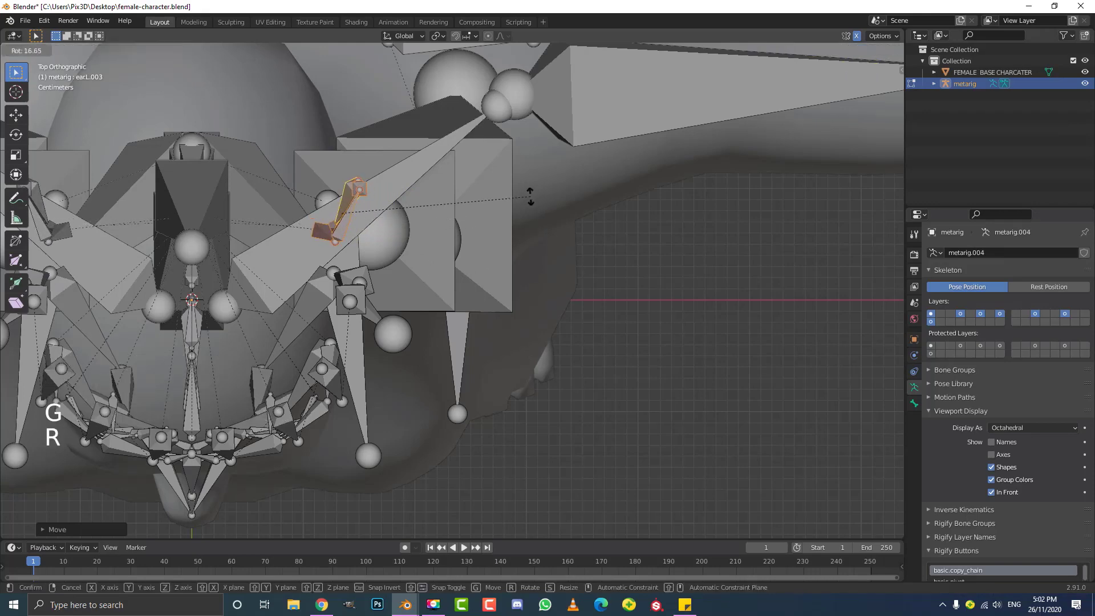
pyautogui.click(527, 193)
# - Move the left ear bones about 0.022 m forward and 0.054 m down onto the ear and rotate them in side view
pyautogui.press('KP_3')
pyautogui.keyDown('shift'); pyautogui.moveTo(503, 260); pyautogui.dragTo(451, 211, button='middle'); pyautogui.keyUp('shift')
pyautogui.keyDown('shift'); pyautogui.scroll(1, 450, 211); pyautogui.keyUp('shift')
pyautogui.scroll(1, 450, 211)
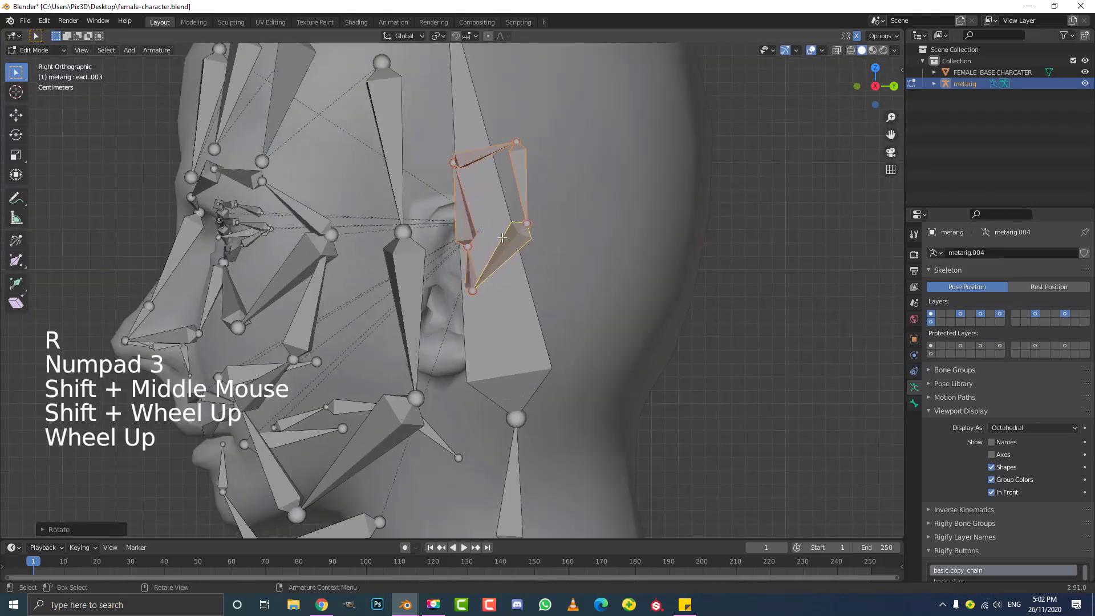
pyautogui.press('g')
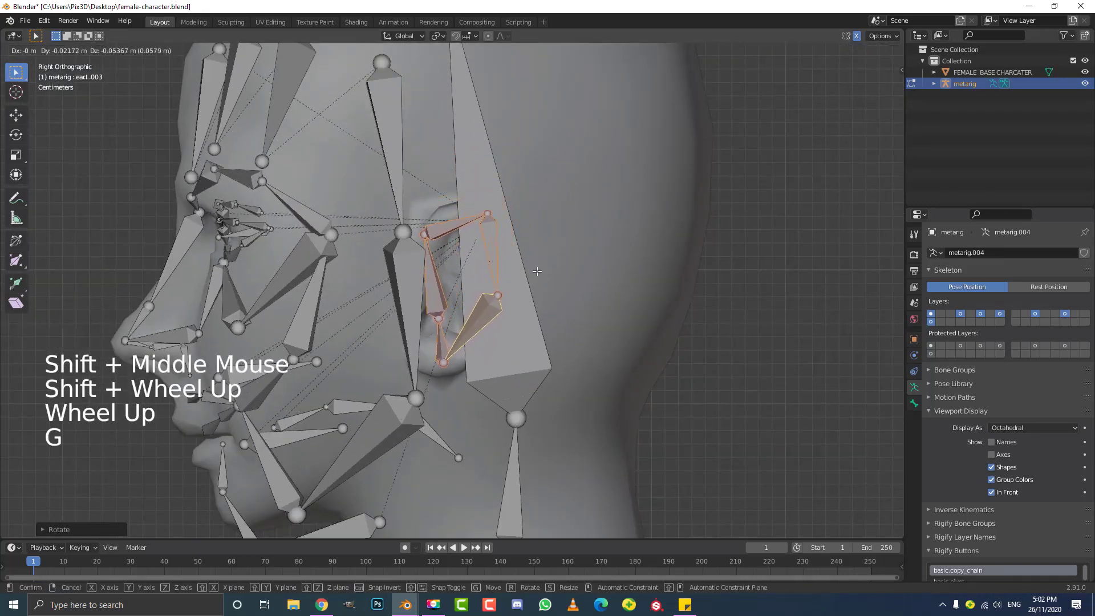
pyautogui.press('r')
pyautogui.click(623, 251)
# - Rotate the left ear bones slightly from above and shift them to sit within the ear mesh
pyautogui.scroll(-4, 623, 251)
pyautogui.moveTo(623, 252); pyautogui.dragTo(679, 364, button='middle')
pyautogui.press('r')
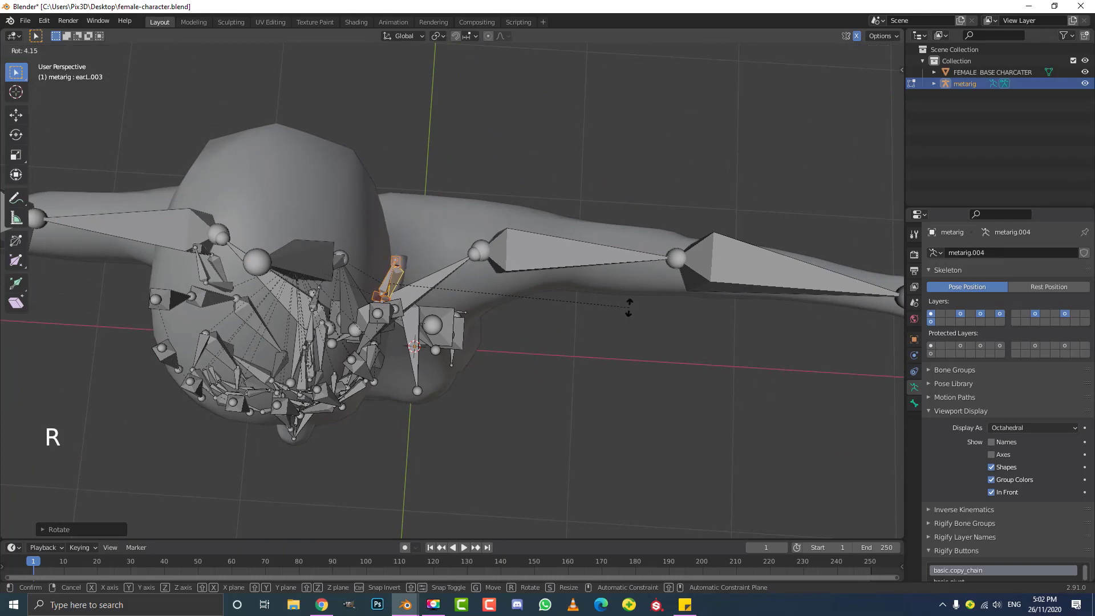
pyautogui.press('g')
pyautogui.click(635, 306)
pyautogui.scroll(-3, 640, 345)
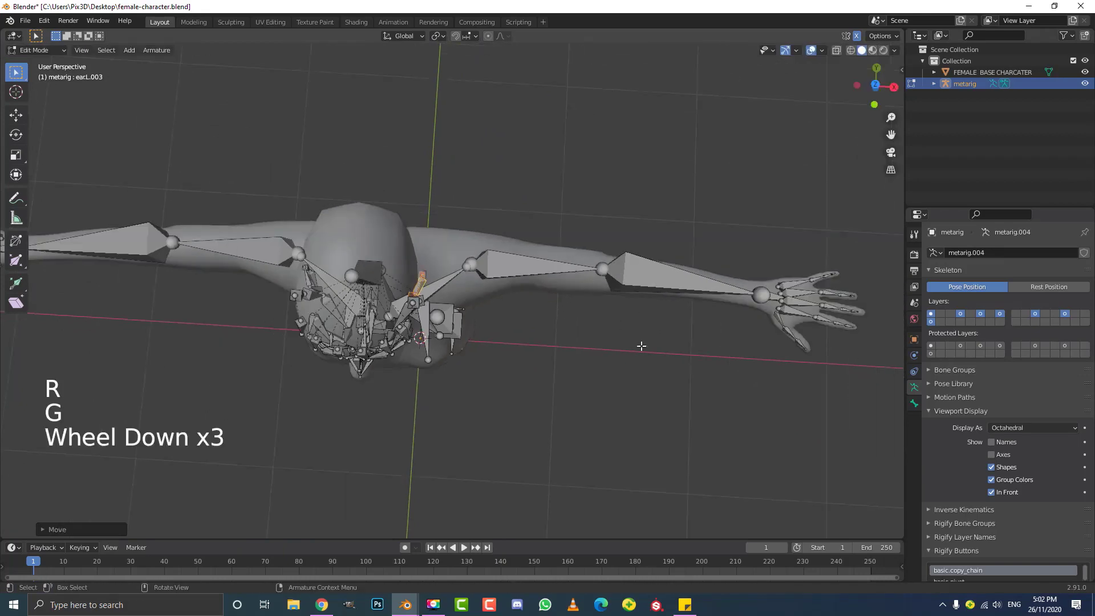
pyautogui.moveTo(640, 345); pyautogui.dragTo(574, 232, button='middle')
pyautogui.scroll(4, 536, 268)
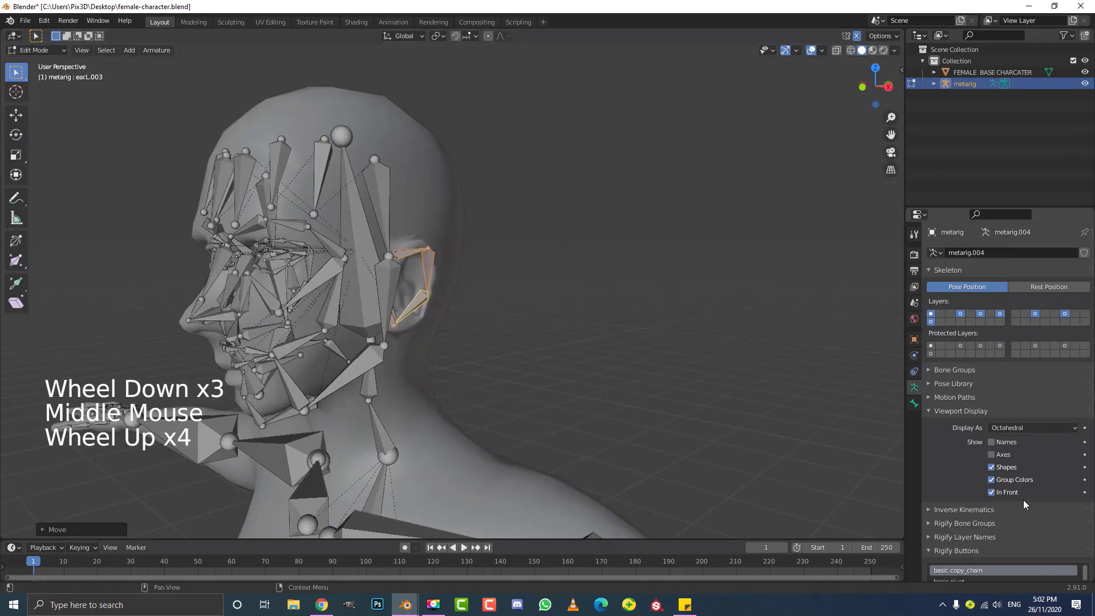
# - Turn off the armature's In Front display and nudge the protruding joint at the back of the left ear
pyautogui.click(991, 493)
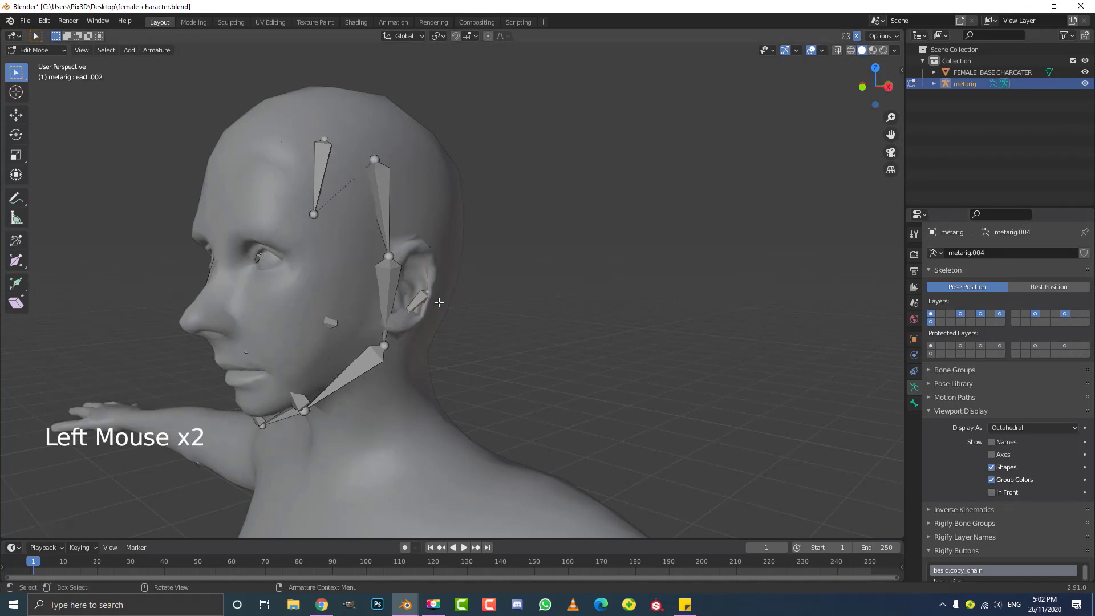
pyautogui.scroll(2, 438, 302)
pyautogui.click(413, 297)
pyautogui.press('g')
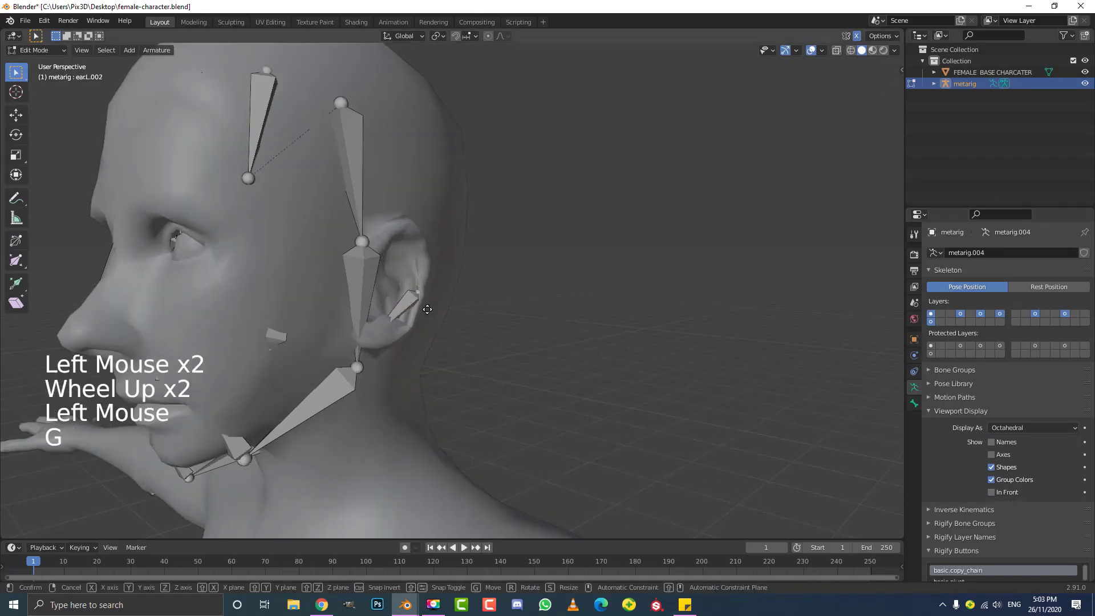
pyautogui.click(426, 313)
# - Move the left temple bone about 0.012 m inward along X into the side of the head
pyautogui.click(344, 124)
pyautogui.moveTo(344, 124); pyautogui.dragTo(432, 232, button='middle')
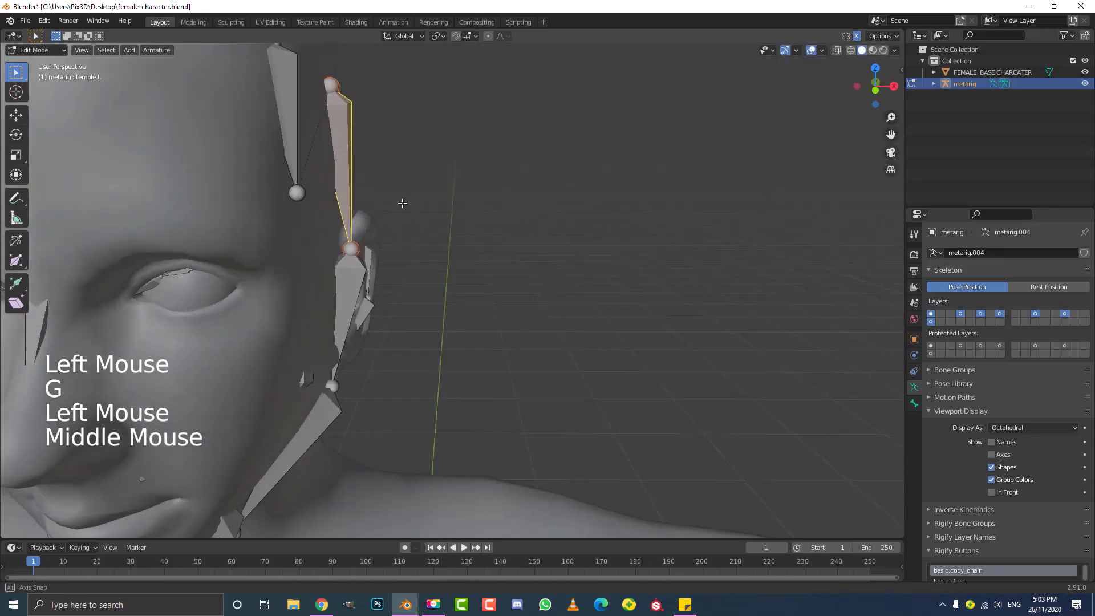
pyautogui.scroll(-1, 432, 233)
pyautogui.press('g')
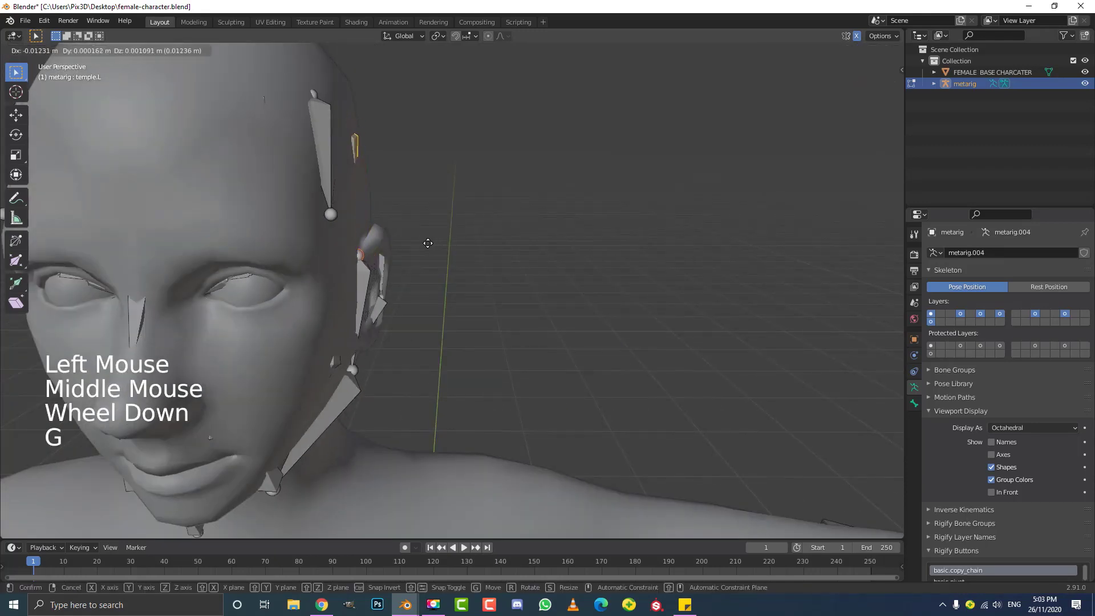
pyautogui.click(427, 243)
# - Move the left outer forehead bone inward so it sits inside the head mesh
pyautogui.click(322, 131)
pyautogui.moveTo(322, 131); pyautogui.dragTo(369, 140, button='middle')
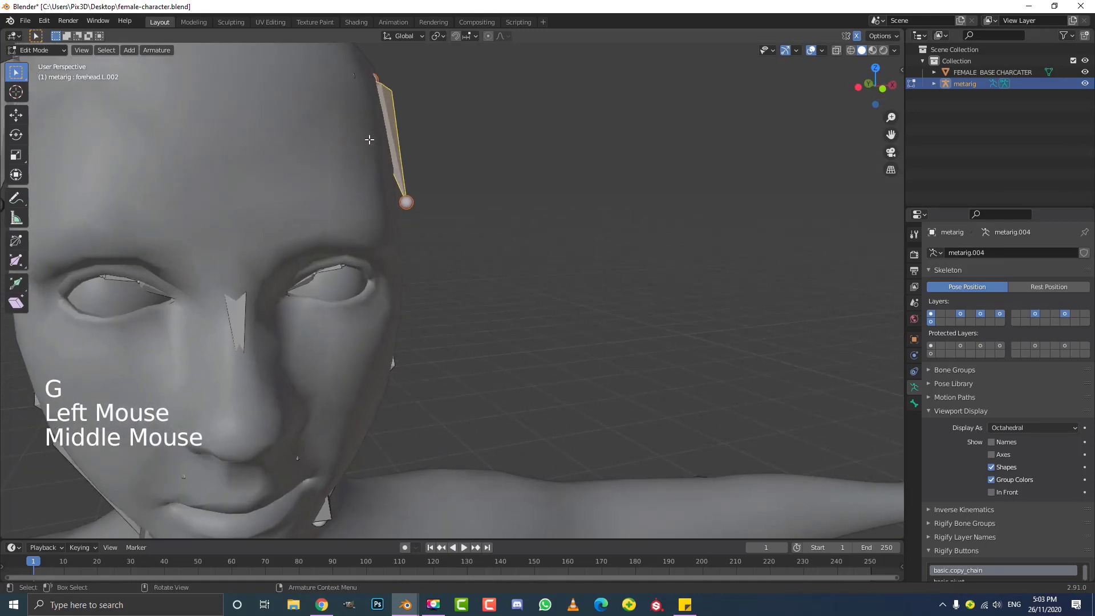
pyautogui.press('g')
pyautogui.click(417, 156)
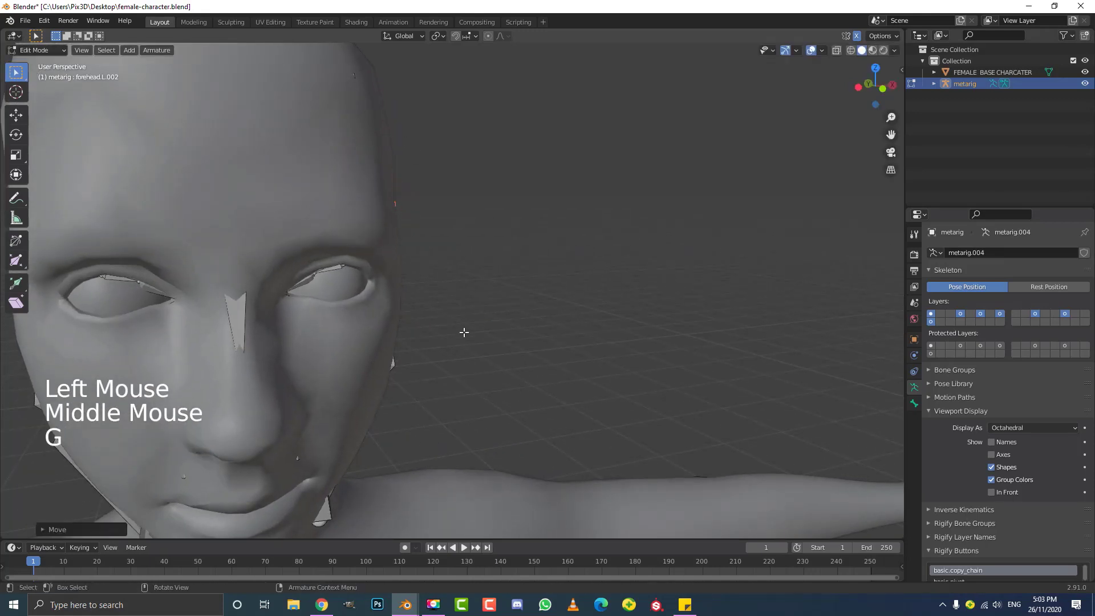
# - Move the protruding left jawline bone and the central jaw bone up about 0.024 m into the head mesh
pyautogui.moveTo(463, 332); pyautogui.dragTo(362, 329, button='middle')
pyautogui.keyDown('shift'); pyautogui.moveTo(337, 419); pyautogui.dragTo(394, 296, button='middle'); pyautogui.keyUp('shift')
pyautogui.scroll(2, 393, 296)
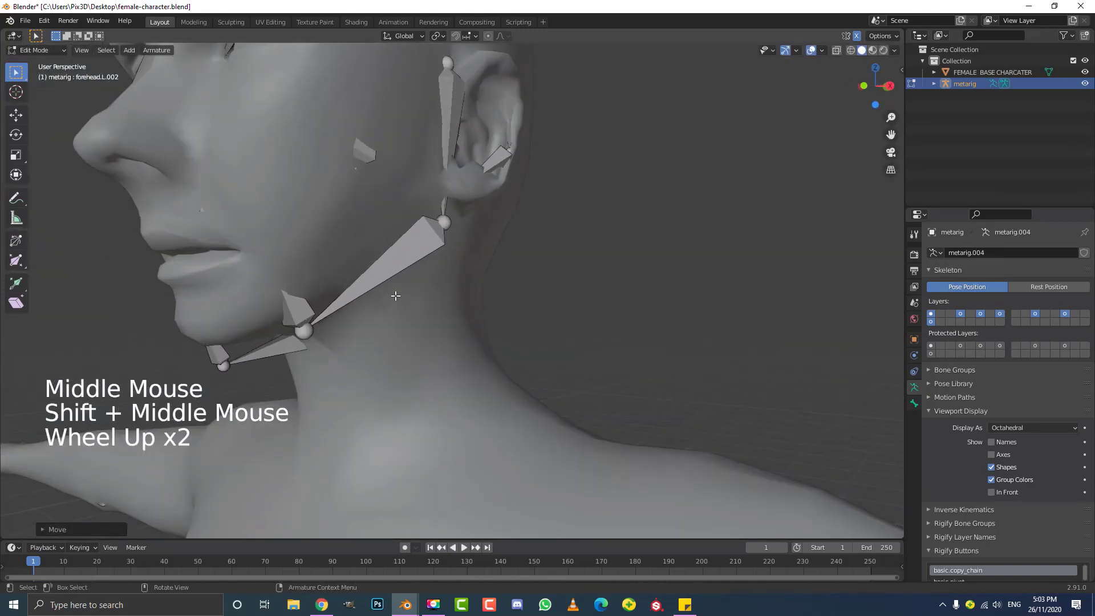
pyautogui.click(365, 295)
pyautogui.keyDown('shift'); pyautogui.click(304, 334); pyautogui.keyUp('shift')
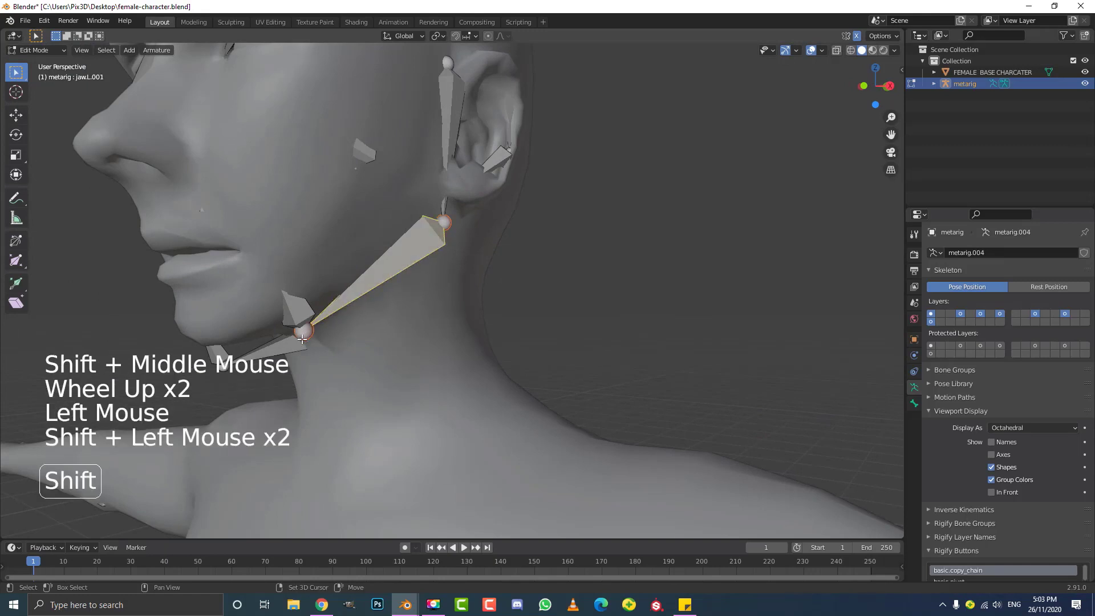
pyautogui.press('z')
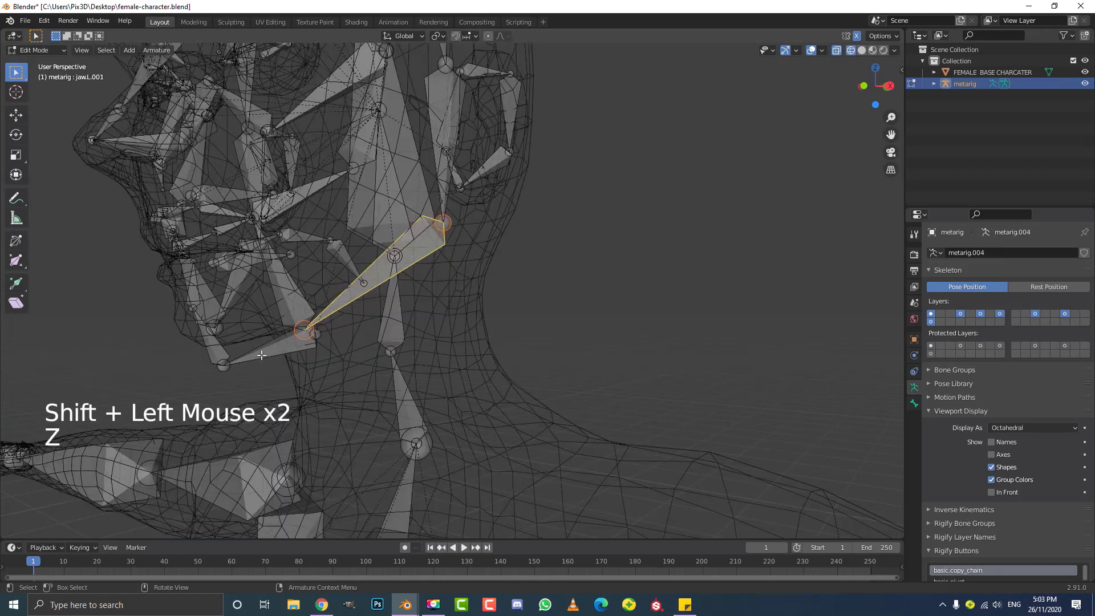
pyautogui.keyDown('shift'); pyautogui.click(260, 358); pyautogui.keyUp('shift')
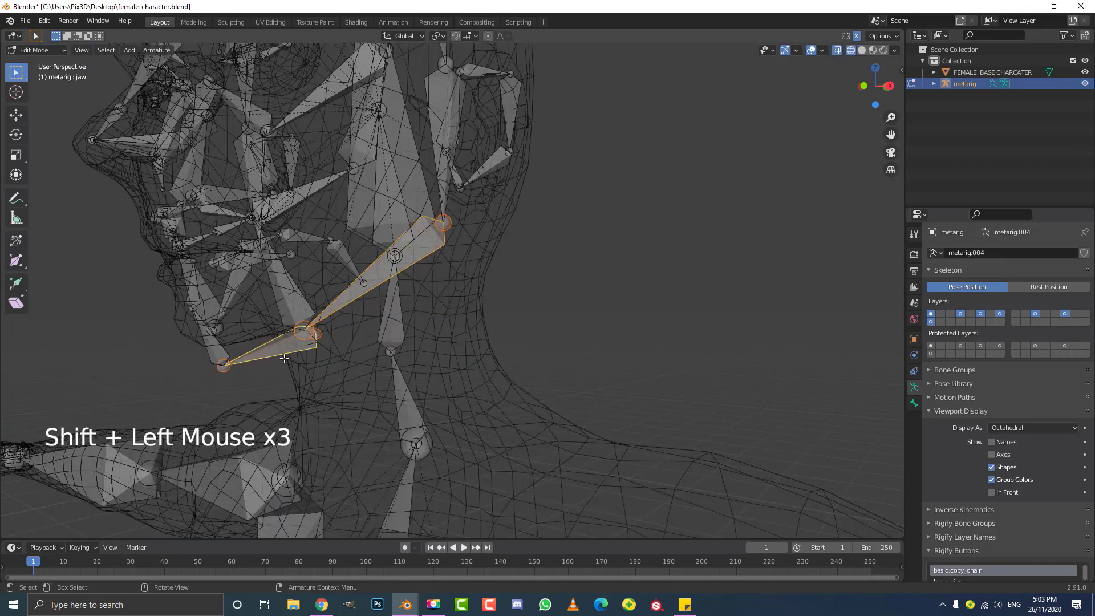
pyautogui.moveTo(285, 358); pyautogui.dragTo(326, 348, button='middle')
pyautogui.press('g')
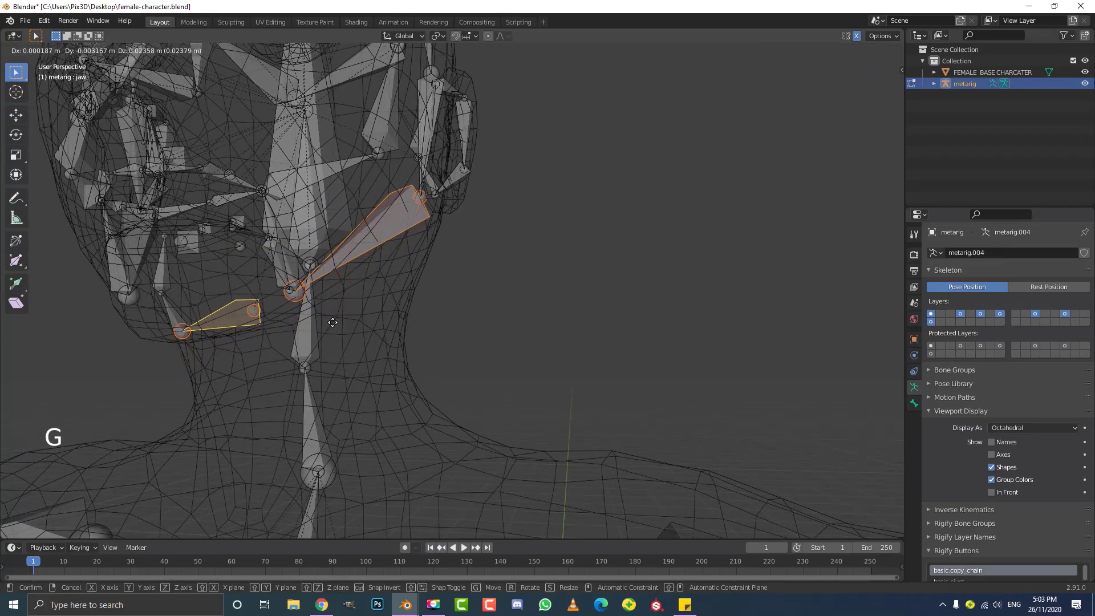
pyautogui.click(333, 321)
# - Move the left upper and lower lip bones with their shared mouth corner about 0.023 m down and slightly forward into the lips
pyautogui.scroll(-2, 399, 314)
pyautogui.moveTo(427, 308); pyautogui.dragTo(292, 249, button='middle')
pyautogui.press('KP_3')
pyautogui.scroll(3, 354, 318)
pyautogui.scroll(1, 354, 317)
pyautogui.keyDown('shift'); pyautogui.scroll(1, 354, 318); pyautogui.keyUp('shift')
pyautogui.scroll(1, 292, 249)
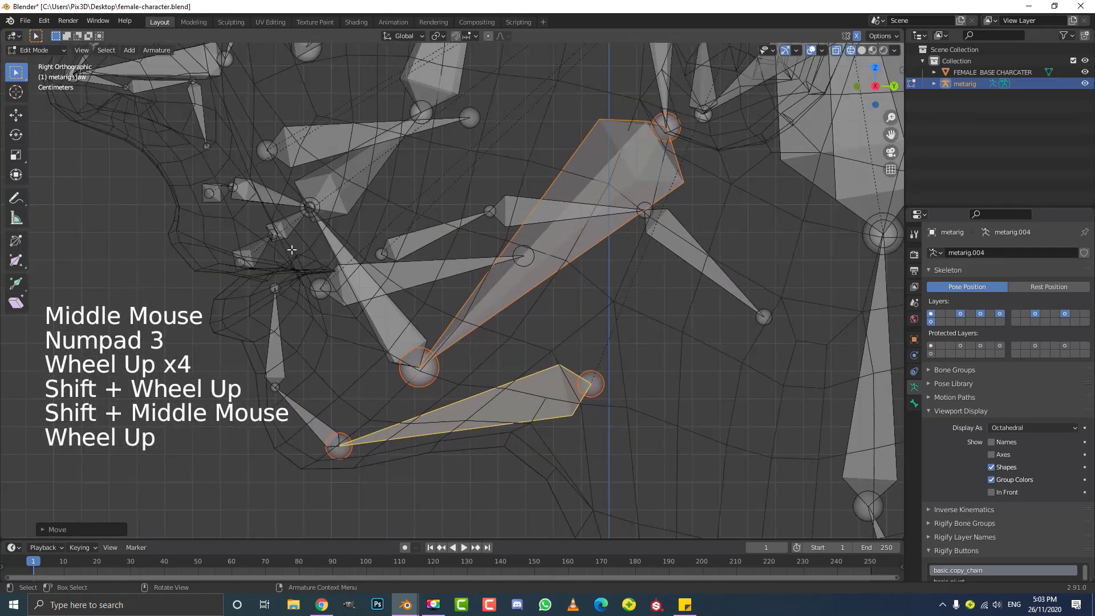
pyautogui.click(274, 203)
pyautogui.keyDown('shift'); pyautogui.click(222, 187); pyautogui.keyUp('shift')
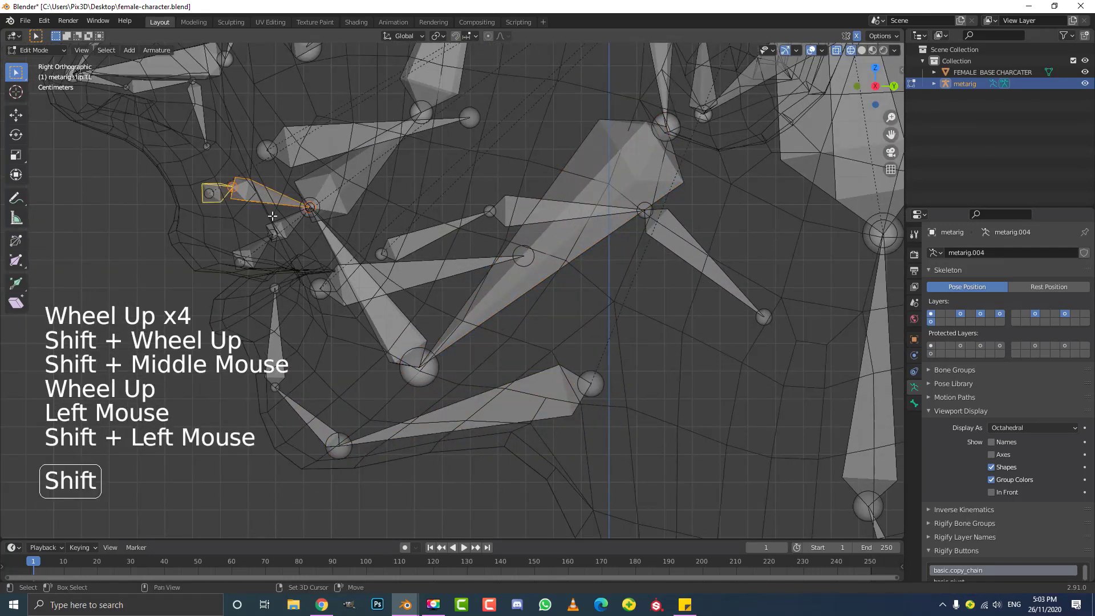
pyautogui.keyDown('shift'); pyautogui.click(268, 231); pyautogui.keyUp('shift')
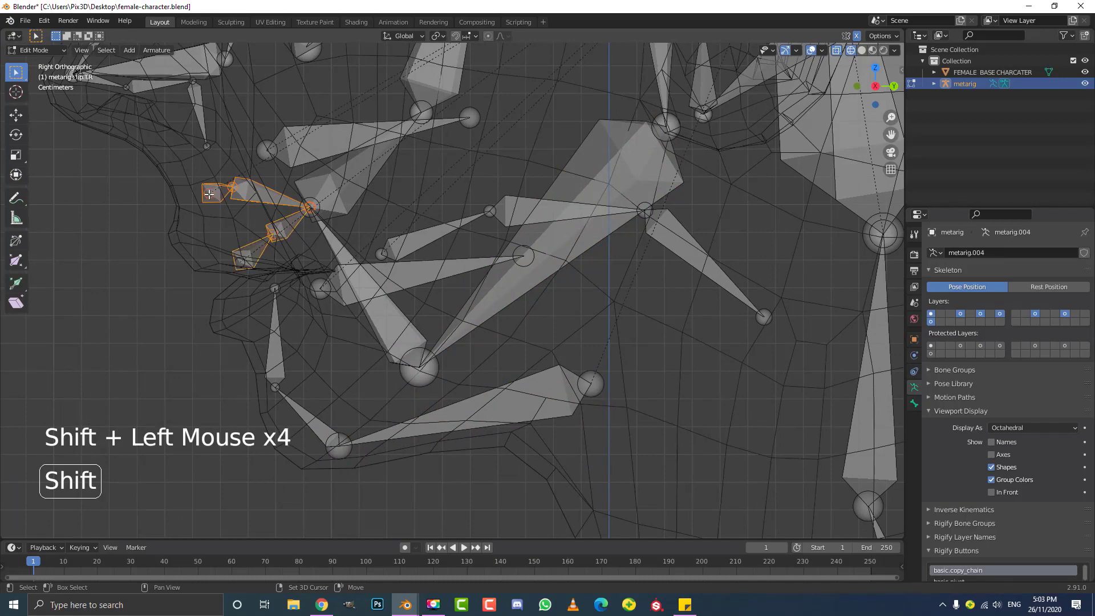
pyautogui.scroll(-4, 209, 194)
pyautogui.moveTo(208, 194); pyautogui.dragTo(360, 201, button='middle')
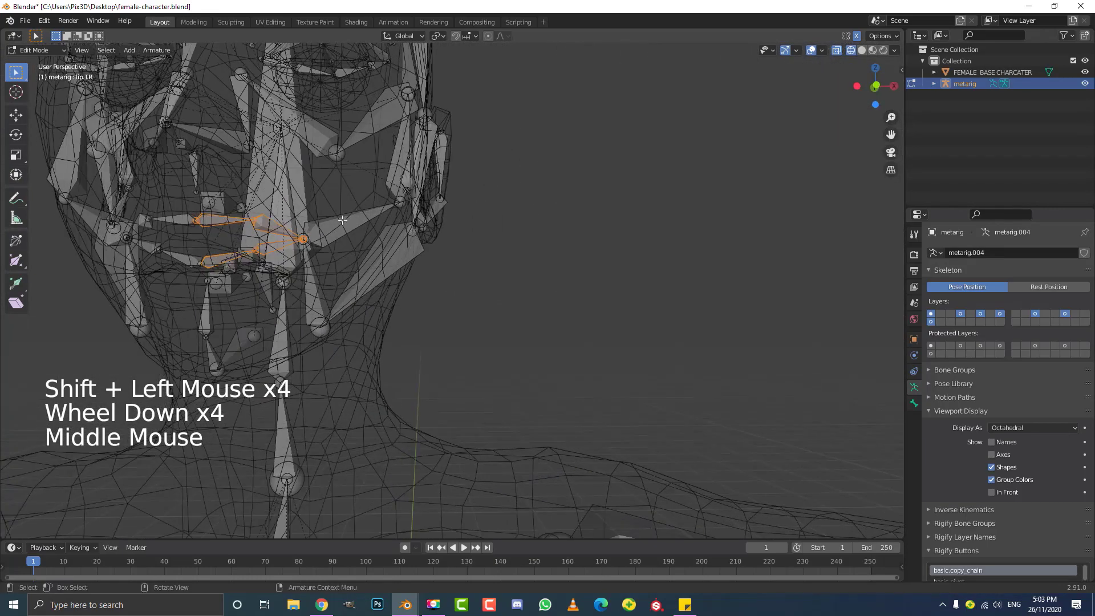
pyautogui.keyDown('shift'); pyautogui.click(302, 235); pyautogui.keyUp('shift')
pyautogui.press('KP_3')
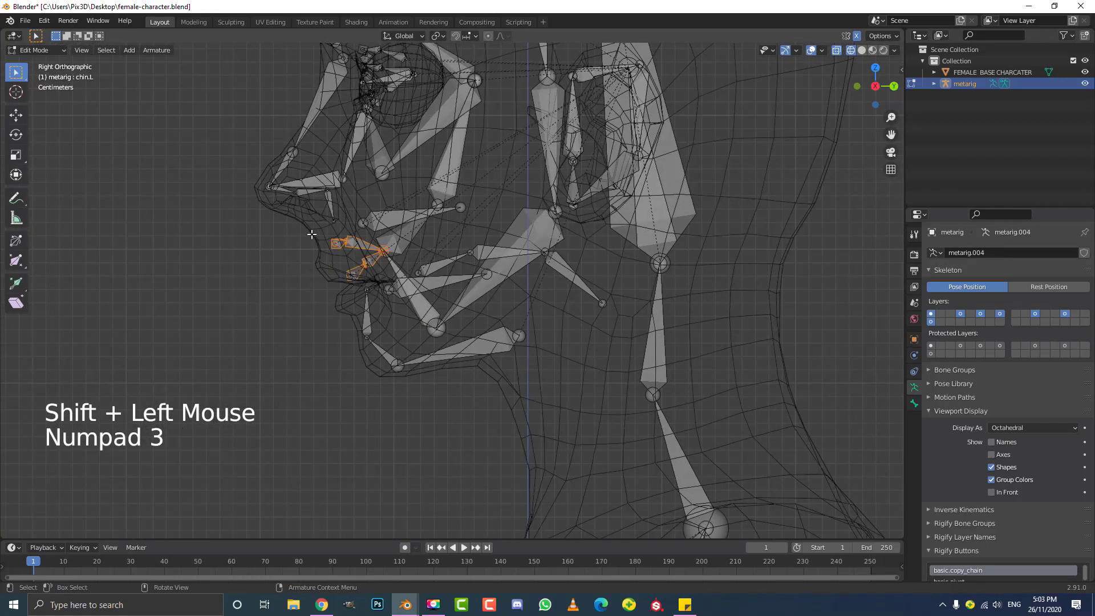
pyautogui.scroll(1, 370, 268)
pyautogui.press('g')
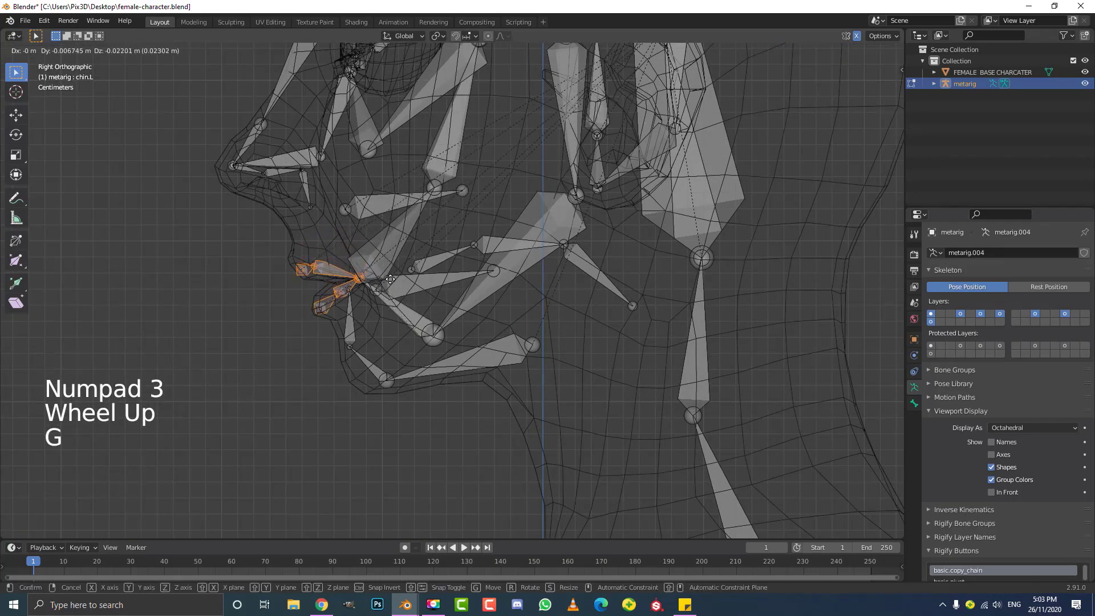
pyautogui.click(390, 279)
# - Check how the lip and jaw bones sit against the face in solid shading and from the side
pyautogui.scroll(-1, 386, 274)
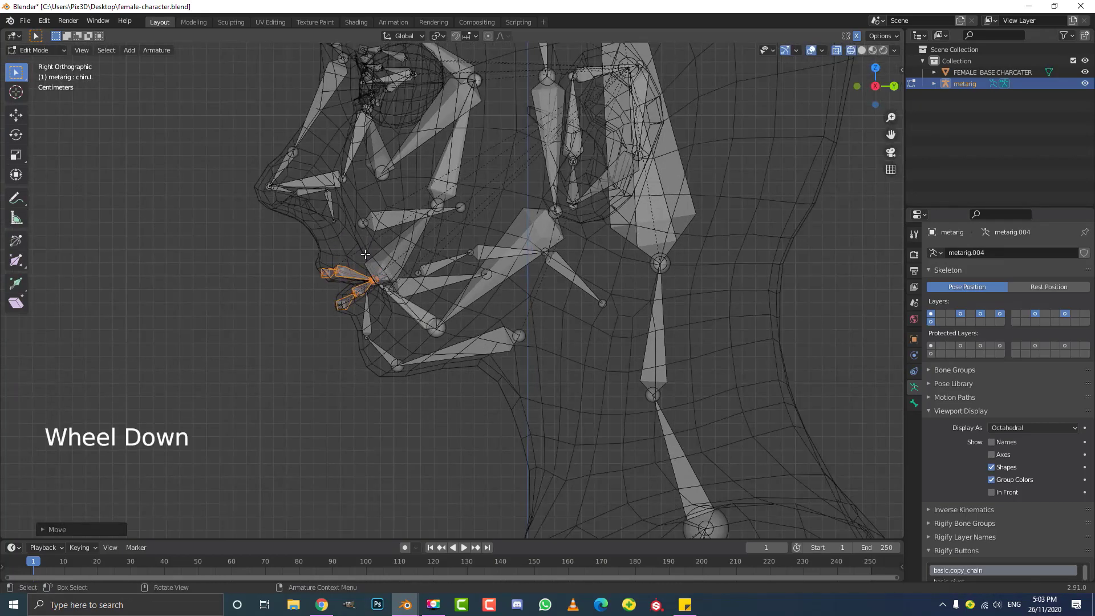
pyautogui.scroll(-1, 365, 254)
pyautogui.moveTo(365, 254)
pyautogui.mouseDown(button='middle')
pyautogui.moveTo(487, 237)
pyautogui.moveTo(513, 251)
pyautogui.moveTo(486, 256)
pyautogui.mouseUp(button='middle')
pyautogui.press('z')
pyautogui.scroll(-2, 562, 238)
pyautogui.scroll(1, 485, 256)
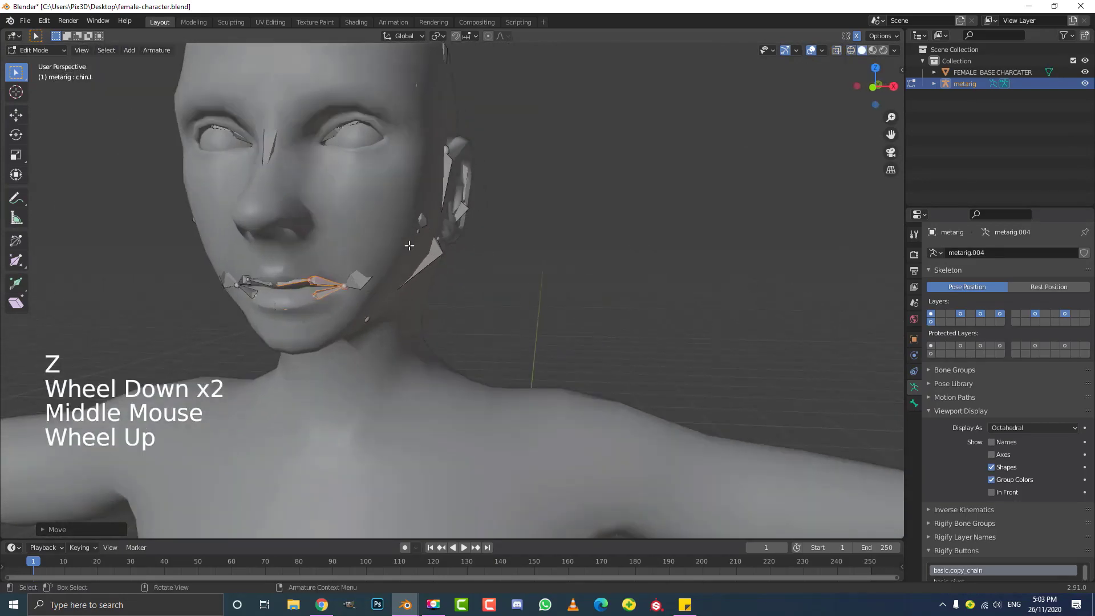
pyautogui.press('z')
pyautogui.moveTo(319, 244); pyautogui.dragTo(305, 243, button='middle')
pyautogui.scroll(1, 303, 242)
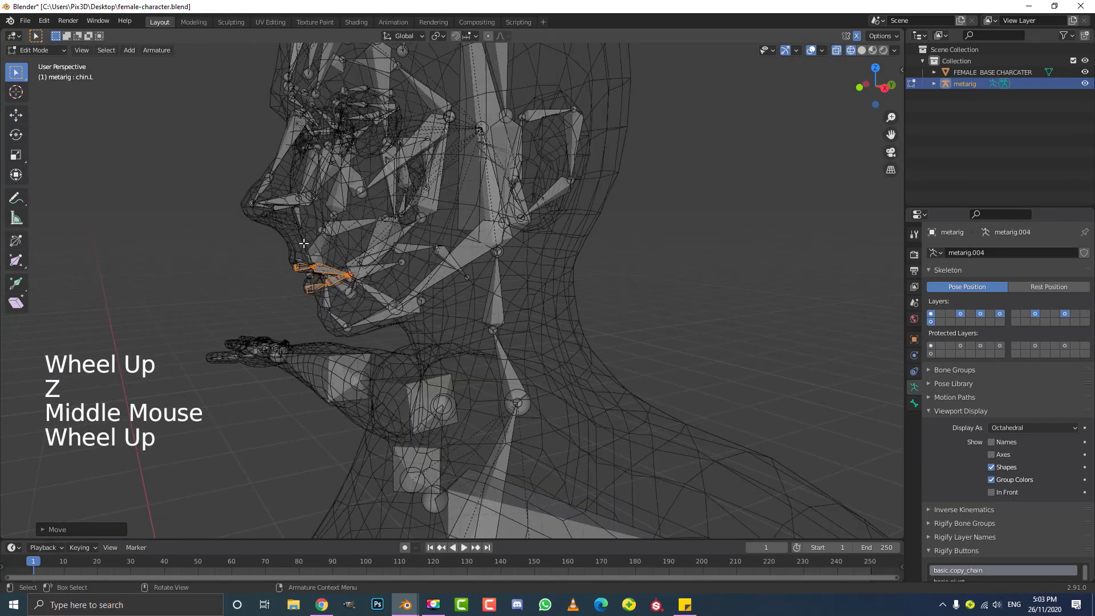
# - Shift the nose-tip and nostril bones slightly forward and down, and nudge the end joint under the nose slightly down and back
pyautogui.press('KP_3')
pyautogui.scroll(2, 302, 242)
pyautogui.hotkey('alt', 'a')
pyautogui.scroll(2, 303, 242)
pyautogui.press('c')
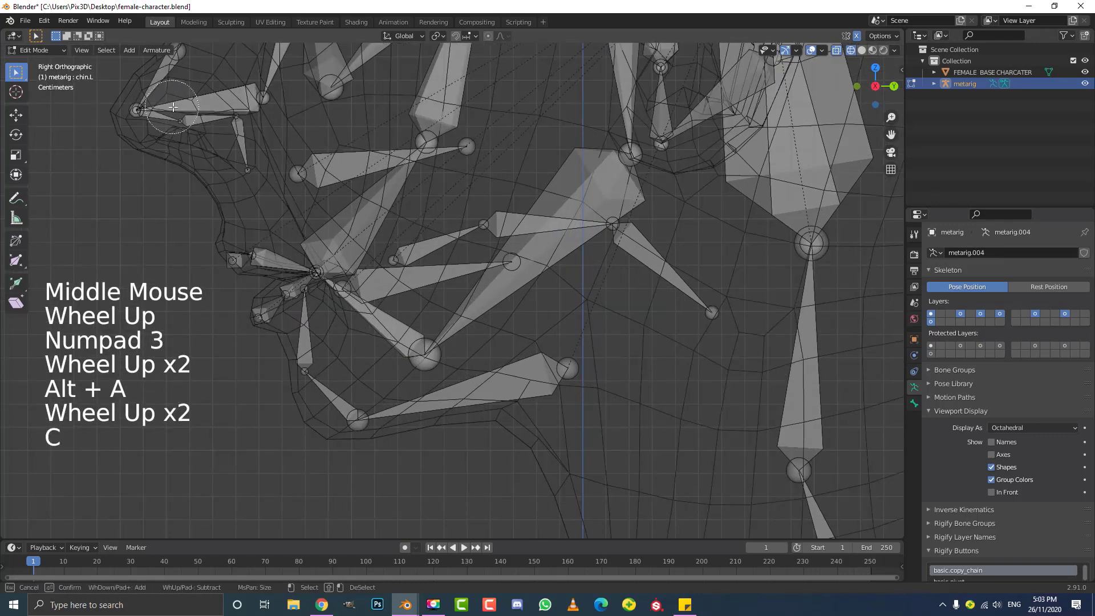
pyautogui.moveTo(173, 107)
pyautogui.mouseDown()
pyautogui.moveTo(177, 129)
pyautogui.moveTo(215, 139)
pyautogui.moveTo(166, 115)
pyautogui.moveTo(181, 125)
pyautogui.mouseUp()
pyautogui.rightClick(182, 125)
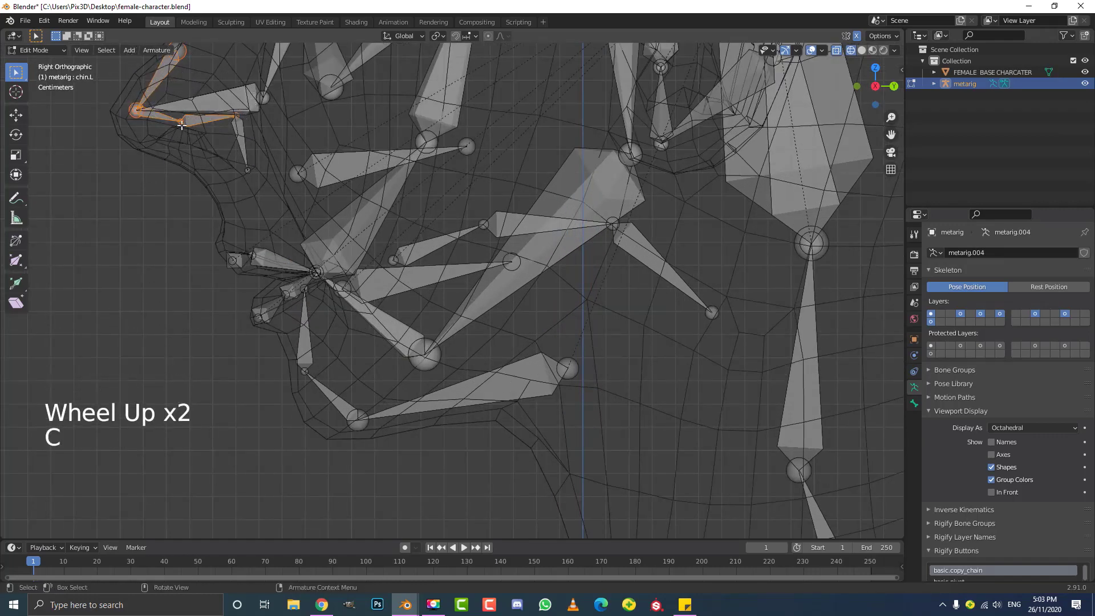
pyautogui.keyDown('shift'); pyautogui.moveTo(181, 125); pyautogui.dragTo(228, 192, button='middle'); pyautogui.keyUp('shift')
pyautogui.keyDown('shift'); pyautogui.click(267, 170); pyautogui.keyUp('shift')
pyautogui.press('g')
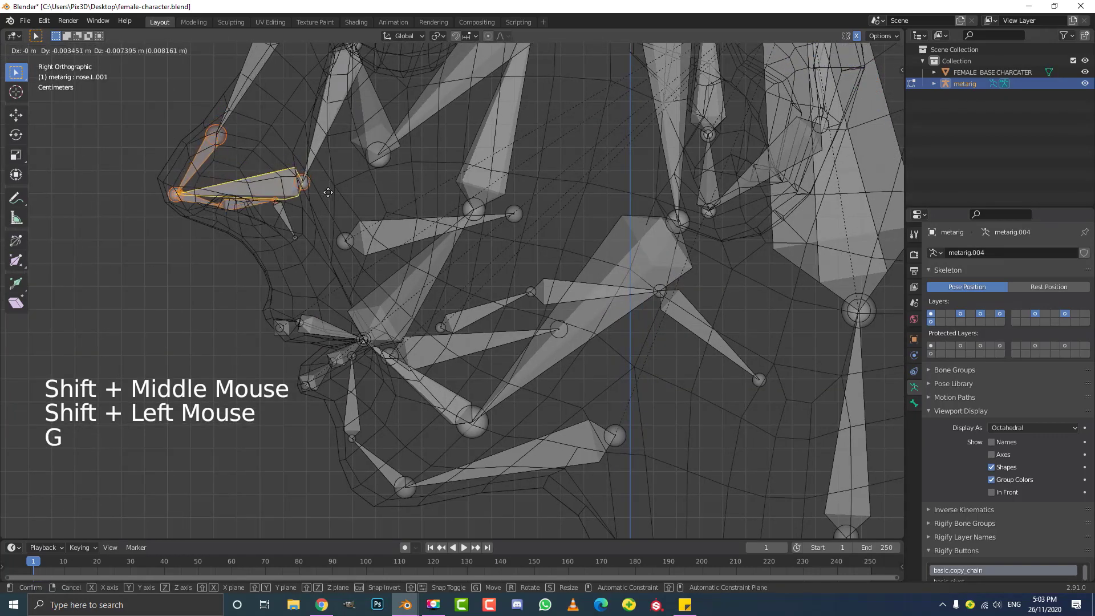
pyautogui.click(300, 240)
pyautogui.press('g')
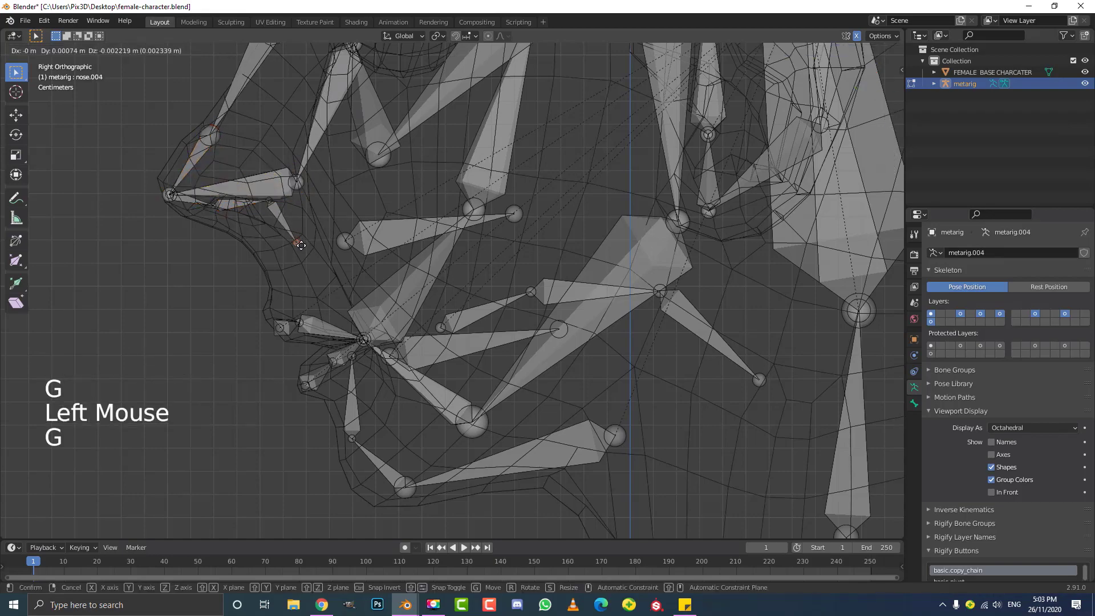
# - Examine the whole head in solid shading for bones that stick out of the mesh
pyautogui.scroll(-3, 299, 241)
pyautogui.moveTo(331, 125)
pyautogui.keyDown('shift'); pyautogui.mouseDown(button='middle')
pyautogui.moveTo(341, 173)
pyautogui.moveTo(476, 190)
pyautogui.mouseUp(button='middle'); pyautogui.keyUp('shift')
pyautogui.scroll(2, 341, 173)
pyautogui.scroll(-3, 341, 173)
pyautogui.press('z')
pyautogui.click(547, 191)
pyautogui.scroll(-6, 453, 241)
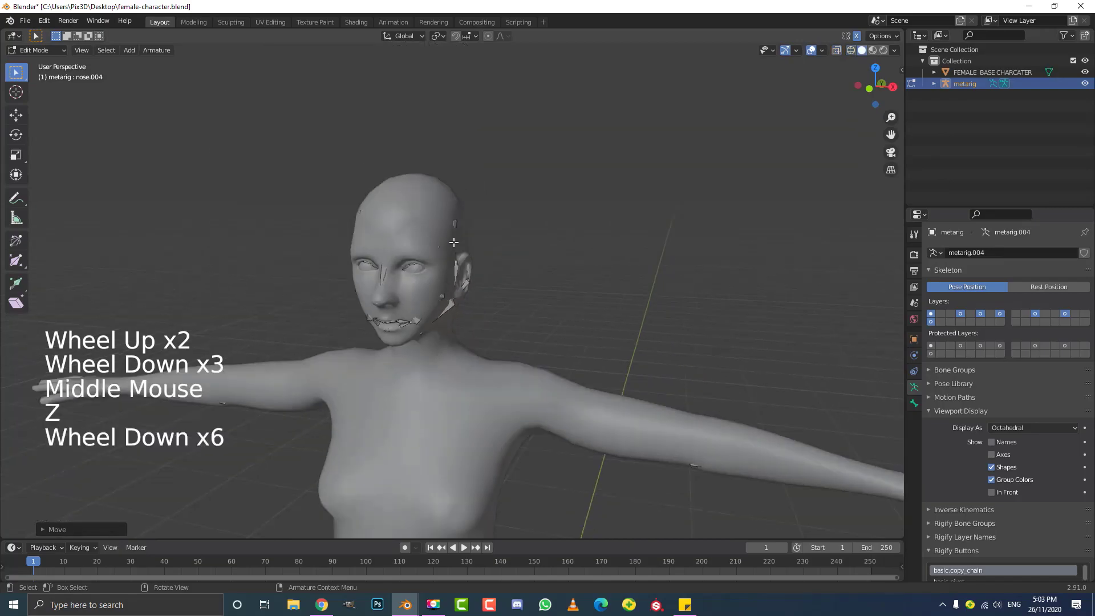
pyautogui.scroll(4, 466, 242)
# - Move the left eye bone about 0.005 m inward and down, checking its position against the eyeball in solid shading
pyautogui.press('z')
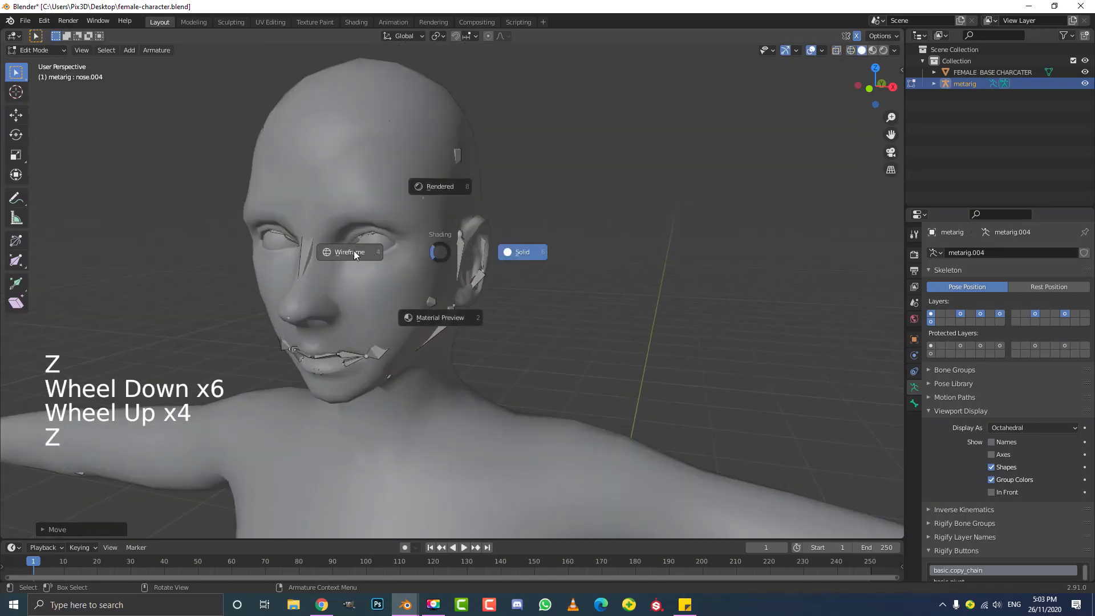
pyautogui.click(354, 251)
pyautogui.scroll(4, 336, 219)
pyautogui.click(336, 218)
pyautogui.moveTo(336, 219)
pyautogui.mouseDown(button='middle')
pyautogui.moveTo(262, 213)
pyautogui.moveTo(274, 248)
pyautogui.moveTo(409, 198)
pyautogui.mouseUp(button='middle')
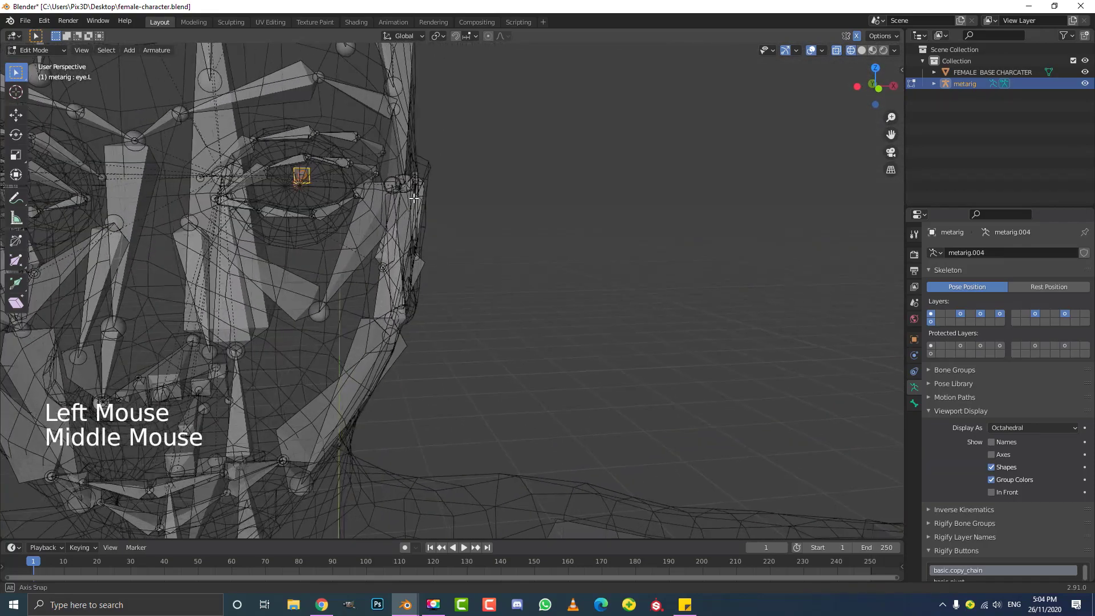
pyautogui.press('z')
pyautogui.click(502, 199)
pyautogui.scroll(-1, 318, 200)
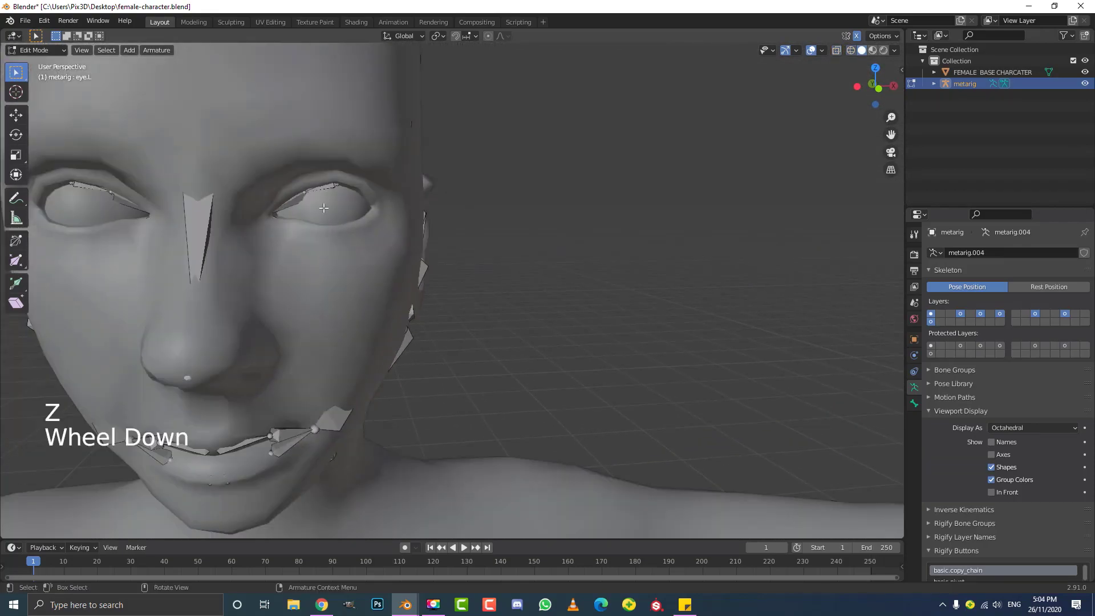
pyautogui.scroll(-1, 328, 212)
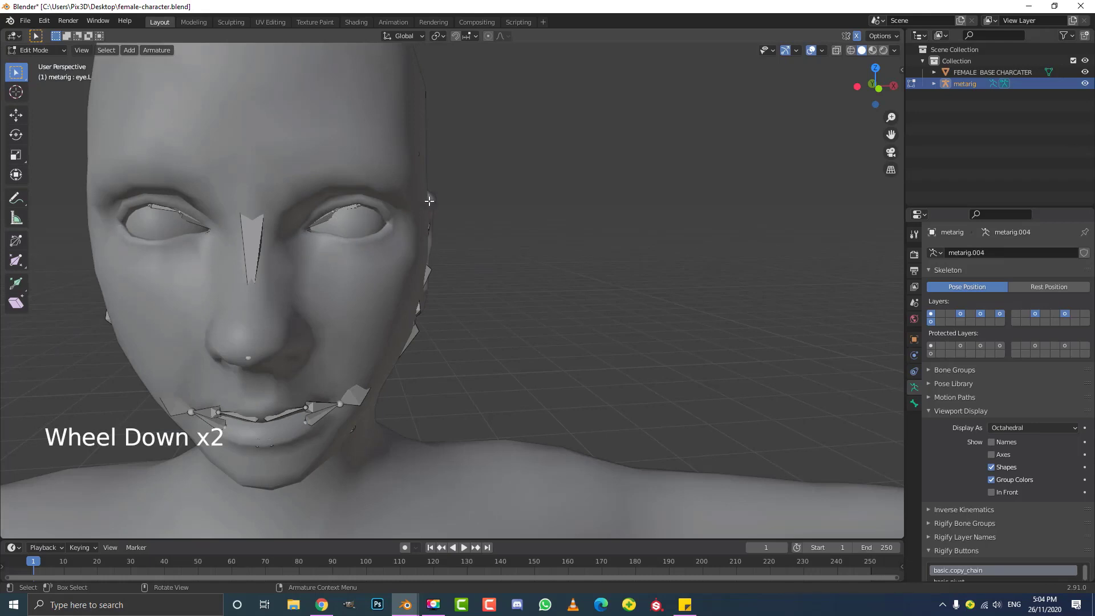
pyautogui.moveTo(430, 201)
pyautogui.mouseDown(button='middle')
pyautogui.moveTo(502, 211)
pyautogui.moveTo(378, 230)
pyautogui.mouseUp(button='middle')
pyautogui.press('z')
pyautogui.click(325, 234)
pyautogui.press('g')
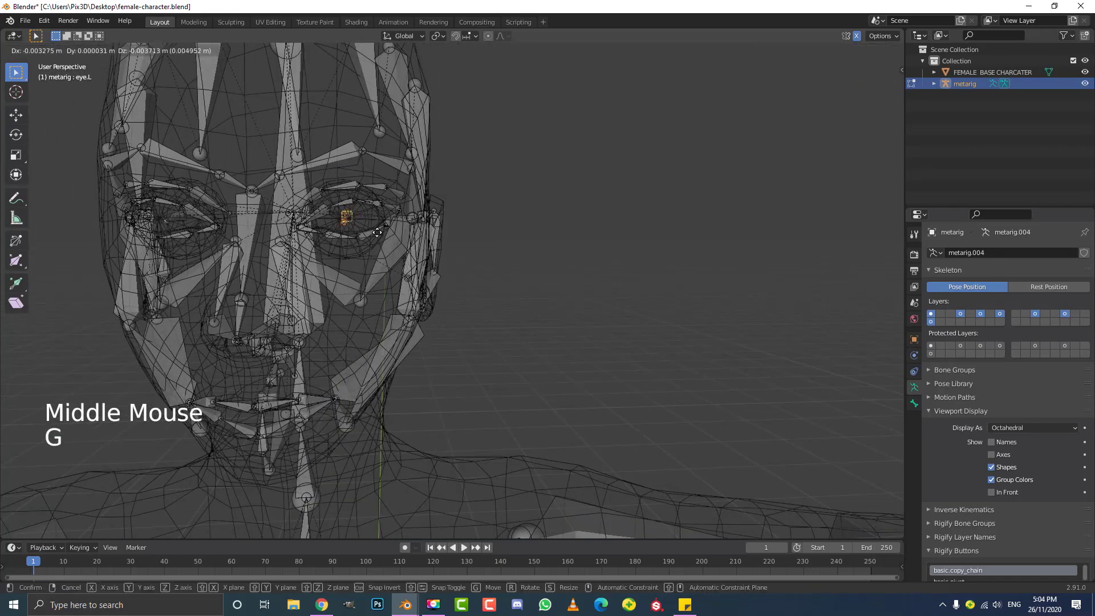
pyautogui.press('z')
pyautogui.click(452, 233)
# - Turn the armature's In Front display back on and review the full skeleton from head to feet
pyautogui.scroll(-5, 521, 244)
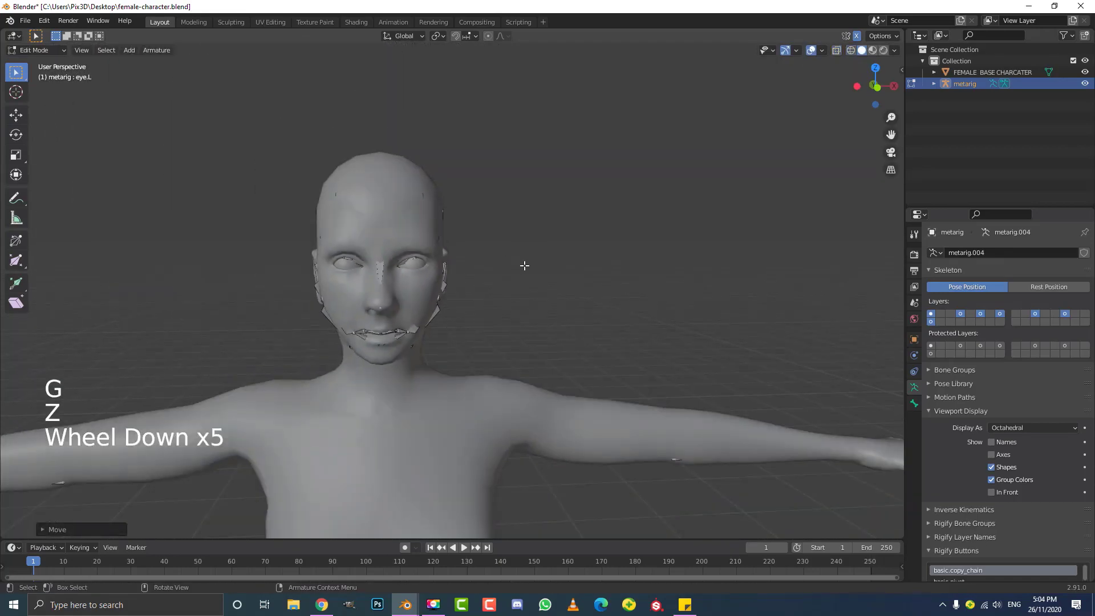
pyautogui.scroll(-1, 524, 266)
pyautogui.moveTo(524, 266); pyautogui.dragTo(585, 278, button='middle')
pyautogui.scroll(-1, 586, 278)
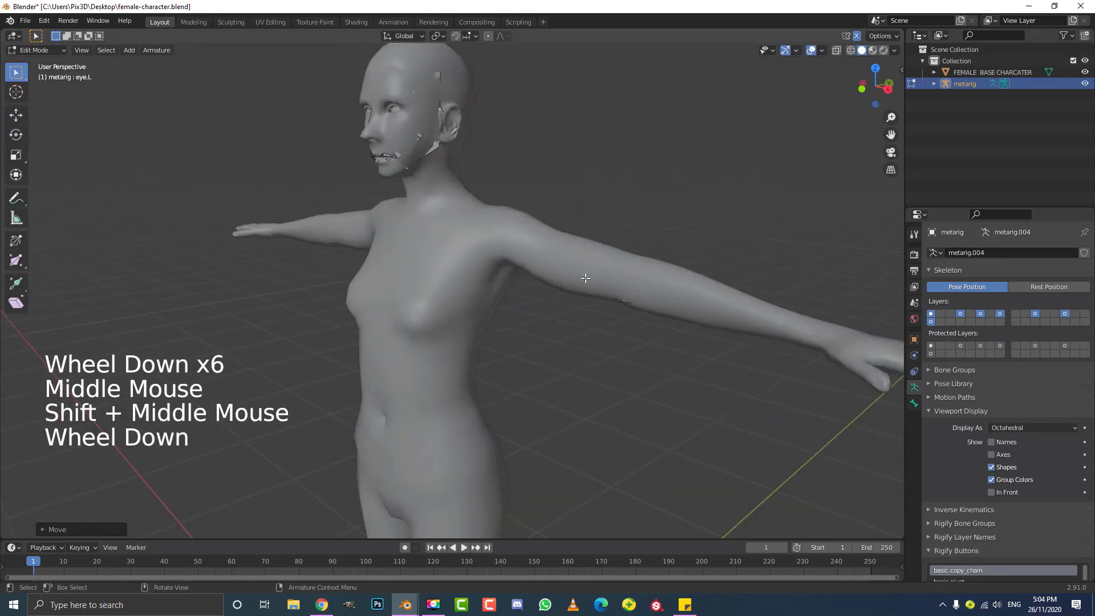
pyautogui.click(991, 492)
pyautogui.scroll(-2, 579, 304)
pyautogui.keyDown('shift'); pyautogui.moveTo(621, 411); pyautogui.dragTo(567, 289, button='middle'); pyautogui.keyUp('shift')
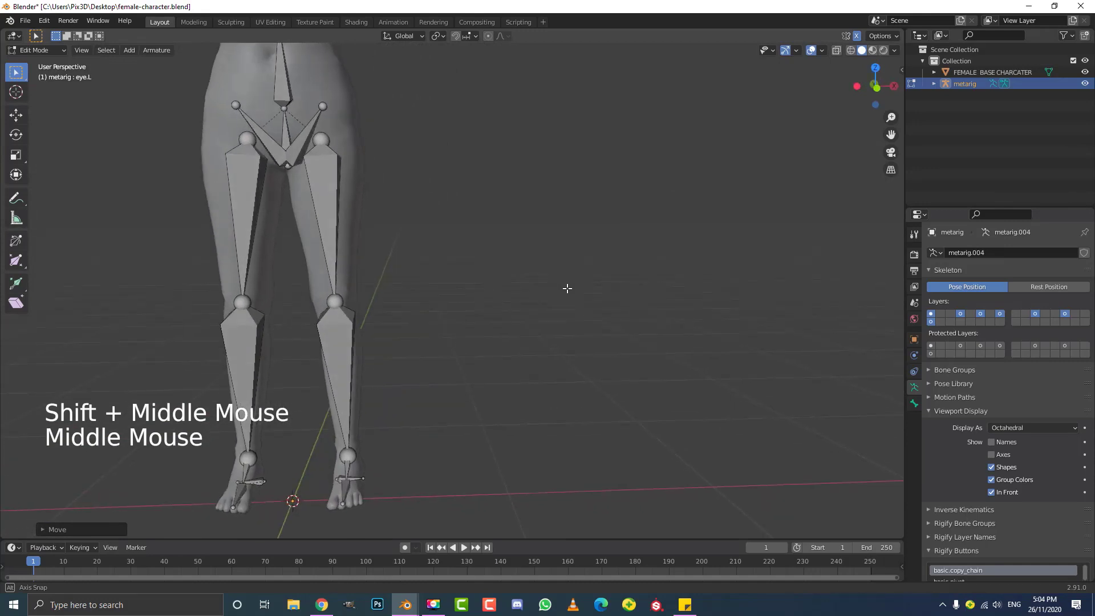
pyautogui.scroll(-3, 443, 240)
pyautogui.keyDown('shift'); pyautogui.moveTo(443, 239); pyautogui.dragTo(475, 322, button='middle'); pyautogui.keyUp('shift')
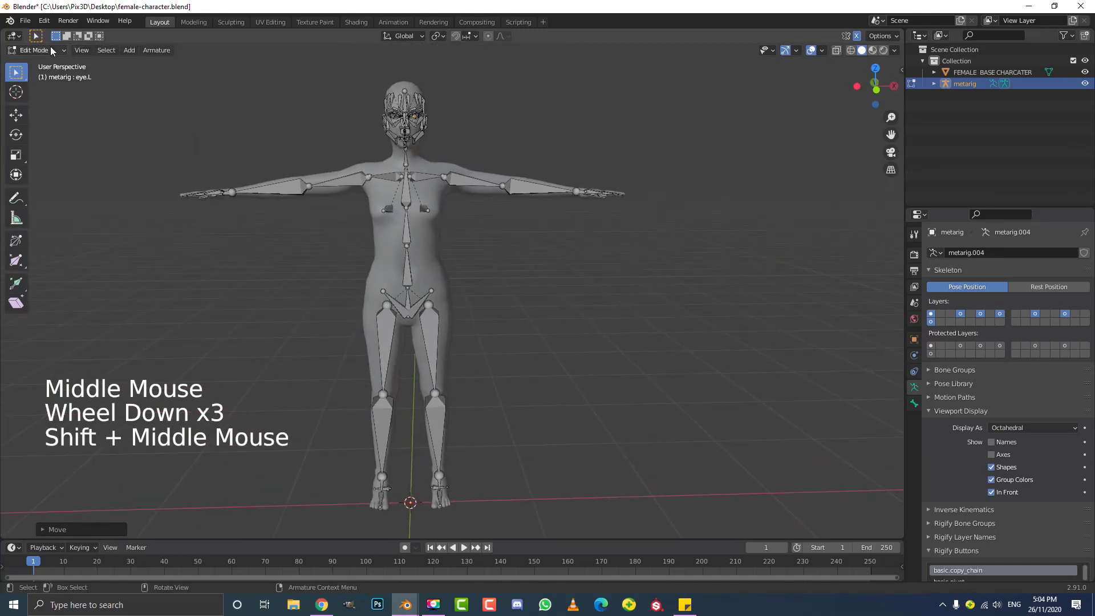
# - Switch the metarig to Object Mode and apply its scale
pyautogui.click(50, 46)
pyautogui.click(45, 66)
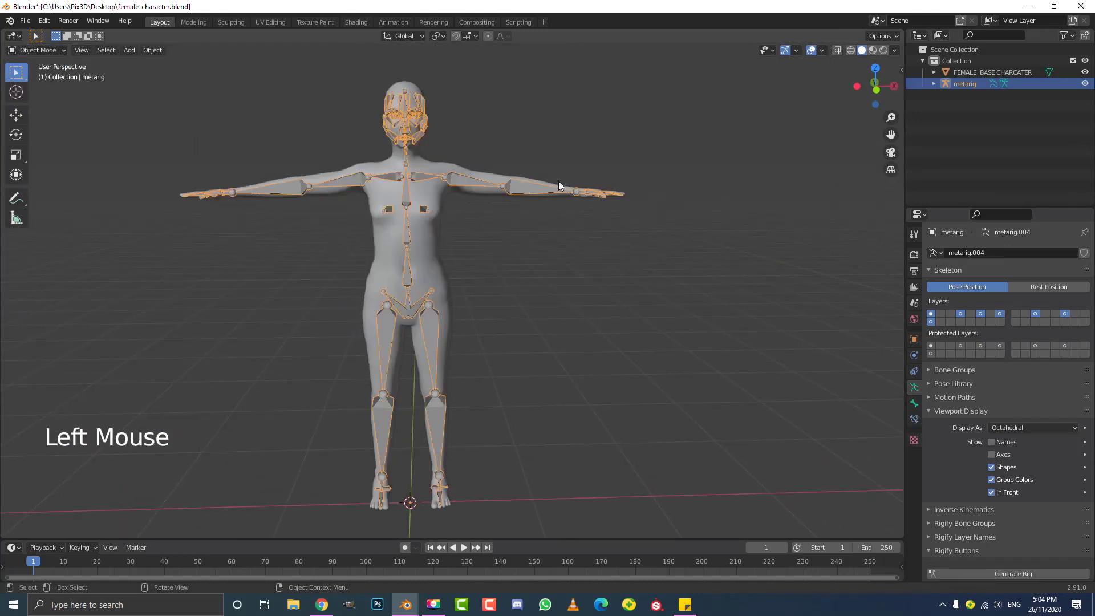
pyautogui.moveTo(558, 182); pyautogui.dragTo(447, 207, button='middle')
pyautogui.scroll(2, 487, 192)
pyautogui.scroll(1, 442, 209)
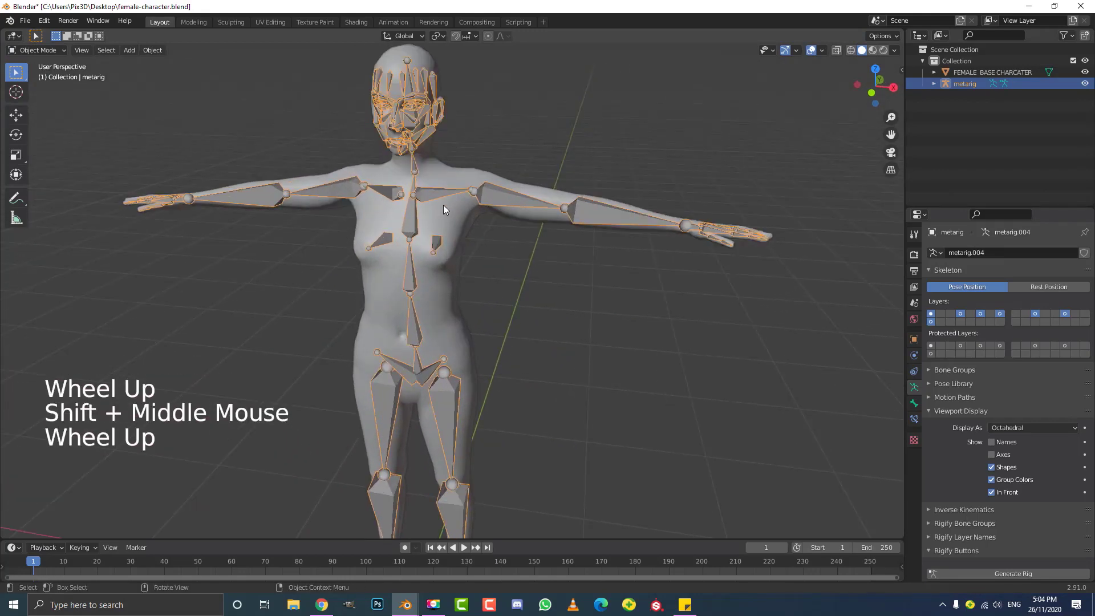
pyautogui.hotkey('ctrl', 'a')
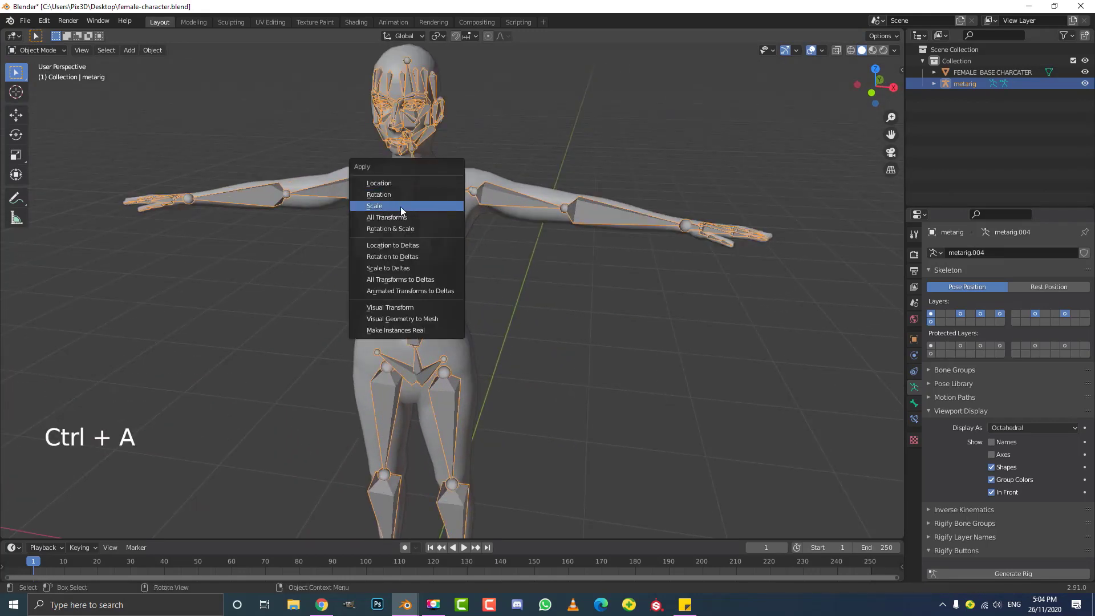
pyautogui.click(400, 206)
pyautogui.scroll(-3, 461, 223)
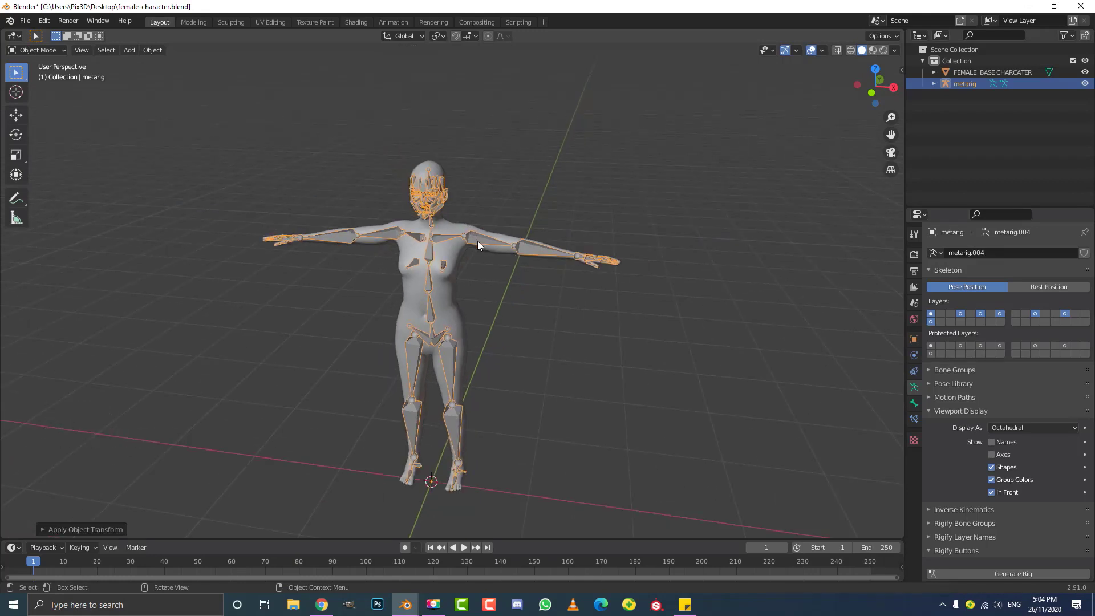
# - Generate the Rigify control rig from the metarig
pyautogui.scroll(1, 473, 238)
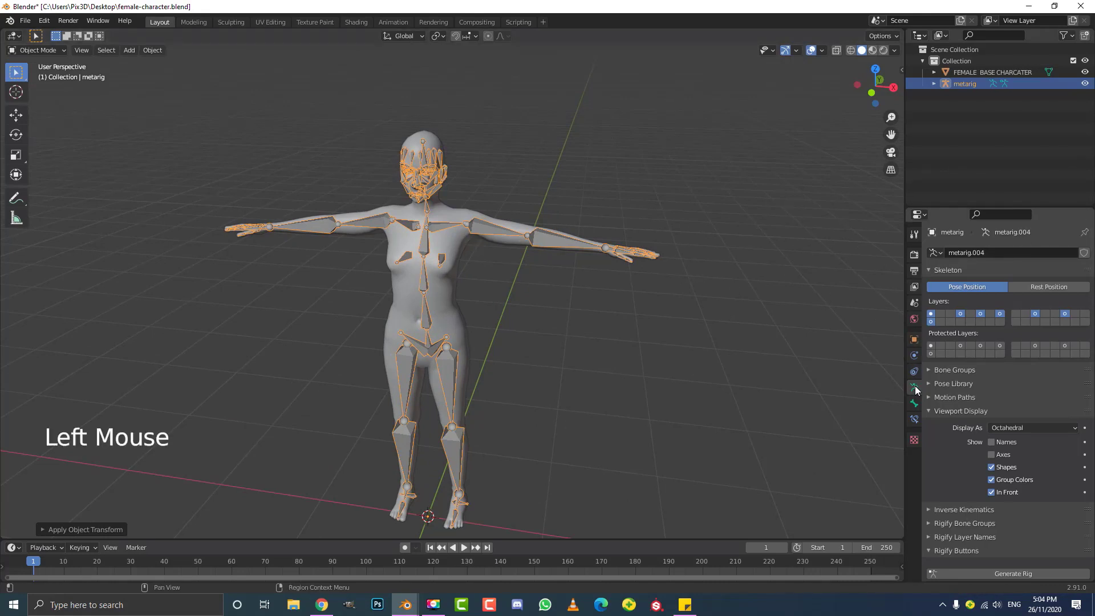
pyautogui.scroll(-2, 975, 410)
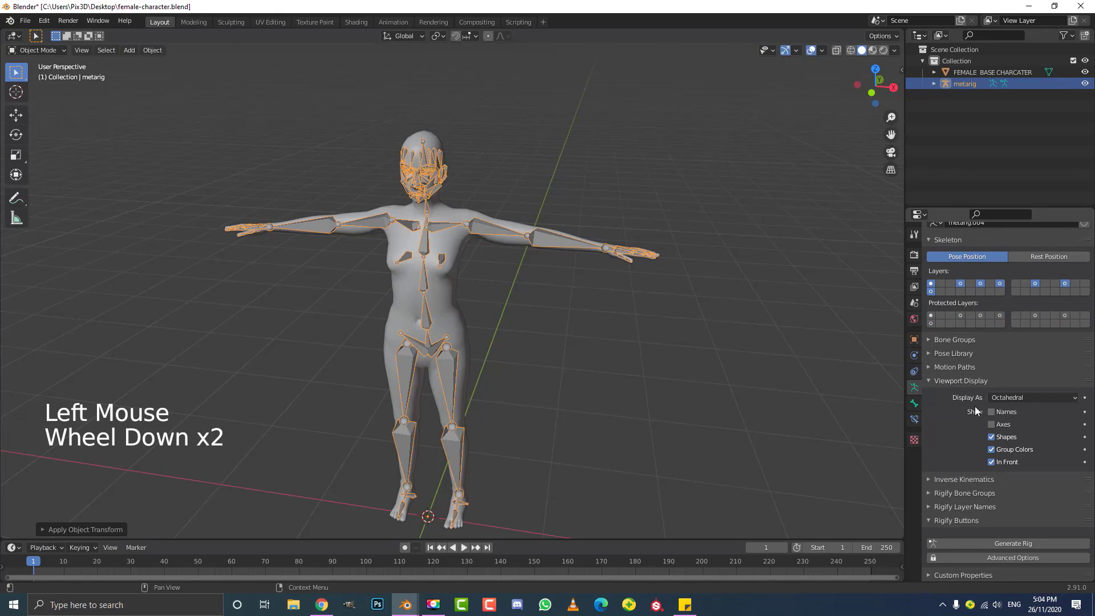
pyautogui.click(944, 521)
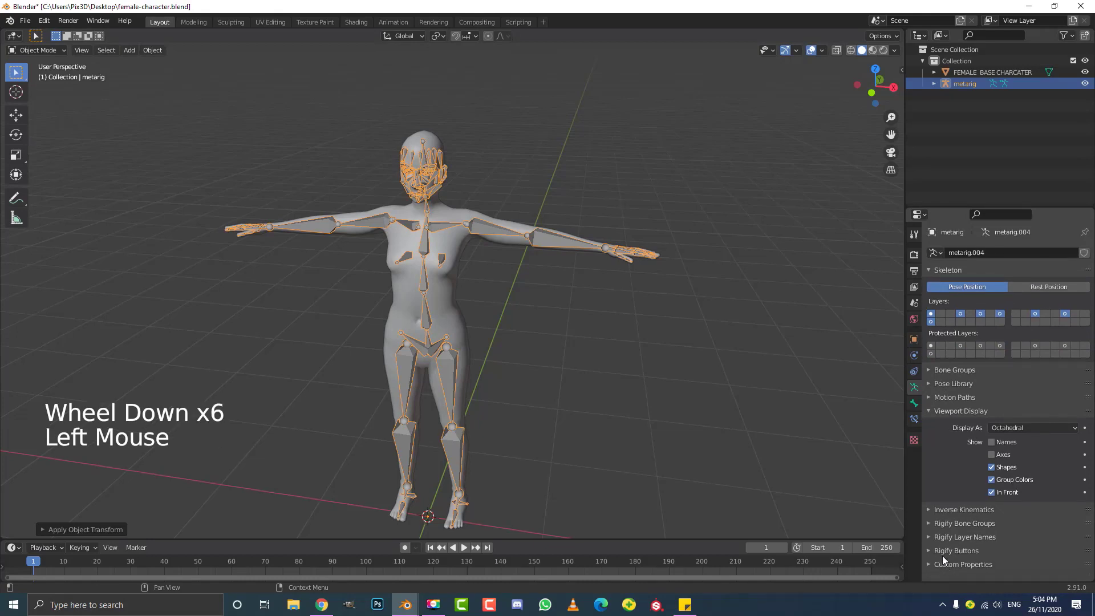
pyautogui.click(942, 552)
pyautogui.scroll(-7, 947, 548)
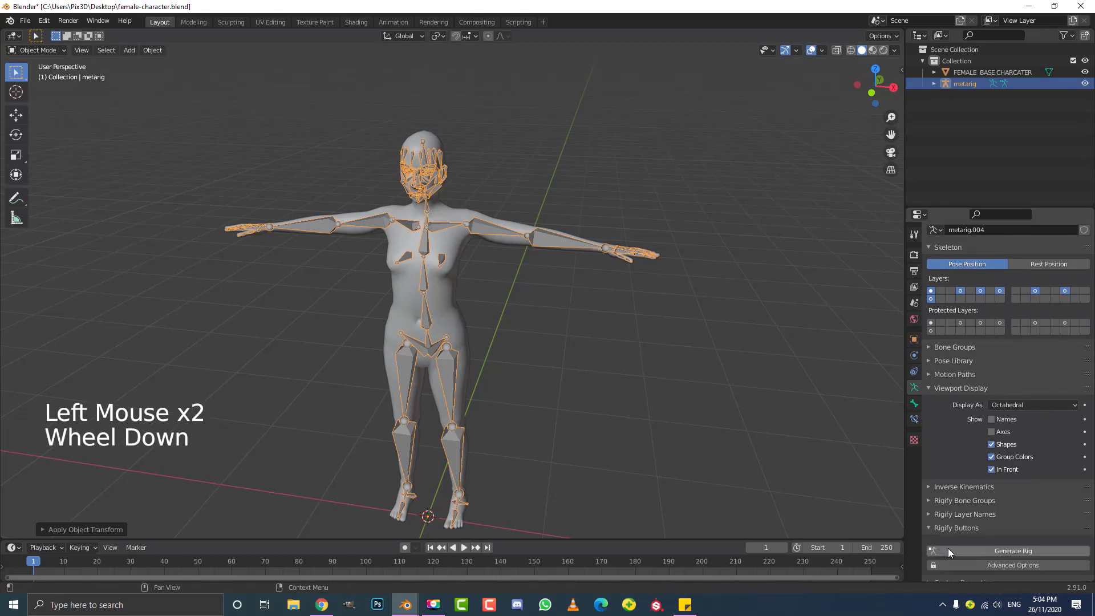
pyautogui.click(995, 545)
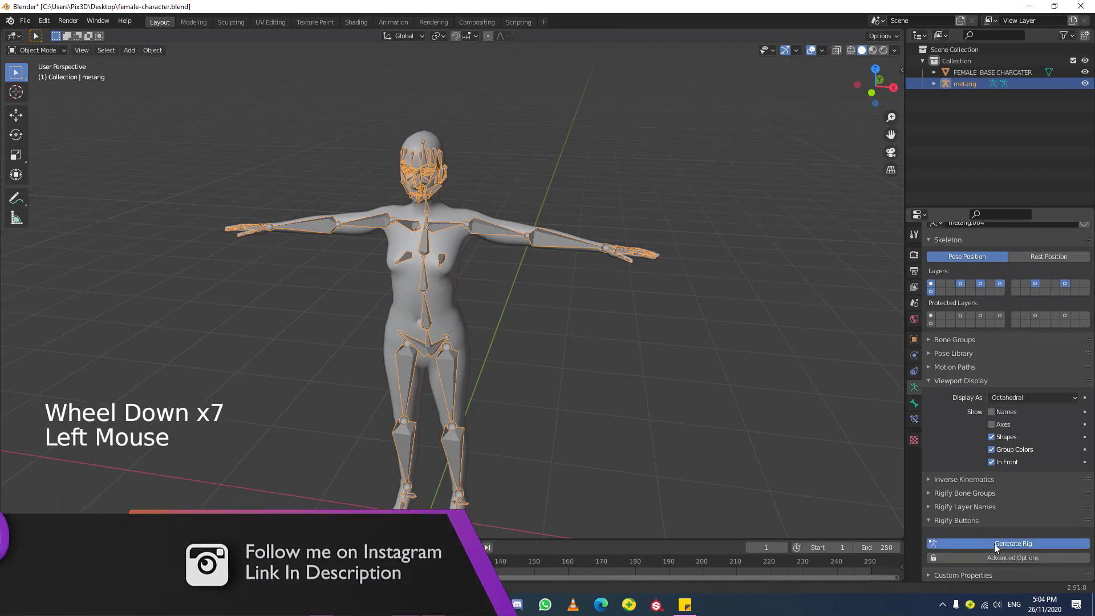
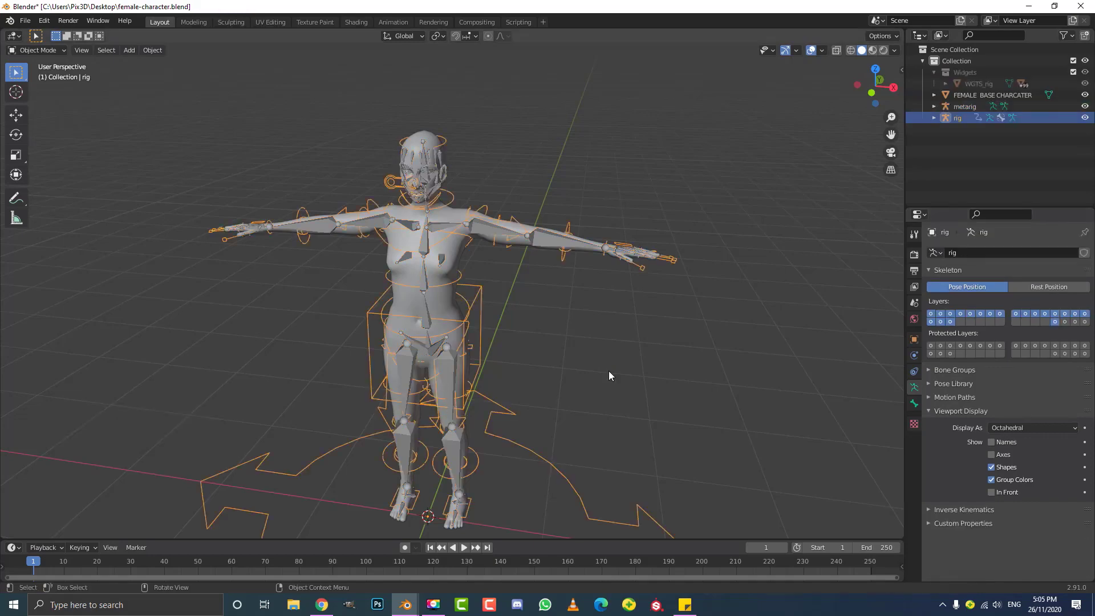
# - Move the metarig into a new collection named "rig" and hide that collection in the viewport
pyautogui.moveTo(599, 371); pyautogui.dragTo(578, 317, button='middle')
pyautogui.scroll(3, 578, 317)
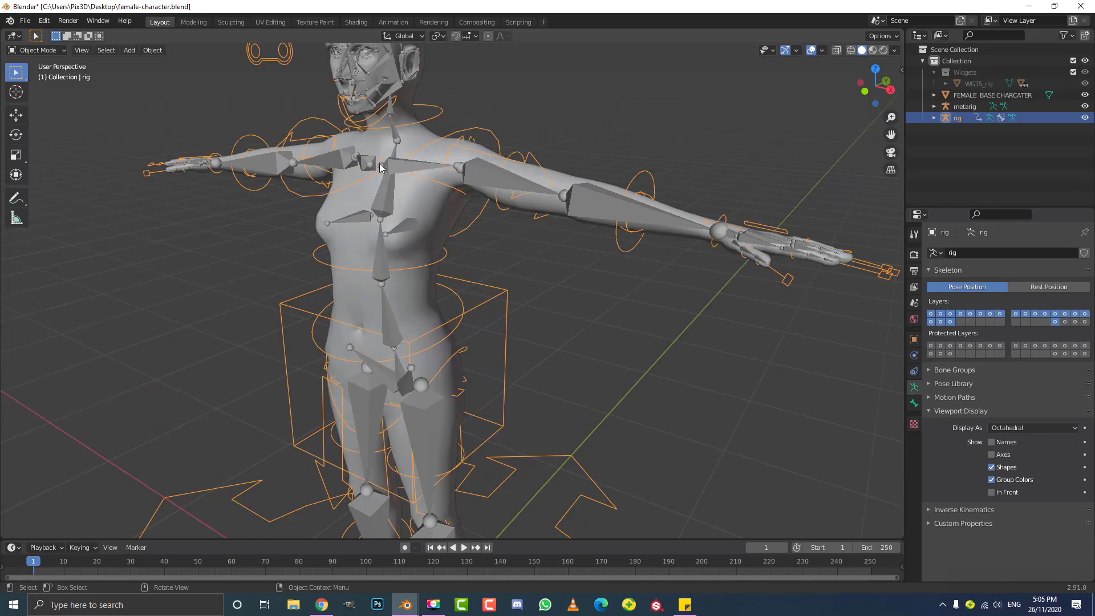
pyautogui.click(417, 162)
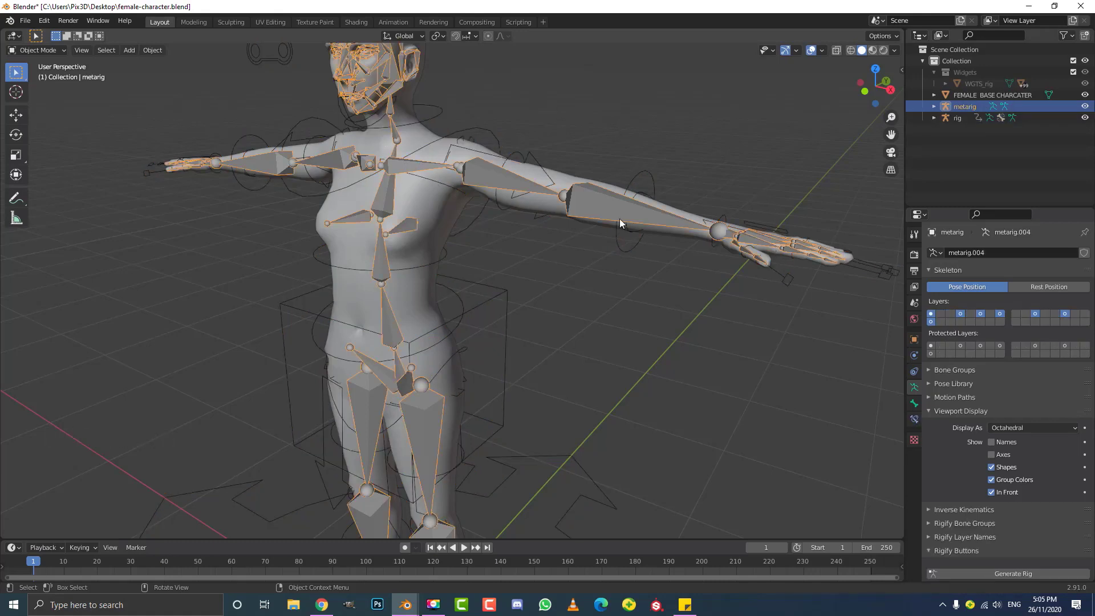
pyautogui.scroll(-2, 370, 219)
pyautogui.press('g')
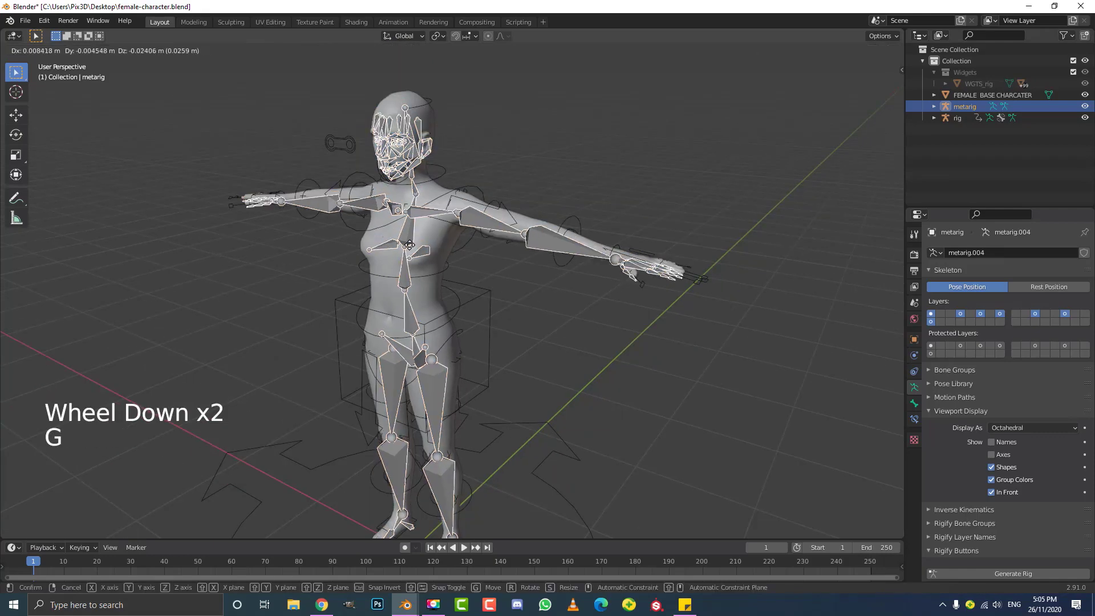
pyautogui.press('Escape')
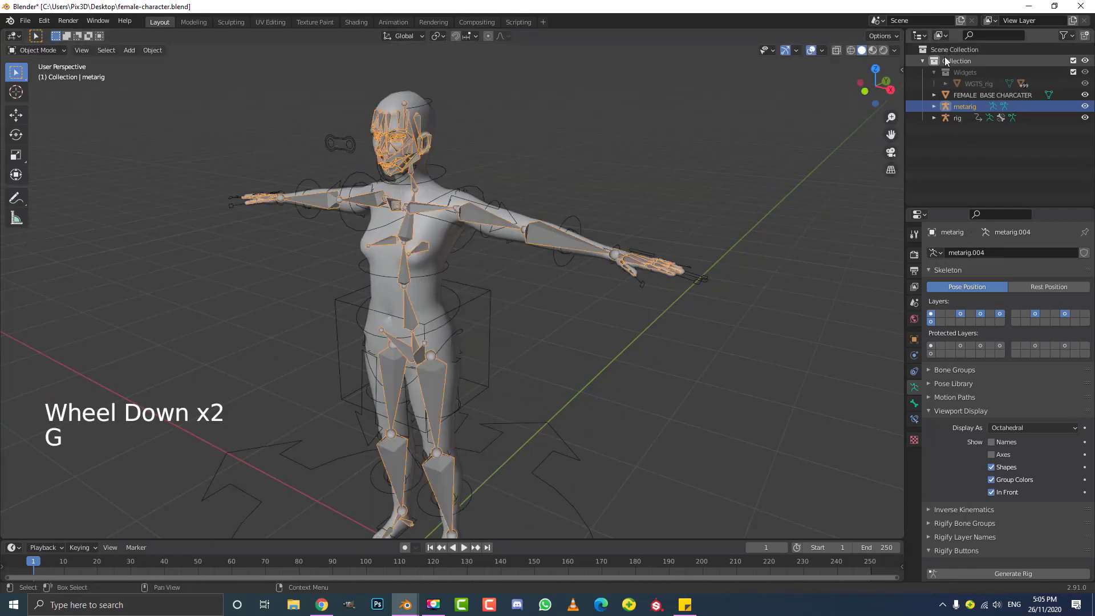
pyautogui.middleClick(430, 199)
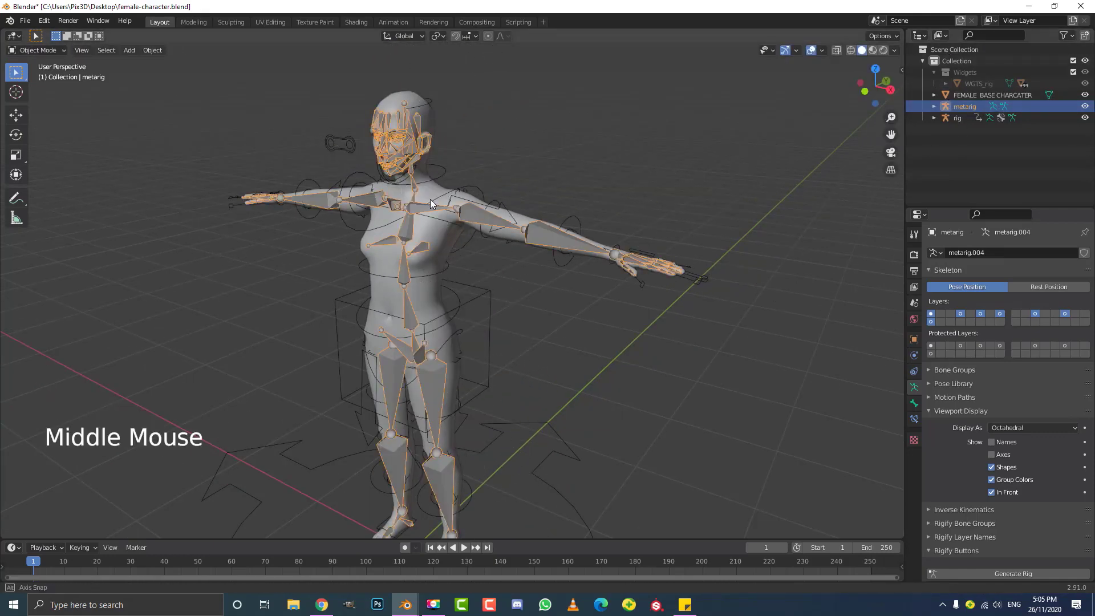
pyautogui.scroll(2, 430, 200)
pyautogui.press('m')
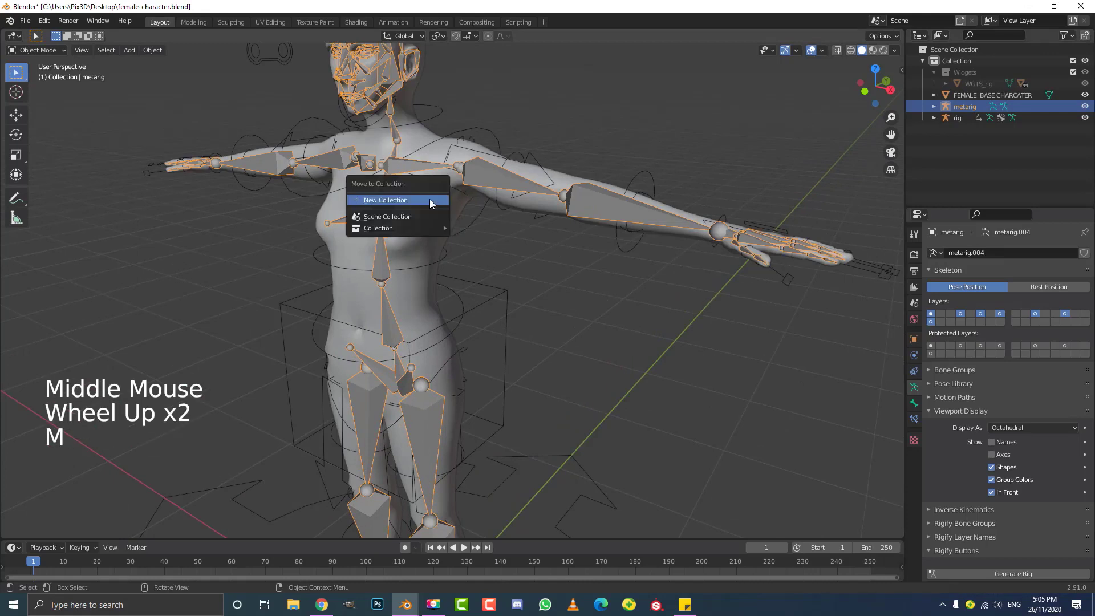
pyautogui.click(376, 200)
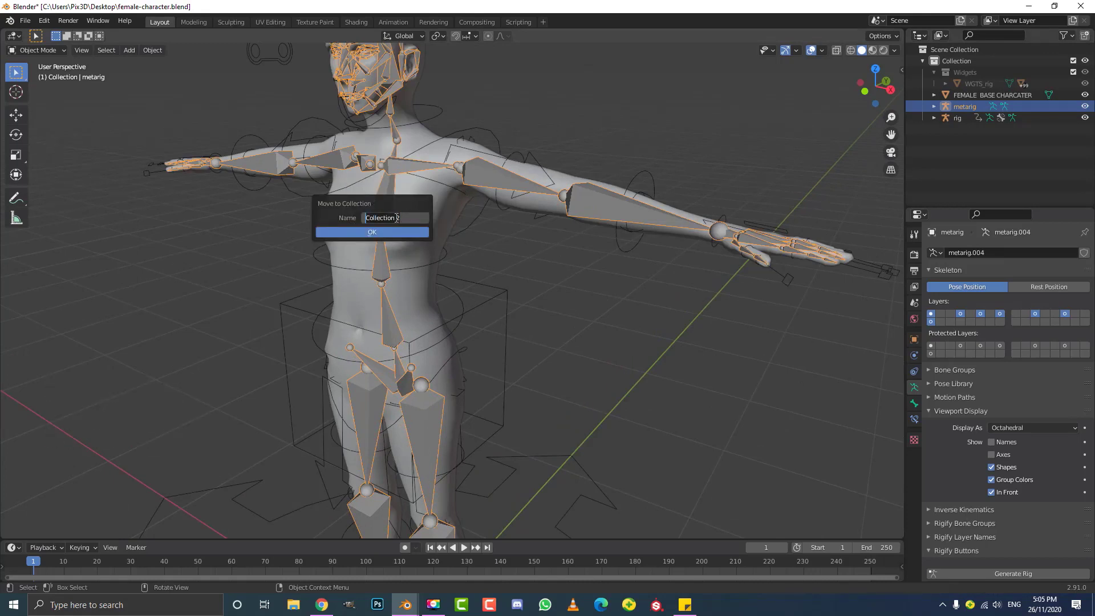
pyautogui.write('rig')
pyautogui.click(401, 235)
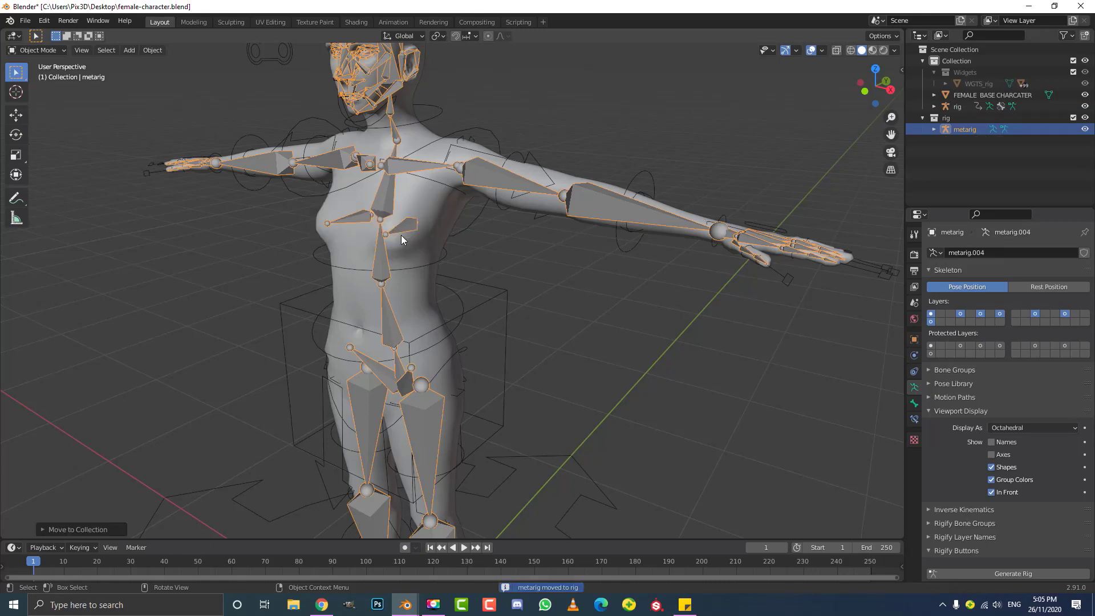
pyautogui.click(1085, 118)
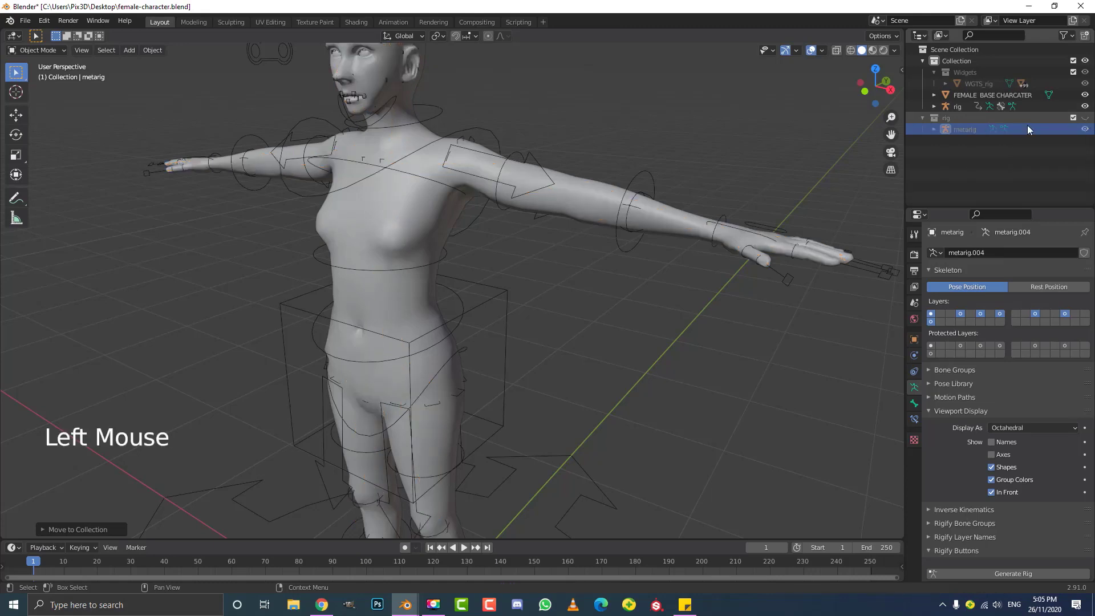
# - Select the generated control rig and switch it to Pose Mode
pyautogui.scroll(-5, 478, 234)
pyautogui.scroll(2, 478, 234)
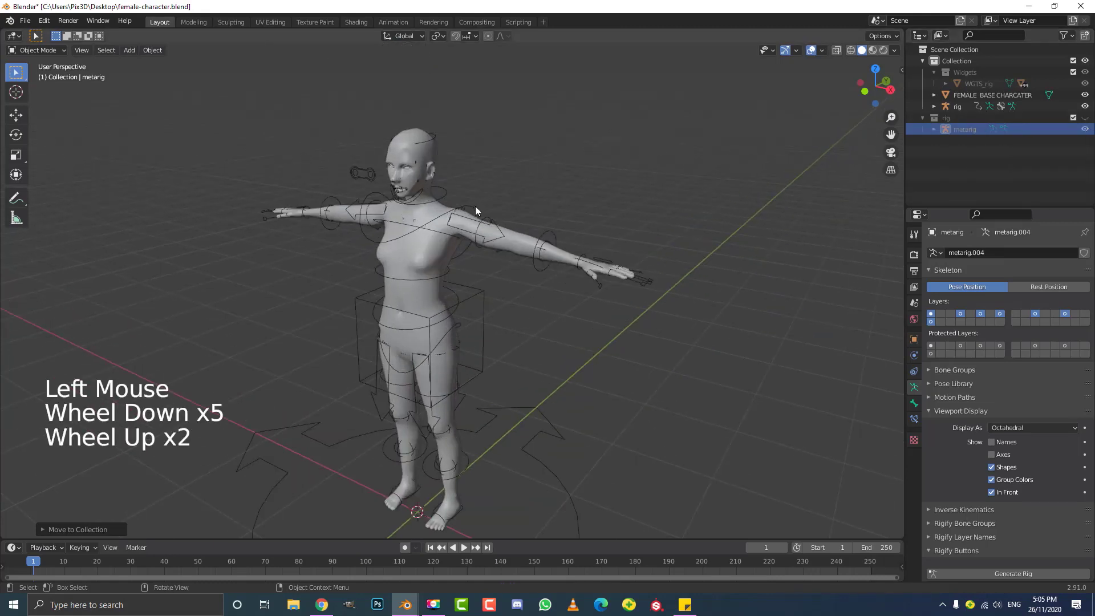
pyautogui.click(476, 211)
pyautogui.press('g')
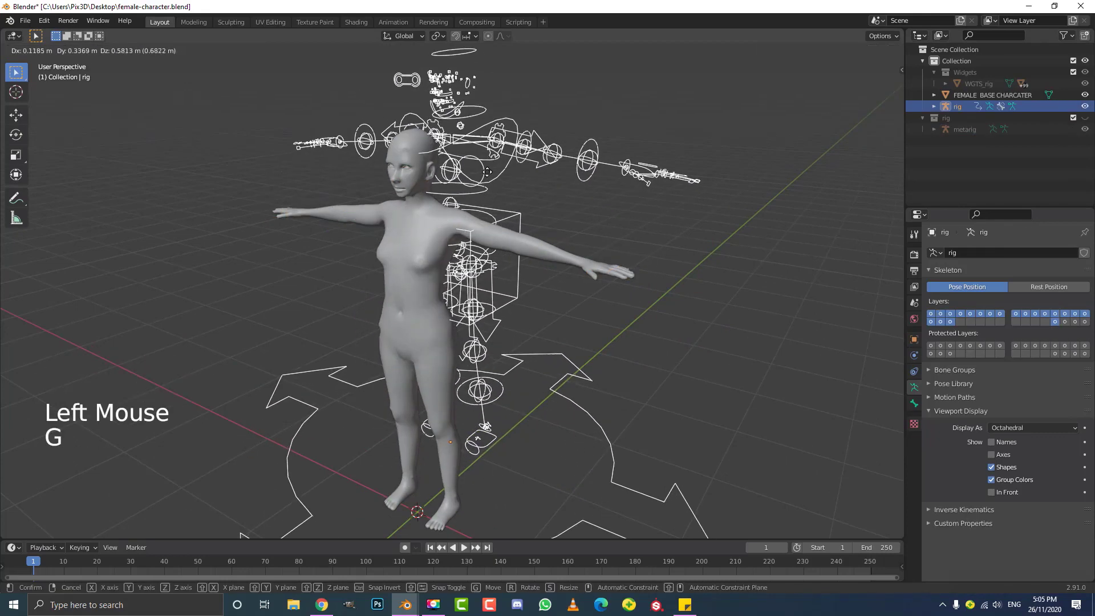
pyautogui.press('Escape')
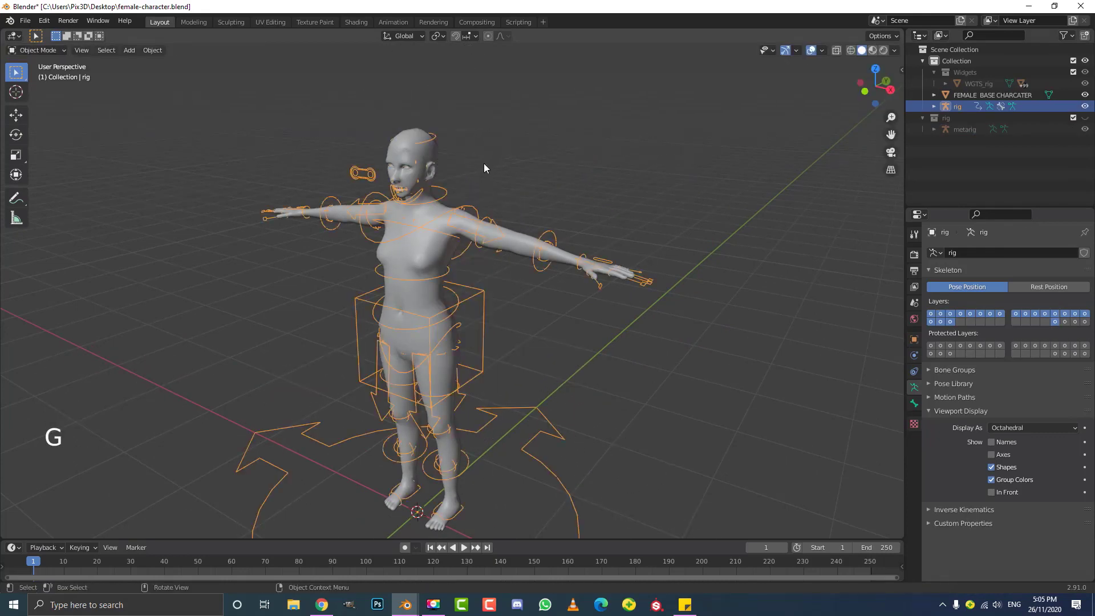
pyautogui.click(44, 52)
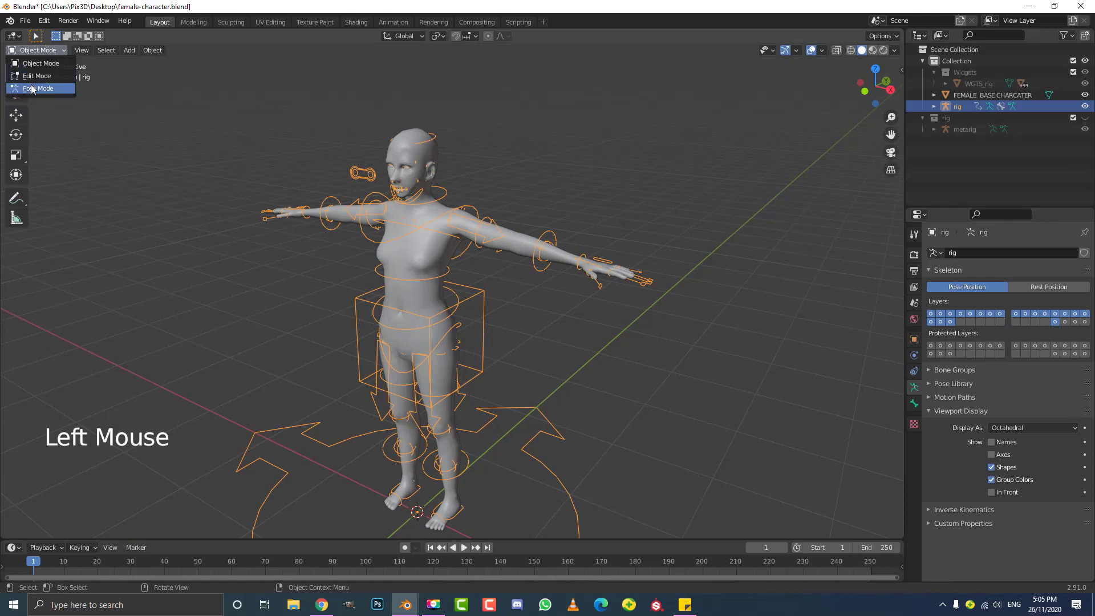
pyautogui.click(30, 85)
# - Select all visible control bones of the rig and hide them
pyautogui.scroll(-2, 432, 206)
pyautogui.moveTo(433, 206)
pyautogui.mouseDown(button='middle')
pyautogui.moveTo(420, 203)
pyautogui.moveTo(446, 213)
pyautogui.mouseUp(button='middle')
pyautogui.scroll(2, 456, 199)
pyautogui.press('a')
pyautogui.scroll(-1, 439, 228)
pyautogui.scroll(-1, 439, 228)
pyautogui.press('g')
pyautogui.rightClick(495, 170)
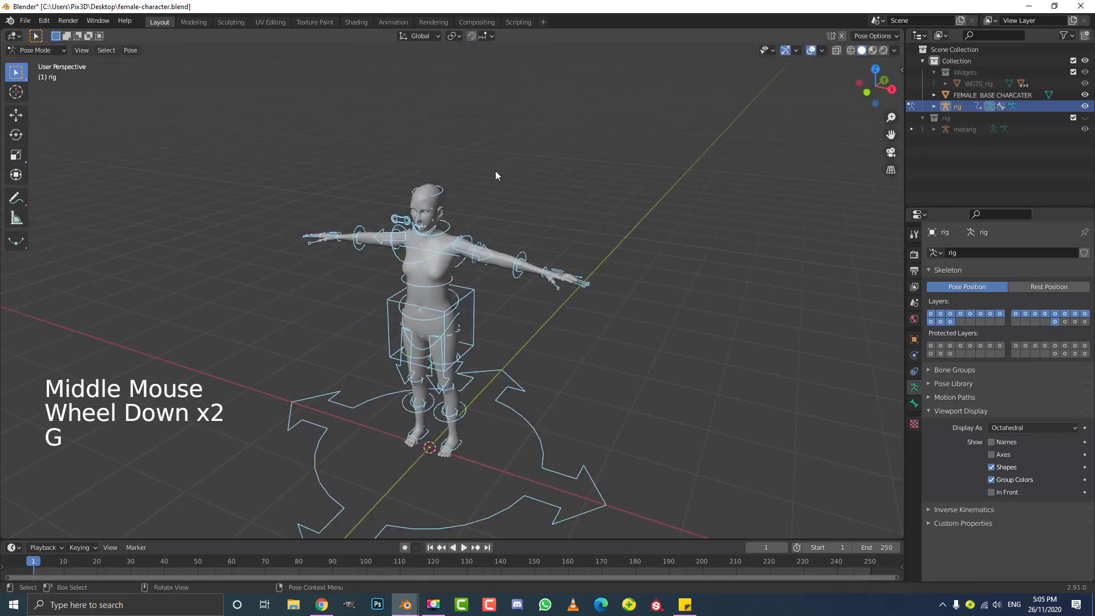
pyautogui.scroll(1, 464, 163)
pyautogui.press('h')
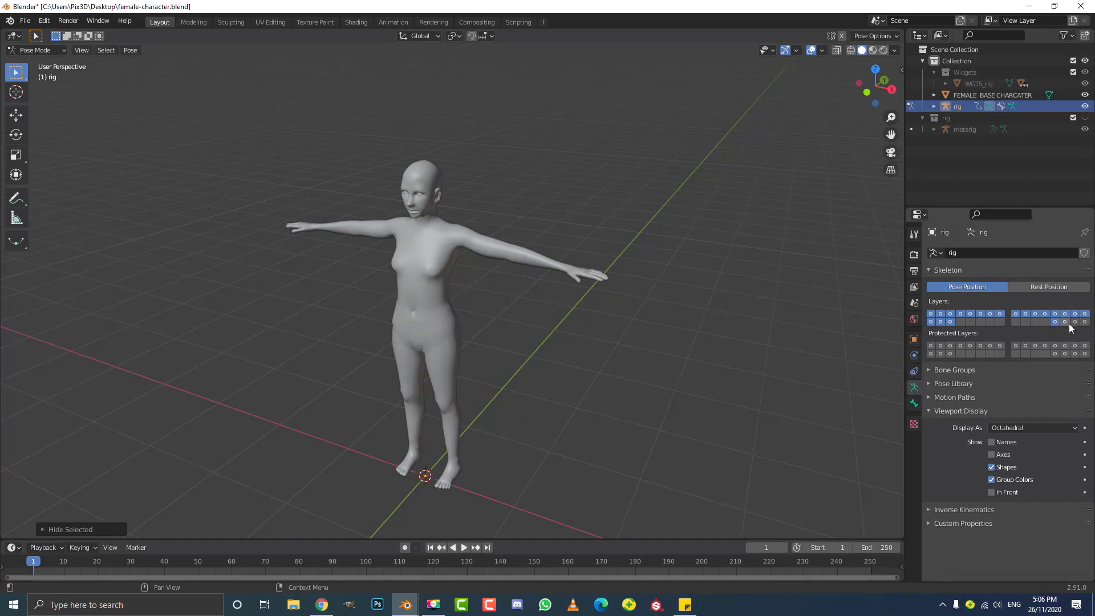
# - Additionally show the armature's last bone layer and select all of its bones in wireframe shading
pyautogui.press('shift')
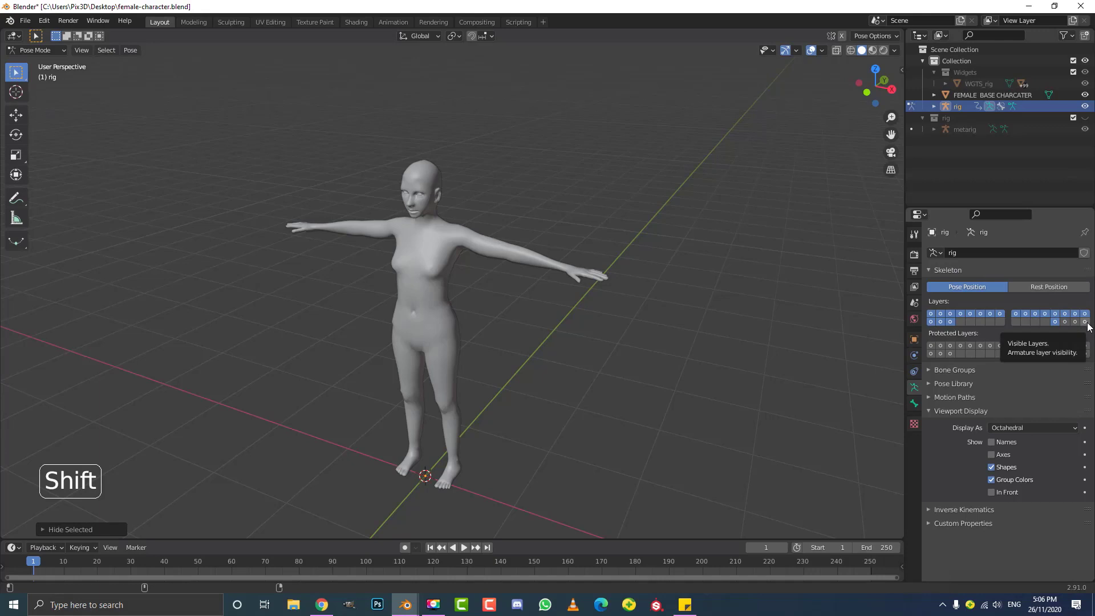
pyautogui.keyDown('shift'); pyautogui.click(1085, 321); pyautogui.keyUp('shift')
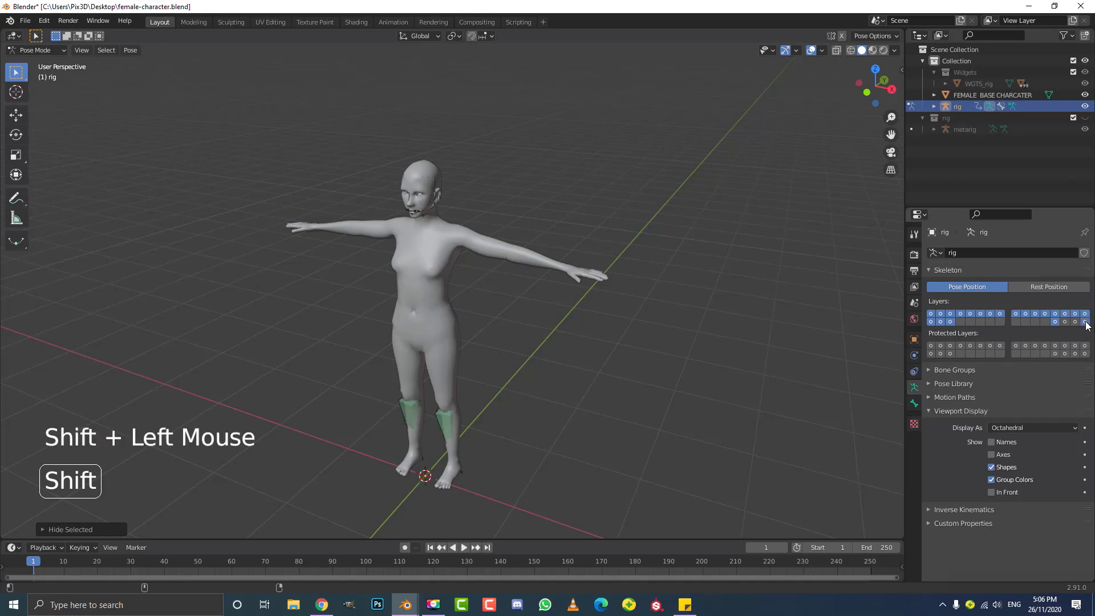
pyautogui.scroll(1, 553, 250)
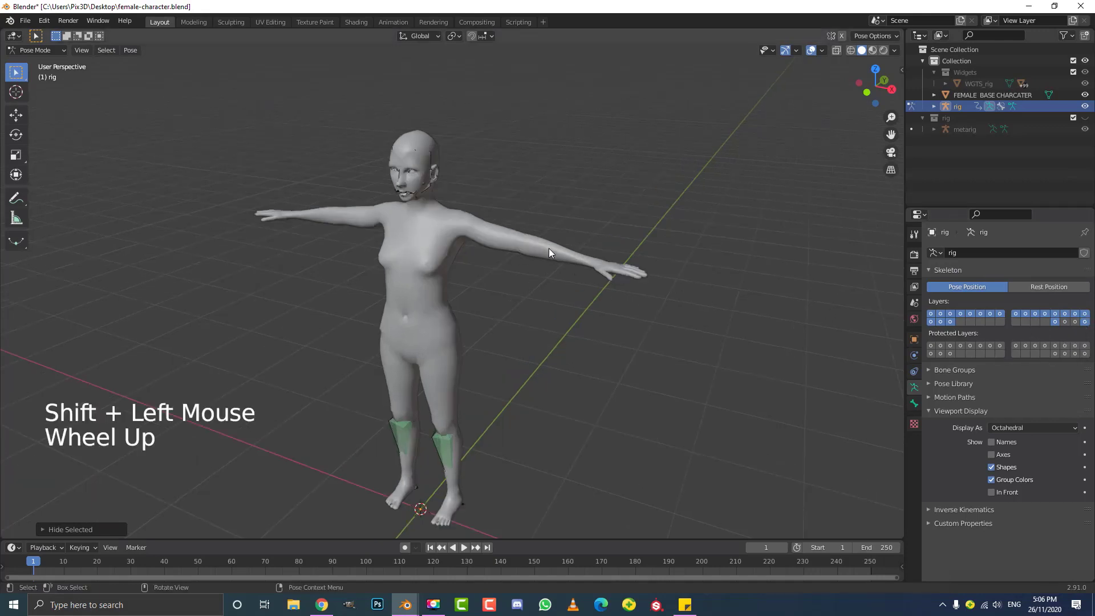
pyautogui.press('z')
pyautogui.click(457, 263)
pyautogui.press('a')
pyautogui.scroll(1, 484, 236)
pyautogui.moveTo(484, 236)
pyautogui.mouseDown(button='middle')
pyautogui.moveTo(617, 255)
pyautogui.moveTo(442, 256)
pyautogui.moveTo(576, 261)
pyautogui.mouseUp(button='middle')
pyautogui.scroll(1, 576, 261)
pyautogui.moveTo(467, 245); pyautogui.dragTo(512, 239, button='middle')
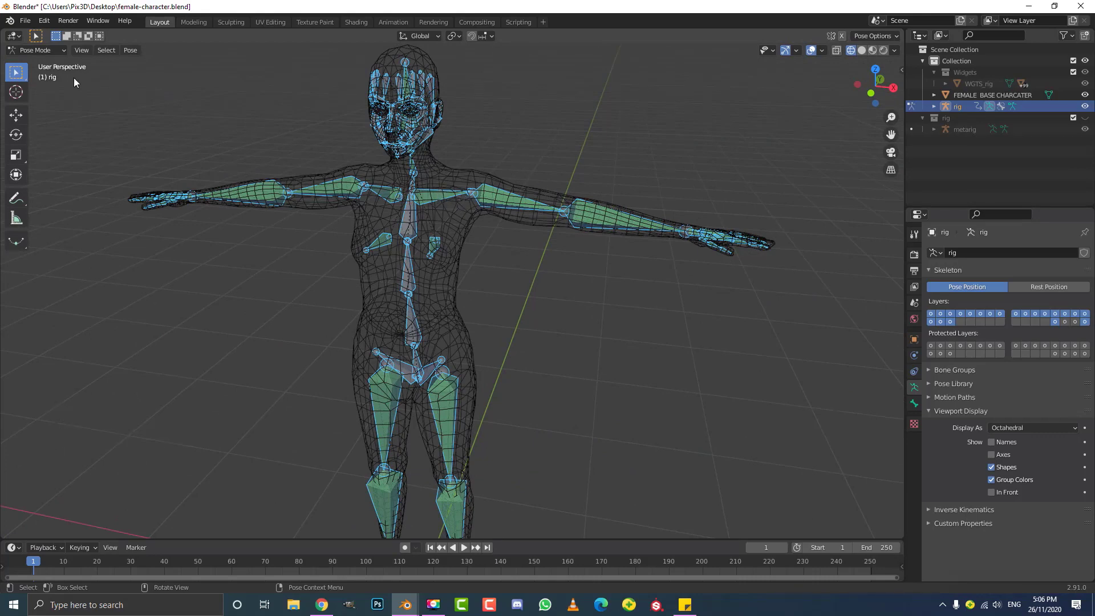
# - Return to Object Mode and parent the female character mesh to the generated rig with automatic weights
pyautogui.click(31, 50)
pyautogui.click(32, 59)
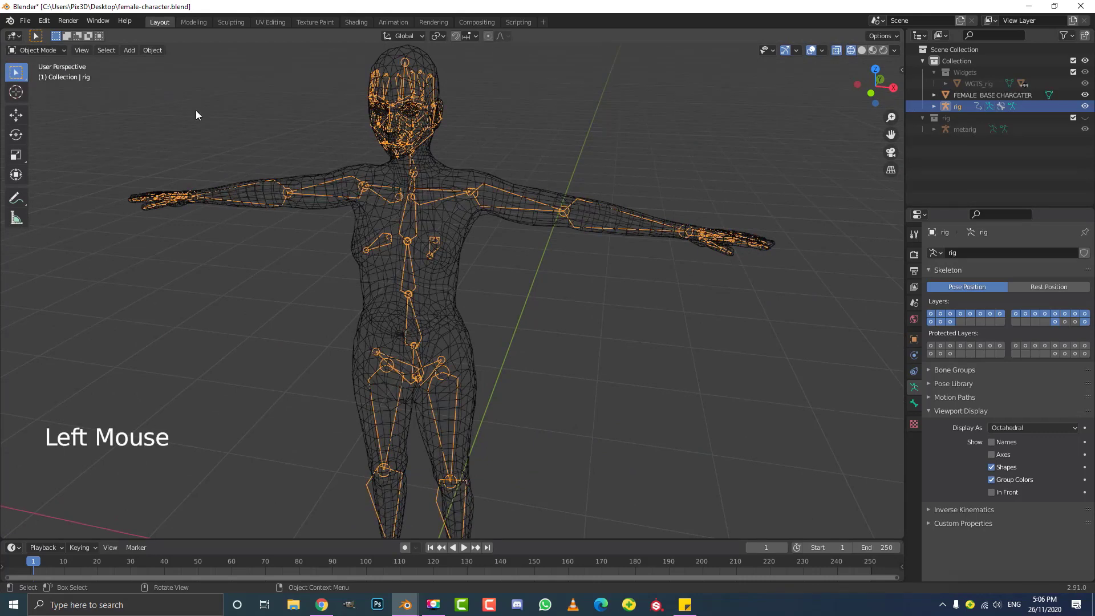
pyautogui.click(465, 169)
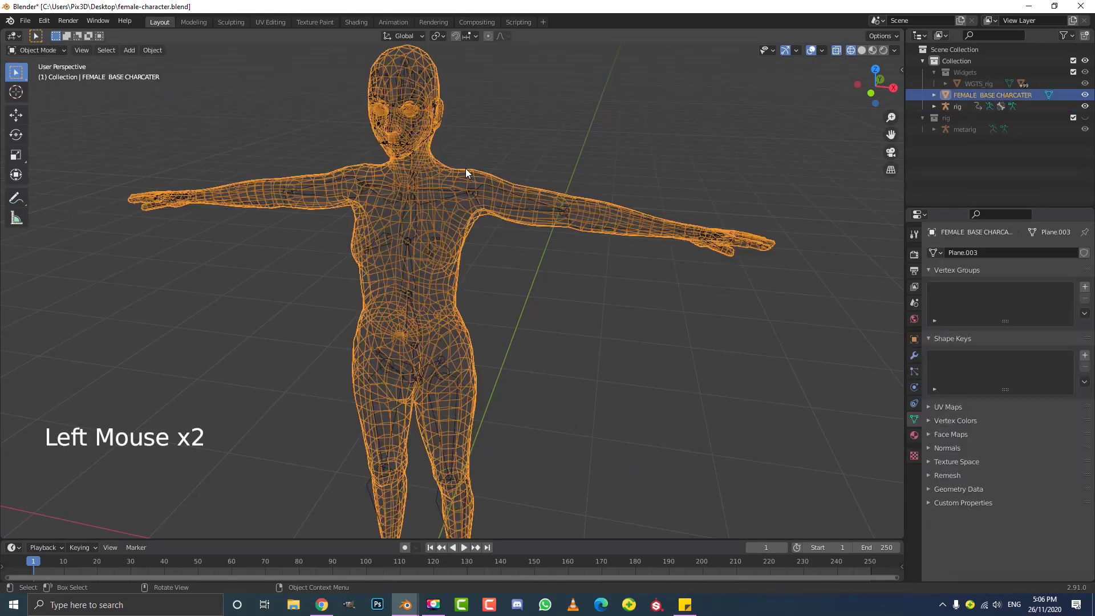
pyautogui.press('shift')
pyautogui.keyDown('shift'); pyautogui.click(446, 196); pyautogui.keyUp('shift')
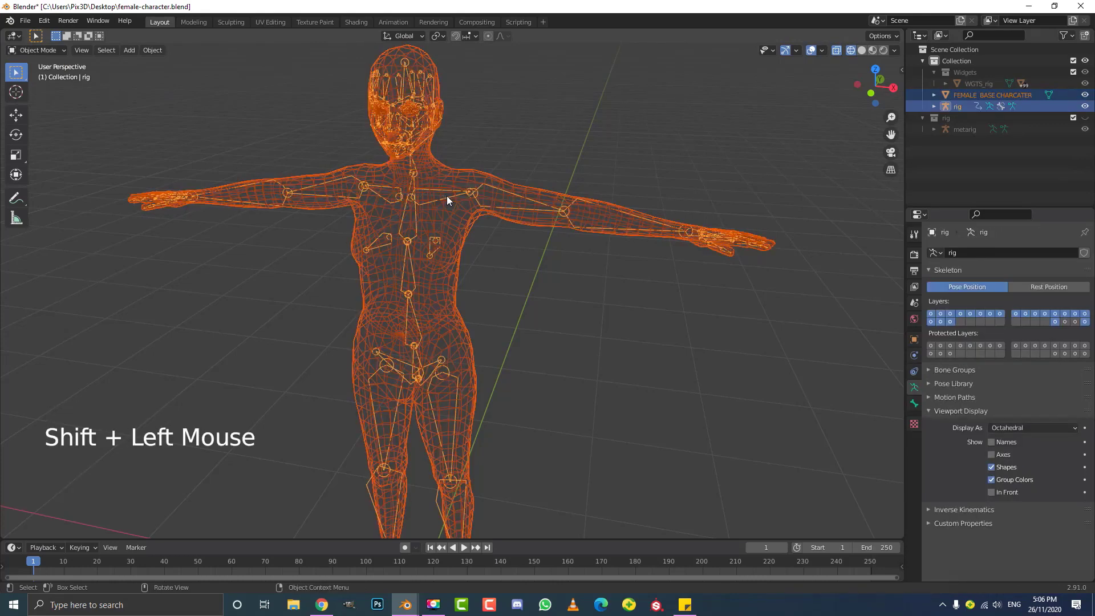
pyautogui.hotkey('ctrl', 'p')
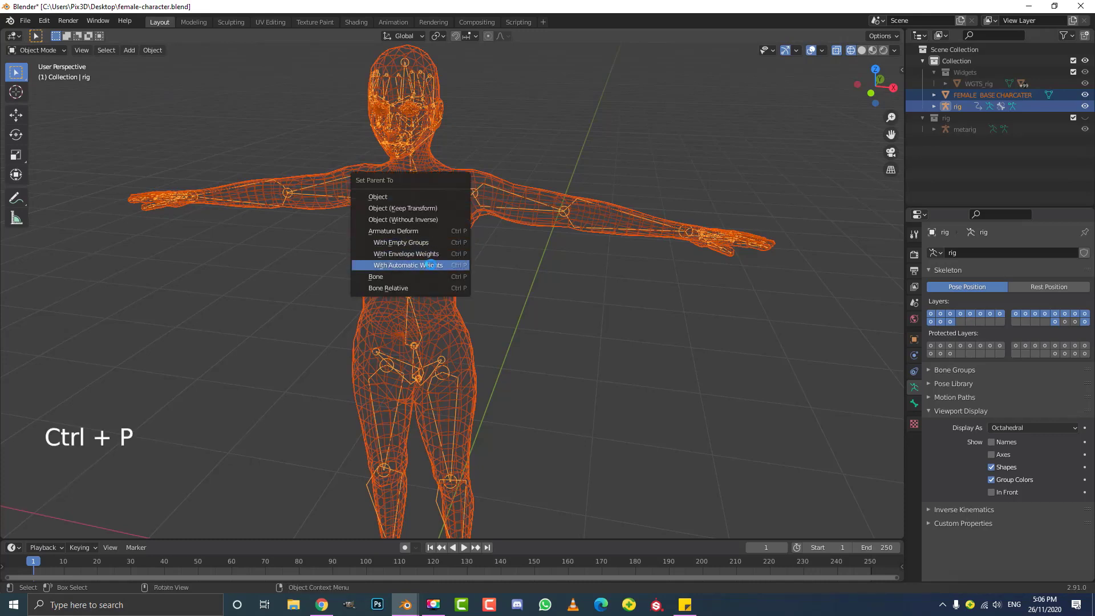
pyautogui.click(429, 265)
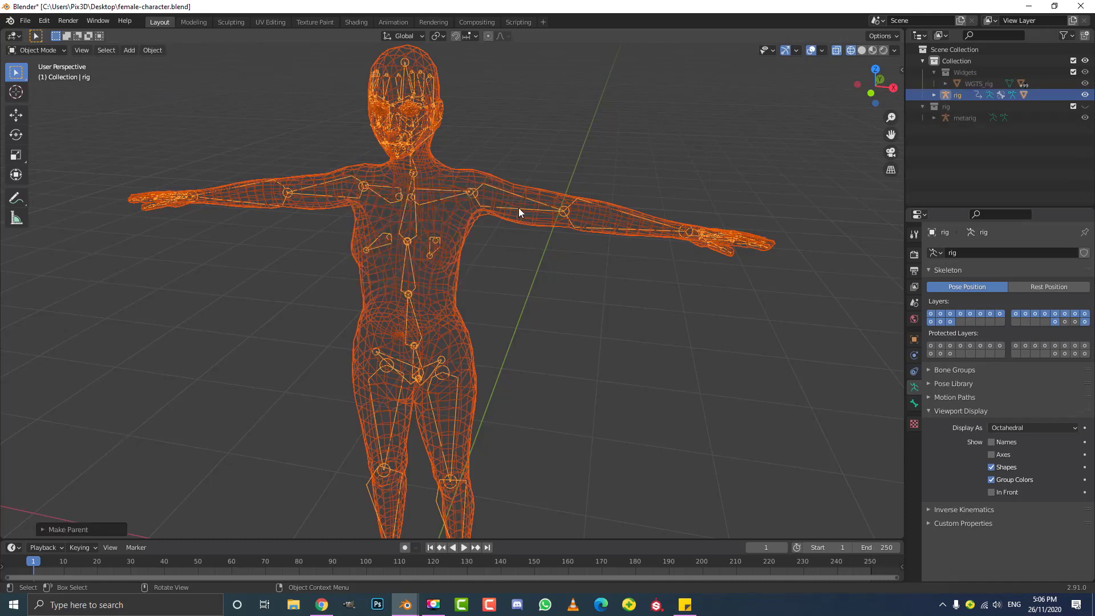
# - Examine the parented character from several angles in solid shading and return to wireframe
pyautogui.press('z')
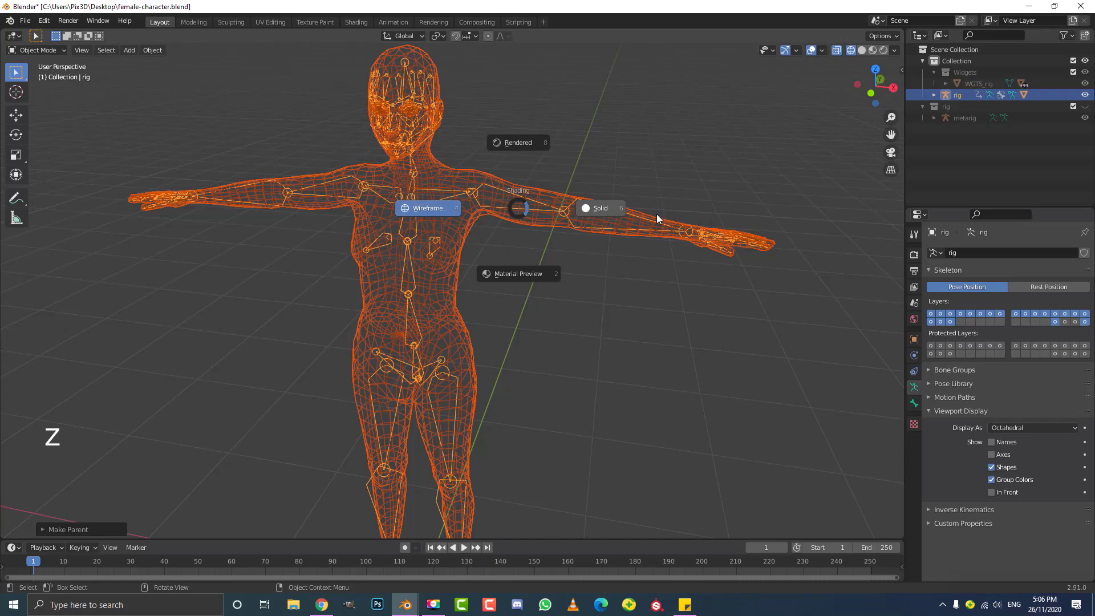
pyautogui.click(596, 211)
pyautogui.moveTo(513, 191); pyautogui.dragTo(603, 305, button='middle')
pyautogui.moveTo(582, 367); pyautogui.dragTo(453, 278, button='middle')
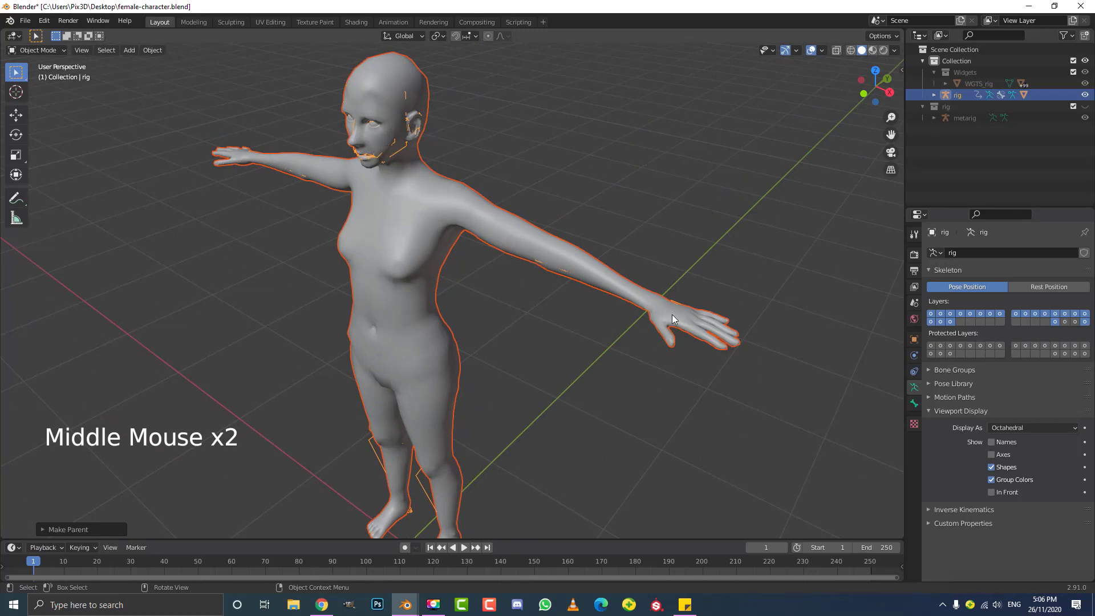
pyautogui.moveTo(478, 334); pyautogui.dragTo(523, 310, button='middle')
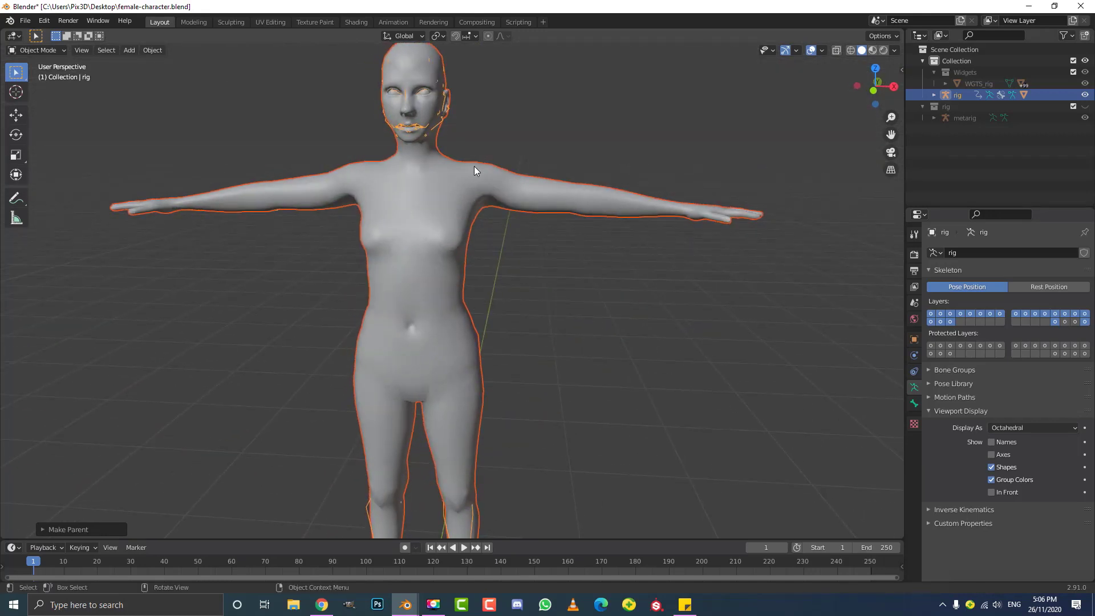
pyautogui.keyDown('shift'); pyautogui.moveTo(450, 183); pyautogui.dragTo(450, 220, button='middle'); pyautogui.keyUp('shift')
pyautogui.scroll(2, 532, 171)
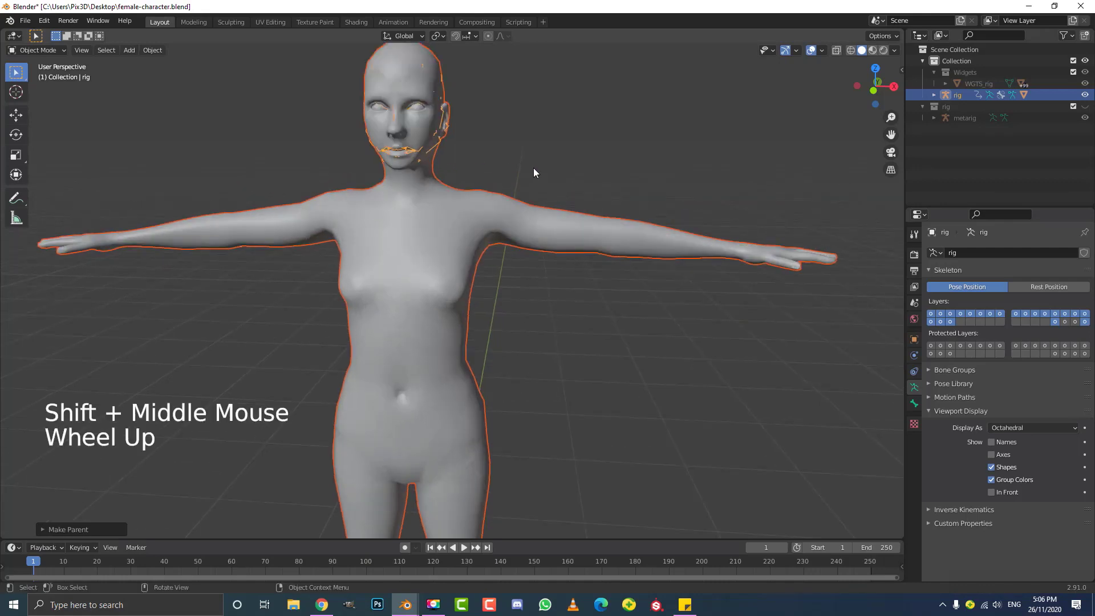
pyautogui.moveTo(533, 171); pyautogui.dragTo(496, 174, button='middle')
pyautogui.press('z')
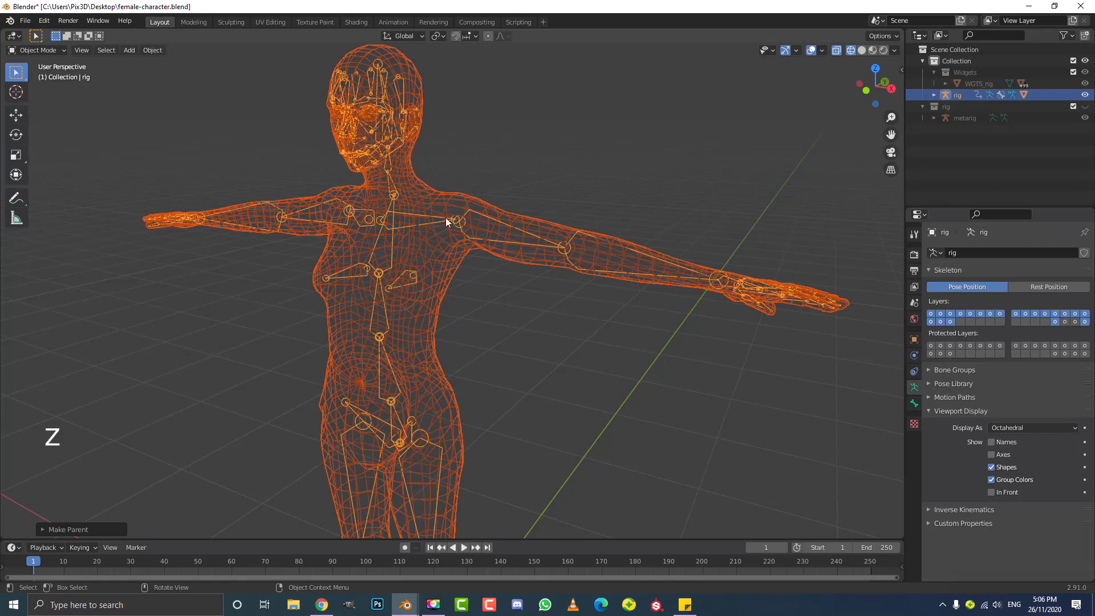
# - Switch the generated rig to Pose Mode and turn off the armature's last bone layer
pyautogui.click(437, 222)
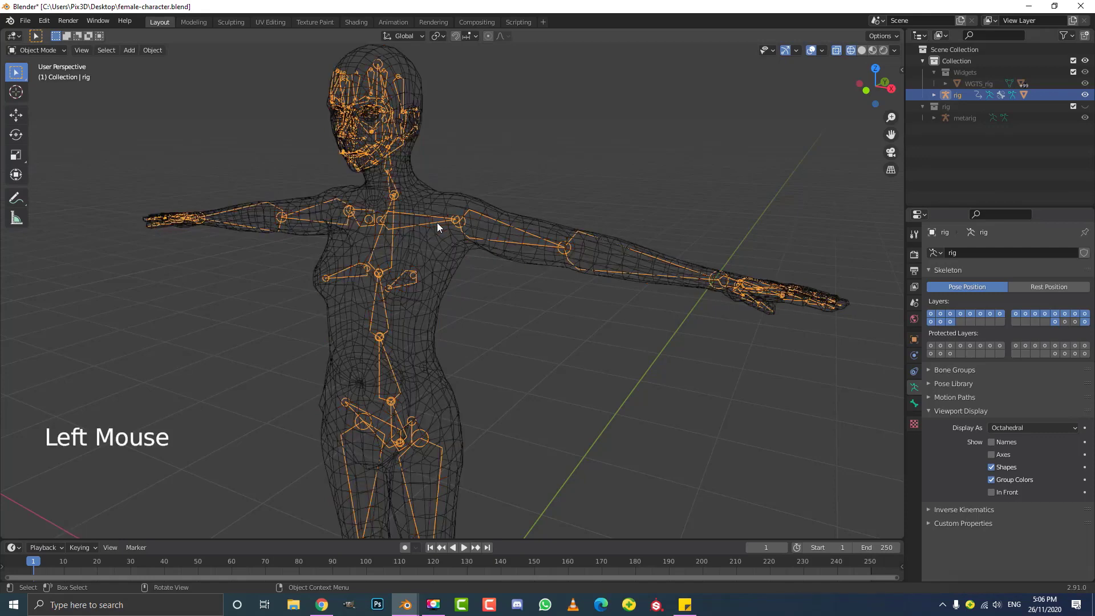
pyautogui.click(38, 49)
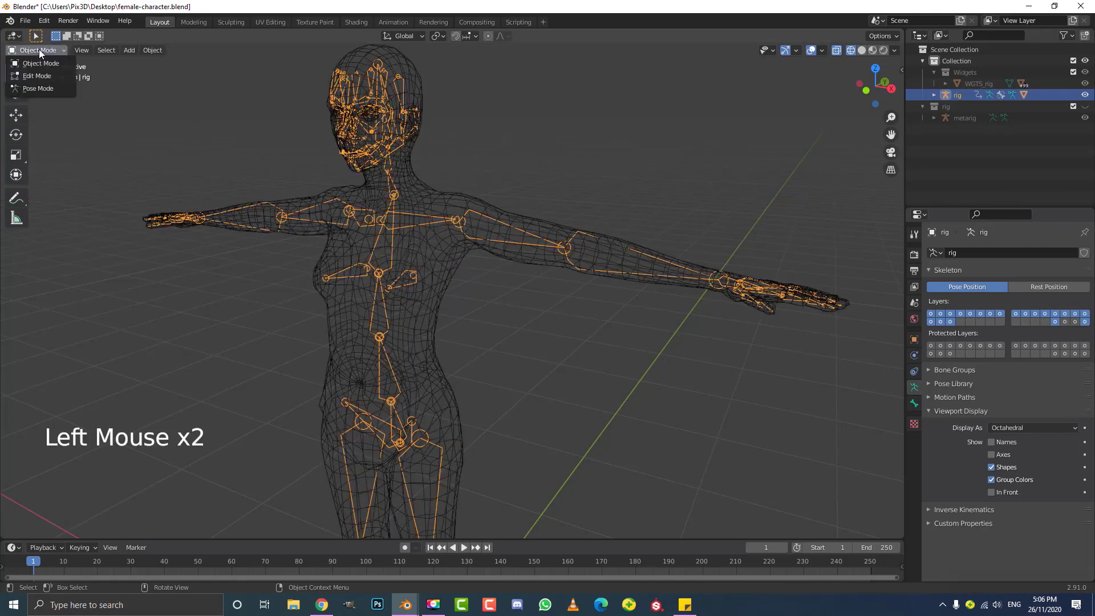
pyautogui.click(34, 87)
pyautogui.scroll(-3, 358, 219)
pyautogui.moveTo(358, 219); pyautogui.dragTo(365, 222, button='middle')
pyautogui.scroll(2, 365, 223)
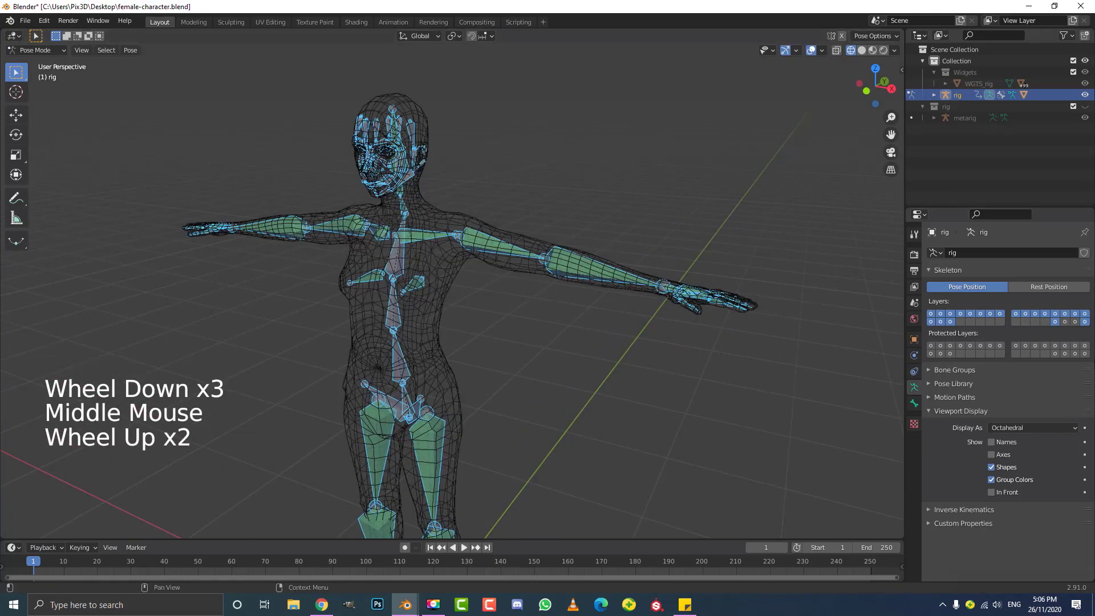
pyautogui.keyDown('shift'); pyautogui.click(1085, 322); pyautogui.keyUp('shift')
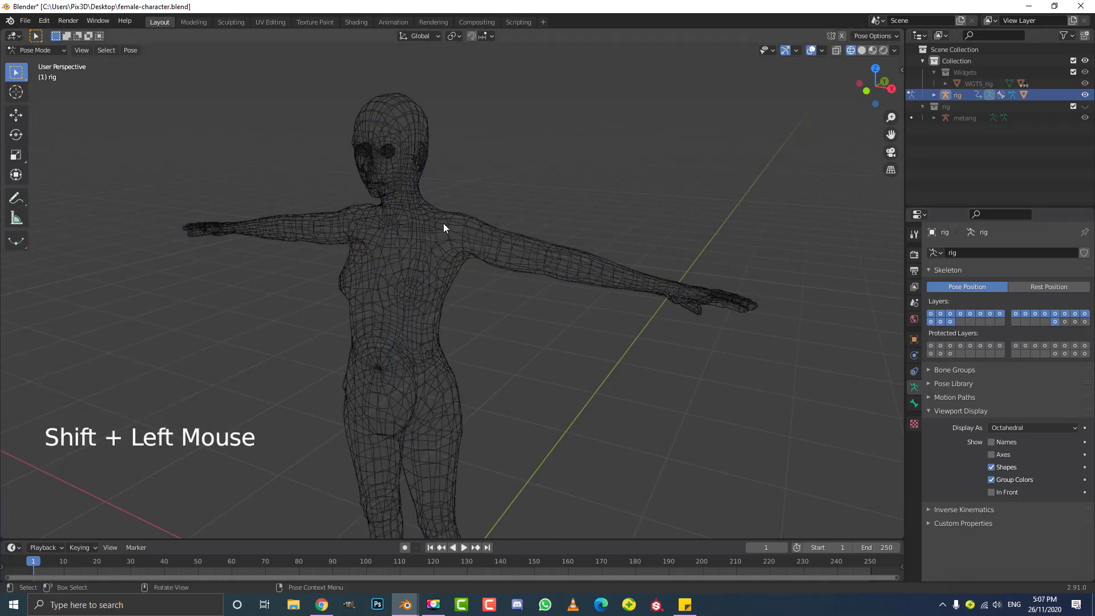
# - Reveal the rig's hidden control bones and display the character in solid shading
pyautogui.moveTo(443, 224); pyautogui.dragTo(445, 235, button='middle')
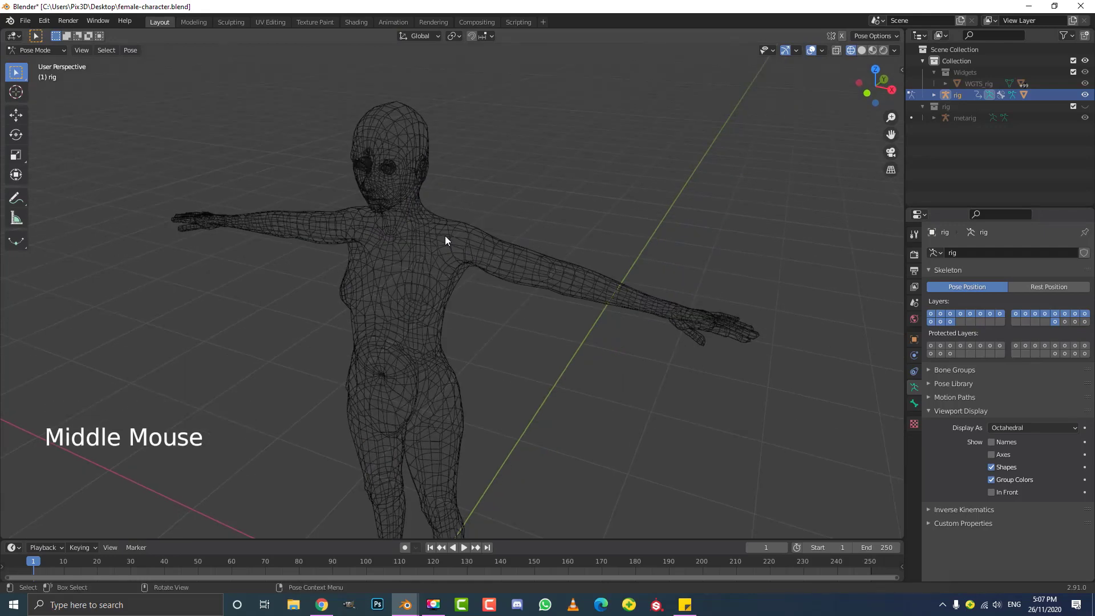
pyautogui.hotkey('alt', 'h')
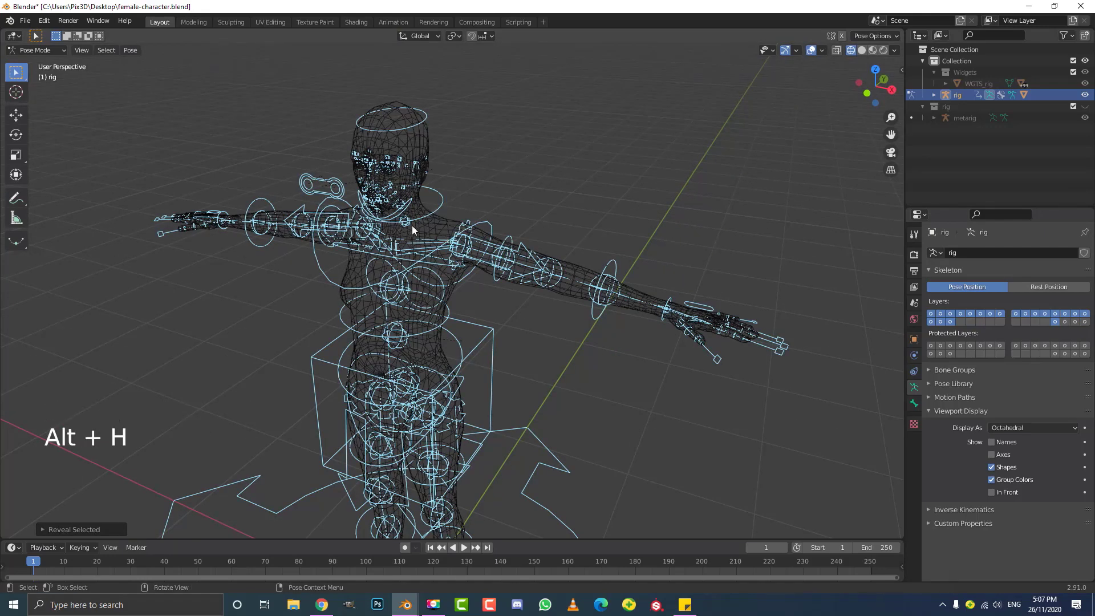
pyautogui.press('z')
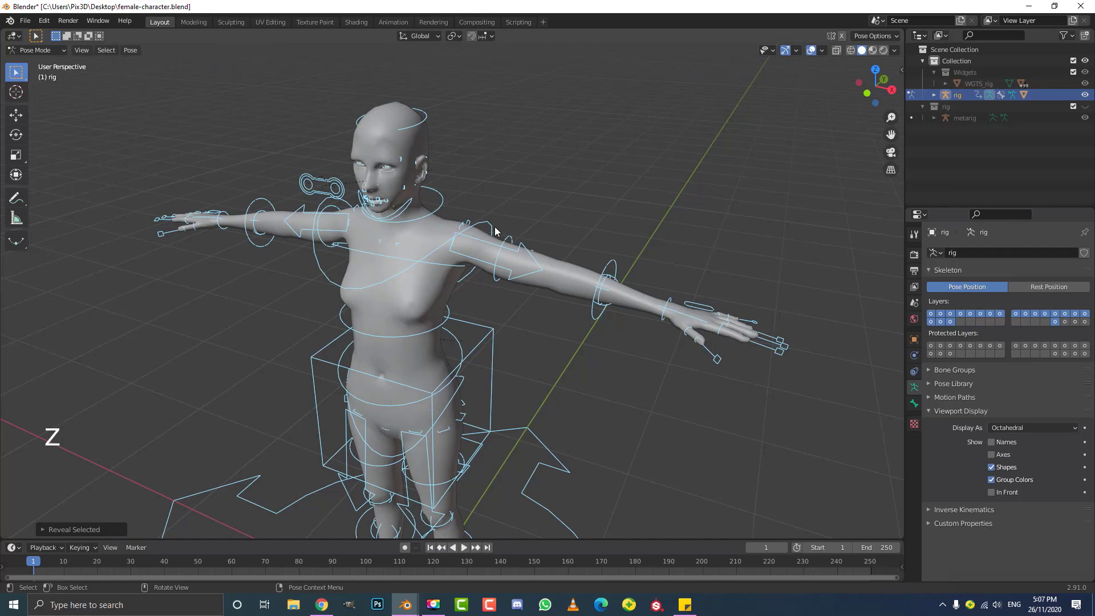
pyautogui.click(1085, 322)
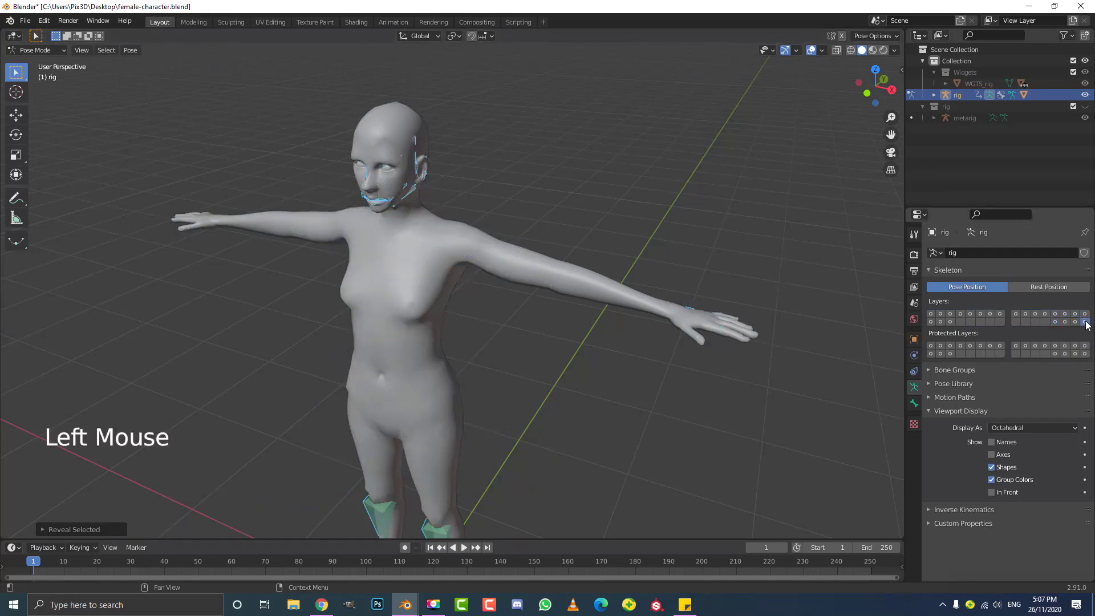
pyautogui.click(1085, 322)
pyautogui.hotkey('ctrl', 'z')
pyautogui.hotkey('ctrl', 'z')
pyautogui.hotkey('ctrl', 'z')
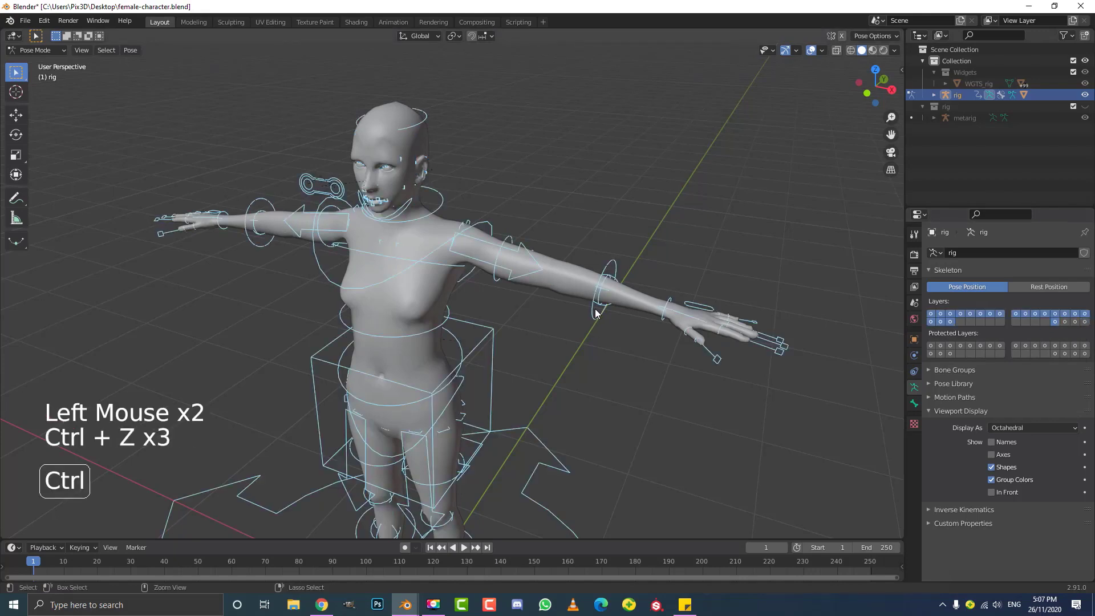
# - Try moving the rig's head control to test how the mesh follows
pyautogui.click(423, 116)
pyautogui.moveTo(423, 116); pyautogui.dragTo(433, 229, button='middle')
pyautogui.scroll(2, 433, 228)
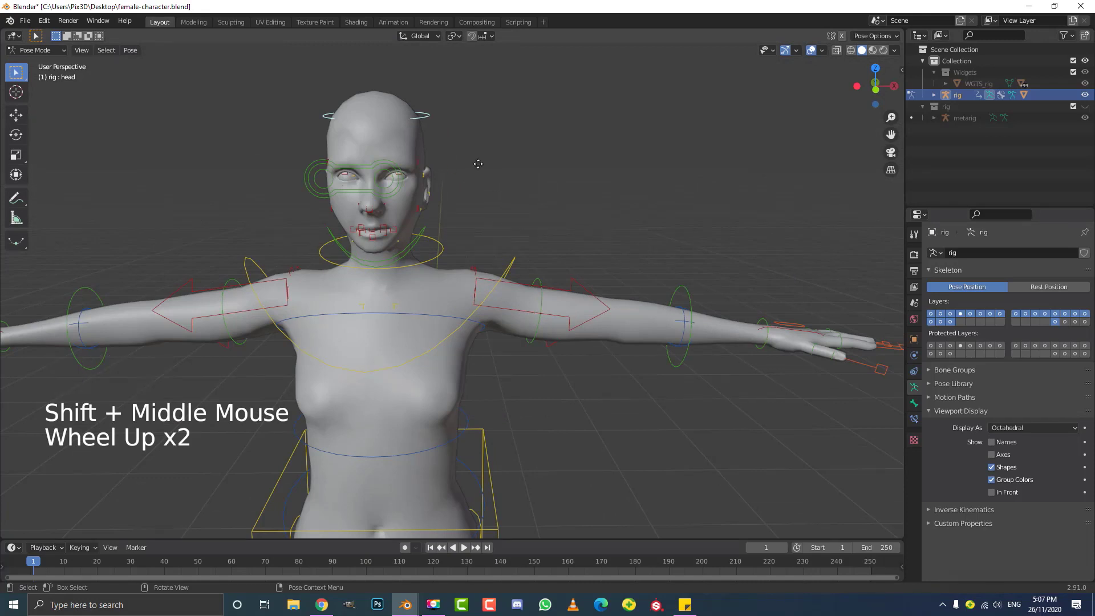
pyautogui.press('g')
pyautogui.press('Escape')
pyautogui.scroll(-1, 676, 251)
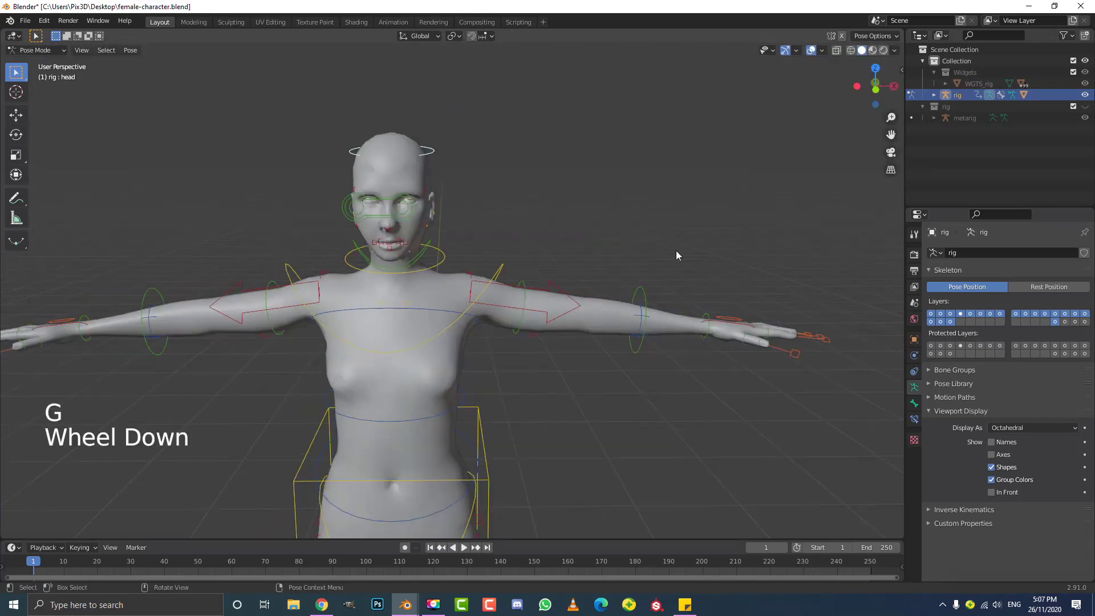
# - Try moving the left hand IK control to test the arm's deformation
pyautogui.keyDown('shift'); pyautogui.moveTo(676, 251); pyautogui.dragTo(519, 223, button='middle'); pyautogui.keyUp('shift')
pyautogui.scroll(2, 562, 273)
pyautogui.click(562, 272)
pyautogui.moveTo(567, 276); pyautogui.dragTo(567, 337, button='middle')
pyautogui.scroll(1, 572, 399)
pyautogui.scroll(-2, 571, 316)
pyautogui.press('g')
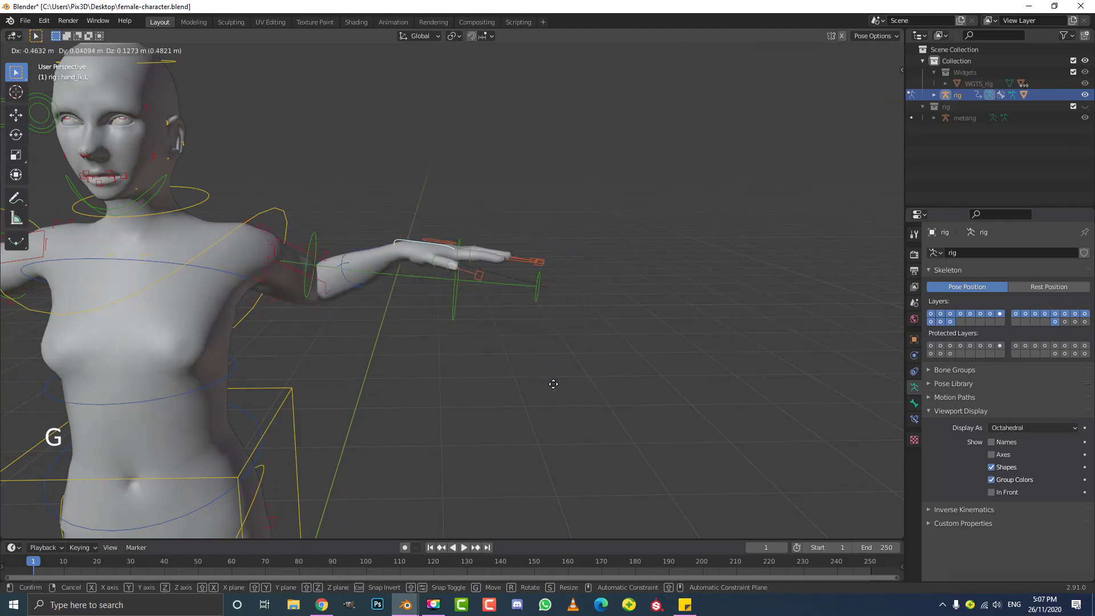
# - Try moving the torso control and rotating the hips control to test the body's deformation
pyautogui.scroll(-5, 566, 340)
pyautogui.keyDown('shift'); pyautogui.moveTo(565, 340); pyautogui.dragTo(430, 334, button='middle'); pyautogui.keyUp('shift')
pyautogui.scroll(2, 403, 276)
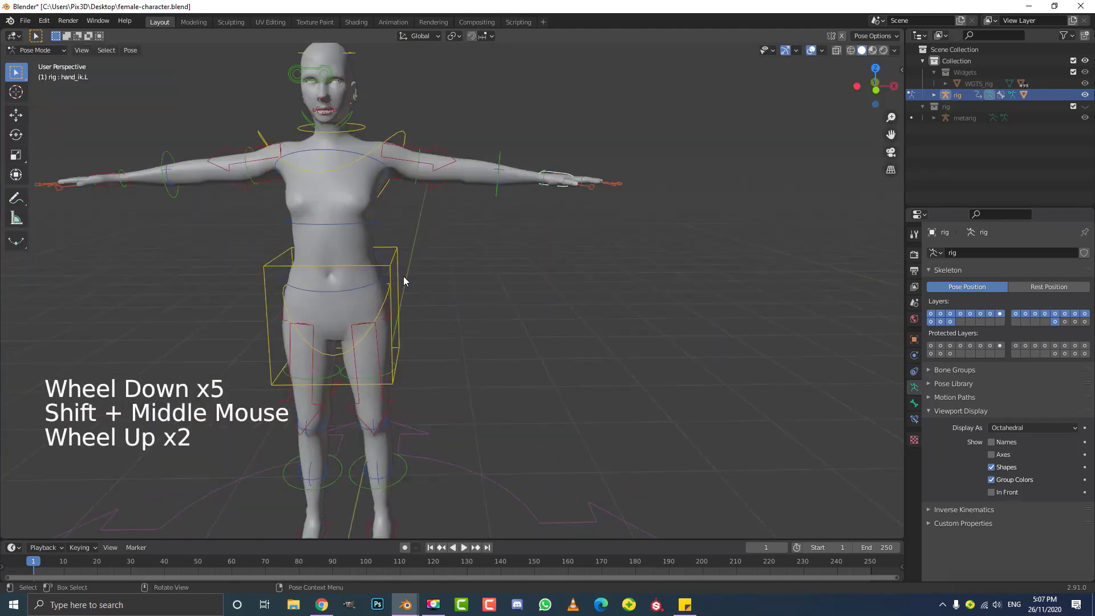
pyautogui.click(398, 289)
pyautogui.keyDown('shift'); pyautogui.moveTo(398, 288); pyautogui.dragTo(437, 268, button='middle'); pyautogui.keyUp('shift')
pyautogui.press('g')
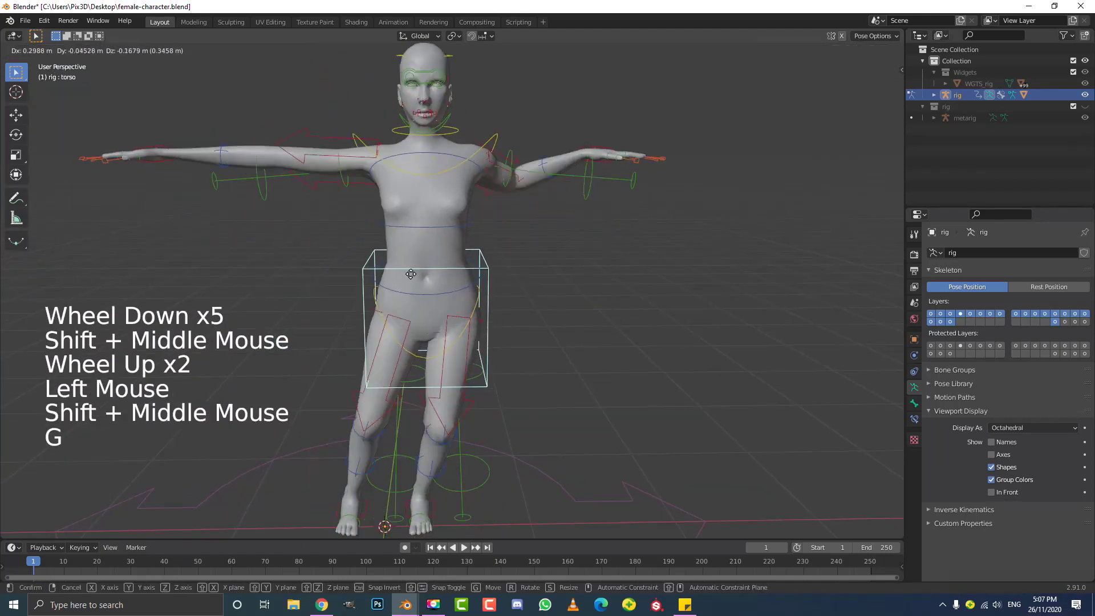
pyautogui.rightClick(397, 299)
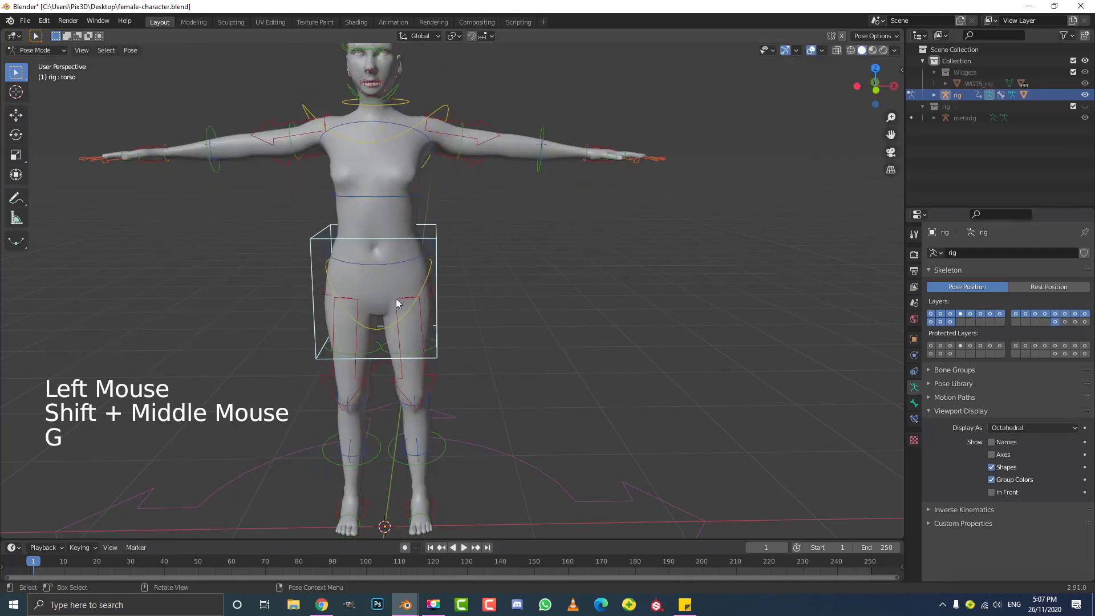
pyautogui.click(431, 273)
pyautogui.press('r')
pyautogui.rightClick(514, 393)
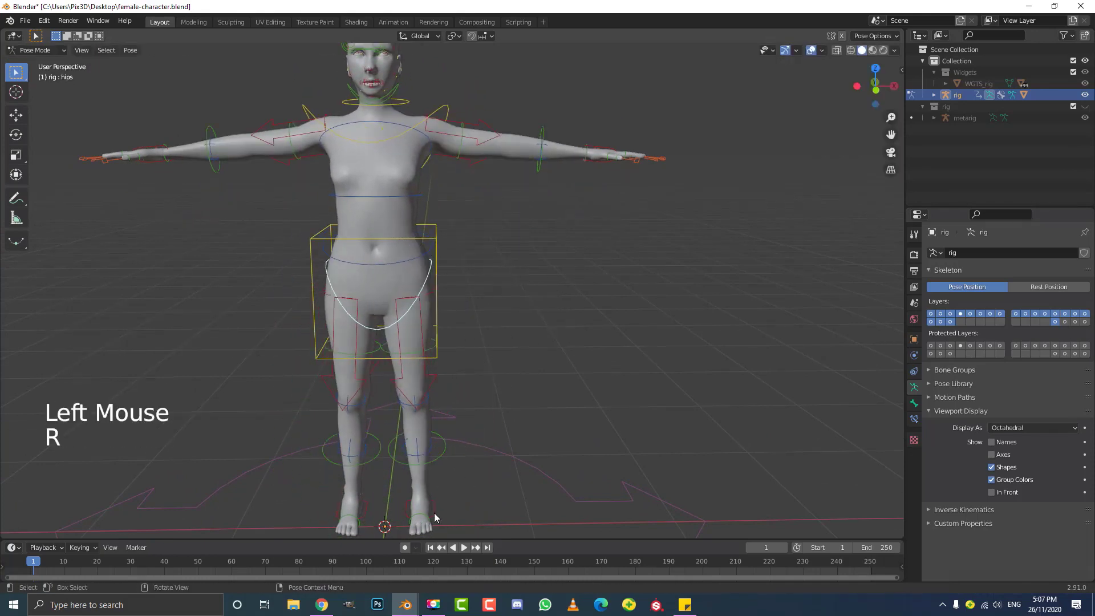
# - Move the left foot IK control up and outward so the left leg bends at the knee
pyautogui.click(436, 518)
pyautogui.press('g')
pyautogui.click(495, 425)
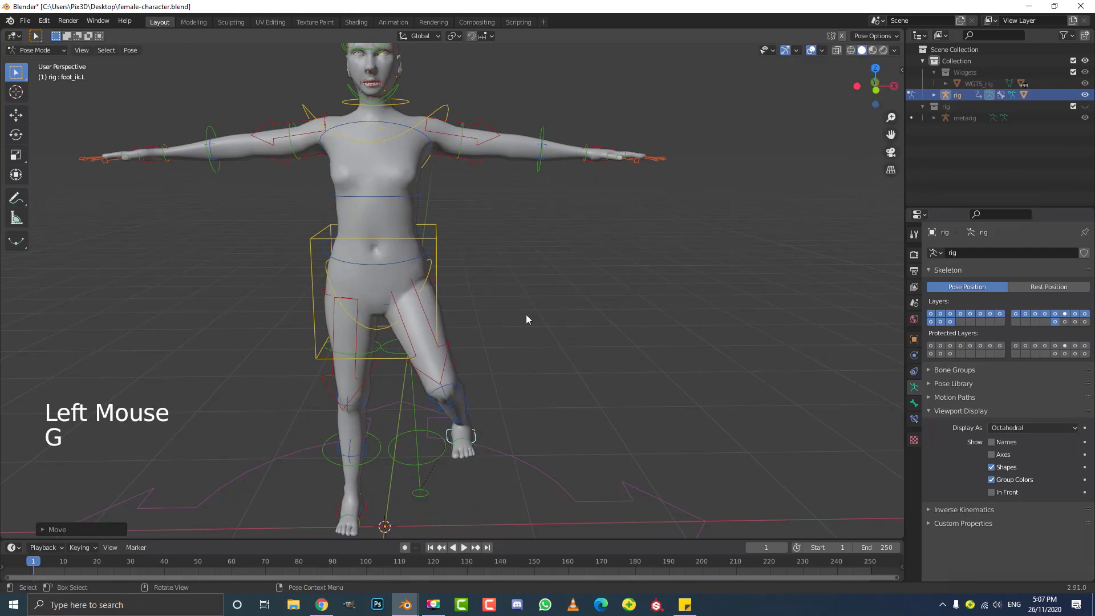
# - Raise the left hand IK control above shoulder height and inward so the elbow bends
pyautogui.keyDown('shift'); pyautogui.moveTo(526, 318); pyautogui.dragTo(460, 386, button='middle'); pyautogui.keyUp('shift')
pyautogui.scroll(2, 530, 292)
pyautogui.click(530, 293)
pyautogui.scroll(1, 530, 293)
pyautogui.moveTo(529, 293)
pyautogui.mouseDown(button='middle')
pyautogui.moveTo(490, 314)
pyautogui.moveTo(511, 317)
pyautogui.moveTo(530, 282)
pyautogui.mouseUp(button='middle')
pyautogui.press('g')
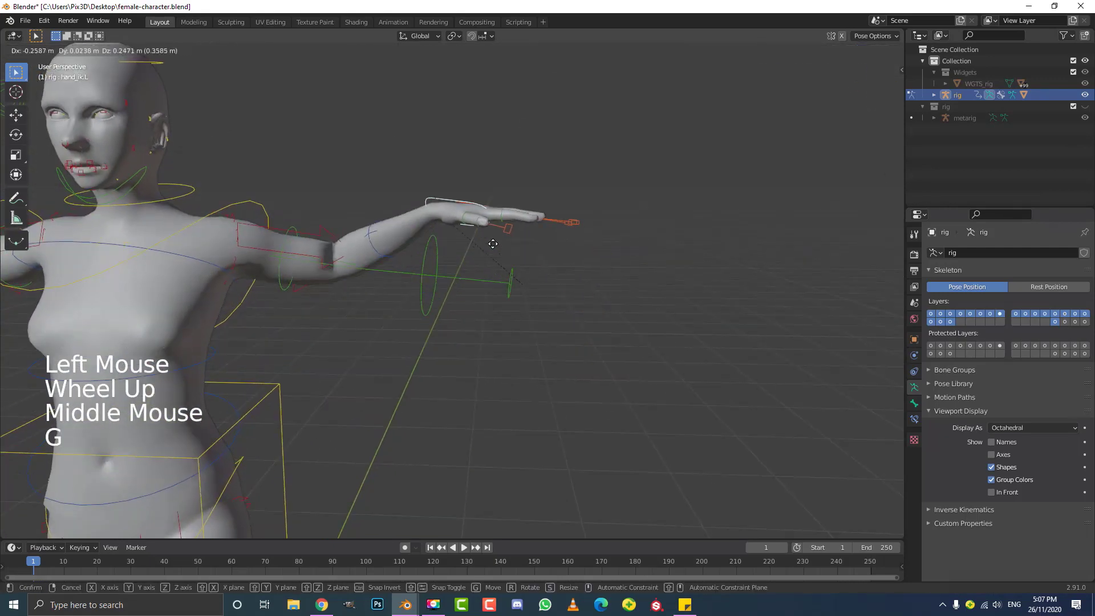
pyautogui.click(471, 169)
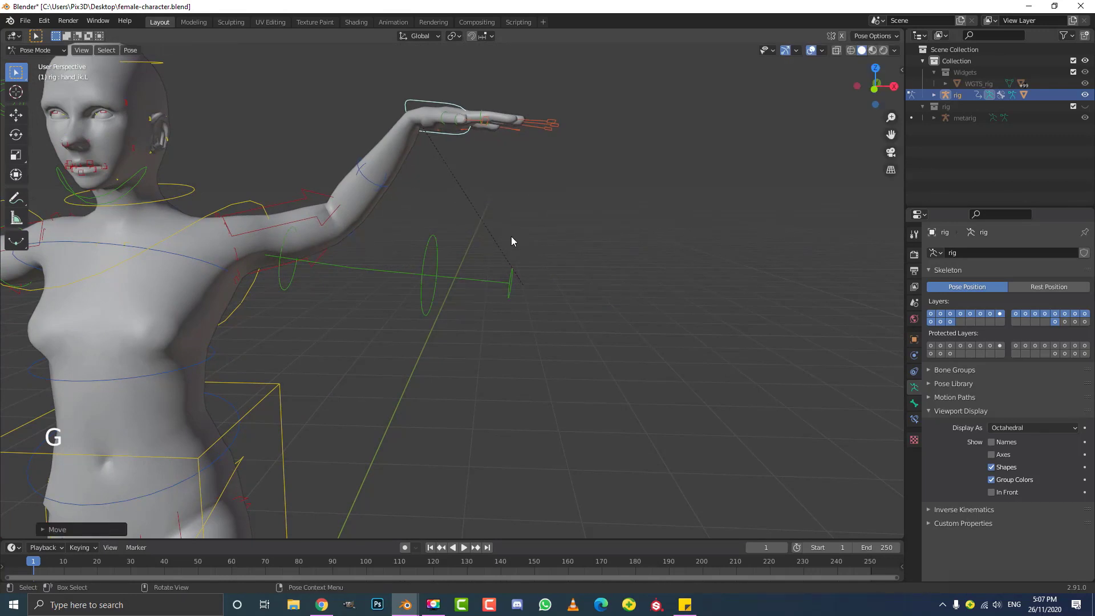
# - Display the Rig Main Properties and Rig Layers for the left hand IK control
pyautogui.press('n')
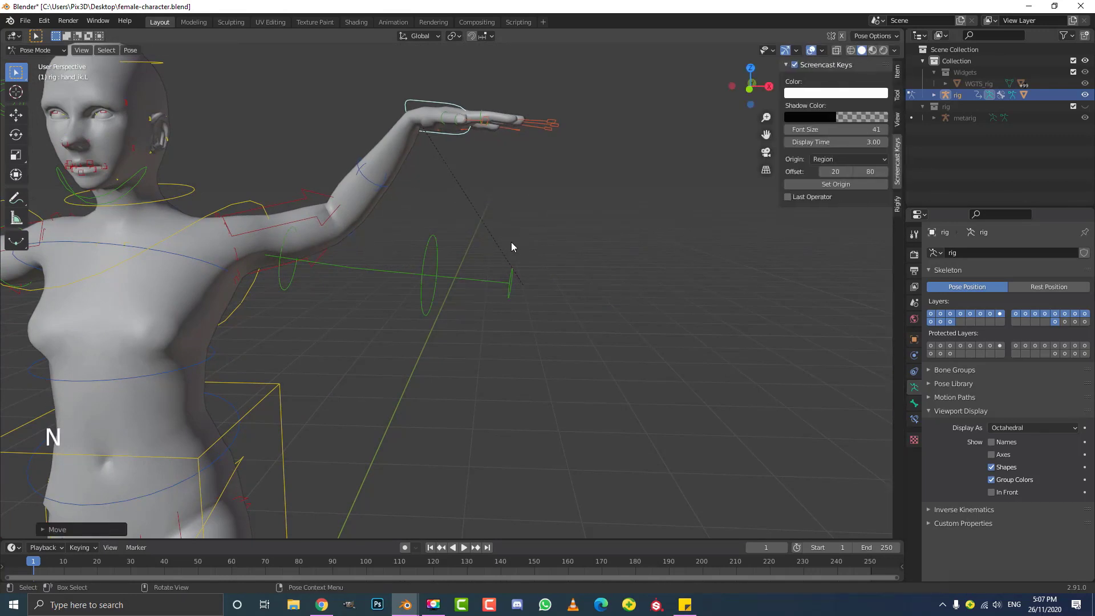
pyautogui.click(897, 204)
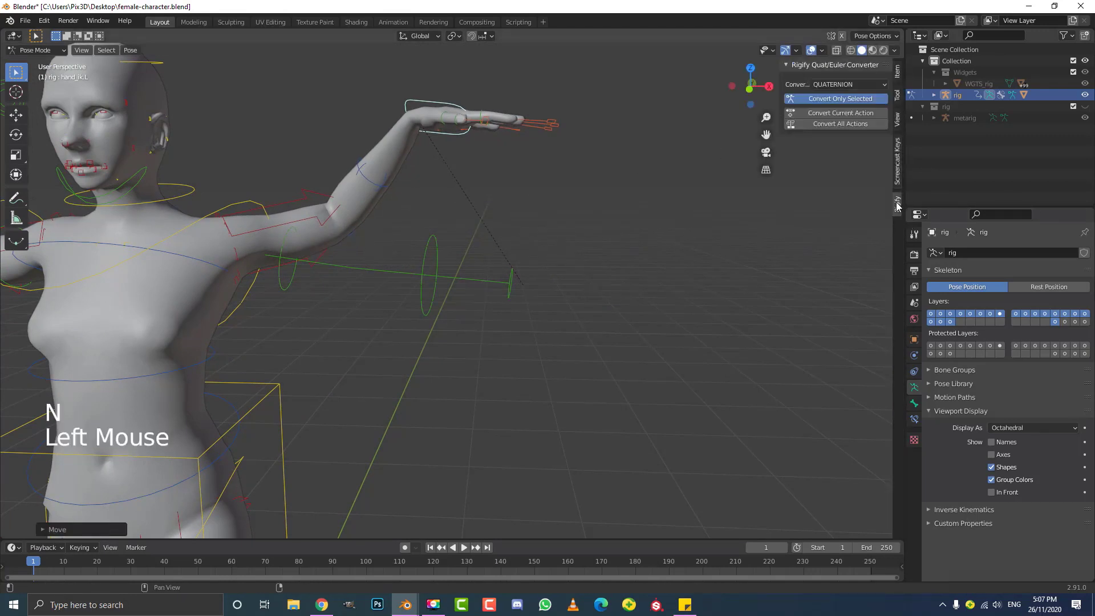
pyautogui.click(442, 100)
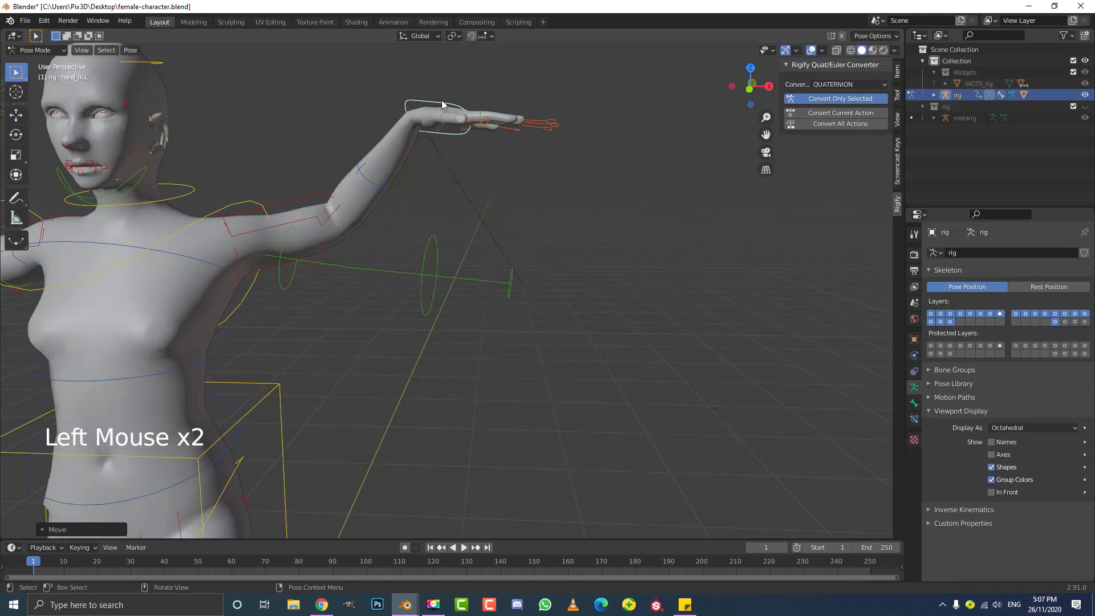
pyautogui.click(898, 73)
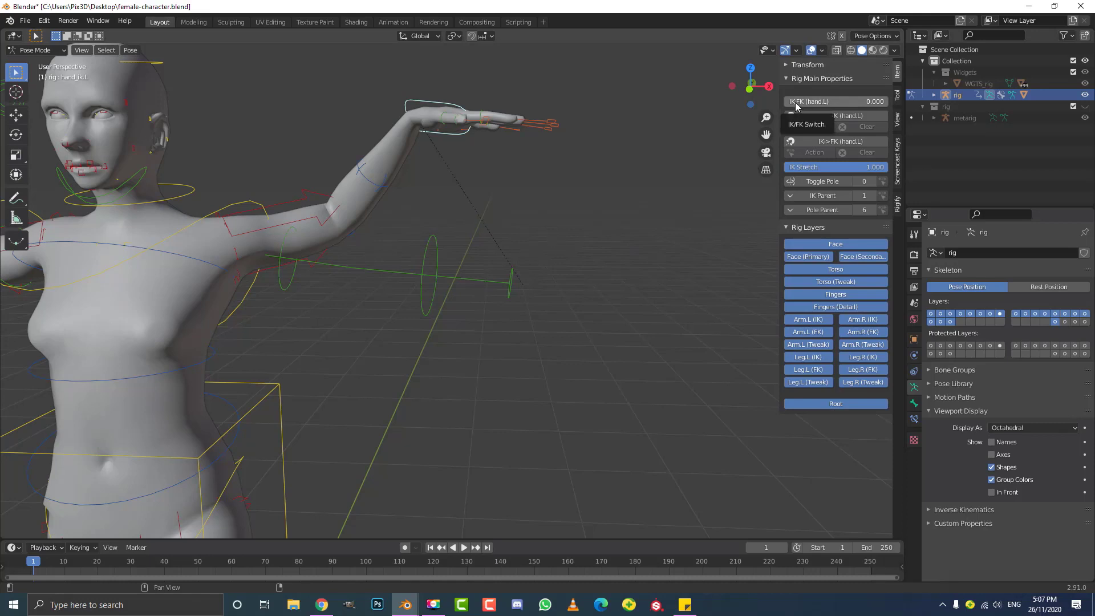
# - Try the left hand's IK-FK blend at 0.538 and return it to 0.000
pyautogui.moveTo(797, 105); pyautogui.dragTo(858, 101)
pyautogui.scroll(-4, 456, 170)
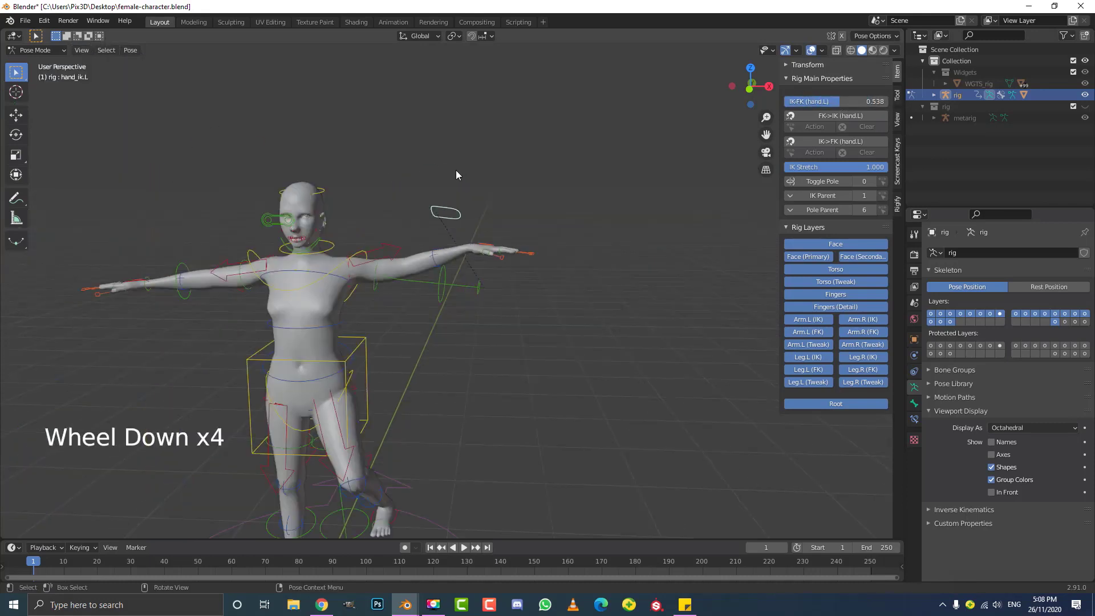
pyautogui.moveTo(457, 170); pyautogui.dragTo(479, 172, button='middle')
pyautogui.scroll(2, 479, 171)
pyautogui.moveTo(839, 102); pyautogui.dragTo(299, 154)
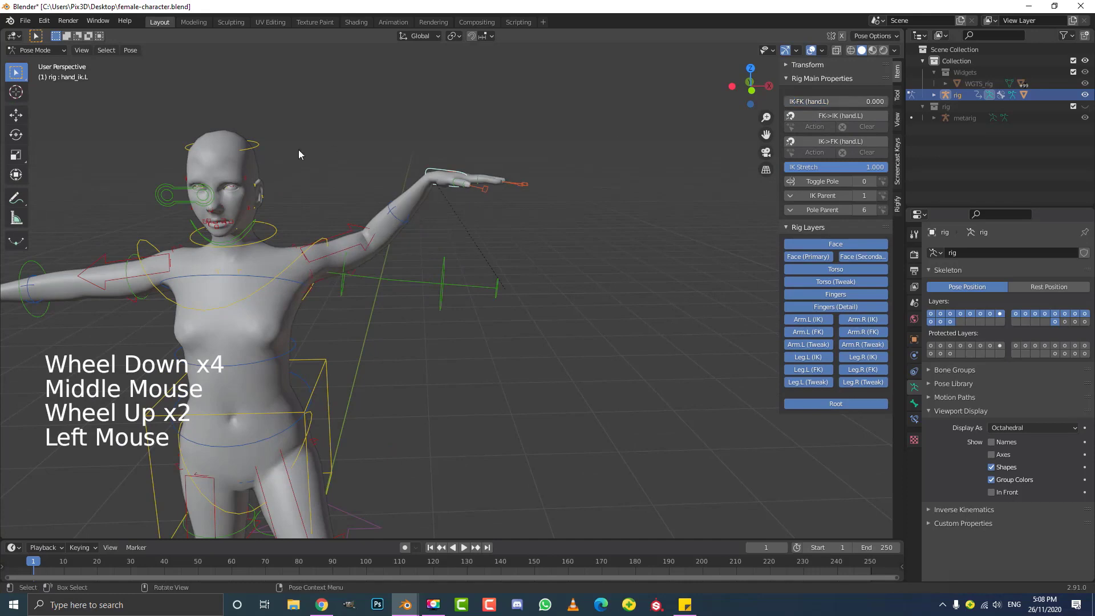
# - Lower the left hand IK control below shoulder height and rotate the hand
pyautogui.press('g')
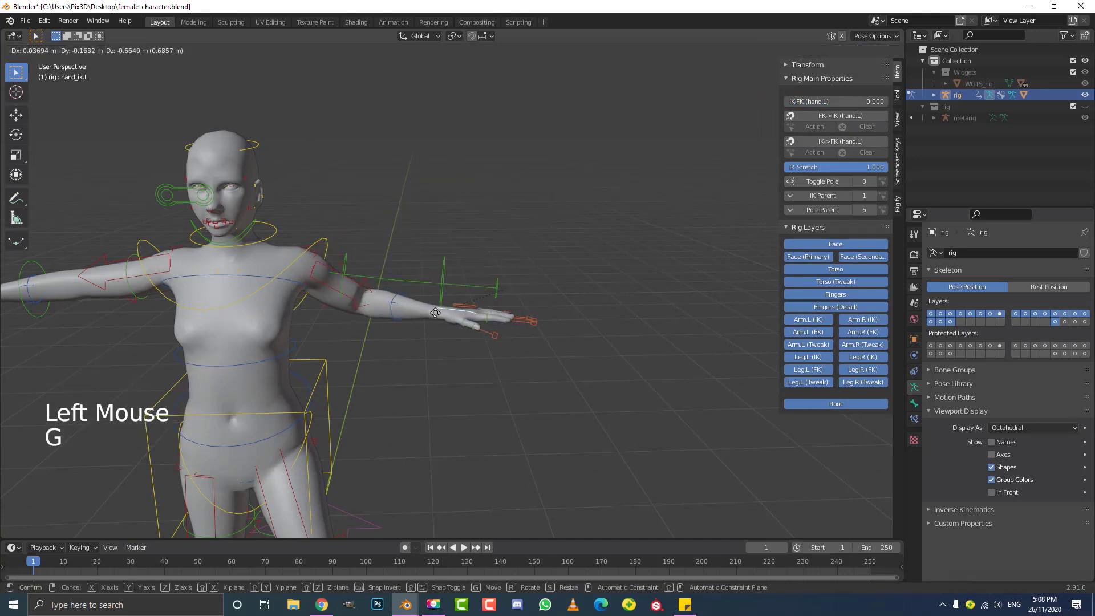
pyautogui.click(448, 313)
pyautogui.moveTo(448, 313); pyautogui.dragTo(380, 388, button='middle')
pyautogui.press('g')
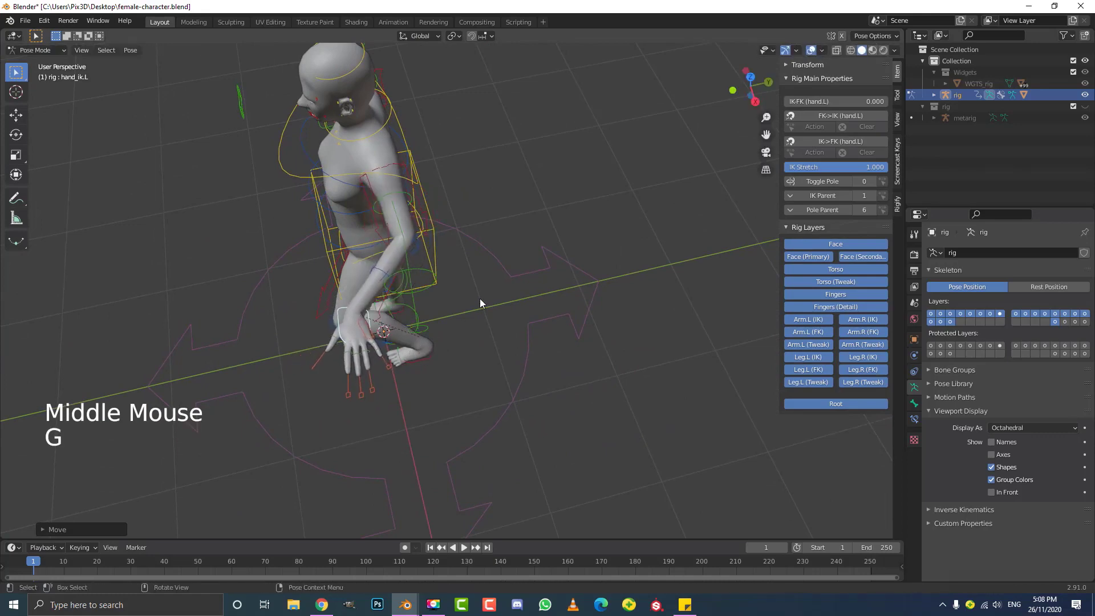
pyautogui.press('r')
pyautogui.click(423, 383)
# - Try moving the left eye's upper eyelid controls lid.T.L.002 and lid.T.L.003
pyautogui.keyDown('shift'); pyautogui.moveTo(382, 244); pyautogui.dragTo(375, 259, button='middle'); pyautogui.keyUp('shift')
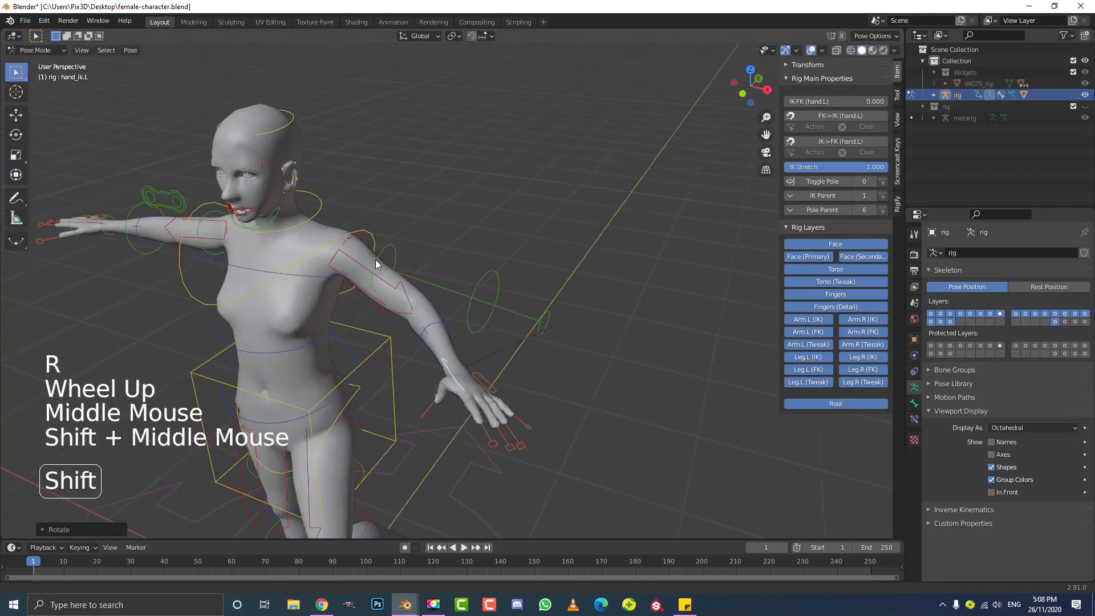
pyautogui.scroll(3, 480, 252)
pyautogui.click(463, 223)
pyautogui.moveTo(463, 224); pyautogui.dragTo(441, 207, button='middle')
pyautogui.scroll(3, 473, 193)
pyautogui.click(412, 196)
pyautogui.click(440, 206)
pyautogui.scroll(1, 440, 206)
pyautogui.scroll(1, 440, 207)
pyautogui.press('g')
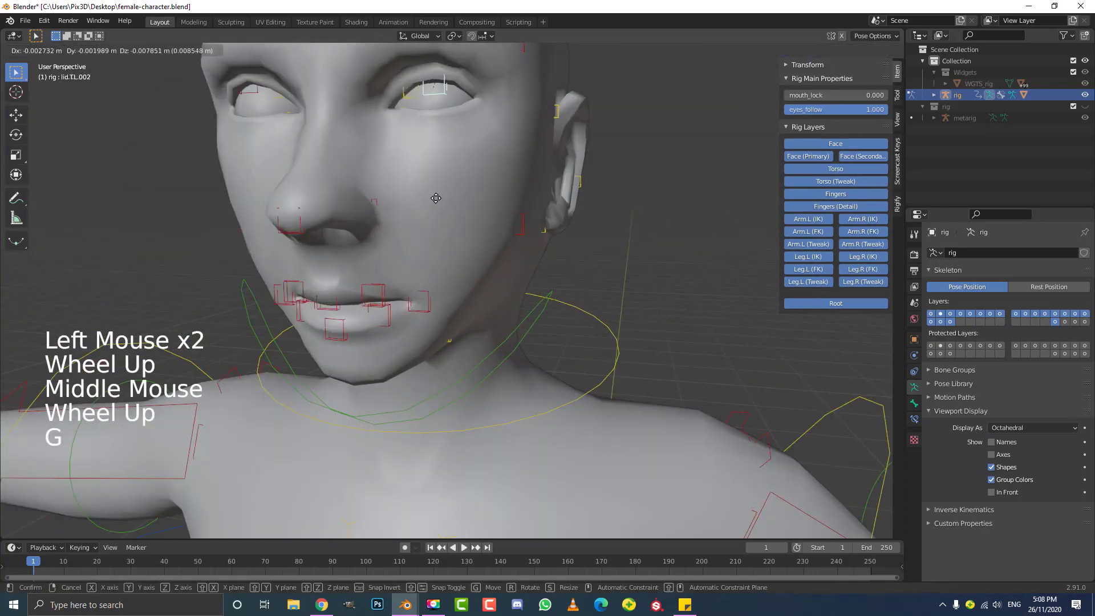
pyautogui.click(408, 90)
pyautogui.scroll(-2, 408, 90)
pyautogui.press('g')
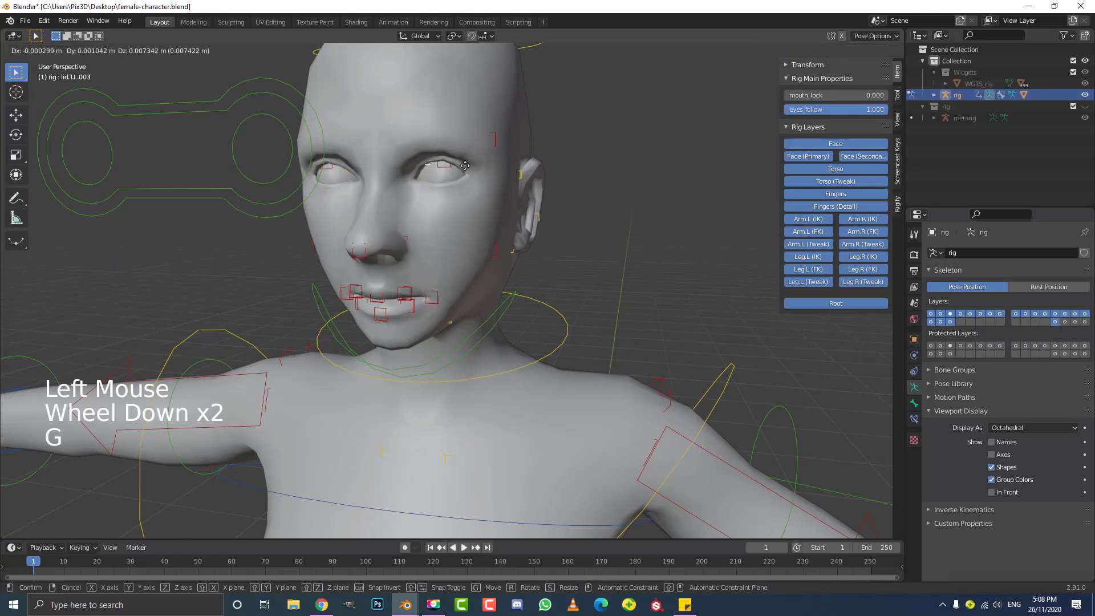
# - Try moving the left eyebrow control brow.T.L.001 and the left mouth-corner control lips.L
pyautogui.click(495, 140)
pyautogui.press('g')
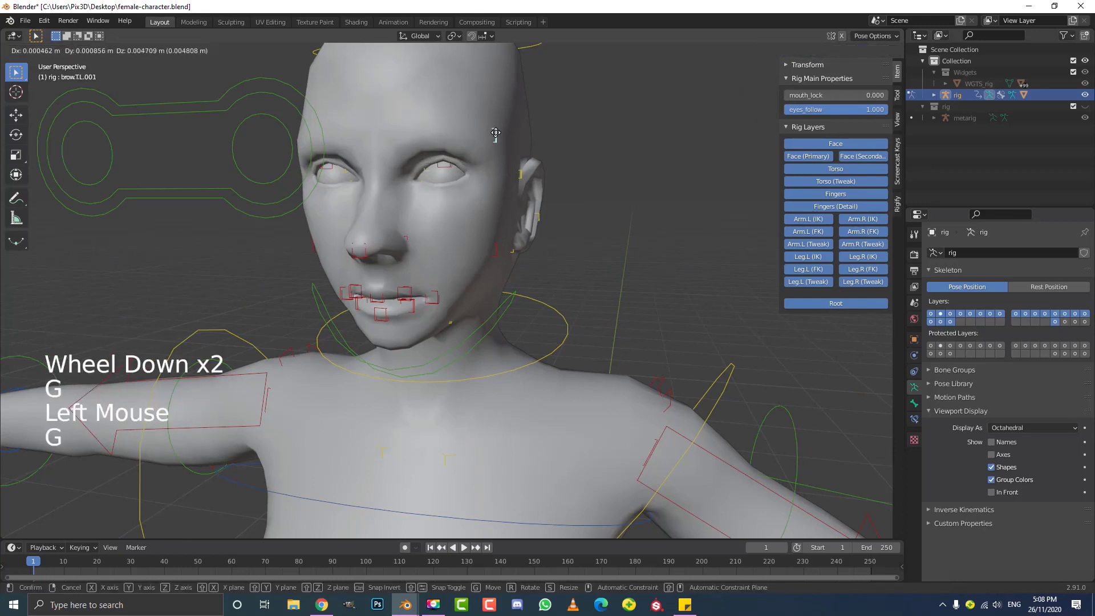
pyautogui.click(443, 311)
pyautogui.press('g')
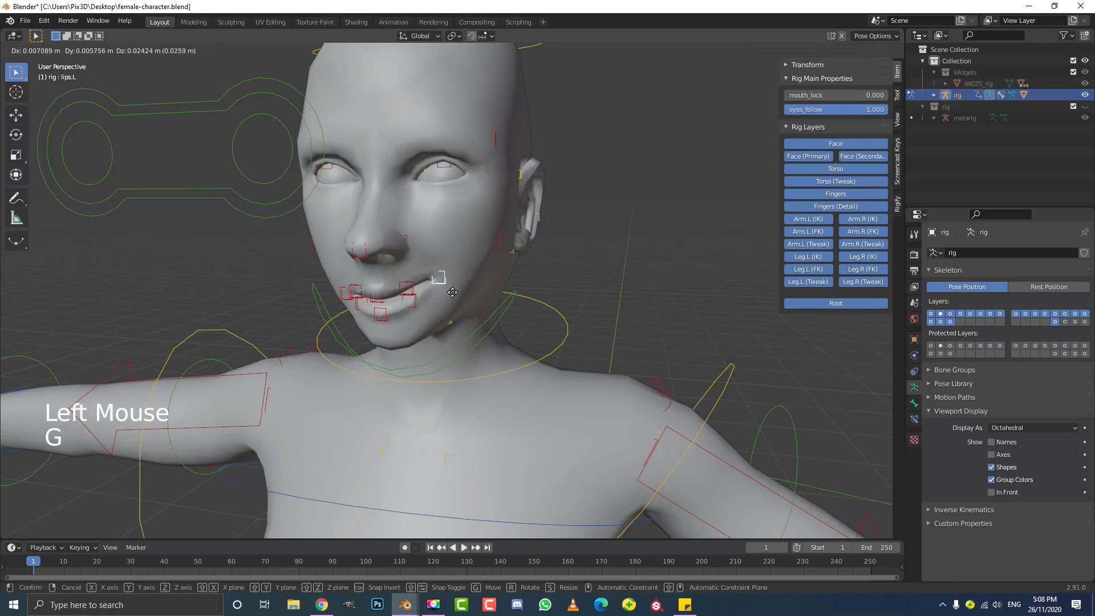
pyautogui.click(439, 298)
# - Open the mouth by raising the upper lip control lip.T and lowering the lower lip control lip.B
pyautogui.click(380, 290)
pyautogui.press('g')
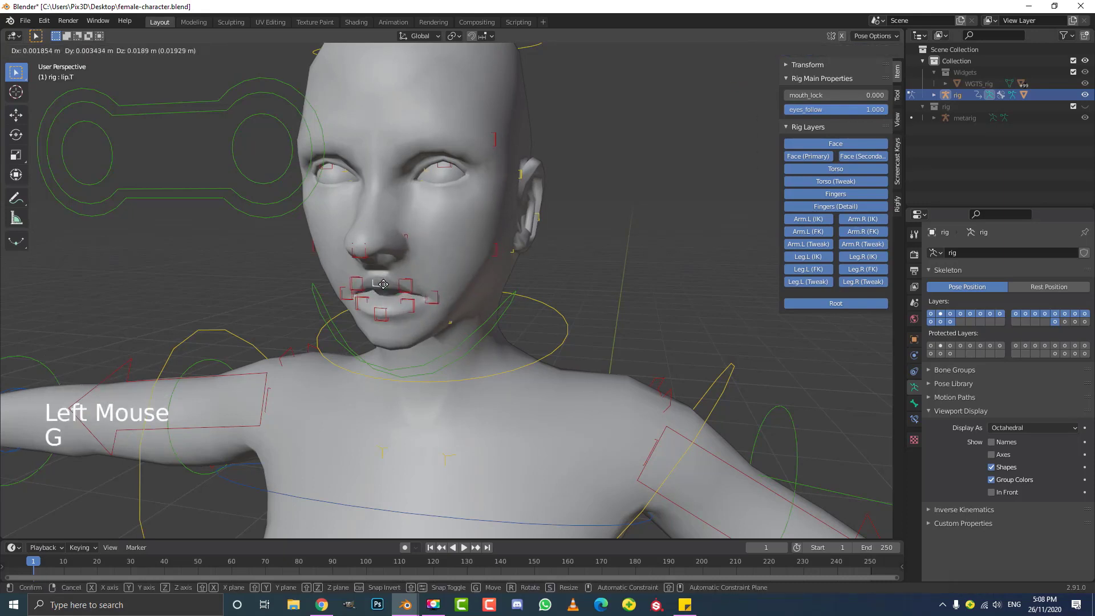
pyautogui.click(383, 303)
pyautogui.click(387, 322)
pyautogui.press('g')
pyautogui.click(391, 326)
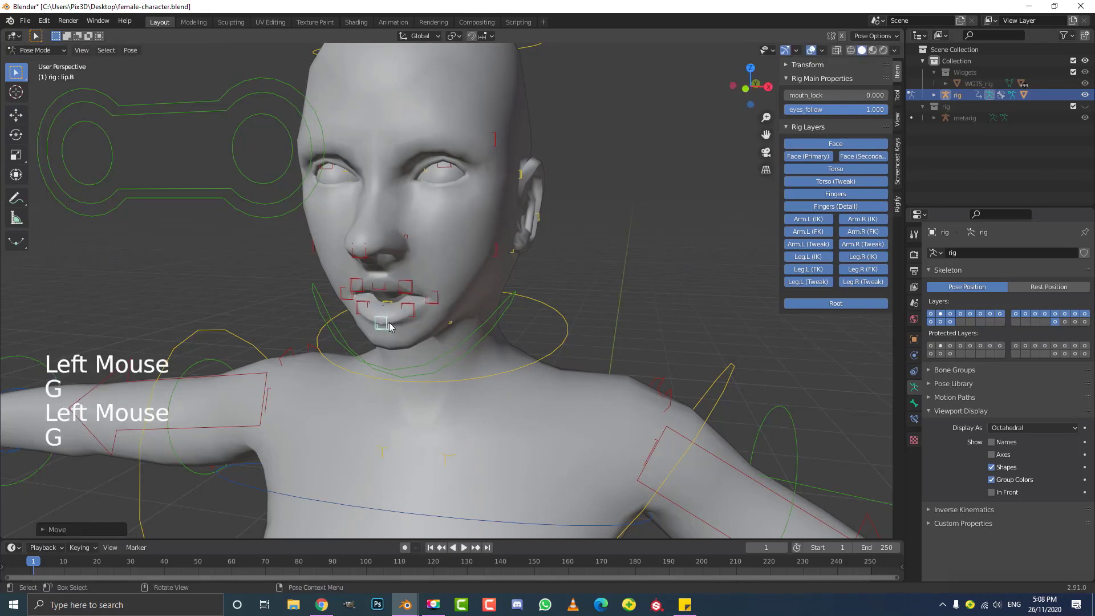
# - Look over the posed face and body, and return the rig to Object Mode
pyautogui.moveTo(390, 327); pyautogui.dragTo(508, 249, button='middle')
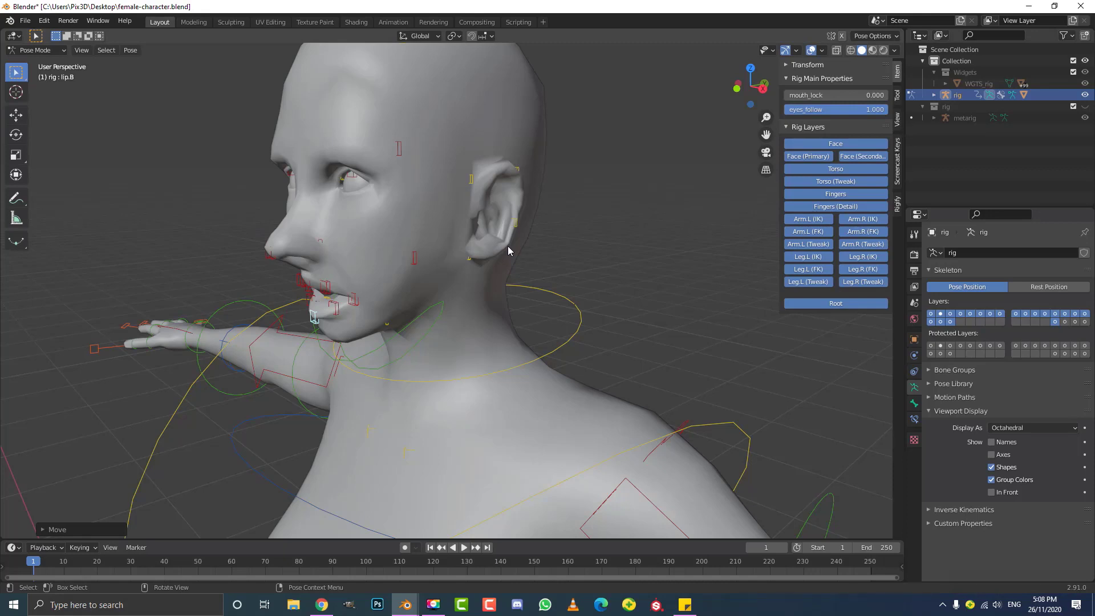
pyautogui.scroll(-4, 495, 273)
pyautogui.moveTo(440, 326); pyautogui.dragTo(500, 344, button='middle')
pyautogui.scroll(-2, 498, 343)
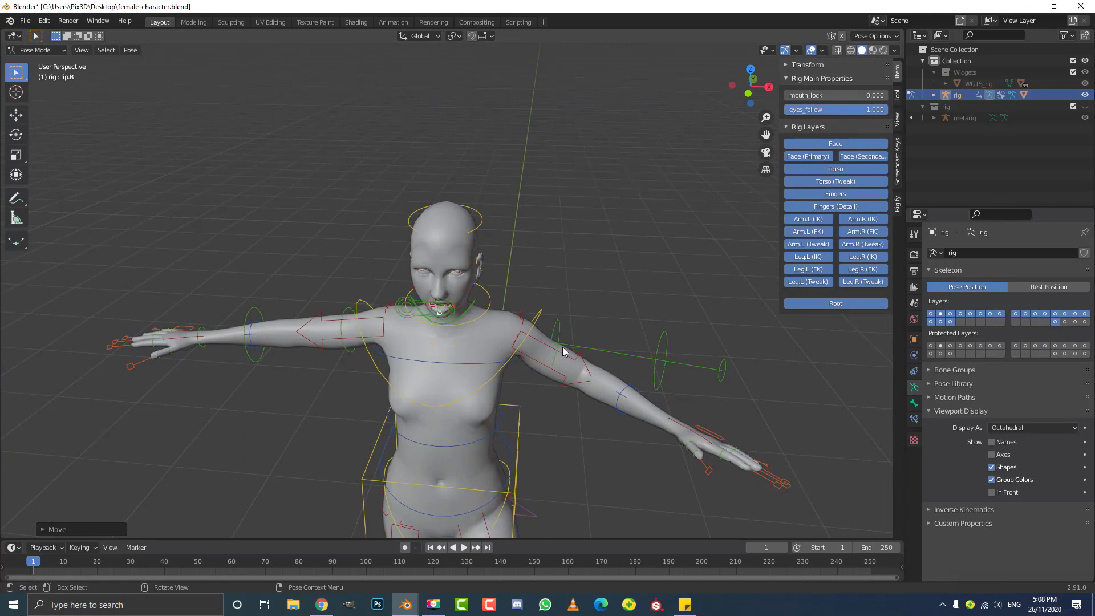
pyautogui.scroll(-3, 562, 346)
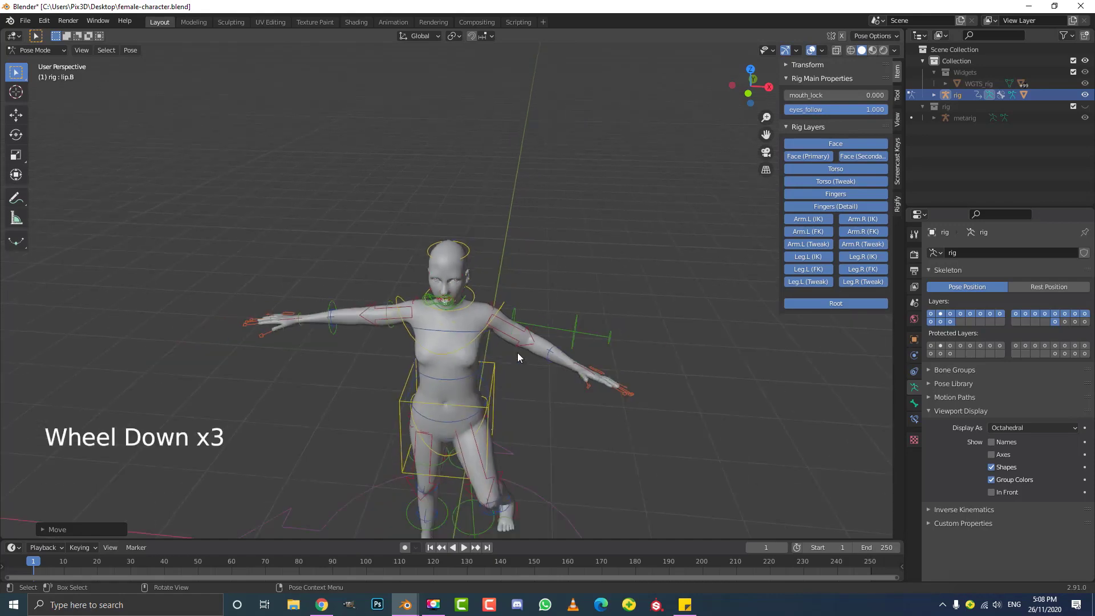
pyautogui.moveTo(517, 352); pyautogui.dragTo(132, 118, button='middle')
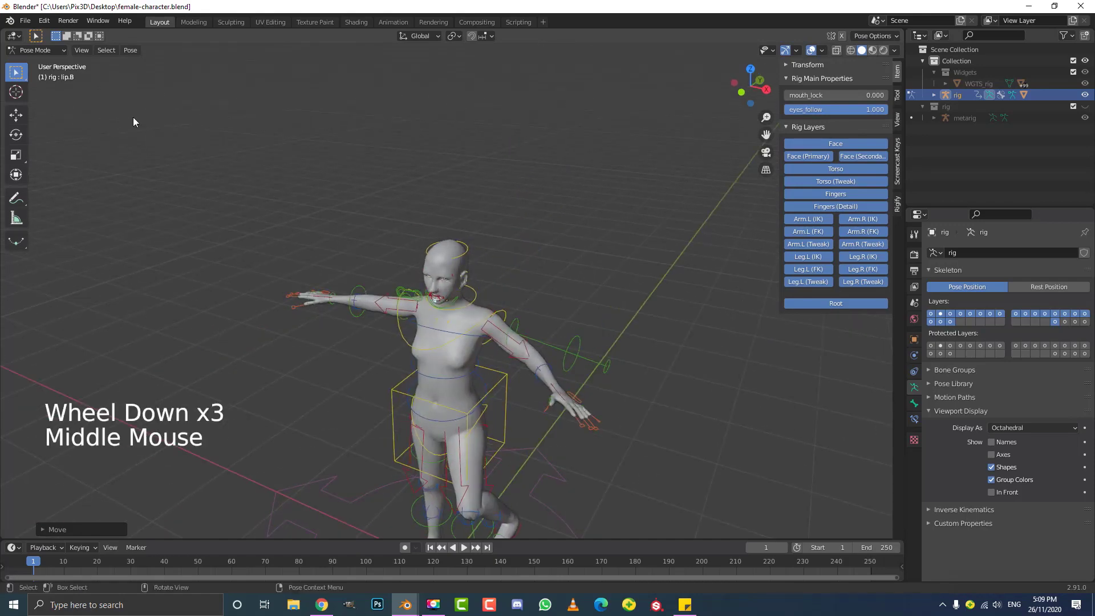
pyautogui.click(31, 50)
pyautogui.click(35, 64)
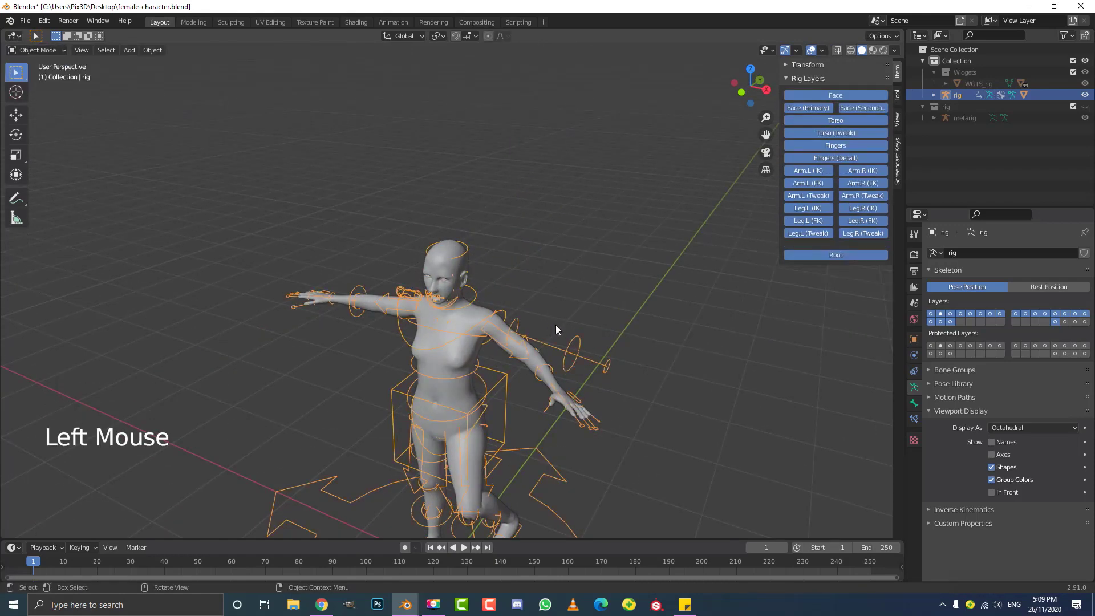
pyautogui.moveTo(556, 330); pyautogui.dragTo(537, 279, button='middle')
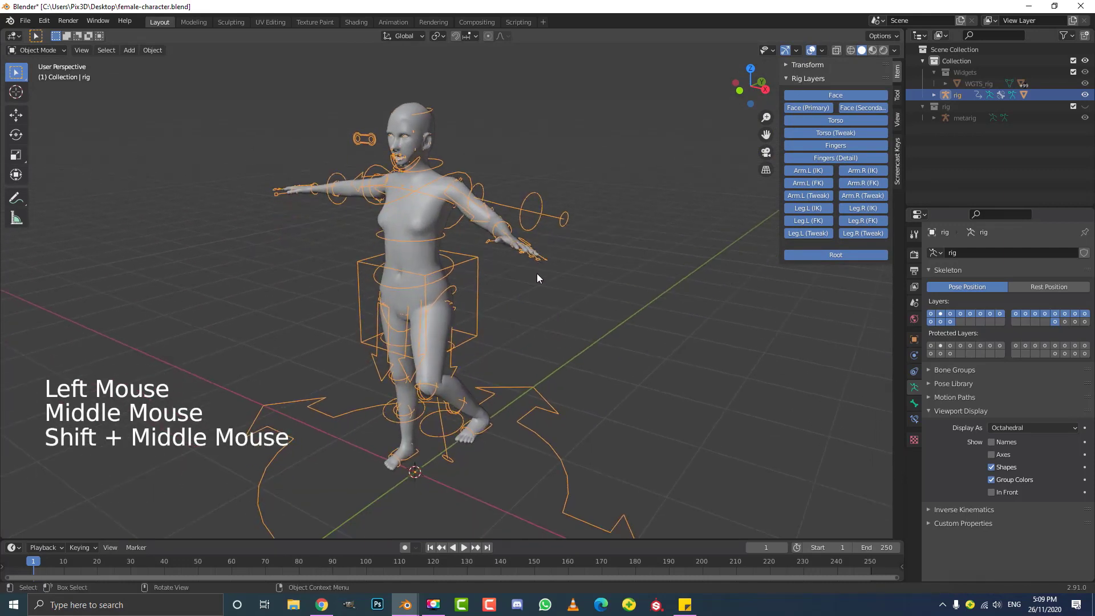